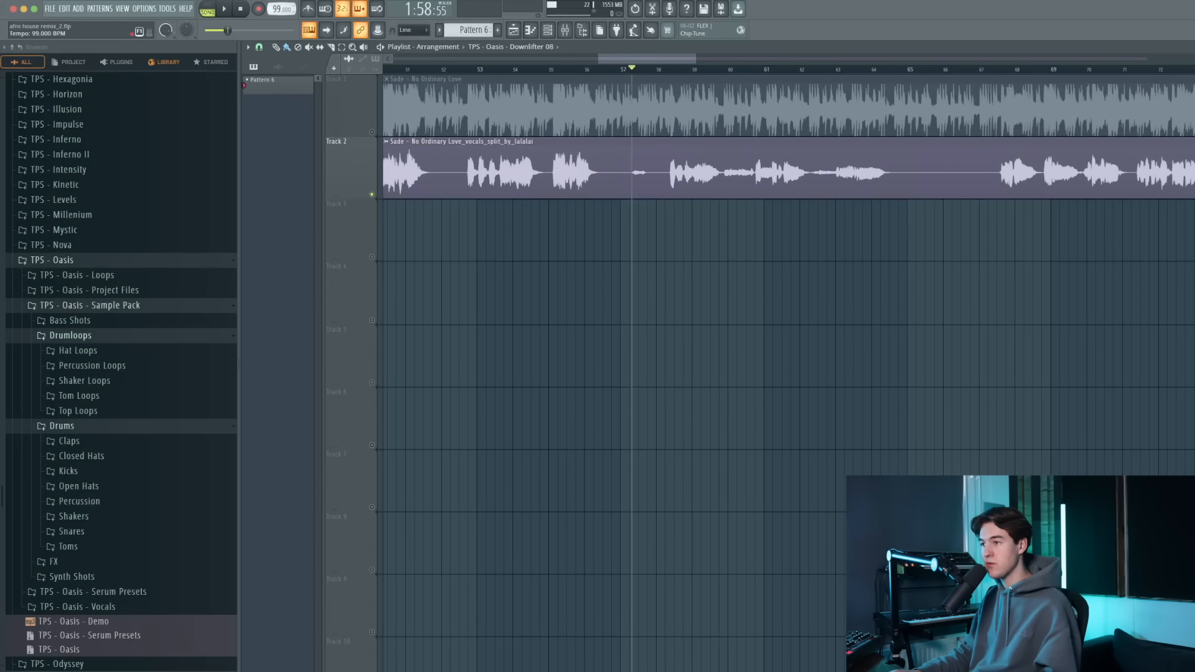
# Set the time-stretching mode of the Sade vocal clip on Track 2 to Stretch and close its channel settings.
pyautogui.scroll(-3, 513, 189)
pyautogui.scroll(3, 434, 187)
pyautogui.moveTo(411, 69); pyautogui.dragTo(495, 148)
pyautogui.click(502, 181)
pyautogui.doubleClick(502, 181)
pyautogui.click(579, 205)
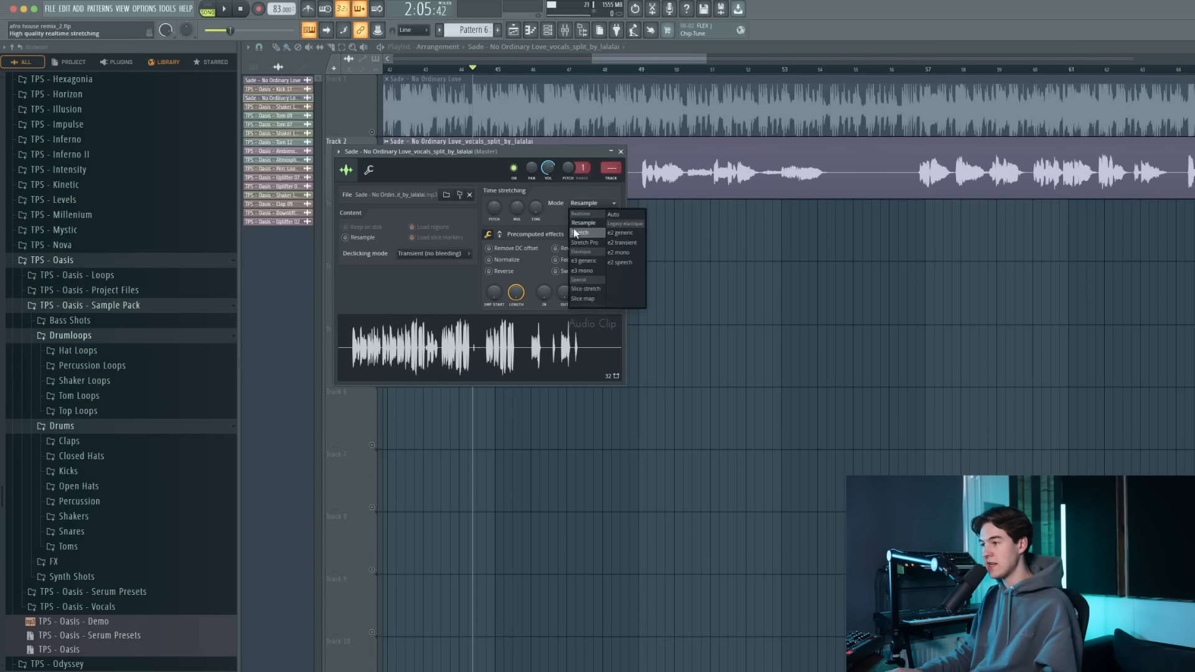
pyautogui.click(585, 233)
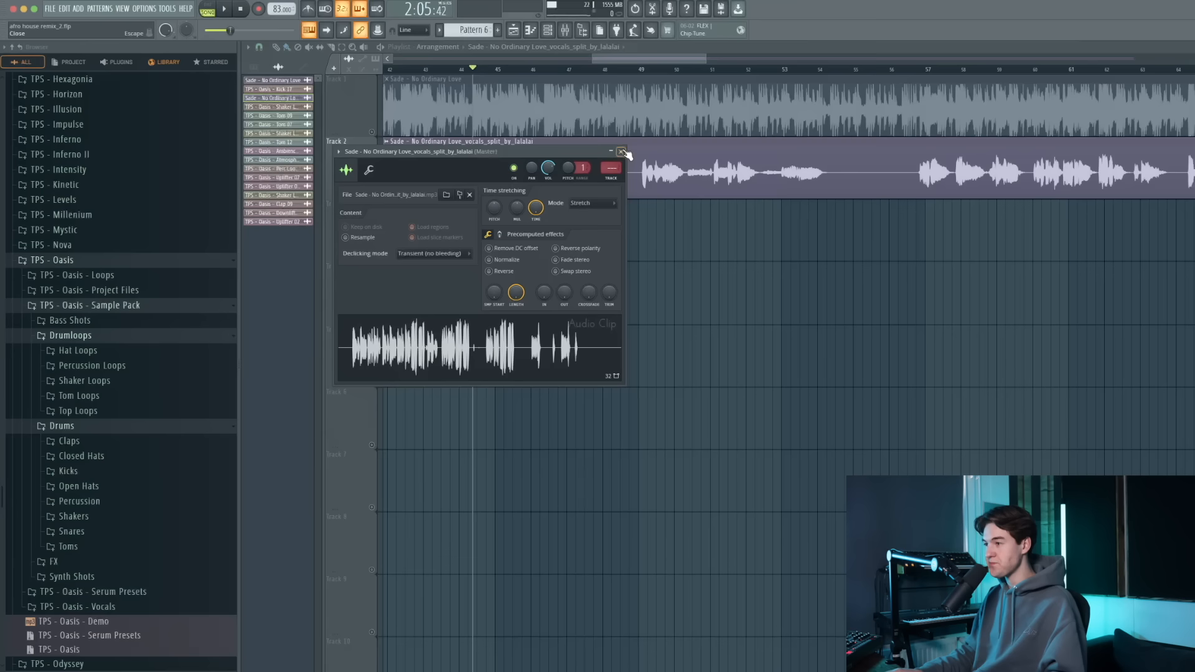
pyautogui.click(622, 152)
# Set the project tempo to 120 BPM and play the stretched vocal to check it.
pyautogui.moveTo(277, 9); pyautogui.dragTo(277, 4)
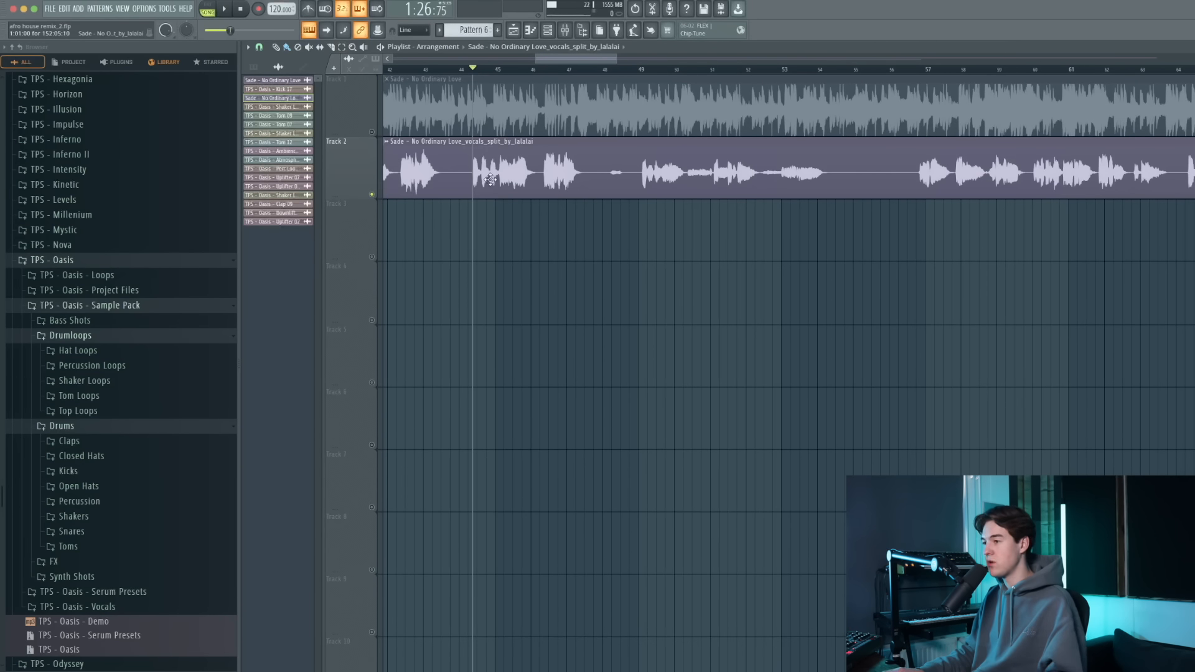
pyautogui.scroll(5, 497, 185)
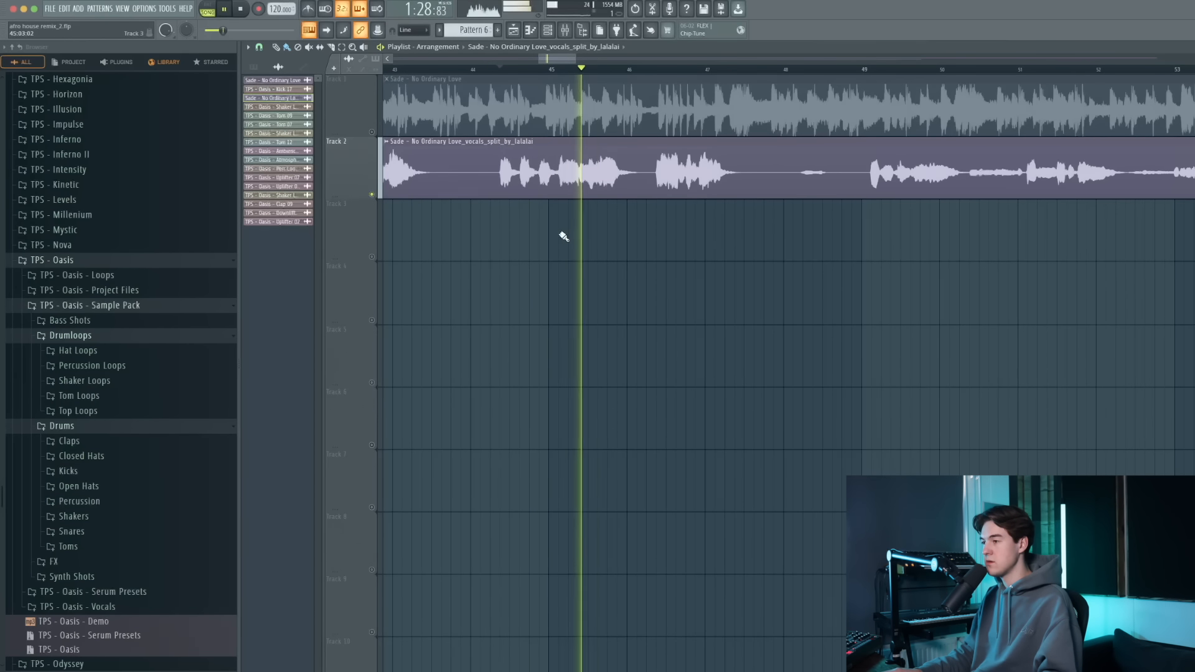
pyautogui.press('space')
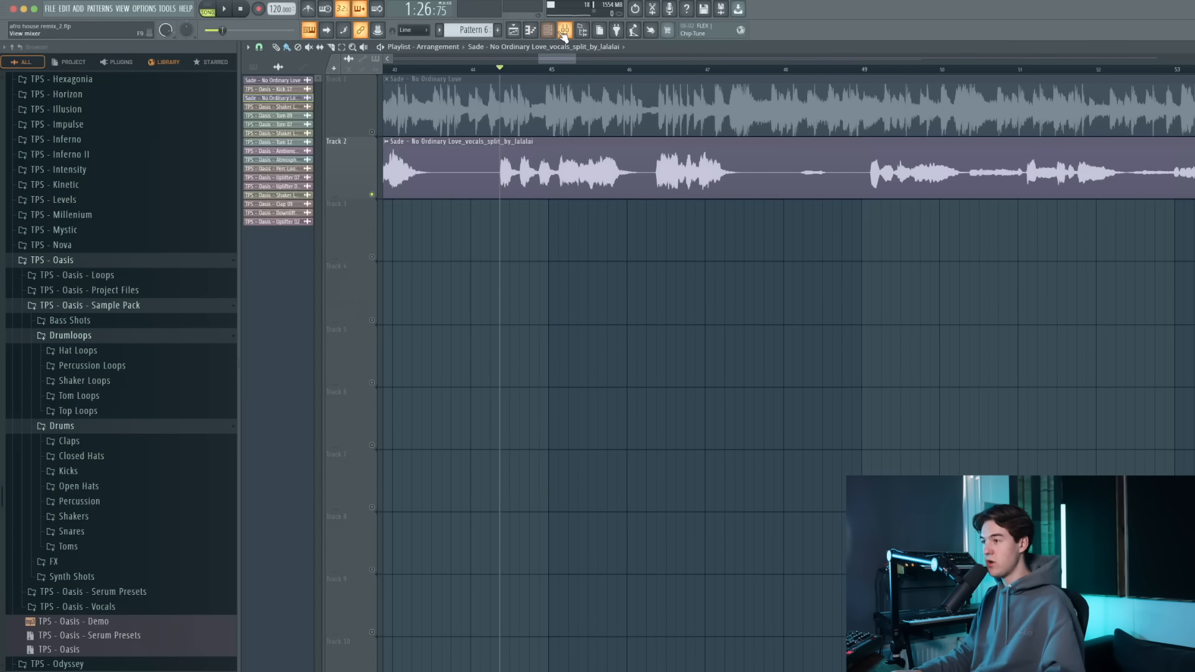
# Route the vocal clip to mixer insert 14 and load Fruity Parametric EQ 2 in its first effect slot.
pyautogui.click(566, 30)
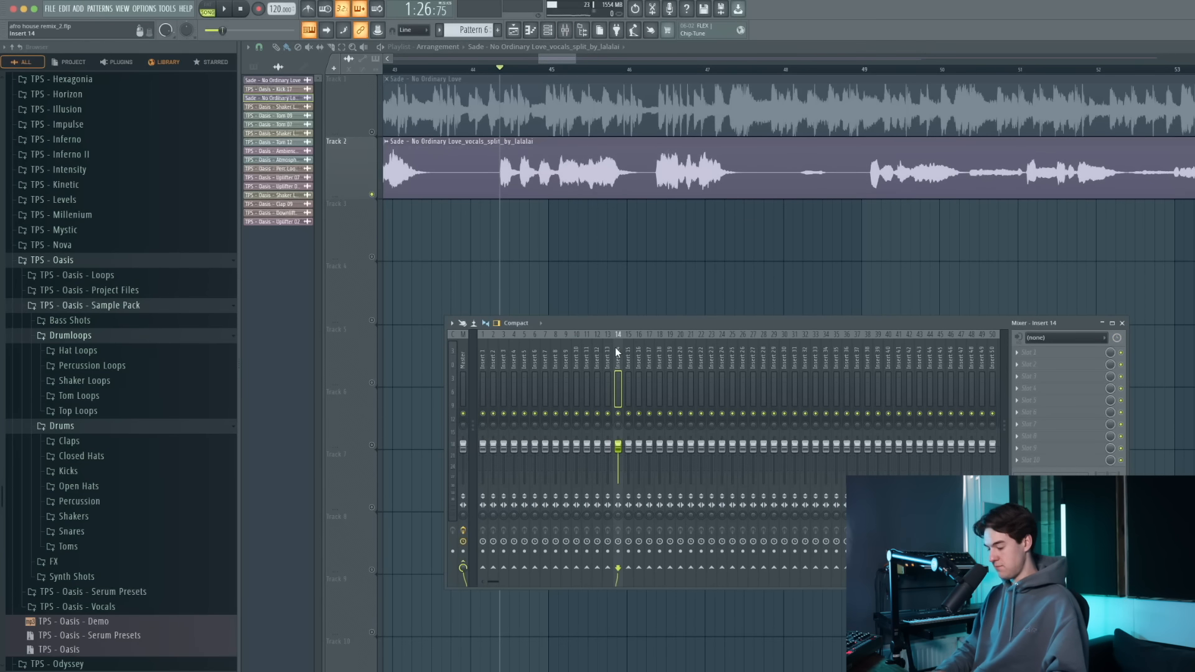
pyautogui.hotkey('ctrl', 'l')
pyautogui.click(1035, 353)
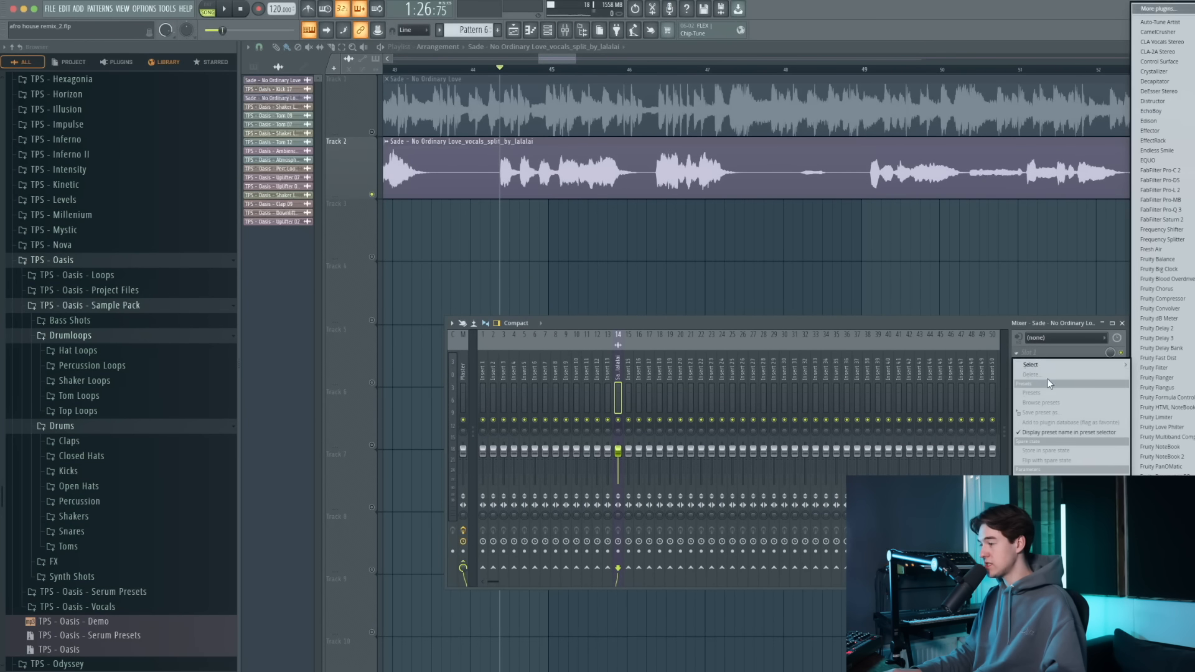
pyautogui.click(1165, 487)
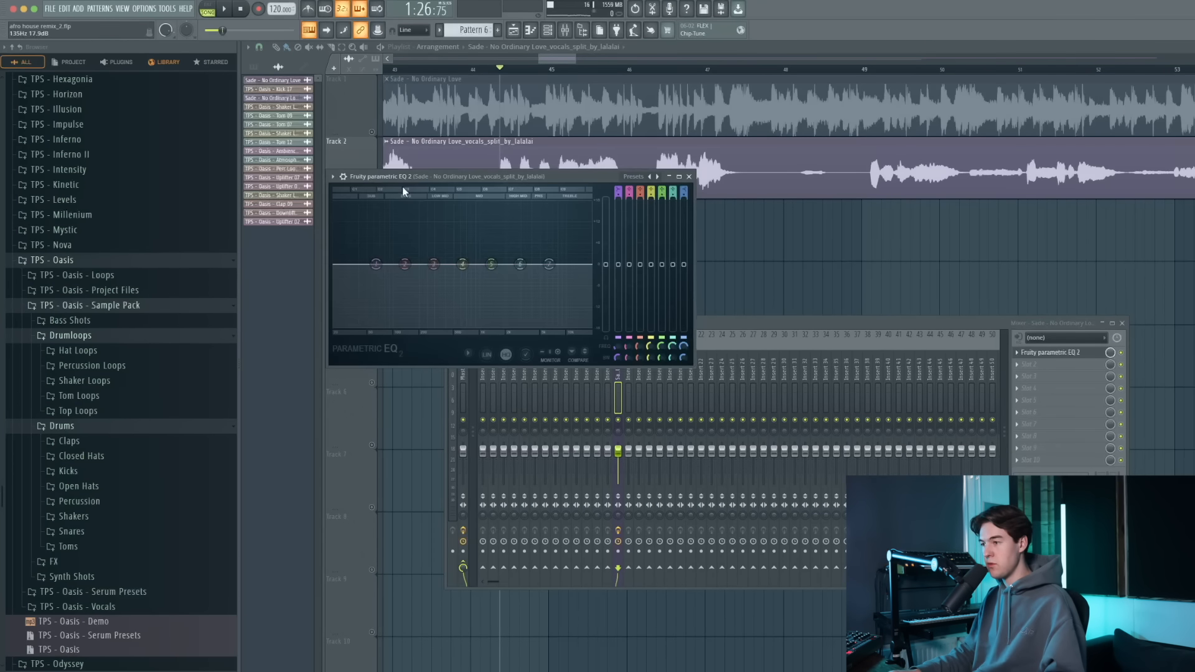
pyautogui.moveTo(402, 177); pyautogui.dragTo(487, 242)
# Shape the vocal EQ during playback with a low cut, a high-shelf boost and a slight low-mid dip.
pyautogui.press('space')
pyautogui.moveTo(461, 329); pyautogui.dragTo(485, 383)
pyautogui.moveTo(634, 329); pyautogui.dragTo(633, 305)
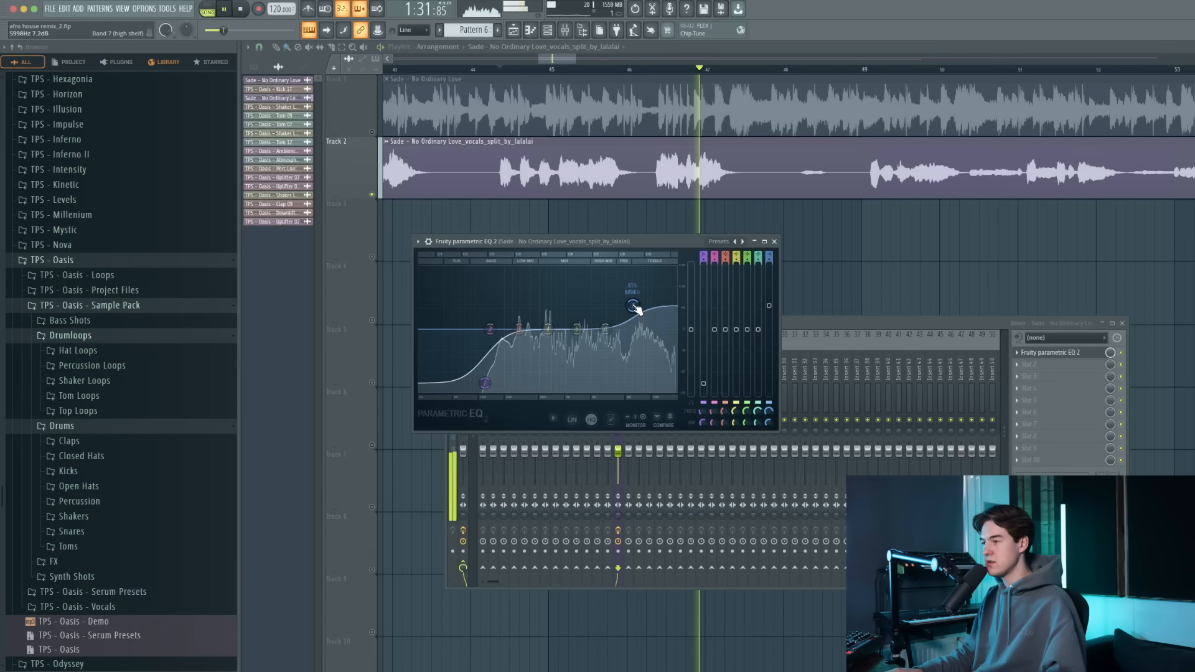
pyautogui.moveTo(633, 306); pyautogui.dragTo(632, 301)
pyautogui.click(505, 70)
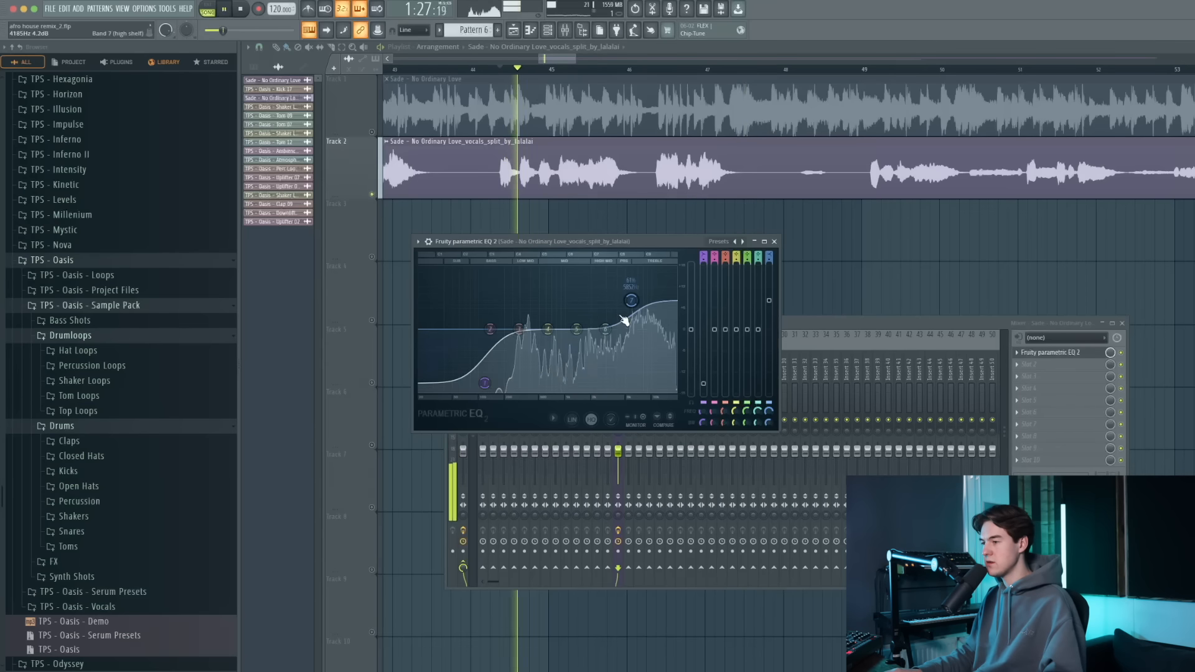
pyautogui.moveTo(548, 328); pyautogui.dragTo(533, 341)
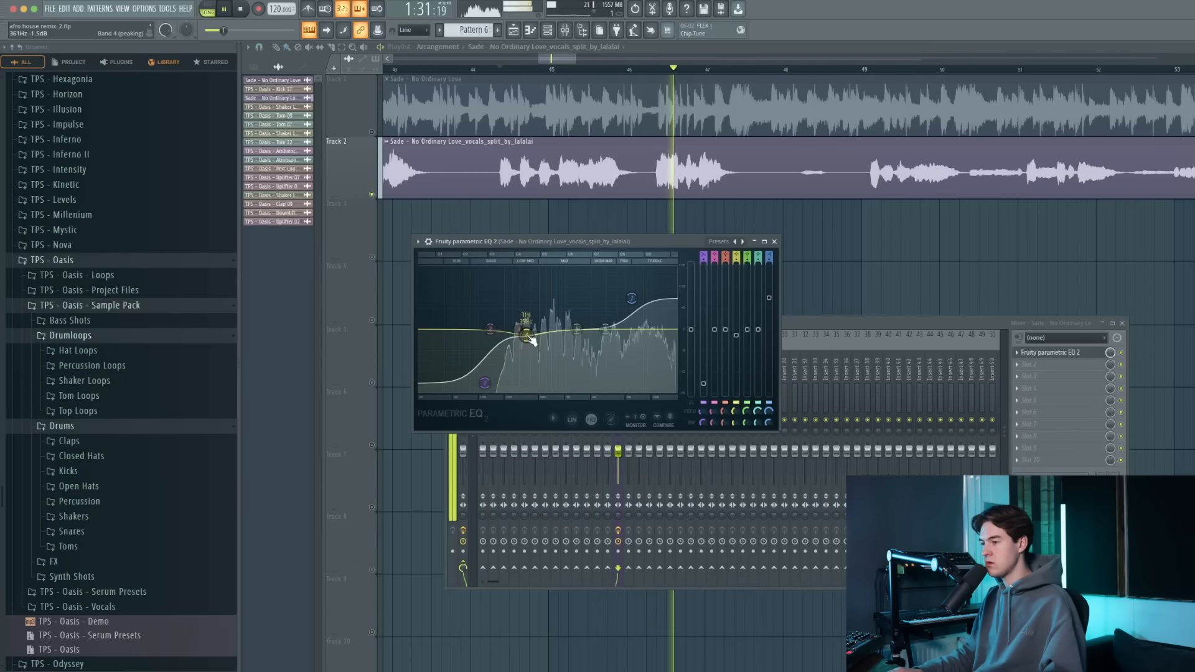
pyautogui.click(775, 241)
# Add OTT to the vocal's second effect slot and reduce its depth to 13%.
pyautogui.click(1022, 364)
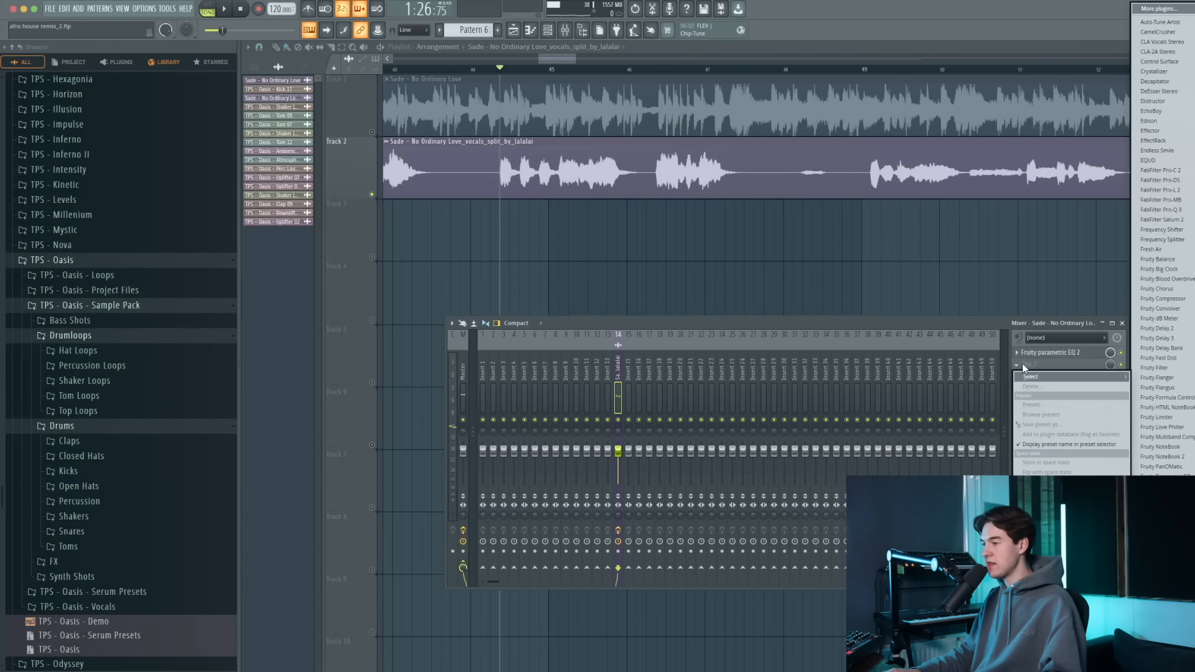
pyautogui.press('o')
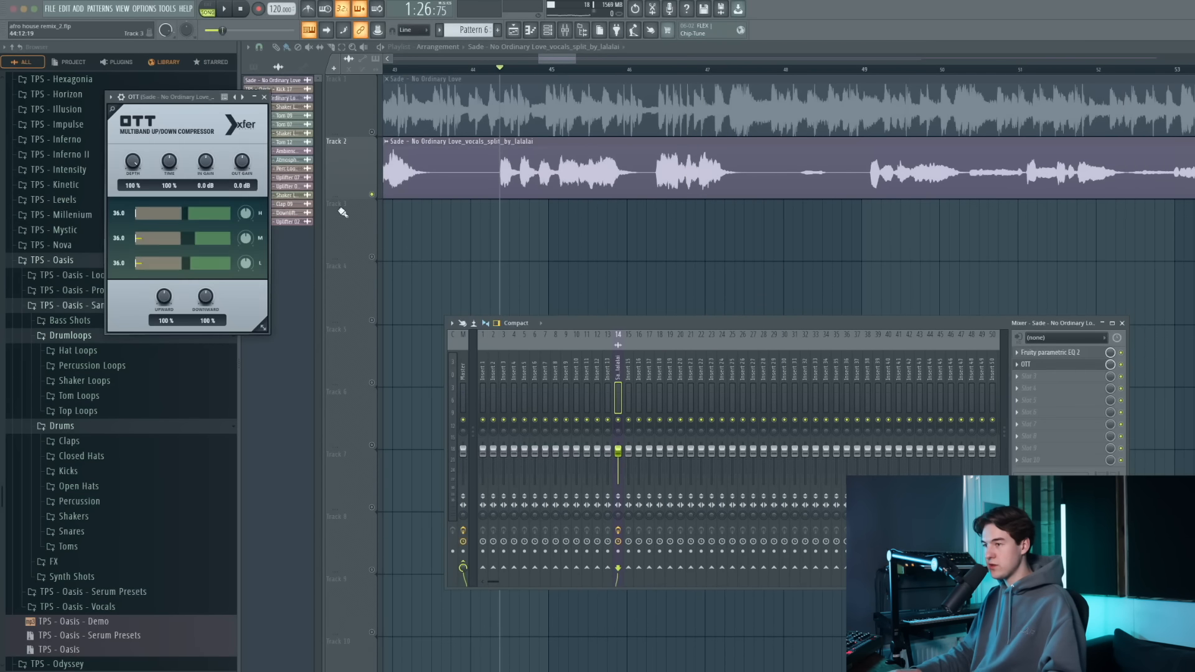
pyautogui.press('space')
pyautogui.moveTo(129, 160); pyautogui.dragTo(129, 169)
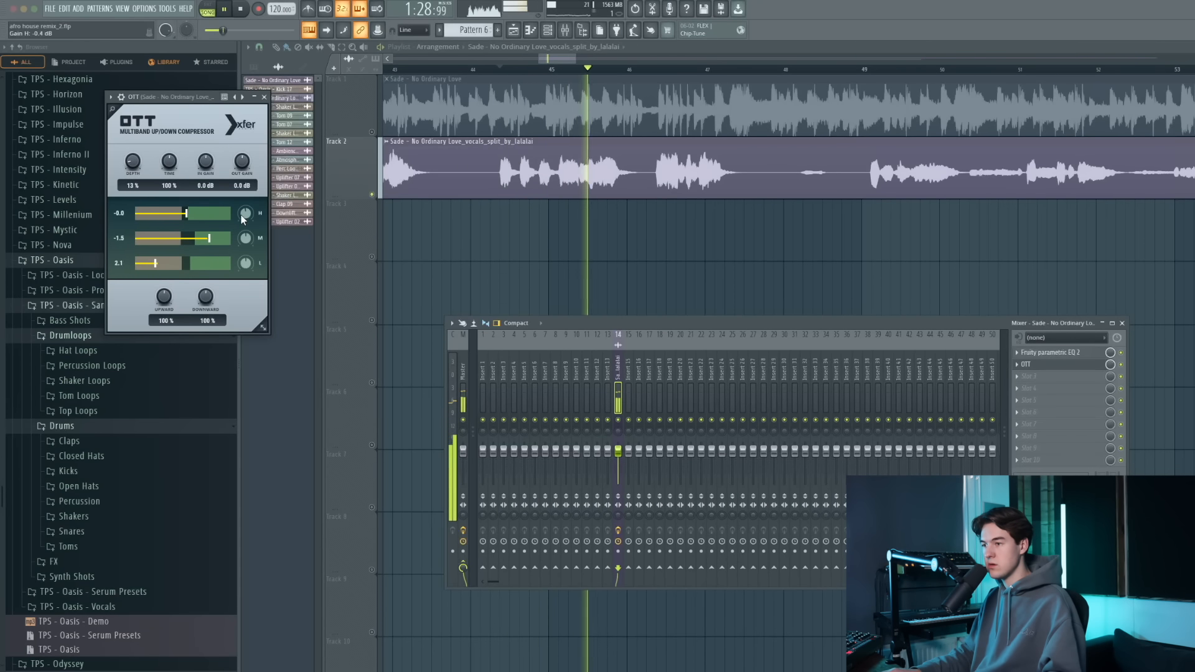
pyautogui.click(1058, 352)
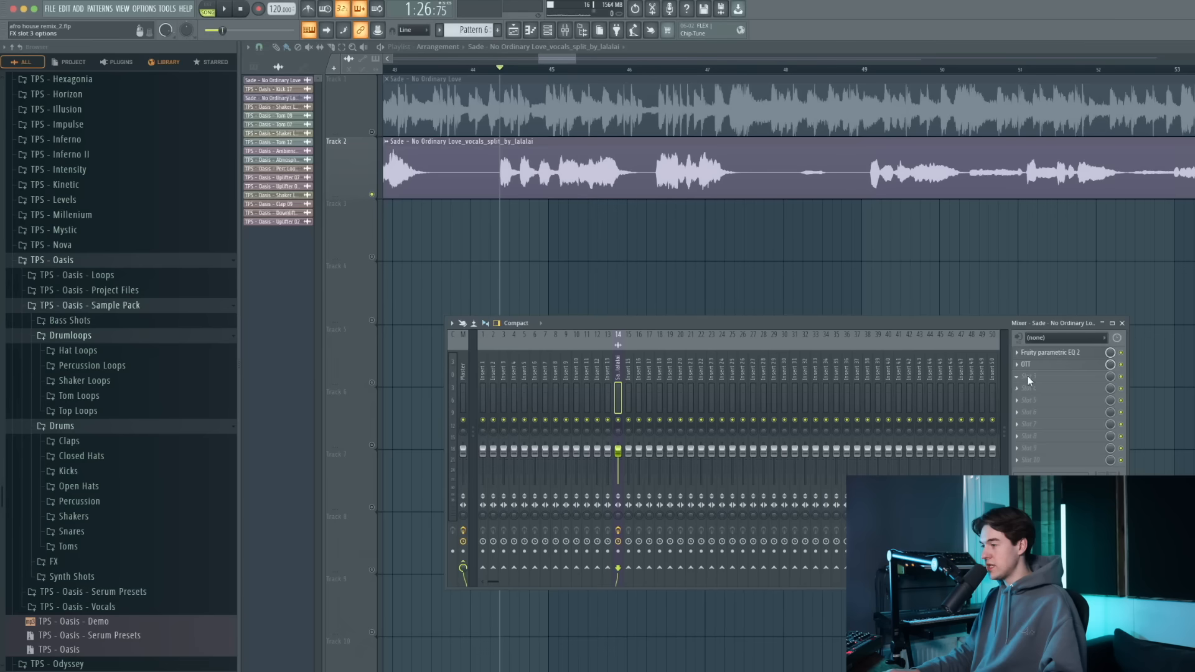
# Add Fruity Delay 3 to the third slot, load its simple vox preset and lower the output wet level to about 27%.
pyautogui.click(1029, 376)
pyautogui.moveTo(1030, 389)
pyautogui.click(1157, 340)
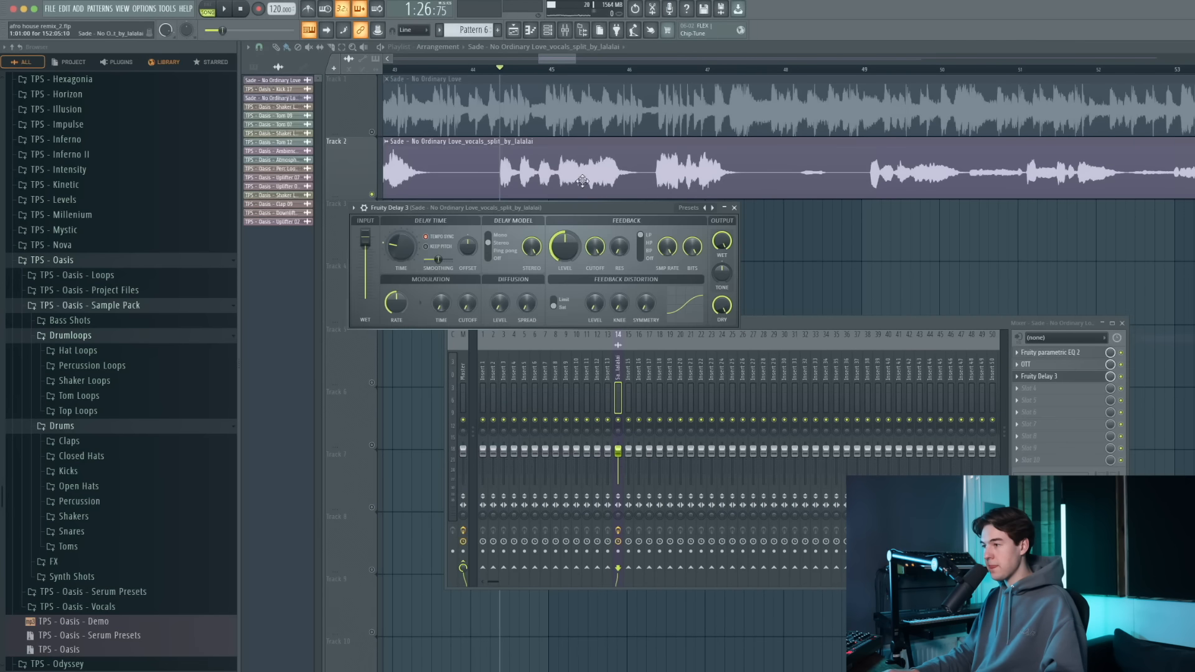
pyautogui.click(687, 208)
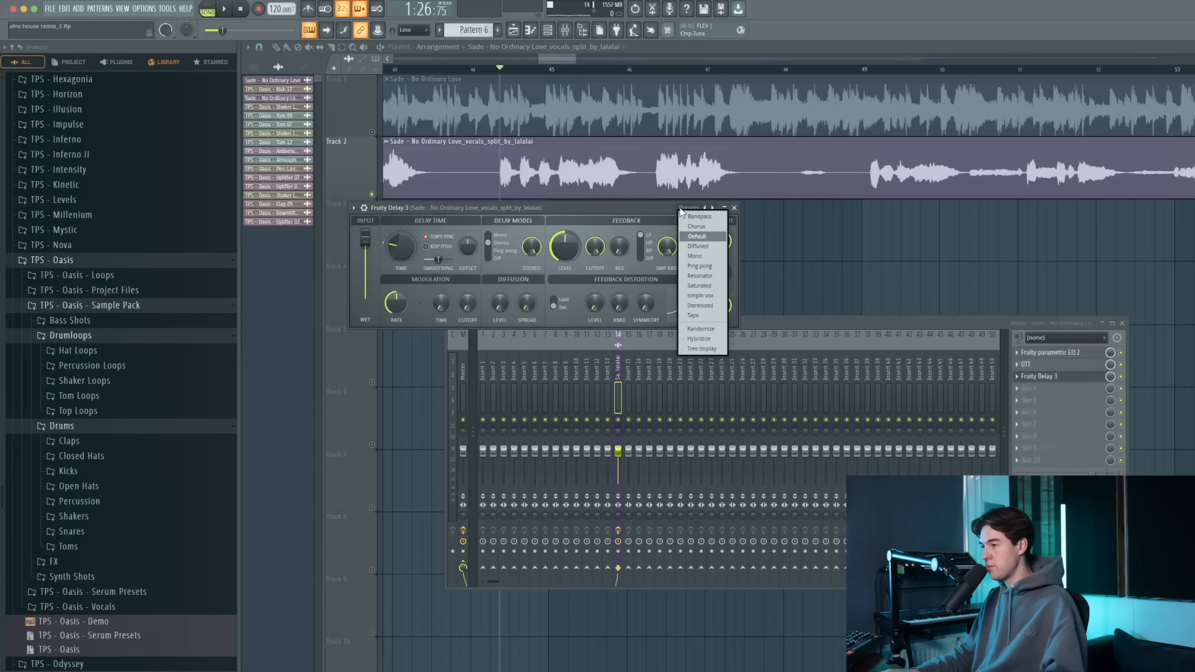
pyautogui.click(700, 295)
pyautogui.moveTo(457, 212); pyautogui.dragTo(489, 232)
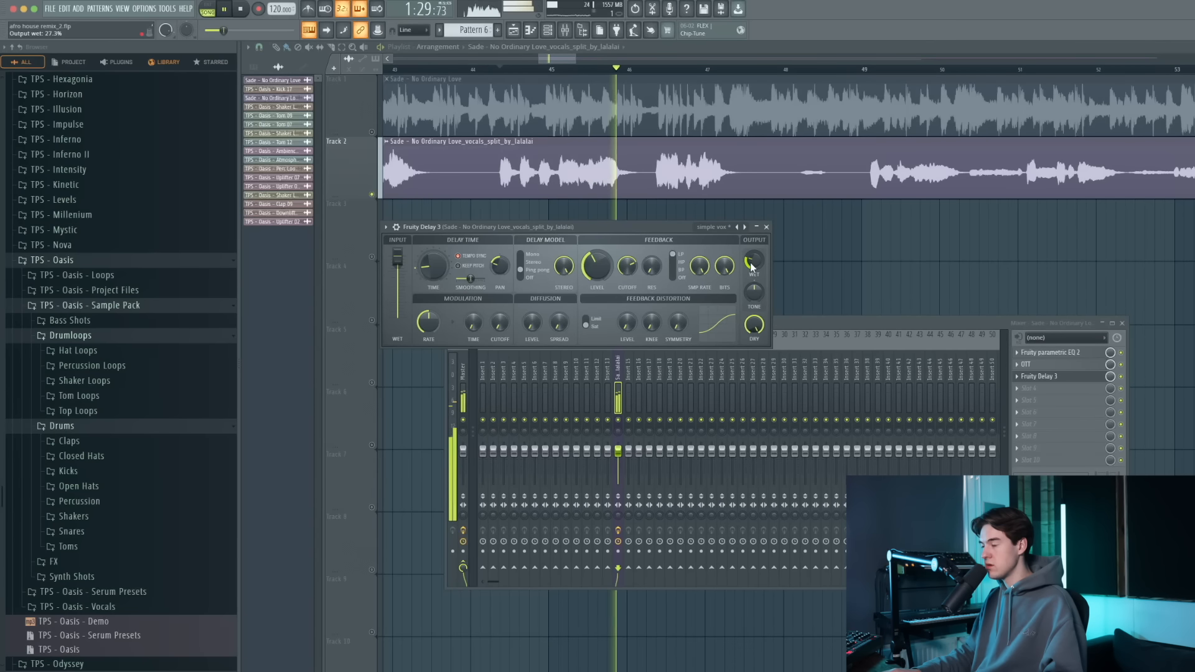
pyautogui.click(766, 227)
pyautogui.press('space')
# Add Fruity Reeverb 2 to the vocal's fourth slot, adjust its wet level and the insert volume, and play the result.
pyautogui.click(1046, 388)
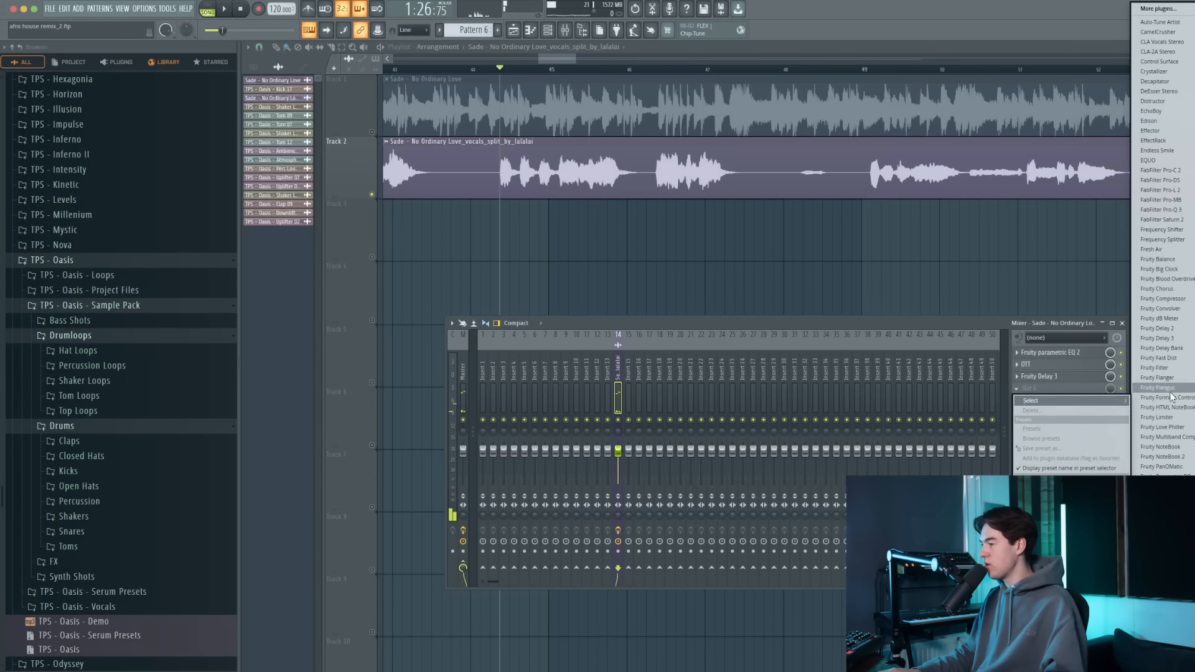
pyautogui.click(1161, 525)
pyautogui.moveTo(344, 112); pyautogui.dragTo(428, 196)
pyautogui.moveTo(411, 240); pyautogui.dragTo(430, 290)
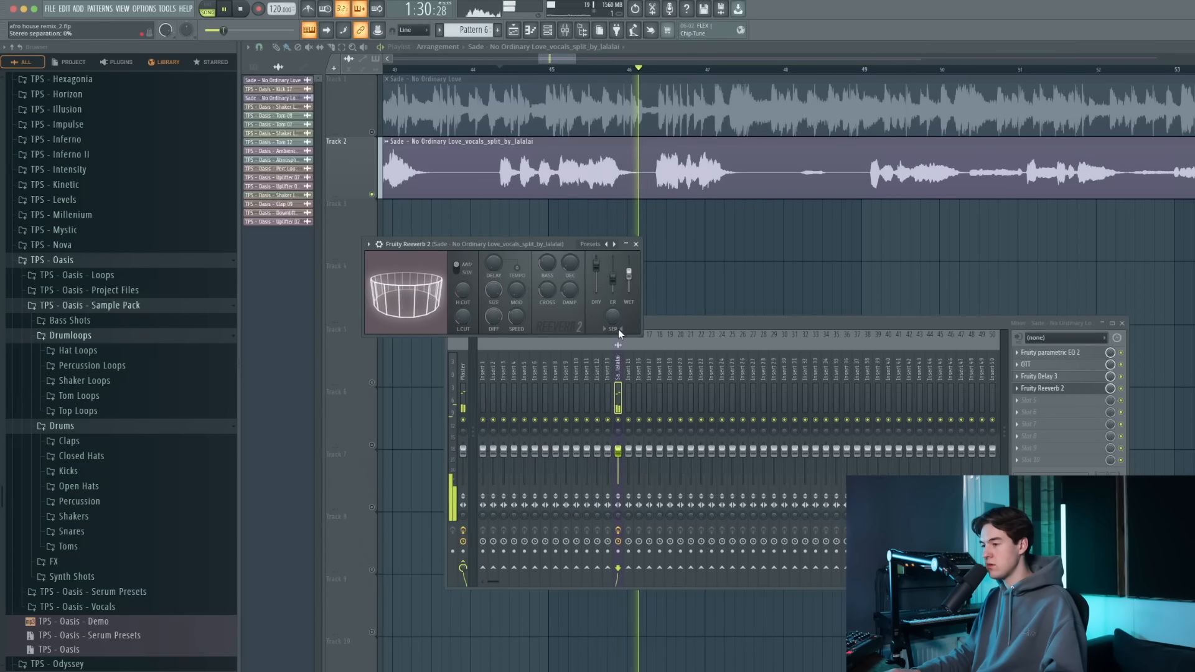
pyautogui.click(618, 449)
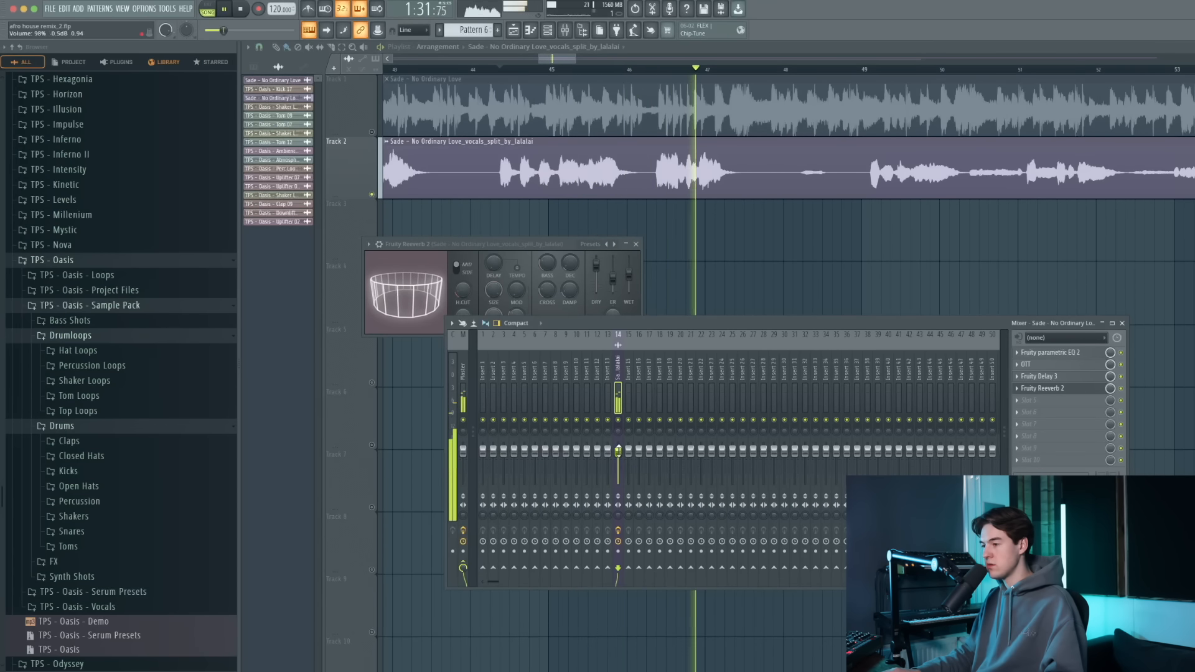
pyautogui.click(428, 287)
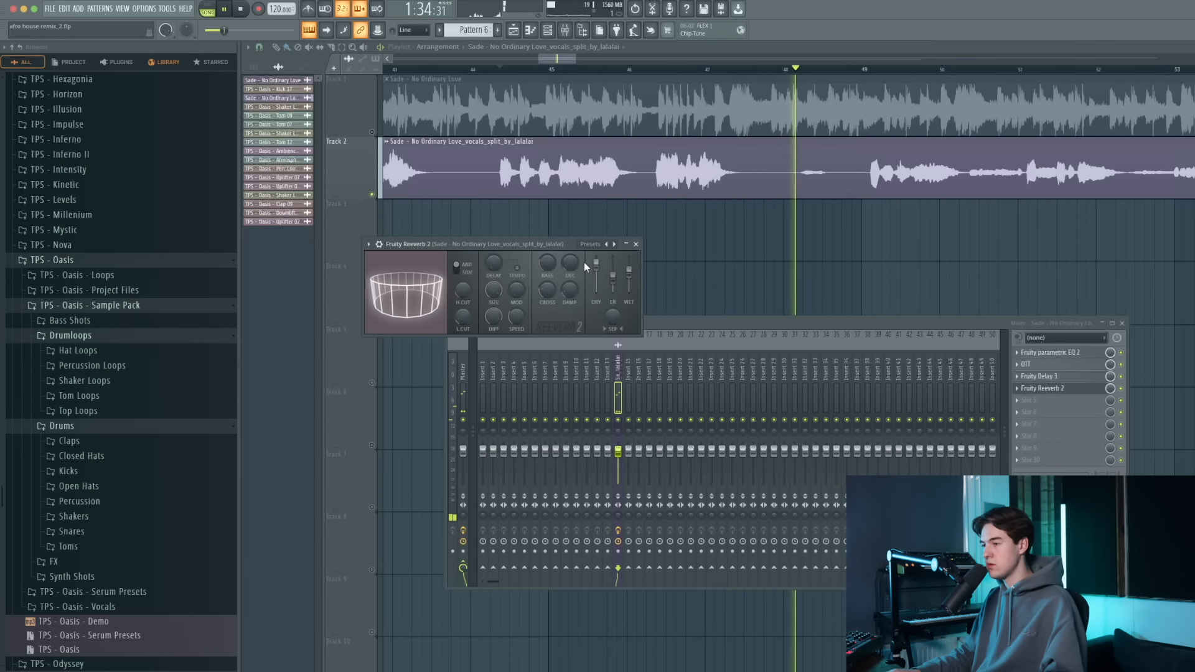
pyautogui.press('space')
pyautogui.press('space')
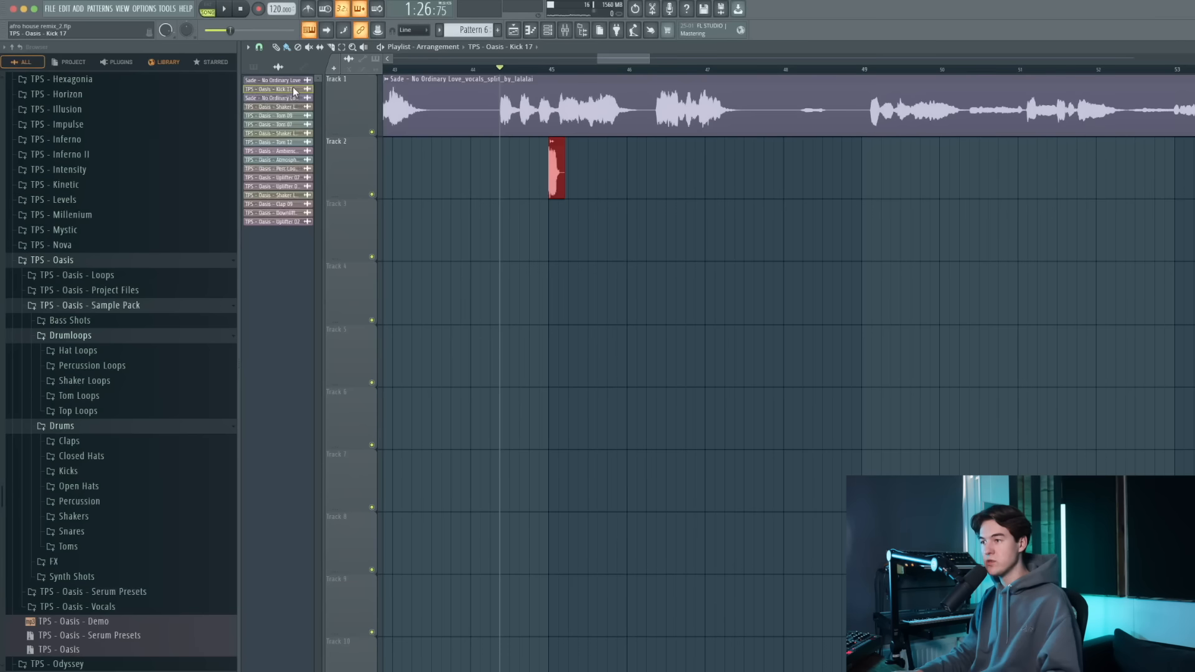
# Place TPS - Oasis - Kick 17 on every beat of Track 2 from bar 45 and duplicate it to fill four bars.
pyautogui.click(295, 92)
pyautogui.moveTo(845, 177); pyautogui.dragTo(645, 222)
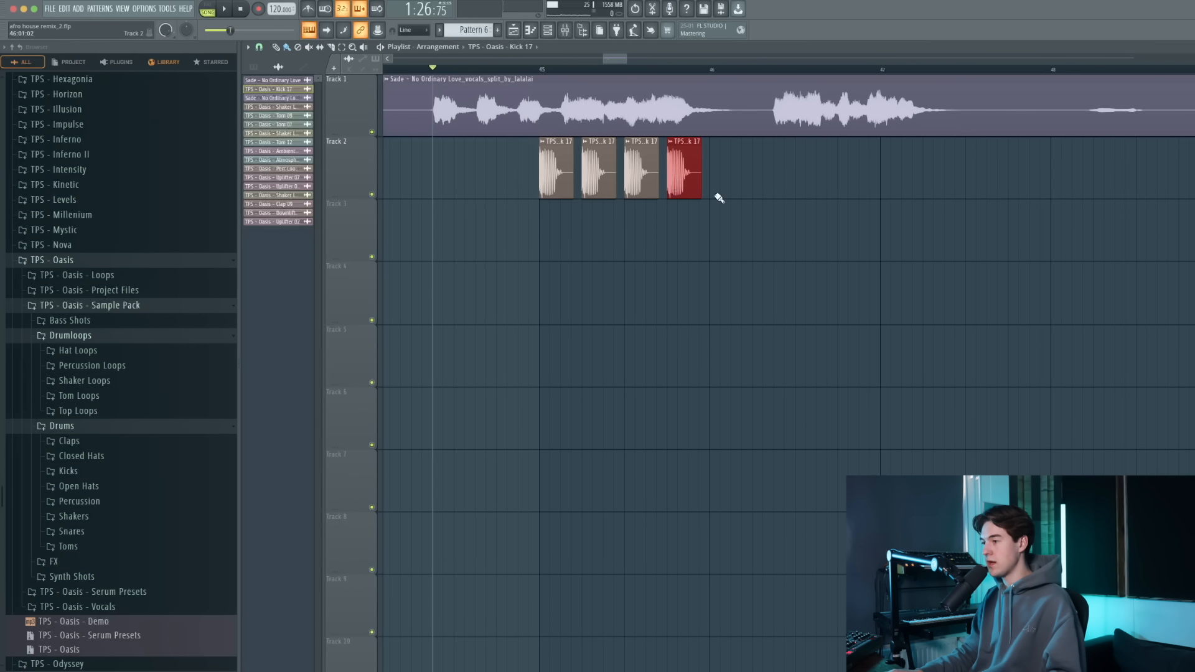
pyautogui.moveTo(725, 189); pyautogui.dragTo(555, 181)
pyautogui.moveTo(565, 181); pyautogui.dragTo(873, 185)
pyautogui.scroll(-4, 720, 181)
pyautogui.press('super+d')
# Trim the start of the vocal clip to just before the phrase that leads into bar 45.
pyautogui.click(587, 75)
pyautogui.press('space')
pyautogui.scroll(-8, 685, 101)
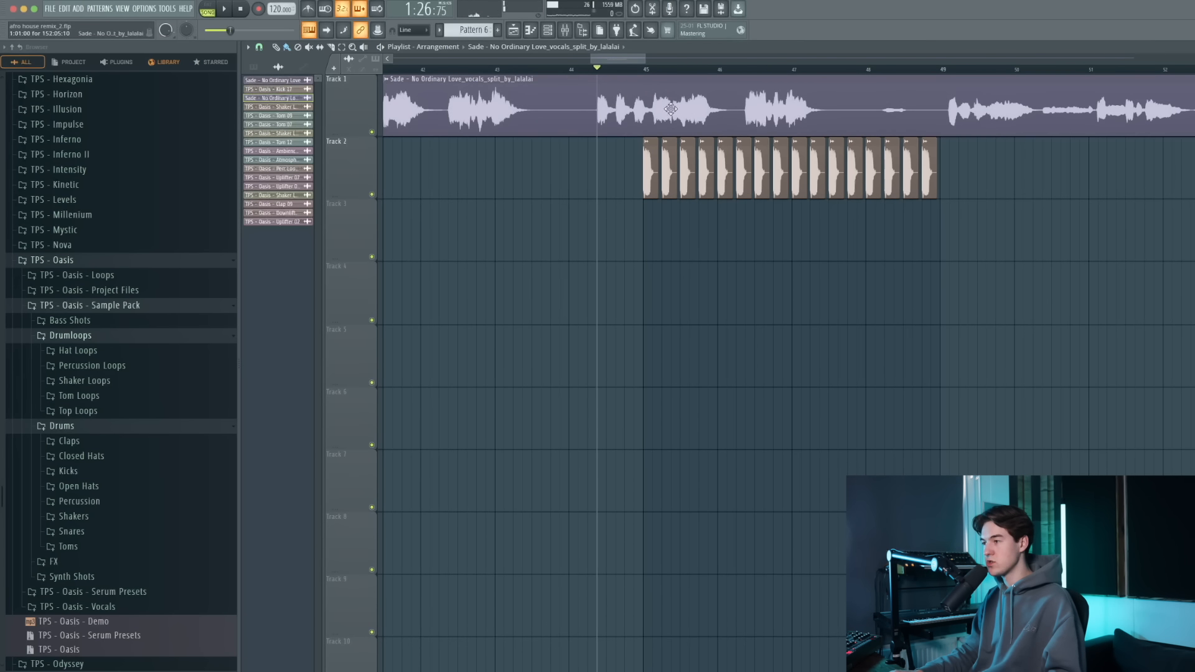
pyautogui.moveTo(382, 107); pyautogui.dragTo(592, 106)
# Shift the vocal clip slightly earlier so its main phrase starts on the kick at bar 45, checking the timing by playback.
pyautogui.scroll(8, 607, 112)
pyautogui.scroll(4, 653, 122)
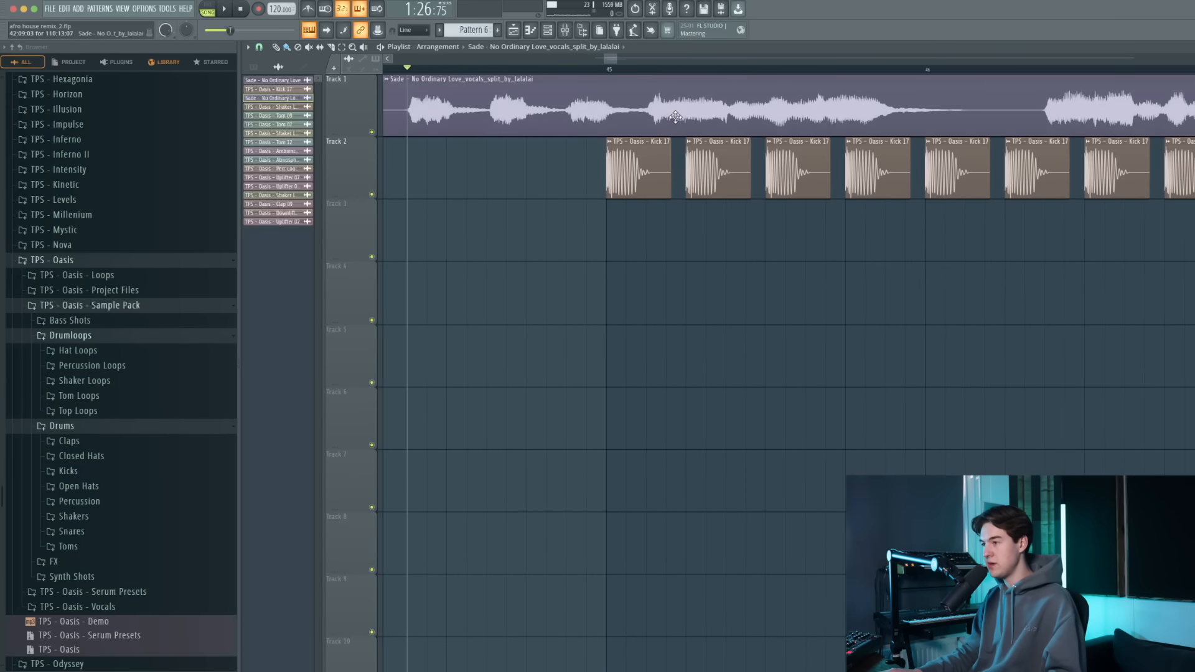
pyautogui.press('space')
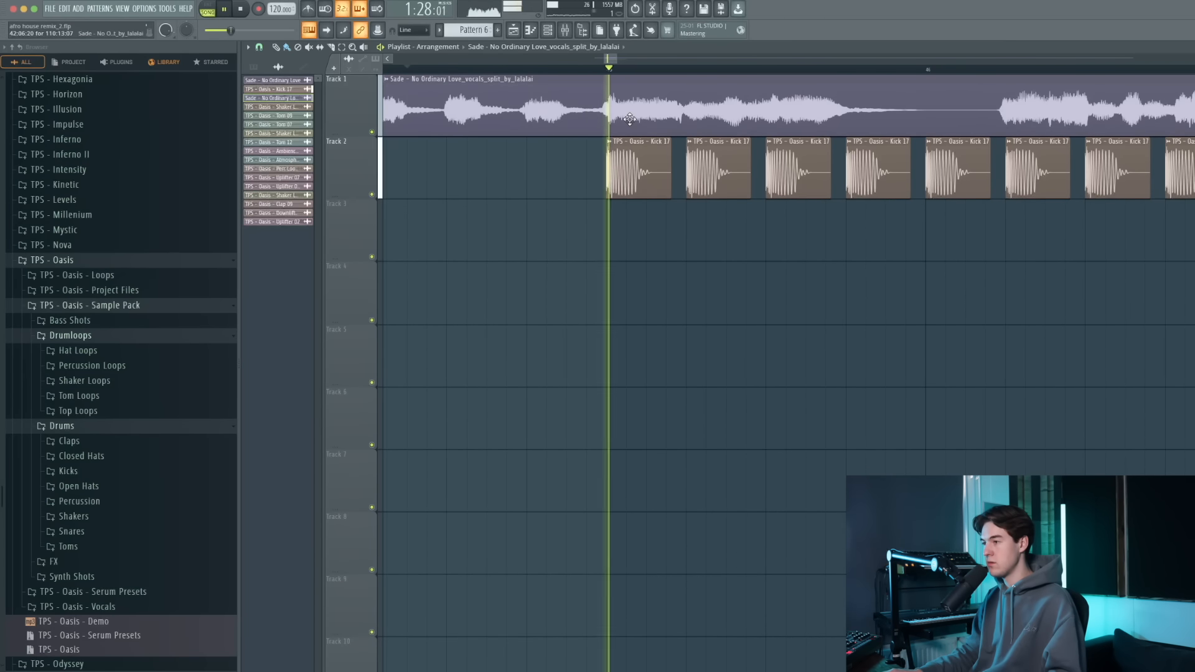
pyautogui.scroll(-6, 625, 123)
pyautogui.scroll(4, 621, 127)
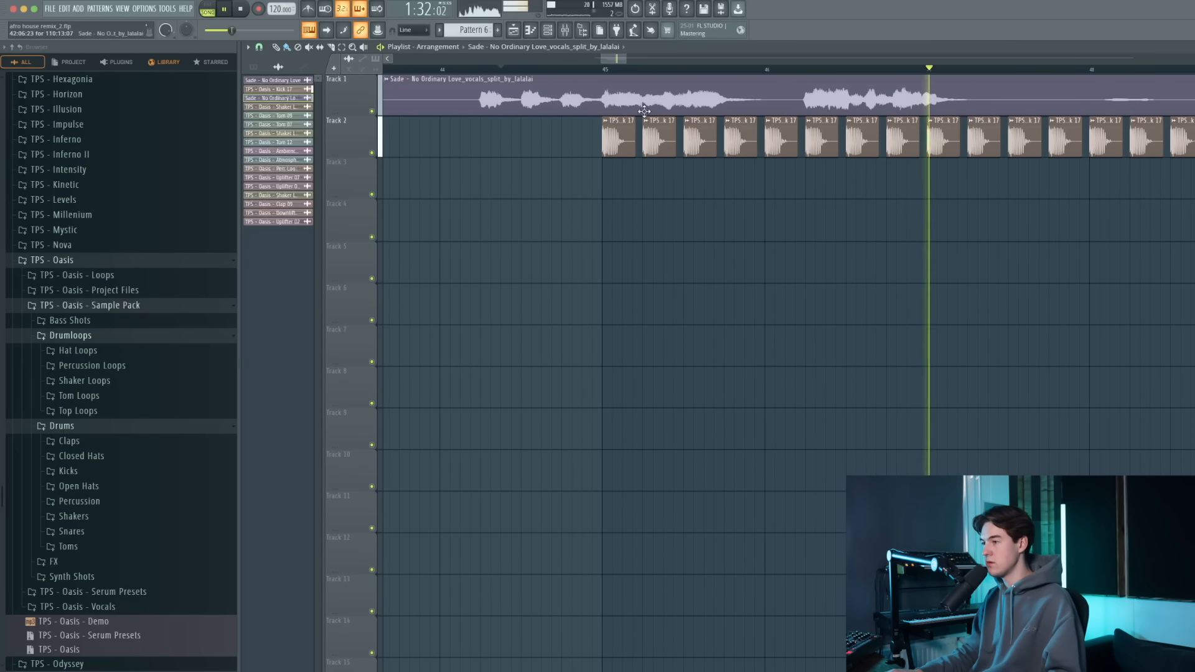
pyautogui.scroll(-4, 667, 116)
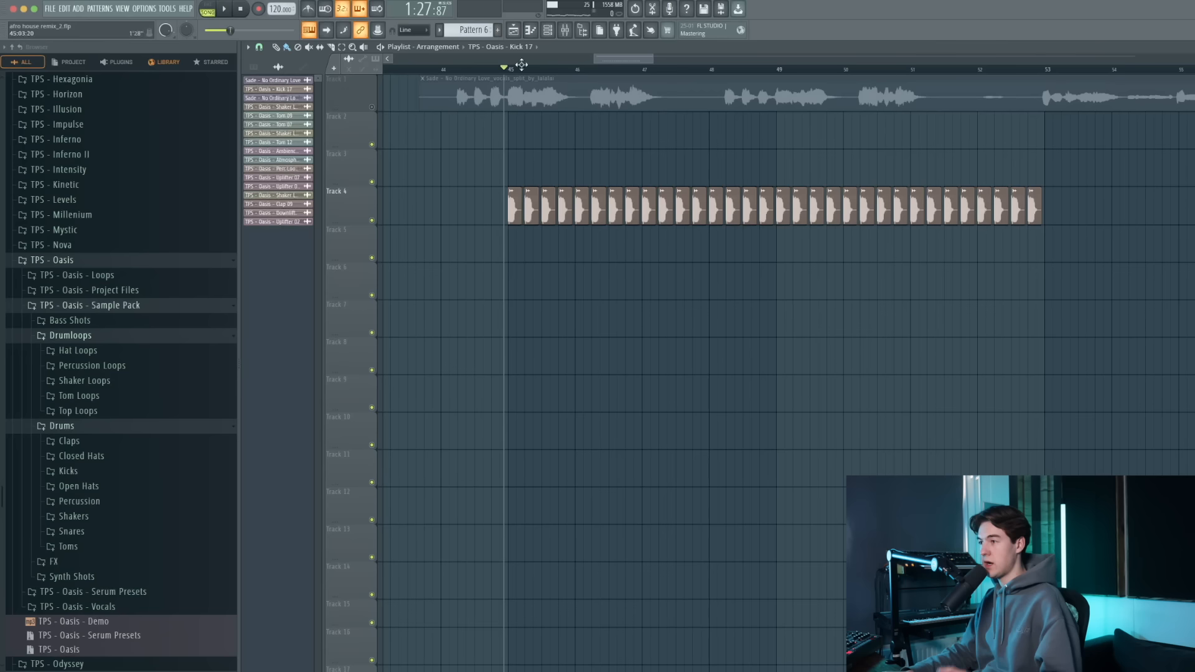
# Open the first Serum instrument from the channel rack to view its bass preset.
pyautogui.click(553, 33)
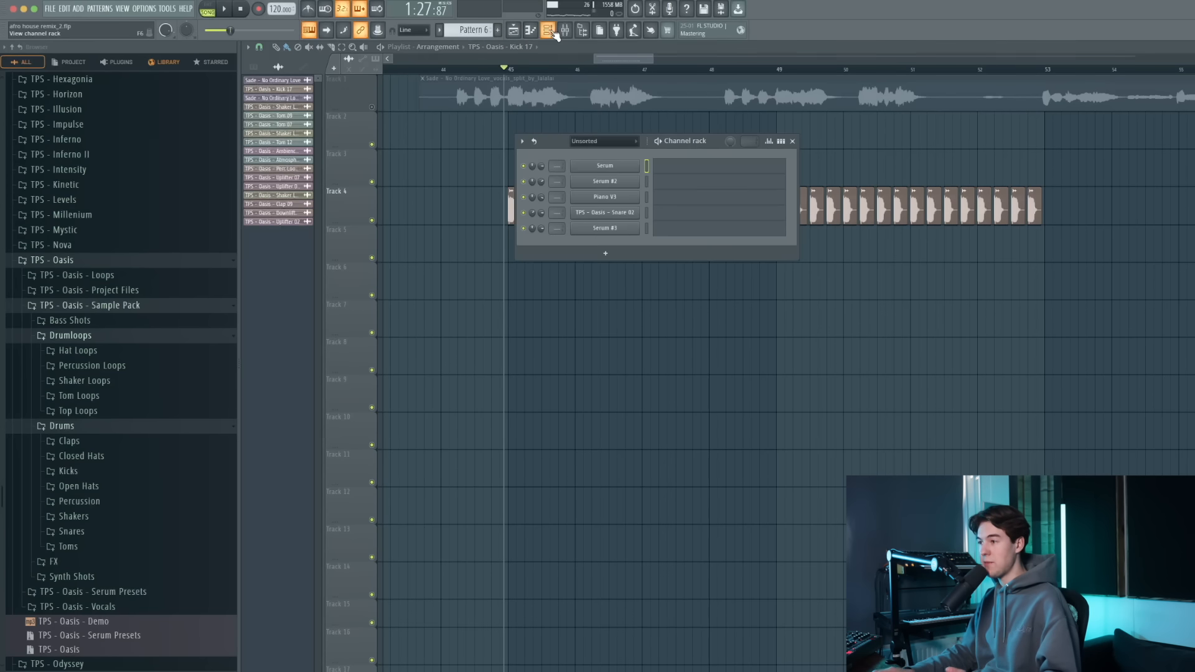
pyautogui.click(619, 167)
pyautogui.moveTo(538, 120); pyautogui.dragTo(641, 169)
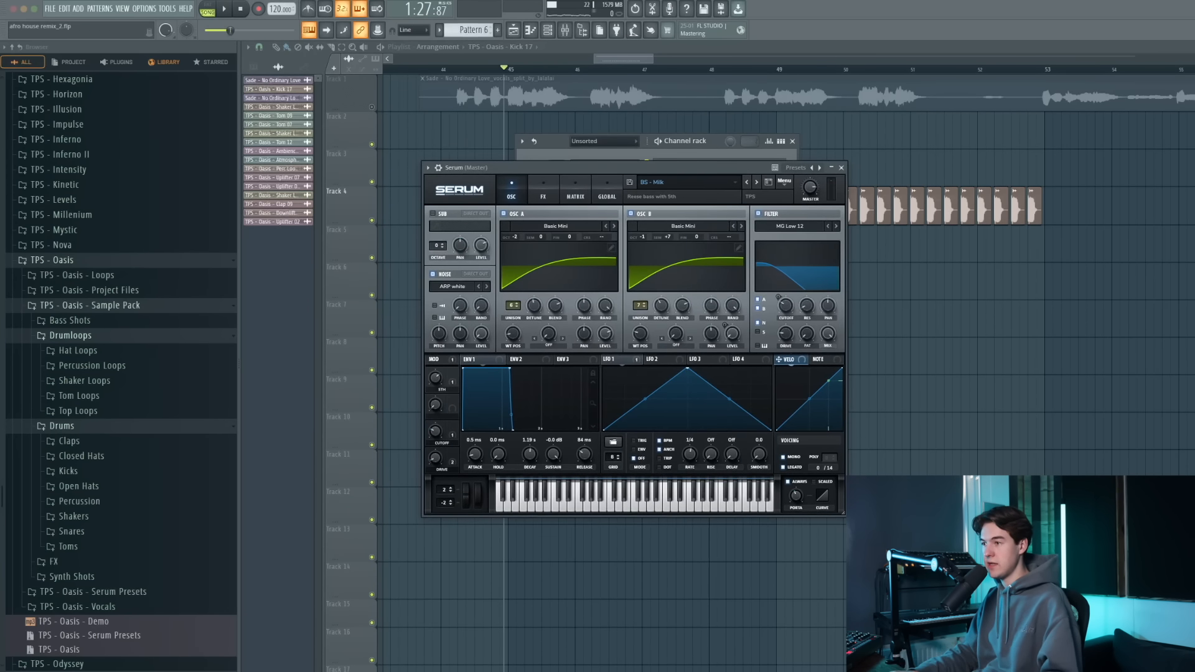
pyautogui.click(372, 107)
pyautogui.moveTo(640, 174)
pyautogui.mouseDown()
pyautogui.moveTo(624, 212)
pyautogui.moveTo(627, 177)
pyautogui.mouseUp()
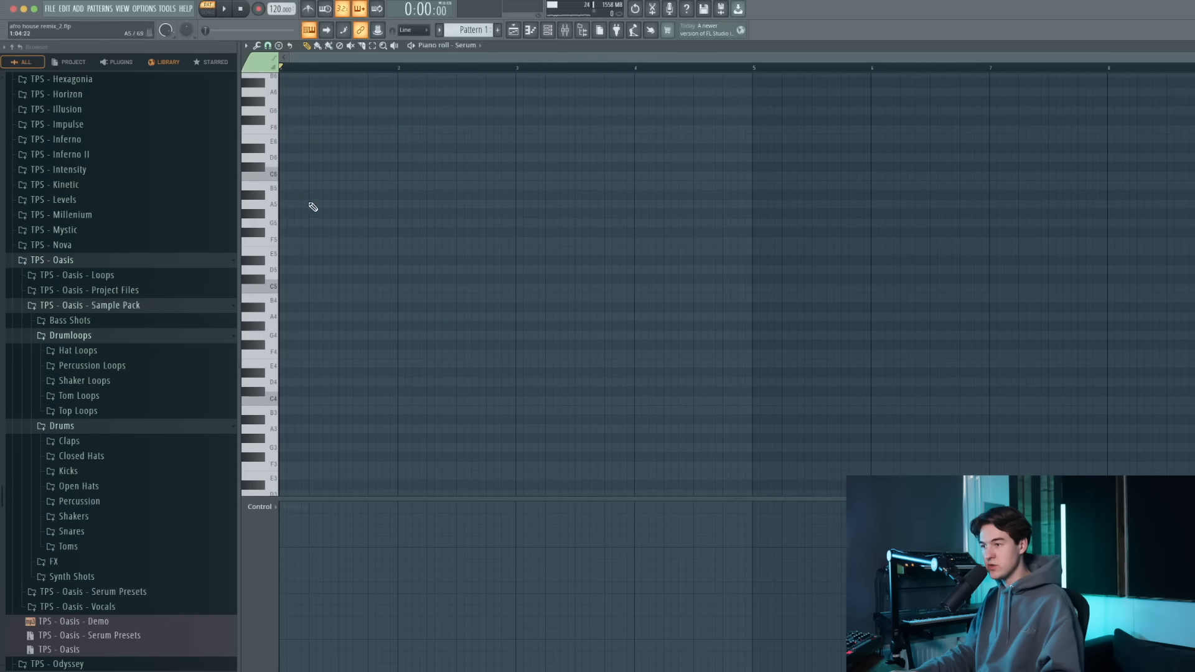
# Draw a two-bar B4 note for Serum in Pattern 1 and place the pattern on Track 3 at bar 45.
pyautogui.moveTo(273, 185); pyautogui.dragTo(279, 303)
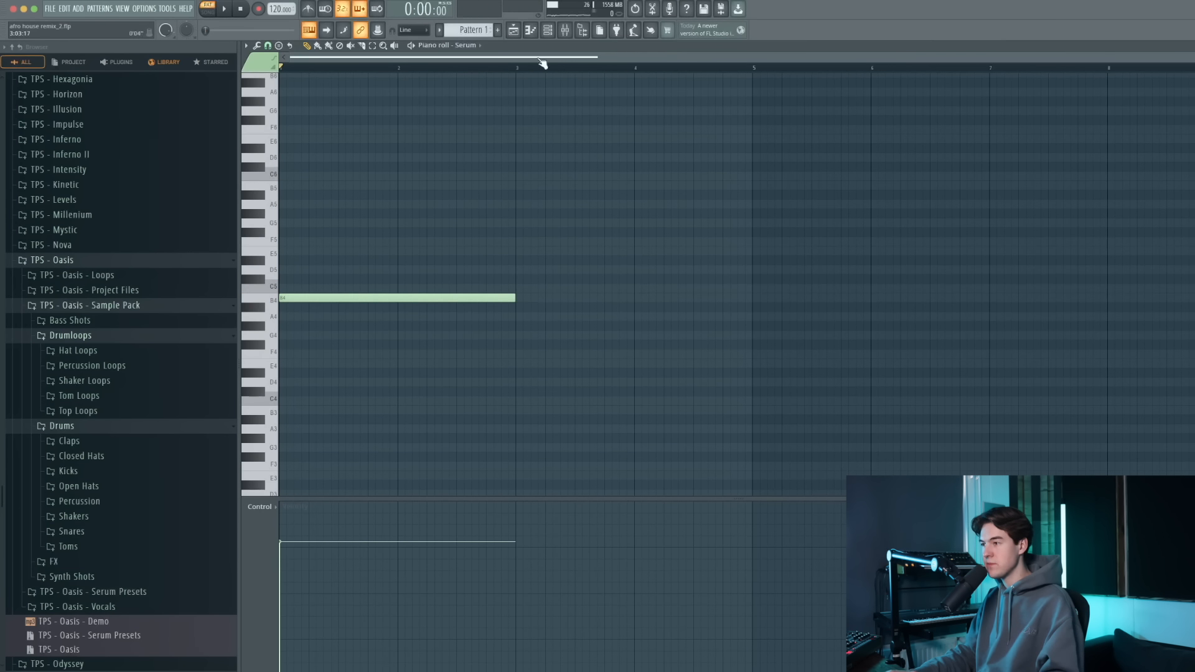
pyautogui.click(514, 35)
pyautogui.click(501, 47)
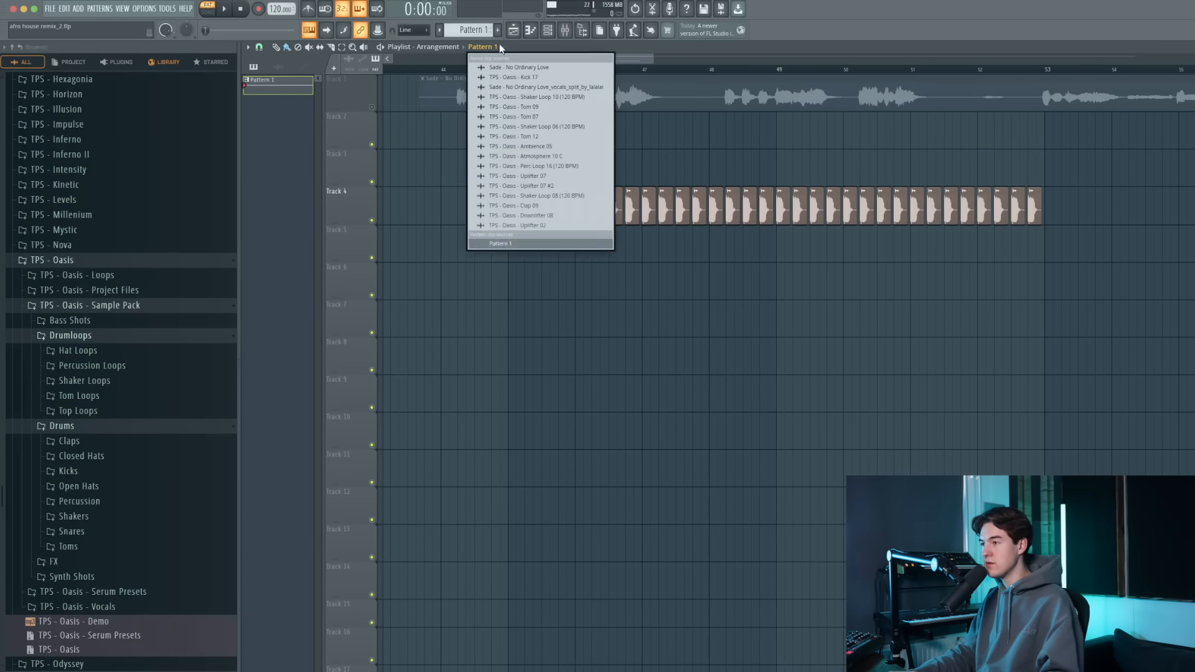
pyautogui.click(523, 164)
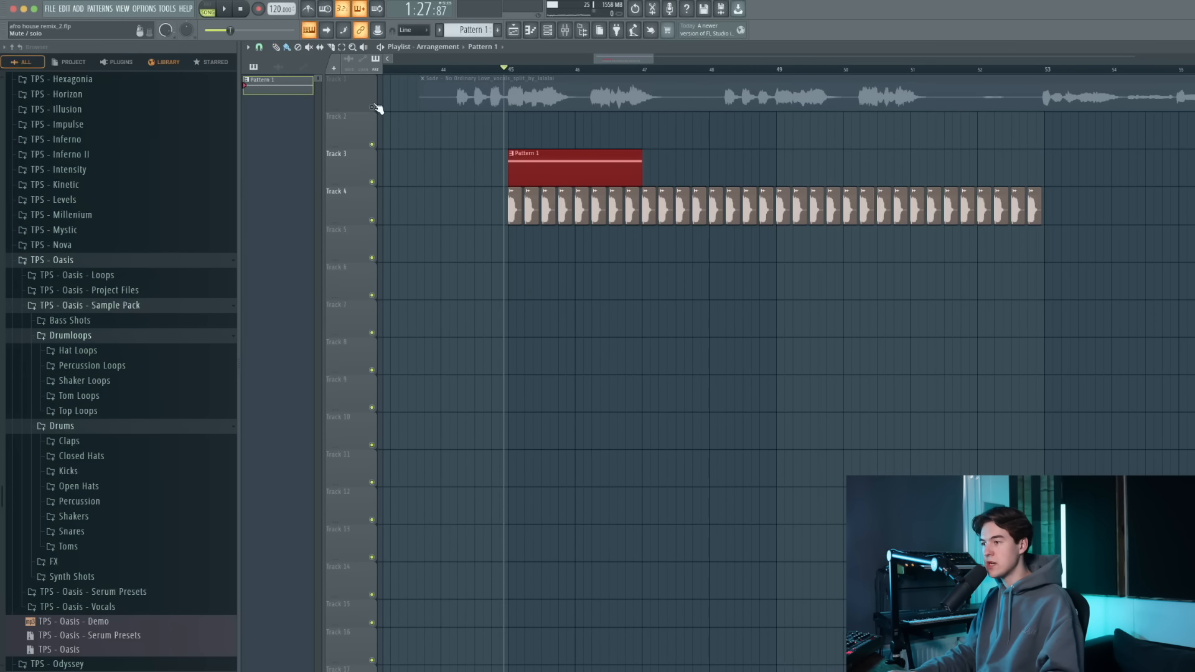
# Unmute the vocal track, listen to it with the bass, and open Pattern 1's Serum notes for editing.
pyautogui.click(374, 107)
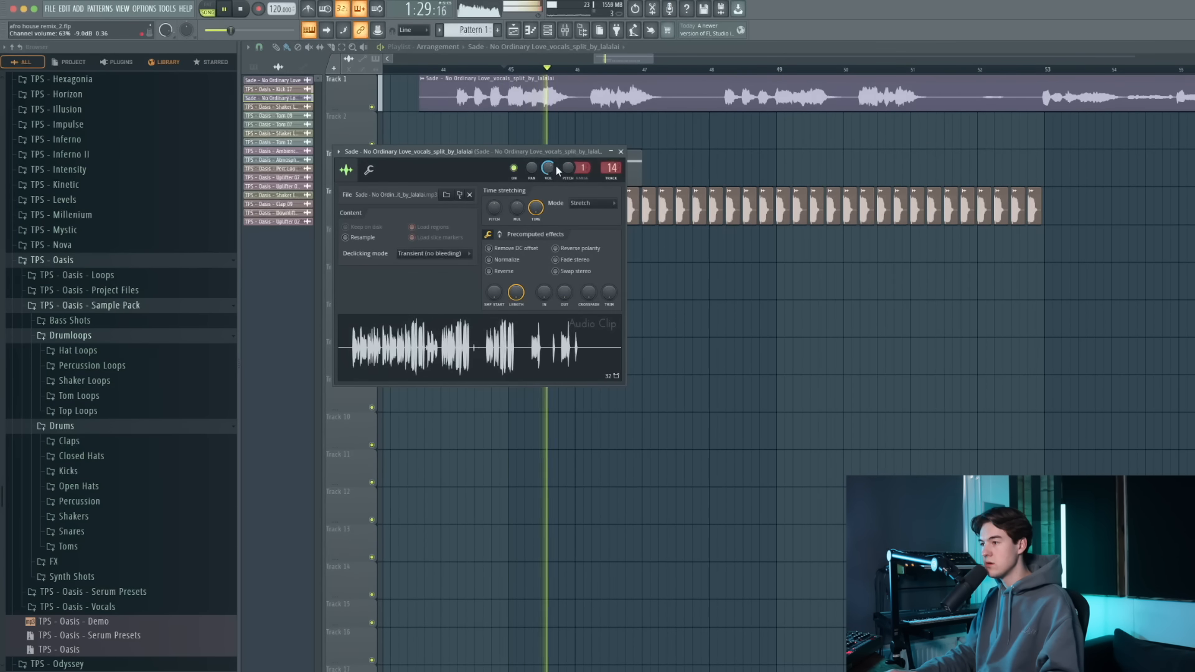
pyautogui.click(629, 155)
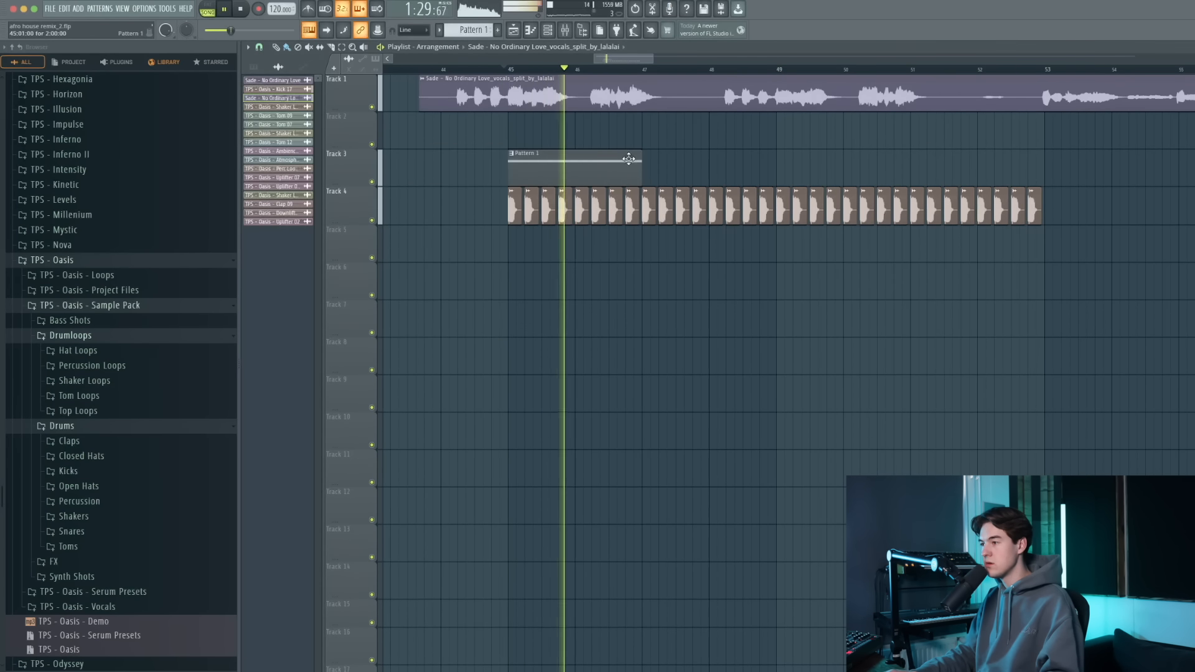
pyautogui.doubleClick(628, 159)
pyautogui.press('space')
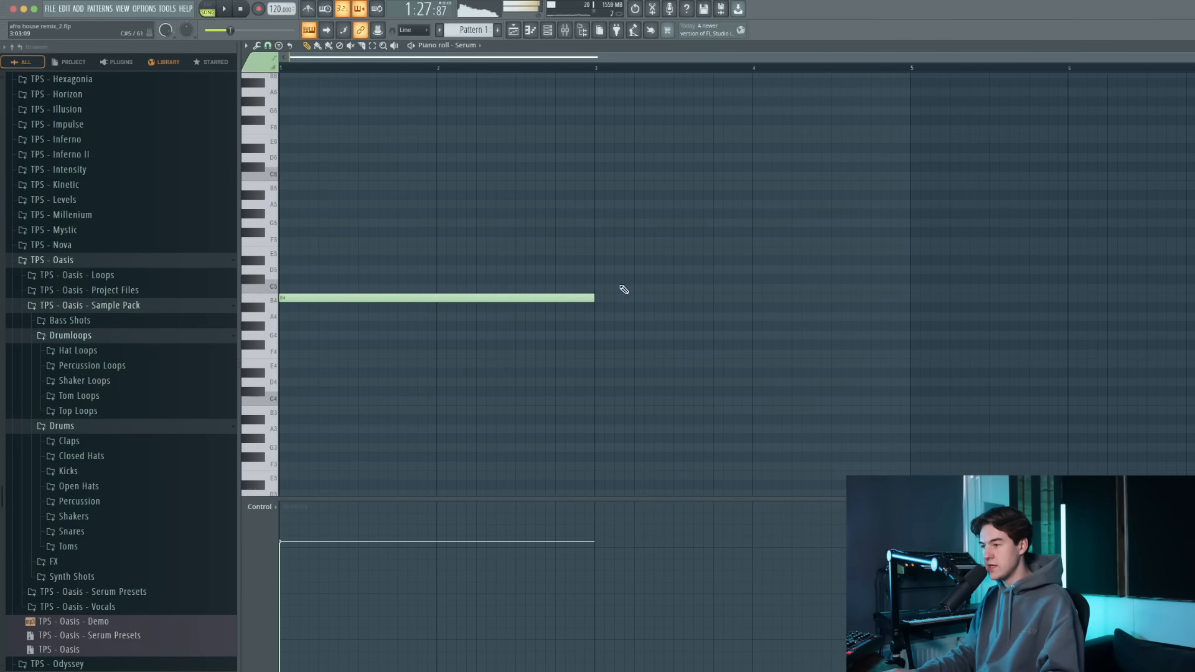
# Add two-bar Serum notes G4 at bar 3, A4 at bar 5 and E4 at bar 7, checking them by playback.
pyautogui.moveTo(607, 335); pyautogui.dragTo(598, 334)
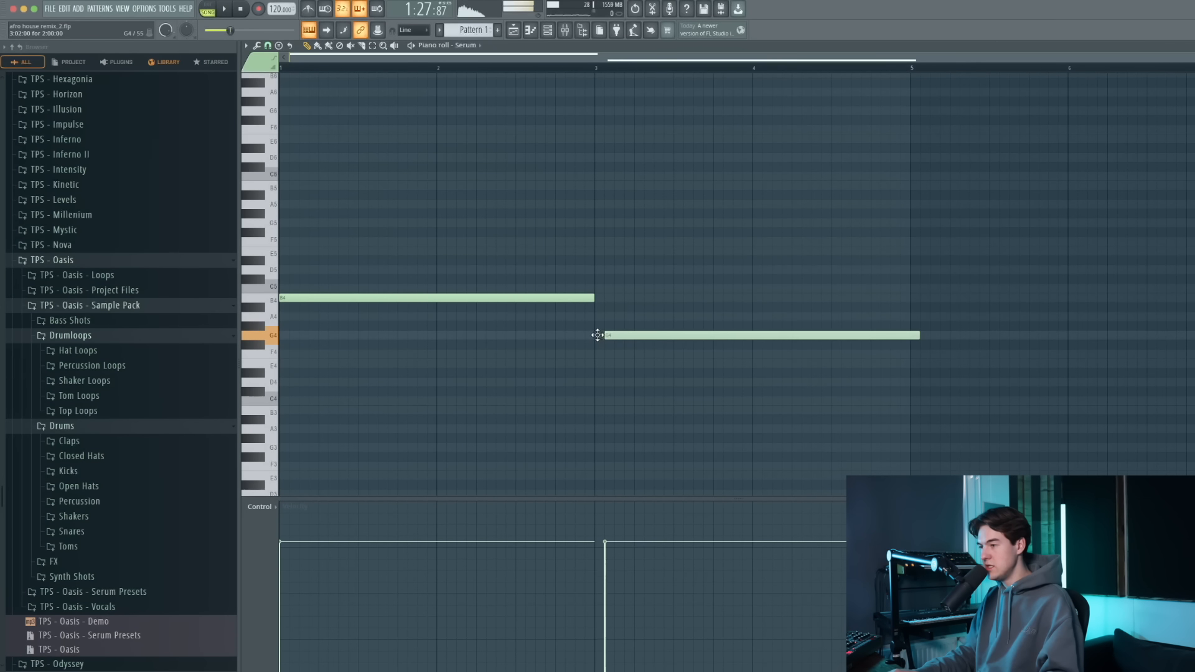
pyautogui.scroll(-2, 623, 335)
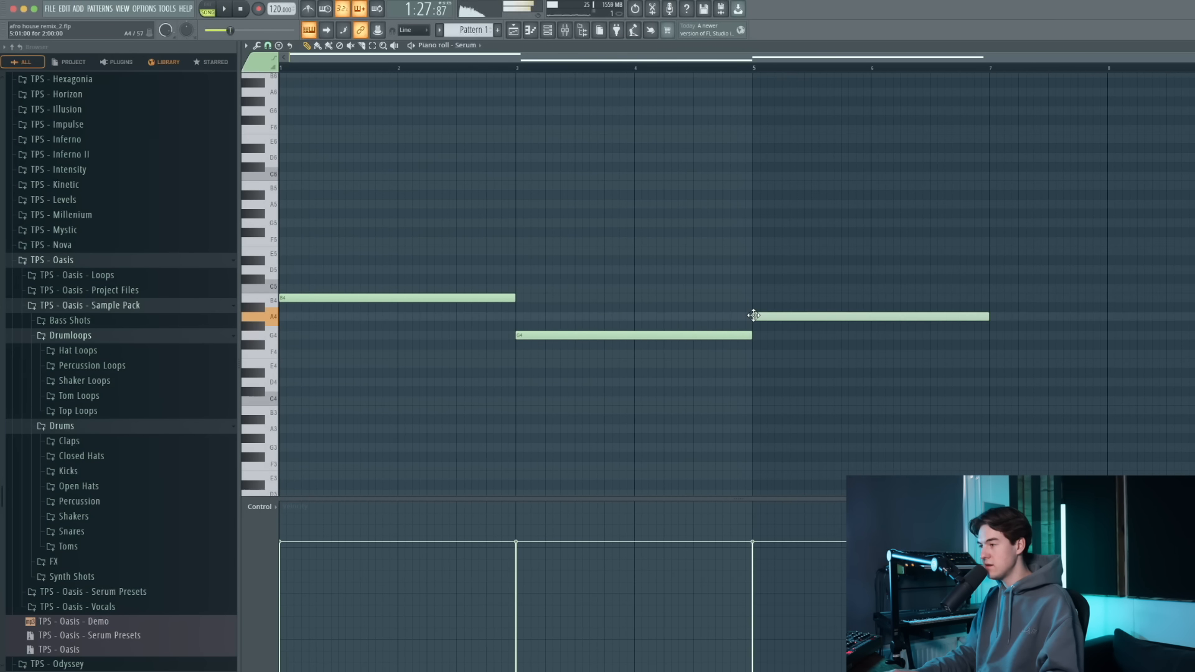
pyautogui.press('space')
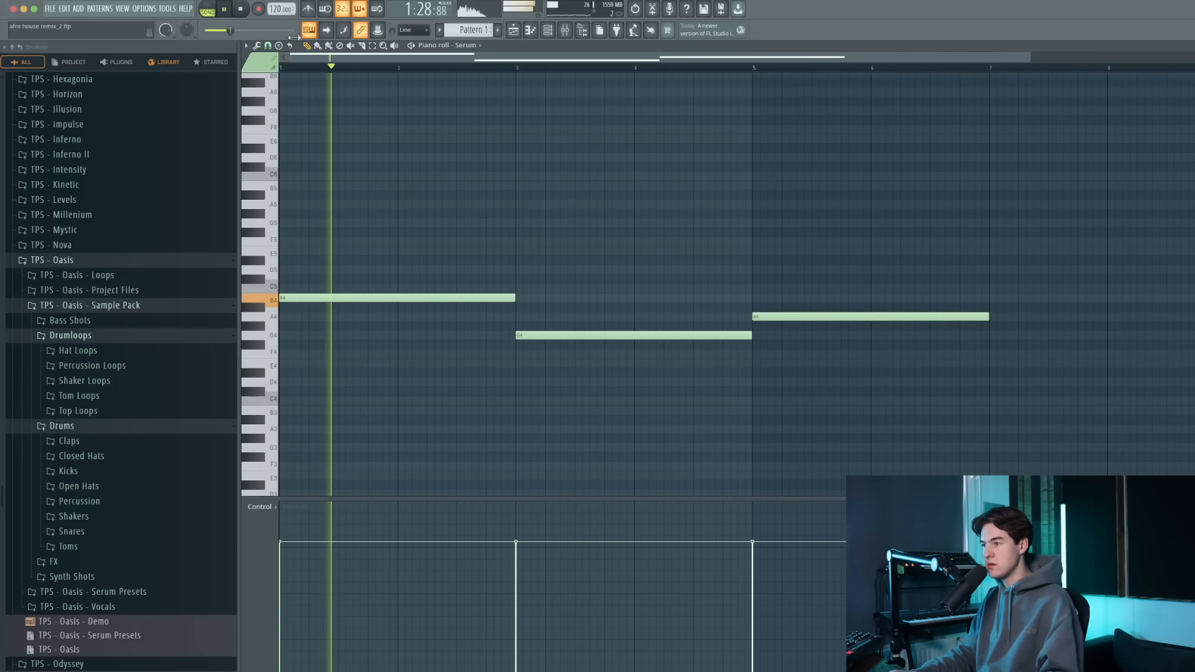
pyautogui.click(536, 65)
pyautogui.click(993, 363)
pyautogui.scroll(-3, 988, 372)
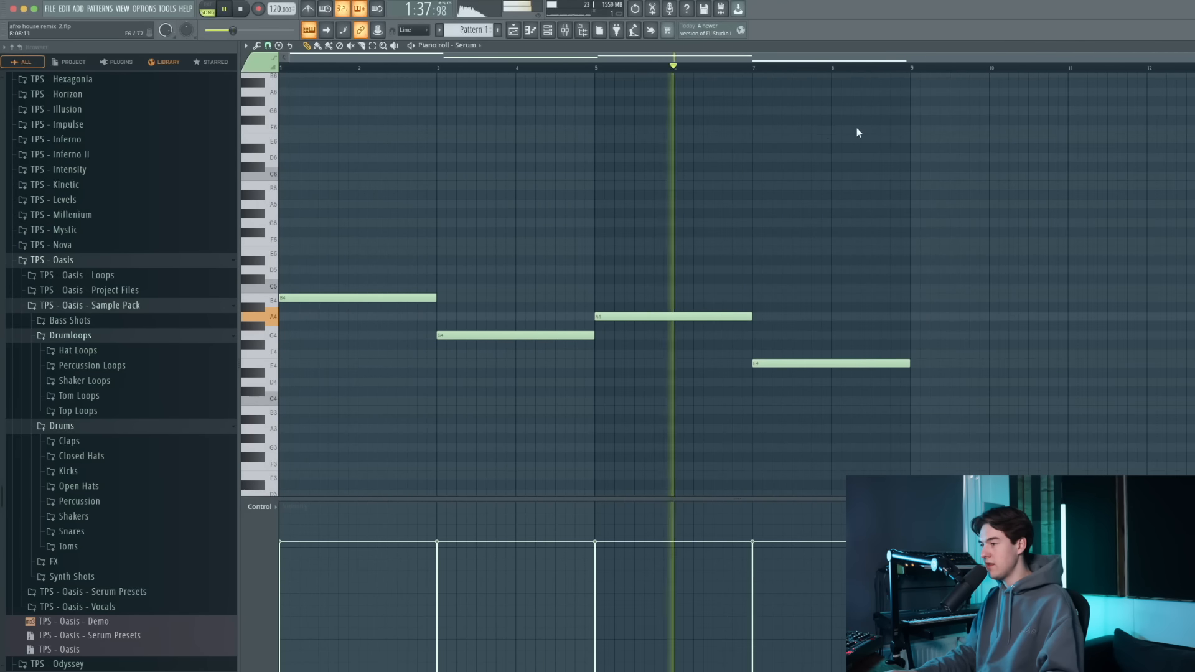
pyautogui.click(750, 68)
pyautogui.scroll(2, 742, 266)
pyautogui.scroll(-2, 743, 266)
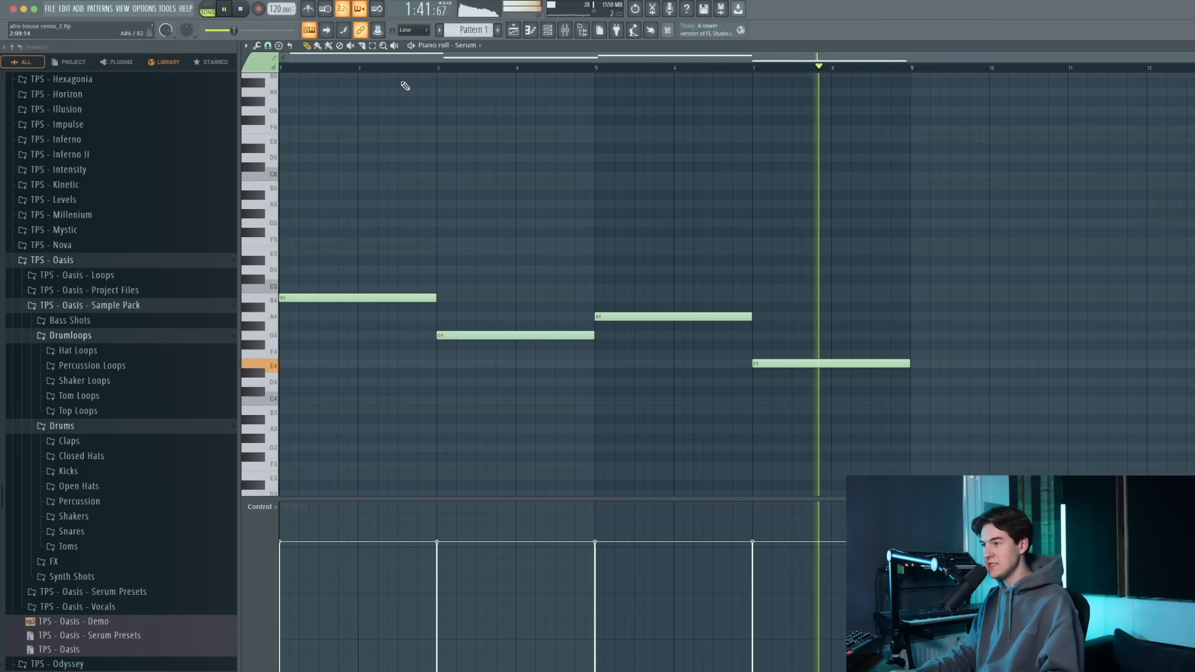
# Shorten the B4 note and fill the gap before bar 3 with a short A4 passing note.
pyautogui.scroll(10, 163, 206)
pyautogui.scroll(-5, 309, 255)
pyautogui.scroll(3, 297, 221)
pyautogui.scroll(3, 413, 85)
pyautogui.hscroll(-1, 389, 65)
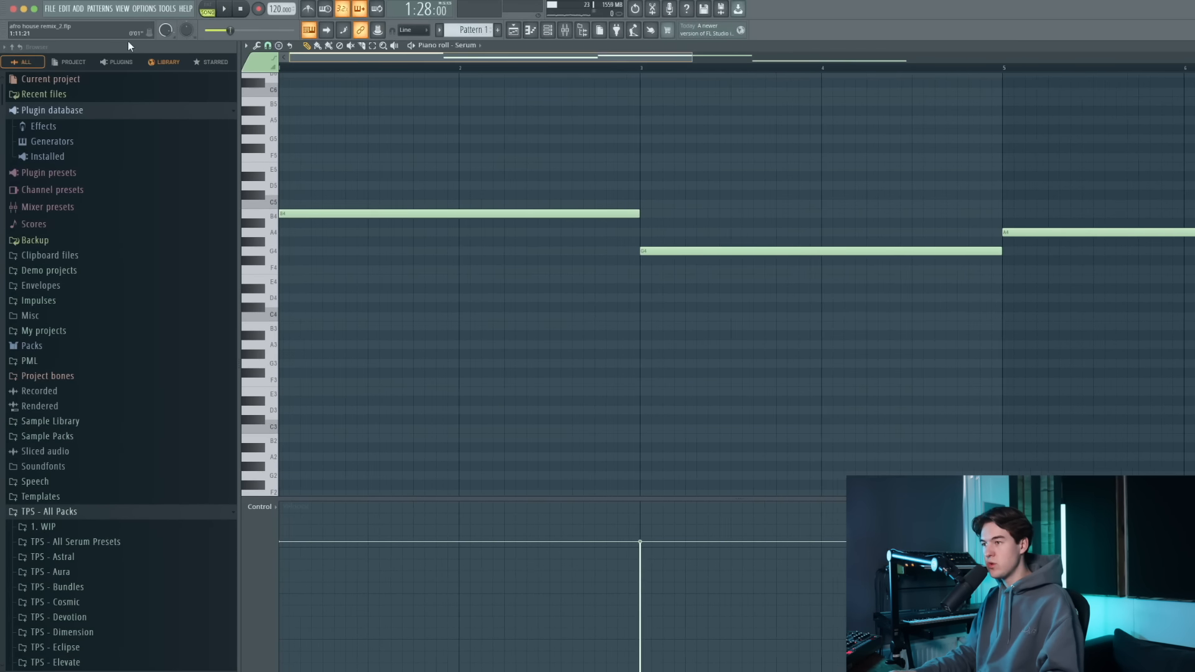
pyautogui.scroll(-1, 466, 162)
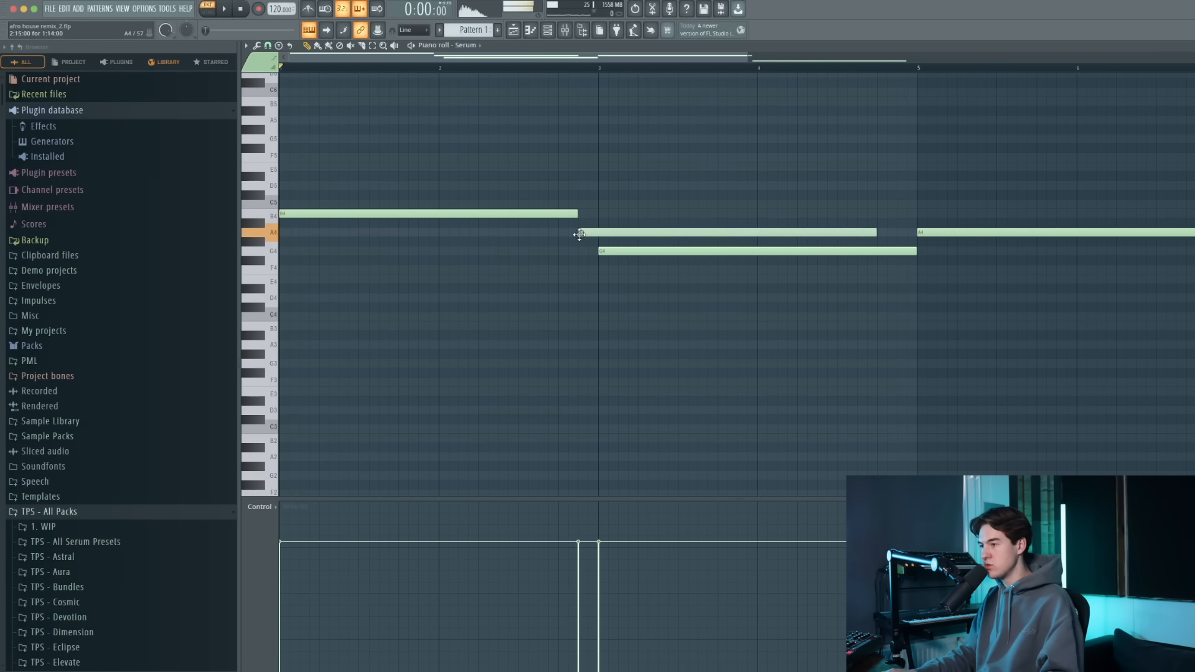
pyautogui.scroll(-3, 579, 234)
pyautogui.moveTo(673, 234); pyautogui.dragTo(487, 234)
pyautogui.press('space')
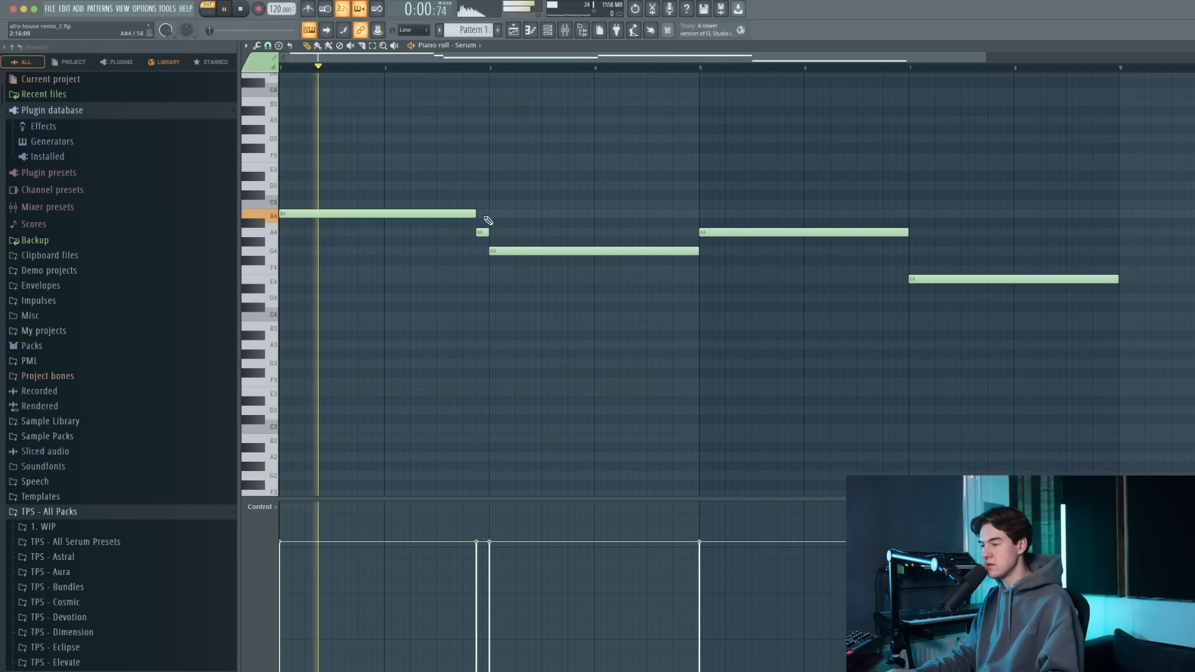
# Shorten the G4 note and add a short F#4 passing note leading into bar 5.
pyautogui.moveTo(698, 252); pyautogui.dragTo(685, 252)
pyautogui.click(689, 270)
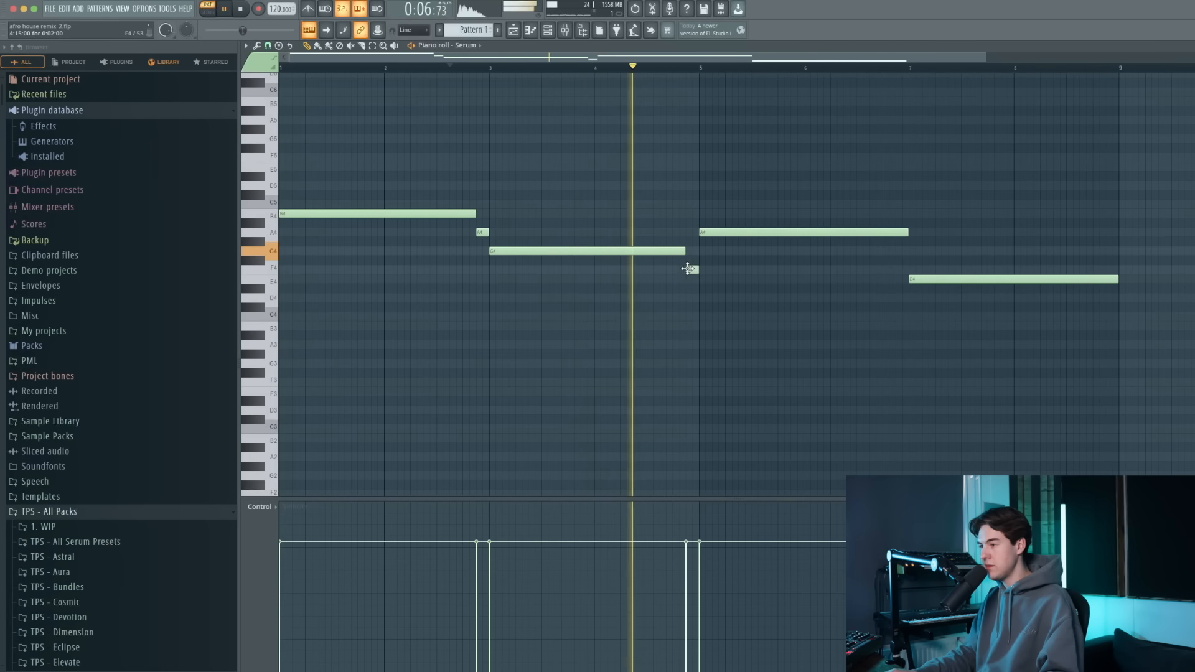
pyautogui.click(662, 66)
pyautogui.moveTo(692, 271); pyautogui.dragTo(692, 260)
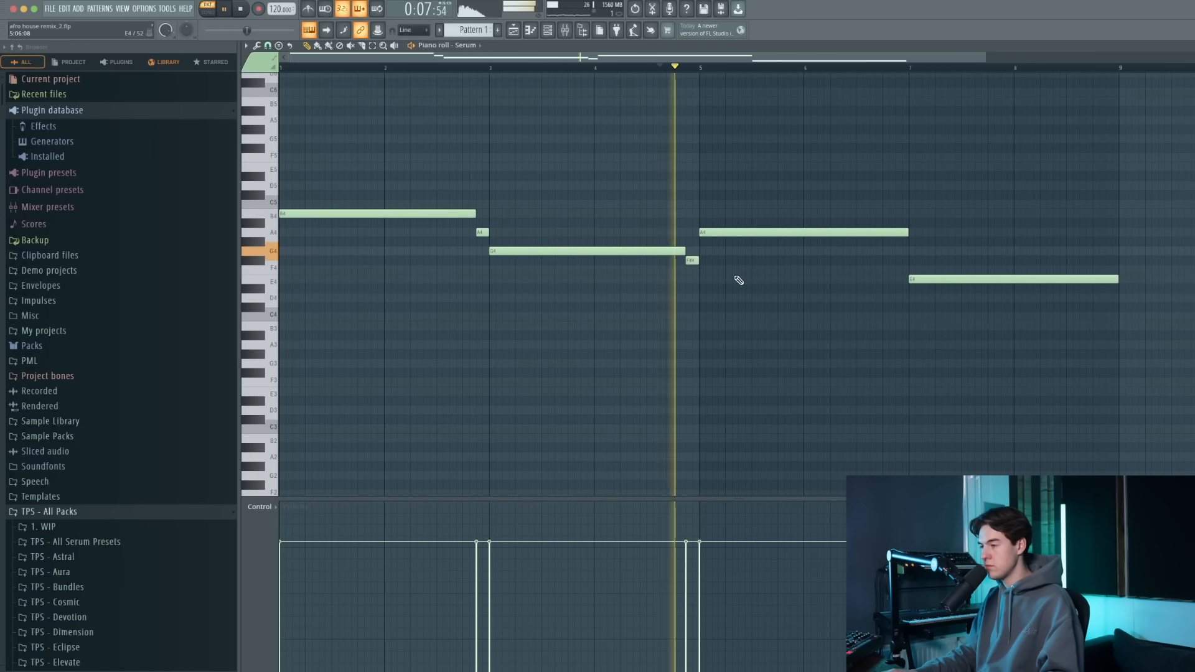
# Shorten the long A4 note and add a short G4 passing note just before bar 7.
pyautogui.scroll(-1, 745, 254)
pyautogui.scroll(2, 745, 254)
pyautogui.moveTo(756, 232); pyautogui.dragTo(745, 233)
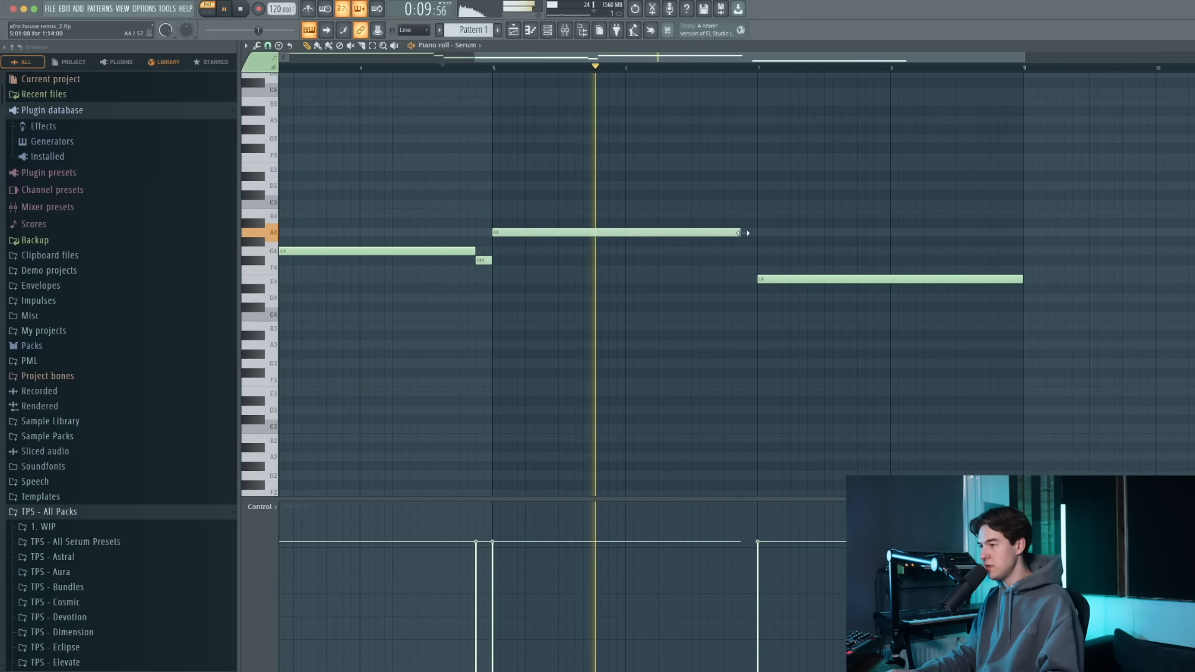
pyautogui.click(747, 250)
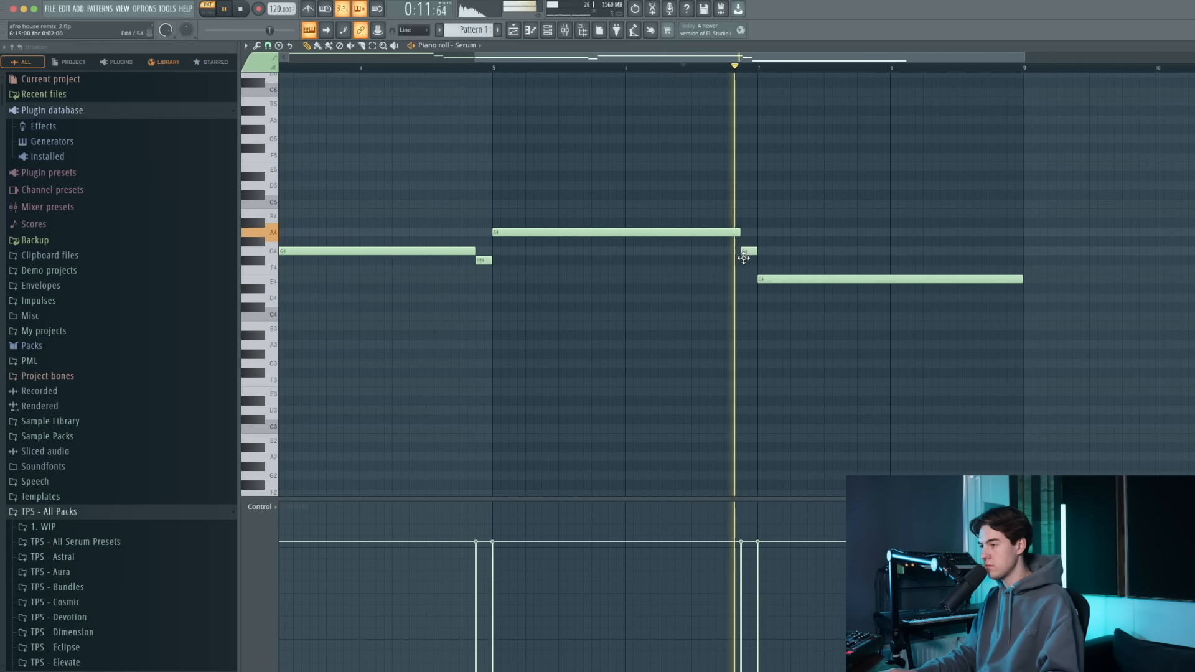
pyautogui.moveTo(747, 253)
pyautogui.mouseDown()
pyautogui.moveTo(745, 273)
pyautogui.moveTo(749, 251)
pyautogui.mouseUp()
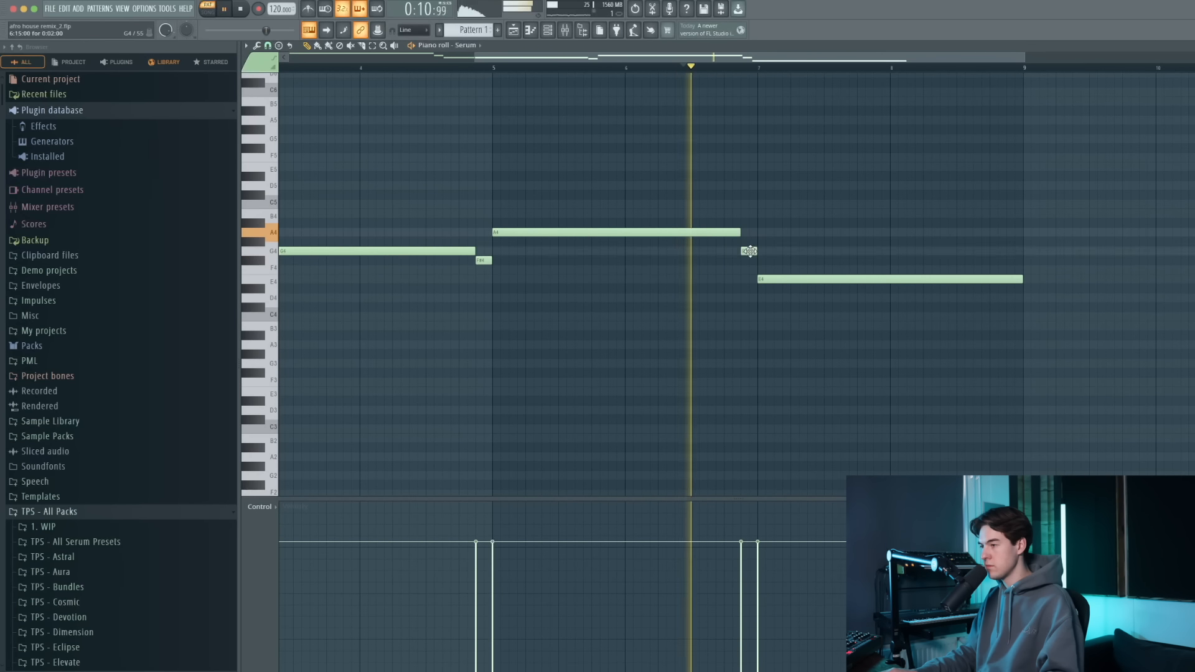
pyautogui.keyDown('ctrl'); pyautogui.scroll(-3, 747, 251); pyautogui.keyUp('ctrl')
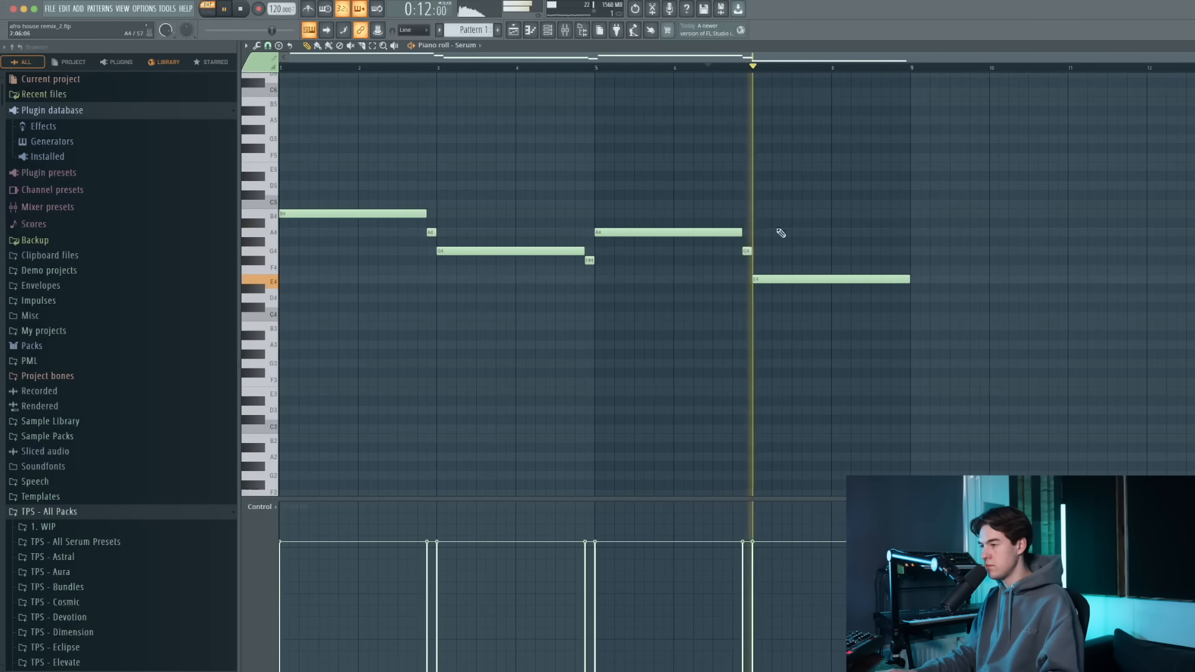
# Route the Serum bass channel to mixer insert 4.
pyautogui.click(514, 31)
pyautogui.click(548, 30)
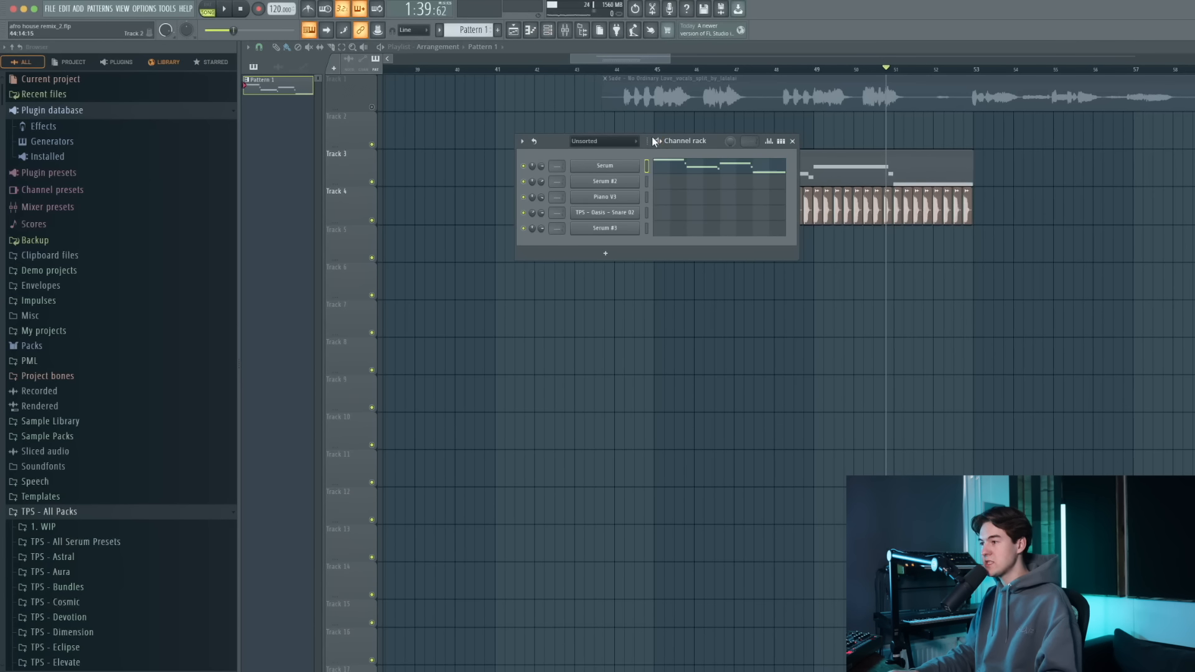
pyautogui.click(548, 29)
pyautogui.click(514, 364)
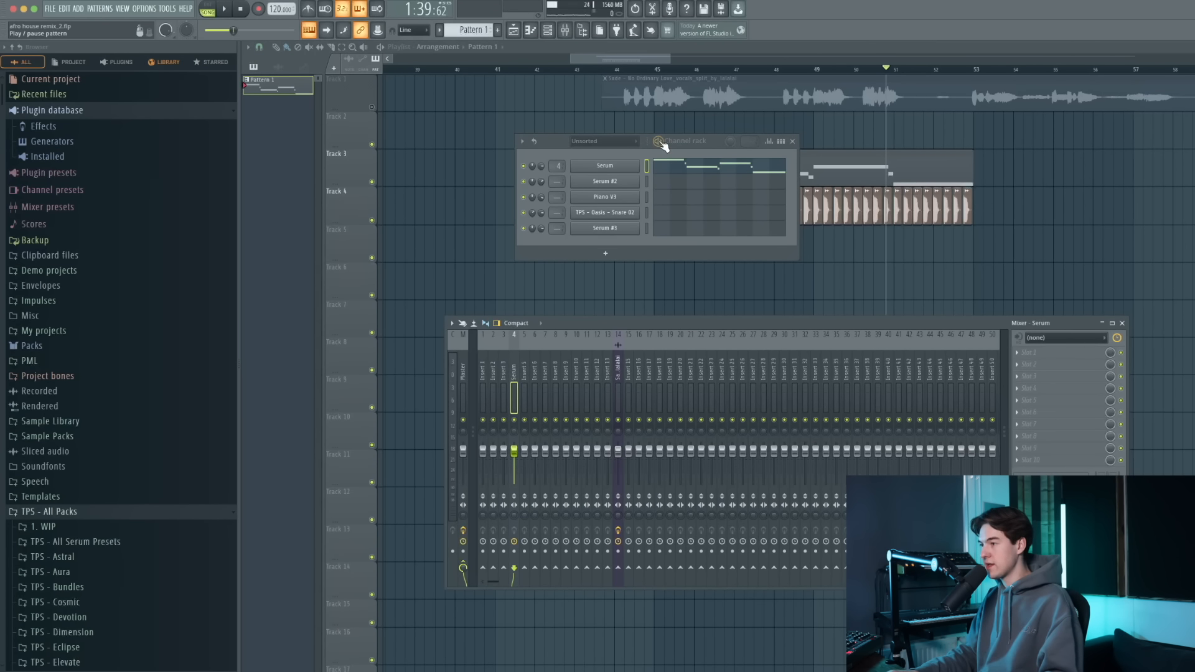
# Add Fruity parametric EQ 2 to the Serum insert and cut the highs with band 7 at about 951 Hz and -13.6 dB.
pyautogui.click(1028, 353)
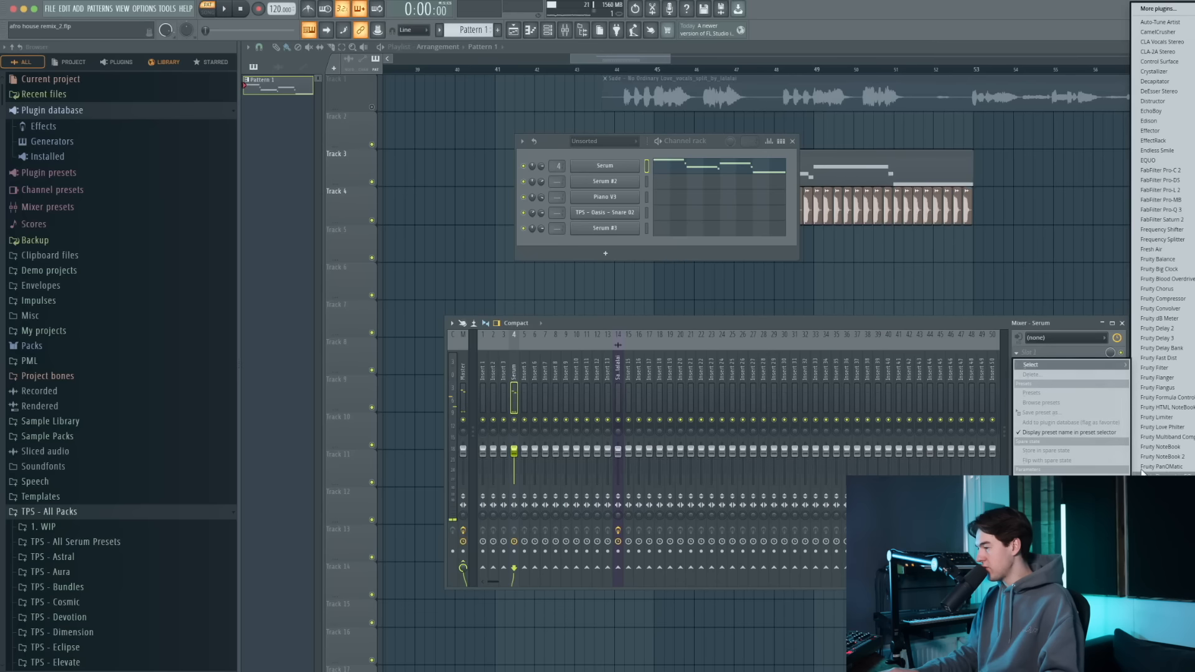
pyautogui.click(1162, 486)
pyautogui.moveTo(424, 118); pyautogui.dragTo(516, 199)
pyautogui.press('space')
pyautogui.moveTo(548, 320); pyautogui.dragTo(514, 343)
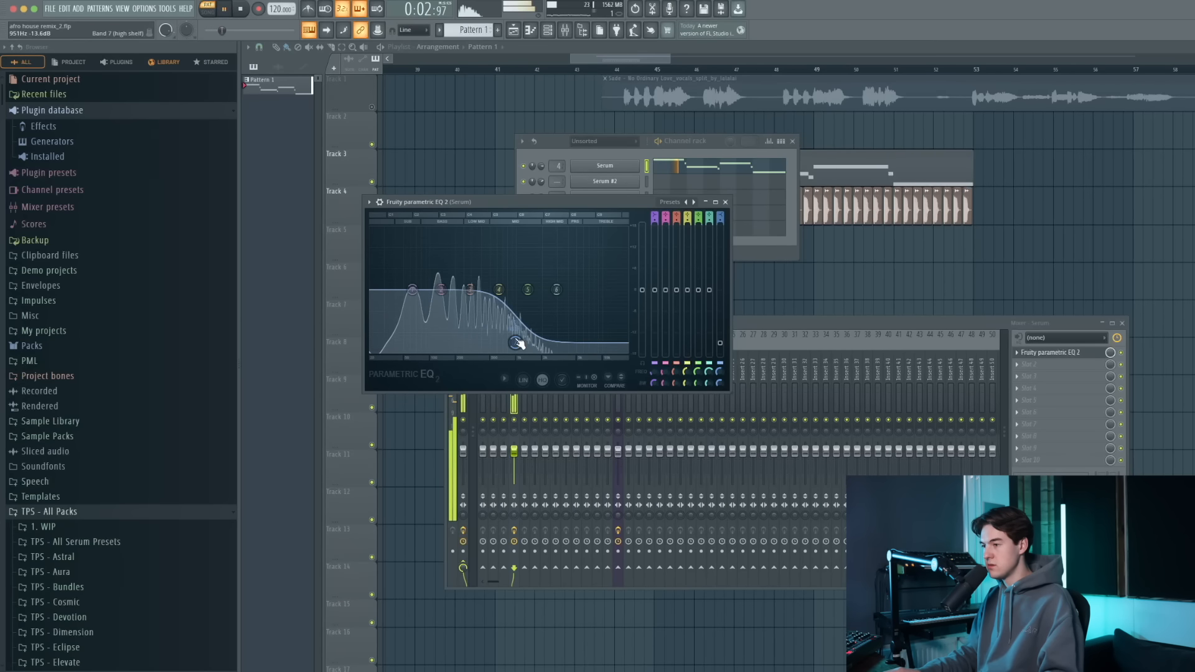
pyautogui.click(725, 203)
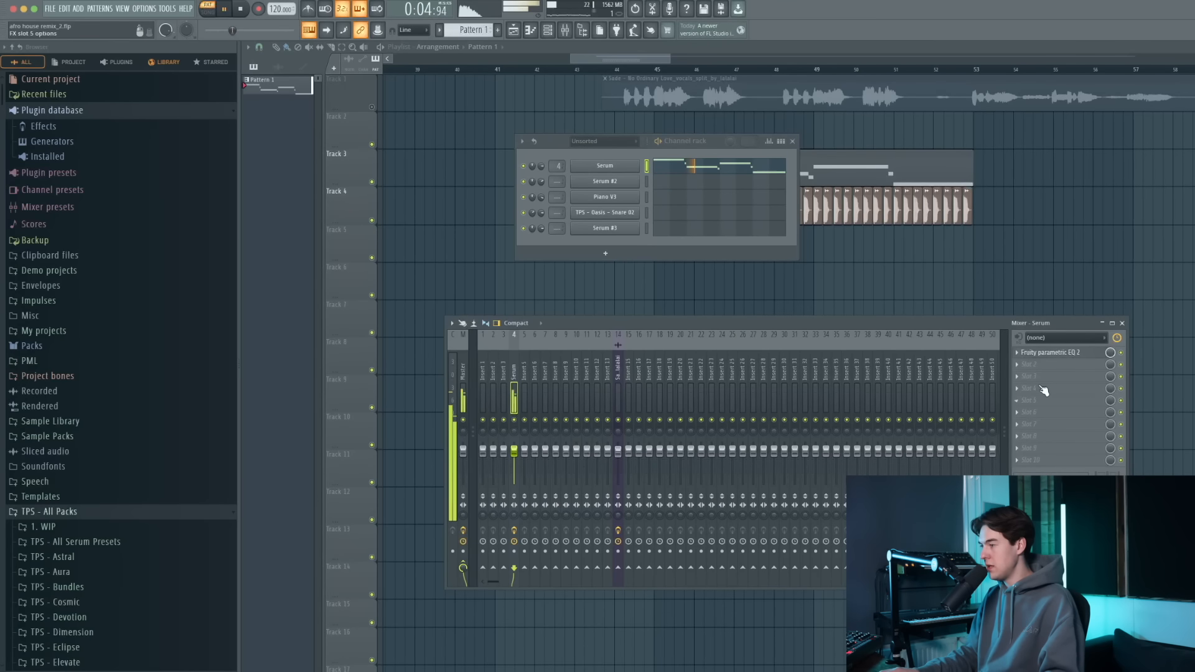
# Insert Decapitator ahead of the EQ on the Serum insert, set Drive to about 6 and lower its mix.
pyautogui.click(1041, 353)
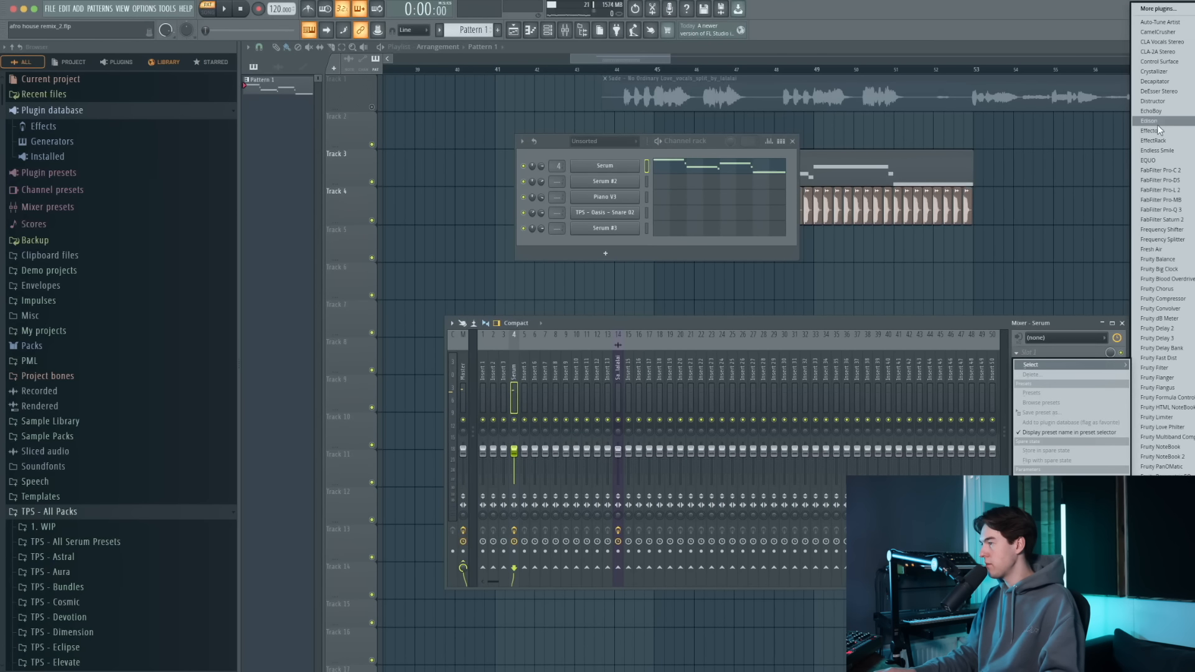
pyautogui.click(1154, 82)
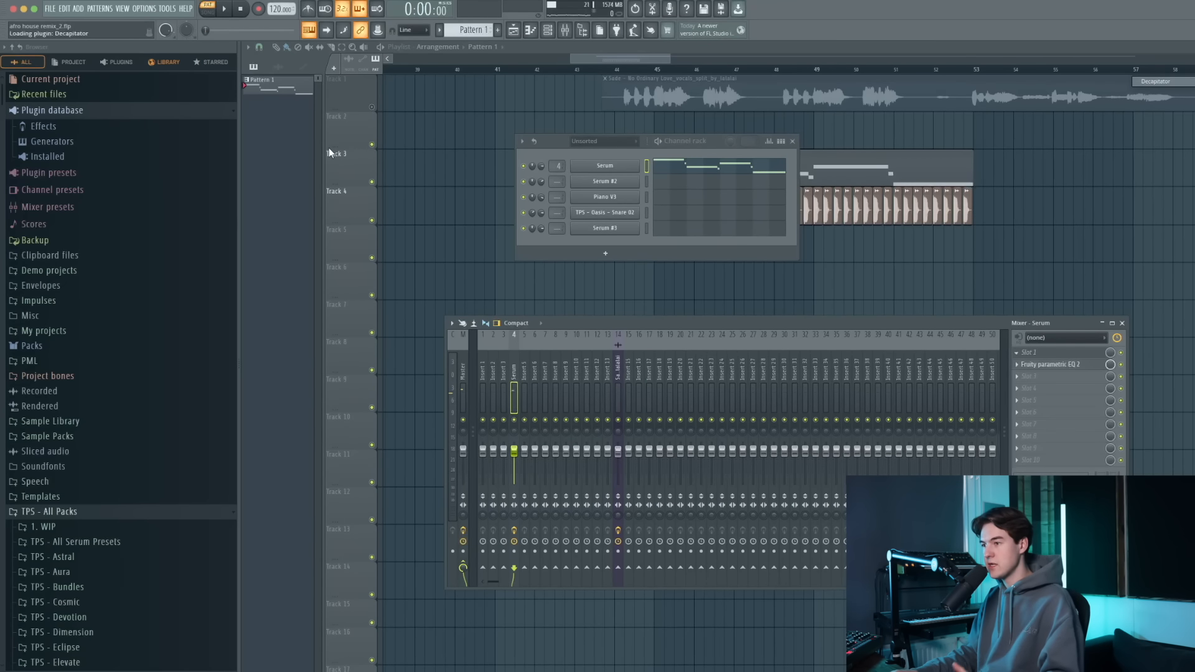
pyautogui.moveTo(295, 81); pyautogui.dragTo(599, 247)
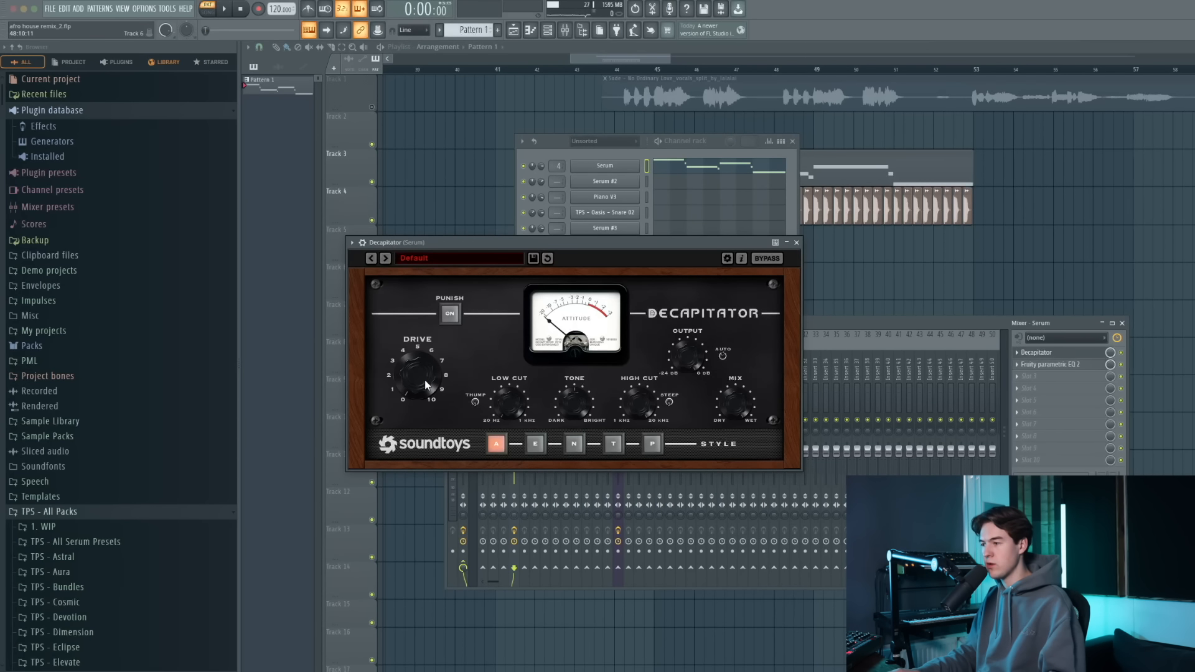
pyautogui.moveTo(424, 380); pyautogui.dragTo(431, 356)
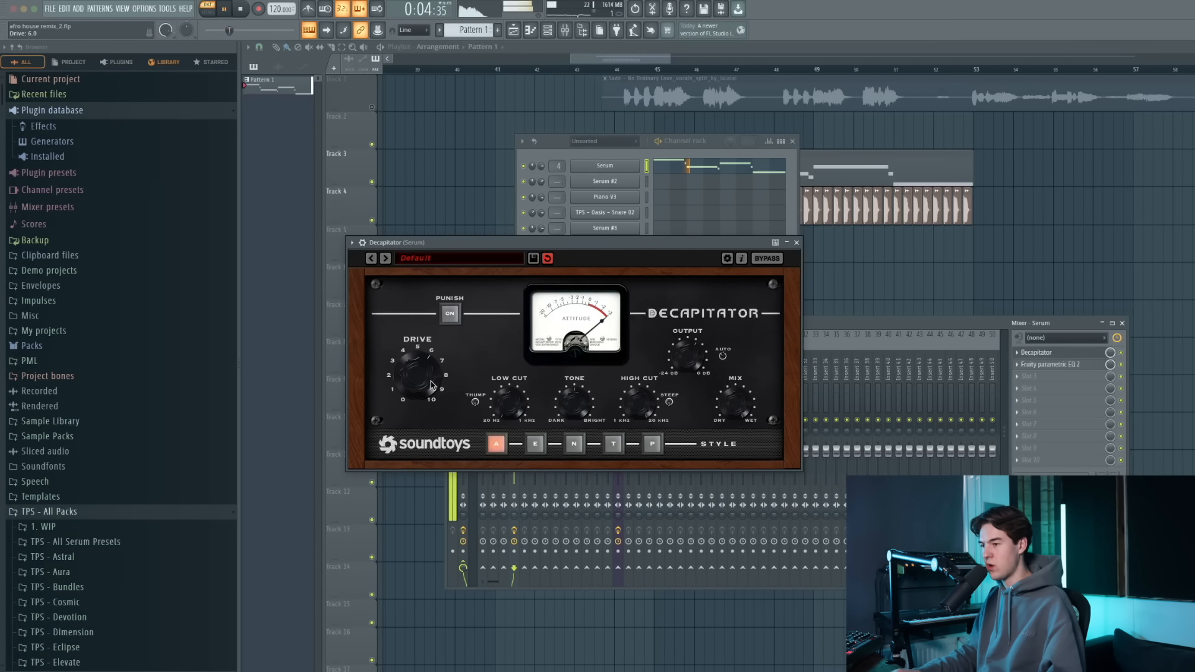
pyautogui.moveTo(745, 411); pyautogui.dragTo(732, 504)
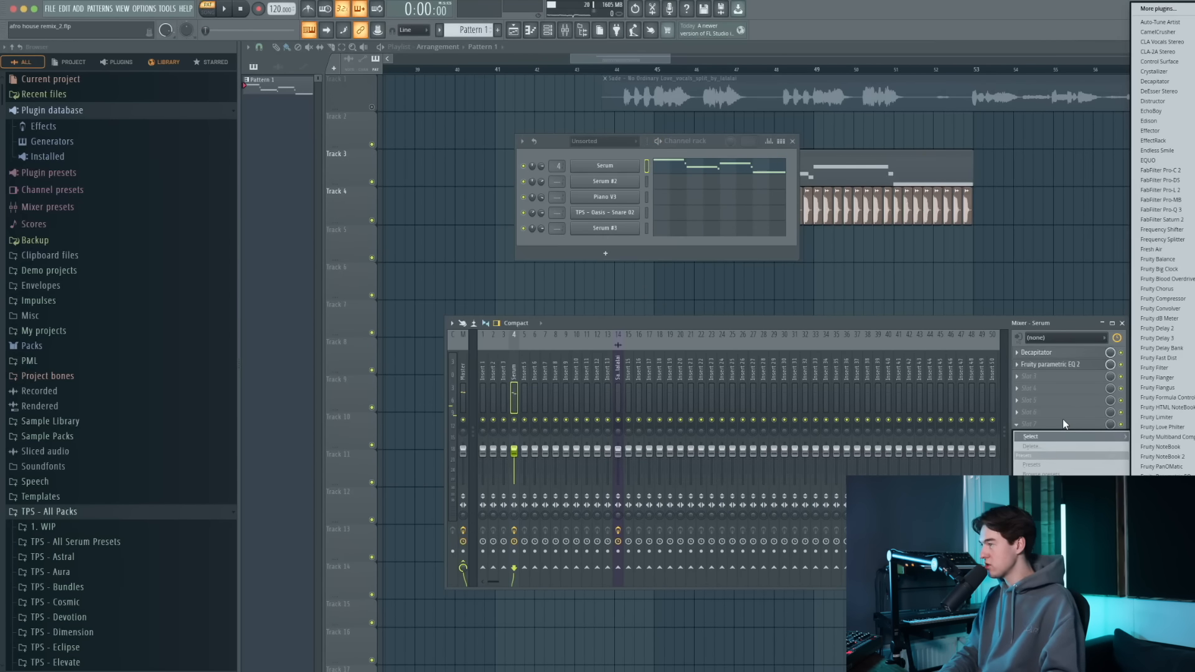
# Add Kickstart 2 to slot 7 of the Serum insert and tune its 1/4 ducking curve against the kick during playback.
pyautogui.press('k')
pyautogui.press('Return')
pyautogui.moveTo(285, 39)
pyautogui.mouseDown()
pyautogui.moveTo(498, 159)
pyautogui.moveTo(583, 251)
pyautogui.mouseUp()
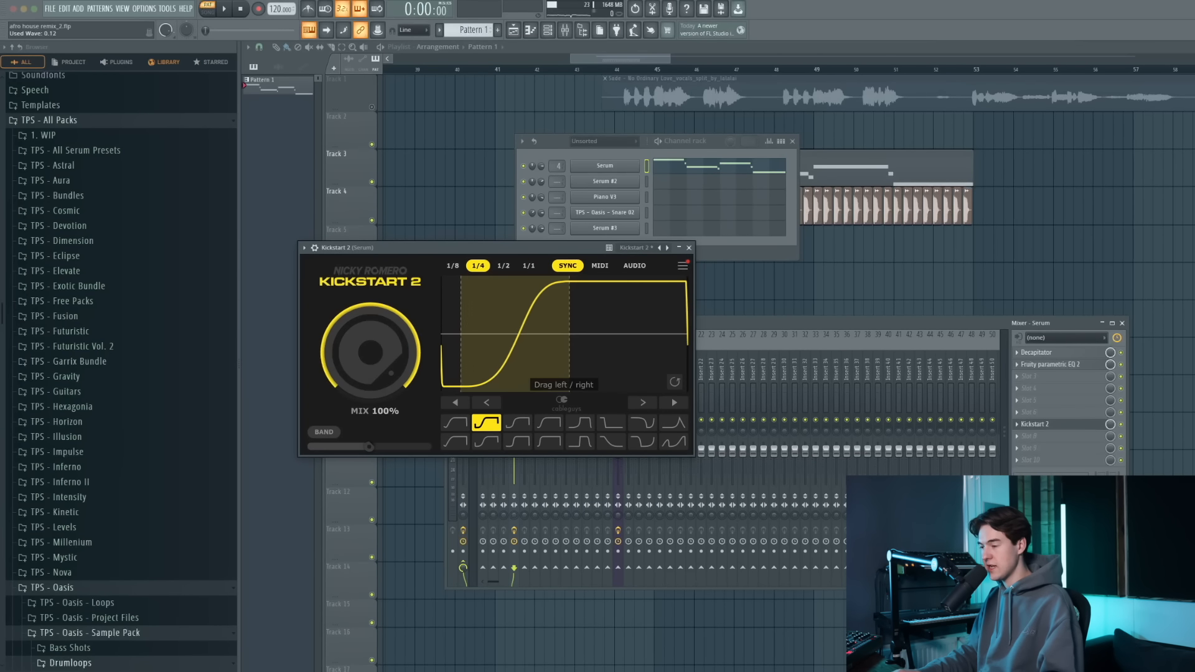
pyautogui.press('space')
pyautogui.click(684, 71)
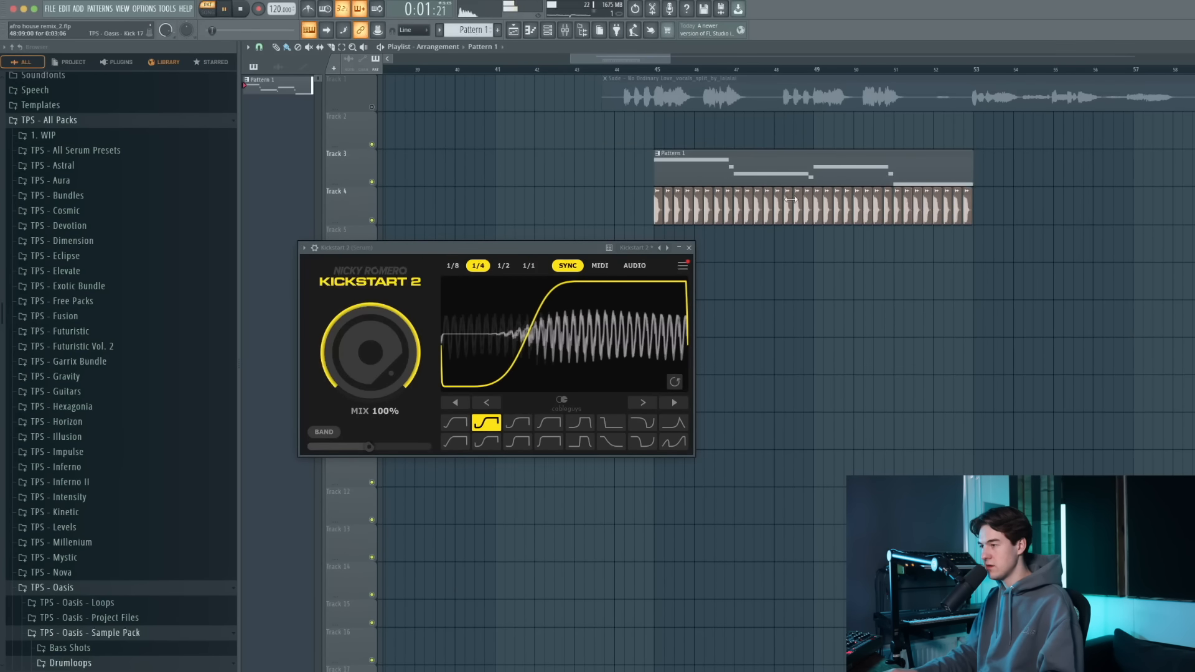
pyautogui.click(684, 71)
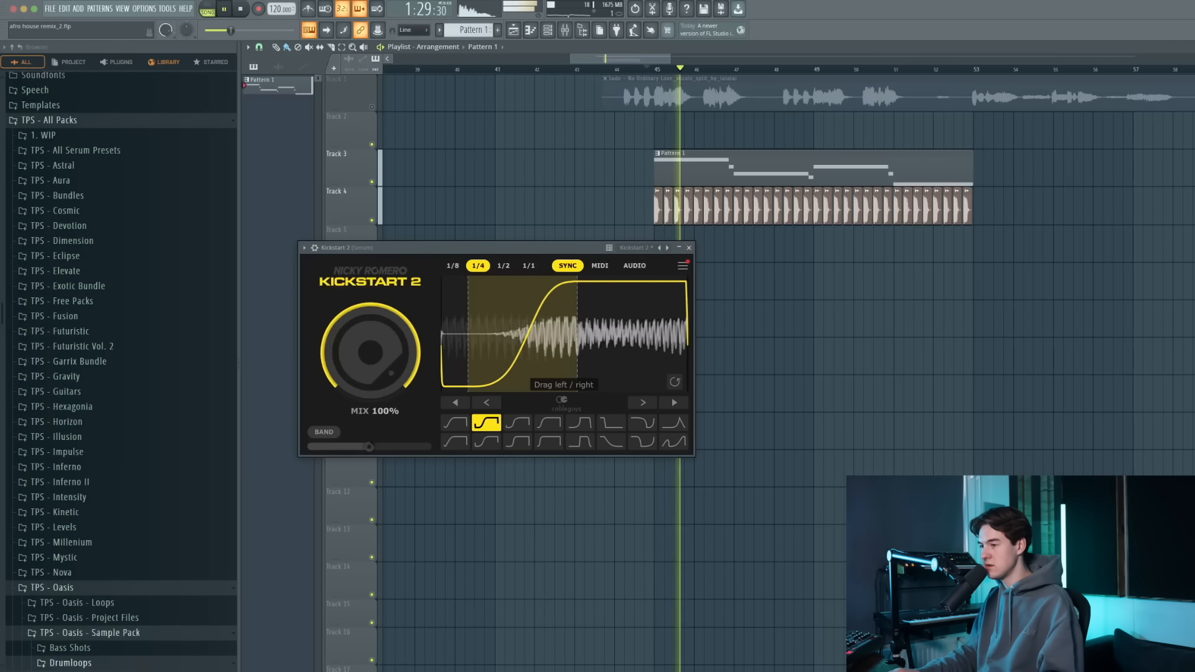
pyautogui.moveTo(494, 360); pyautogui.dragTo(483, 361)
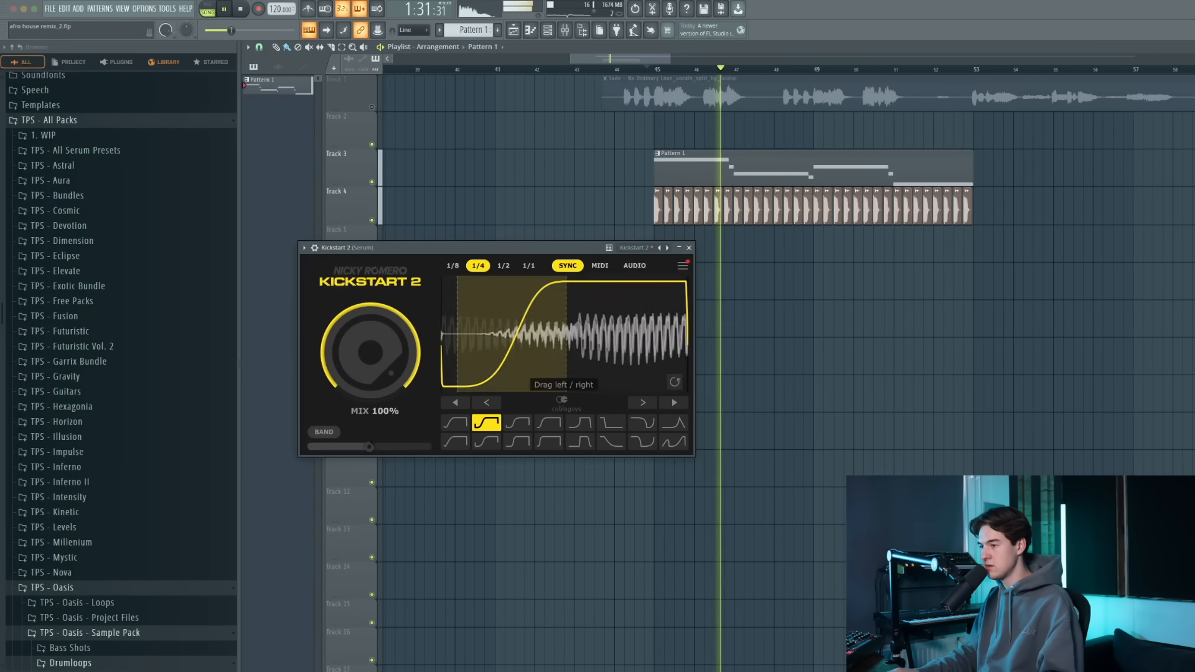
# Lower the Serum insert's level slightly and check the bass balance against the vocal from around bar 45.
pyautogui.click(689, 248)
pyautogui.click(599, 31)
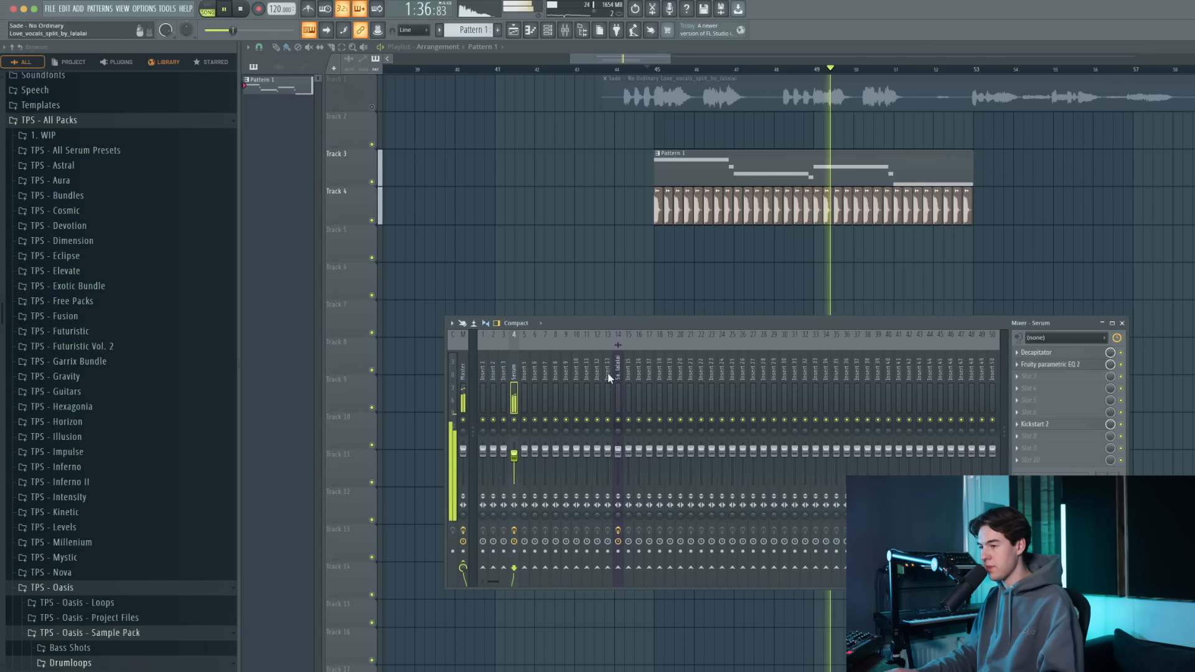
pyautogui.click(371, 107)
pyautogui.click(638, 69)
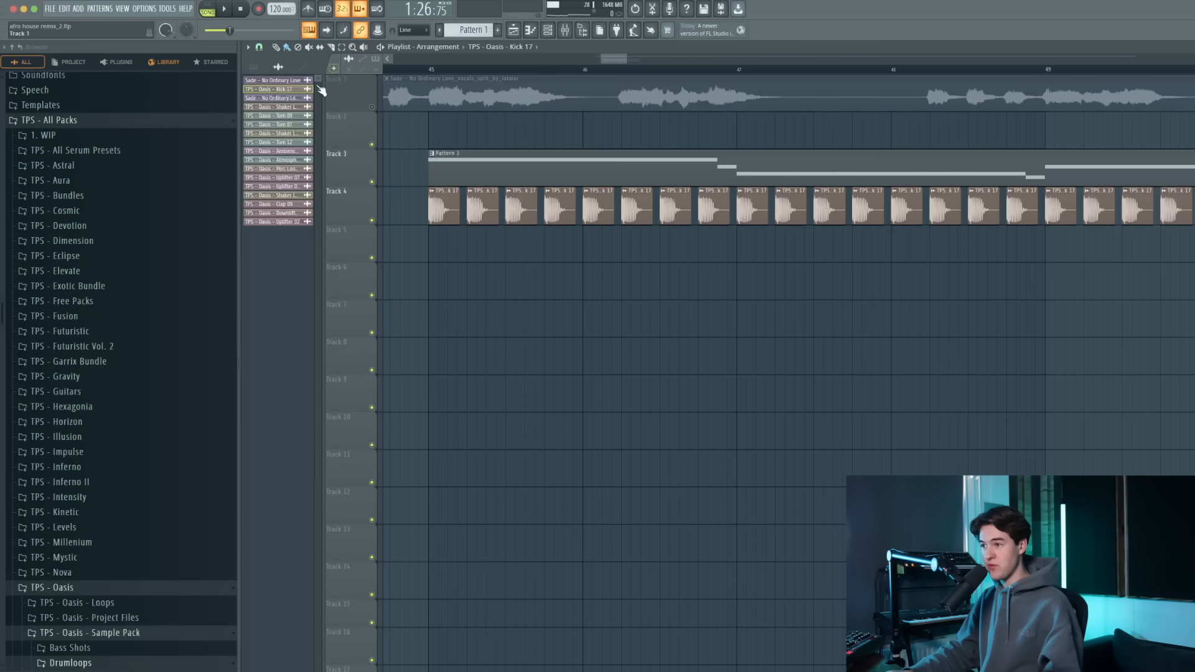
# Place the TPS - Oasis - Tom 12 sample on Track 5 and check its sample settings.
pyautogui.moveTo(278, 141); pyautogui.dragTo(551, 247)
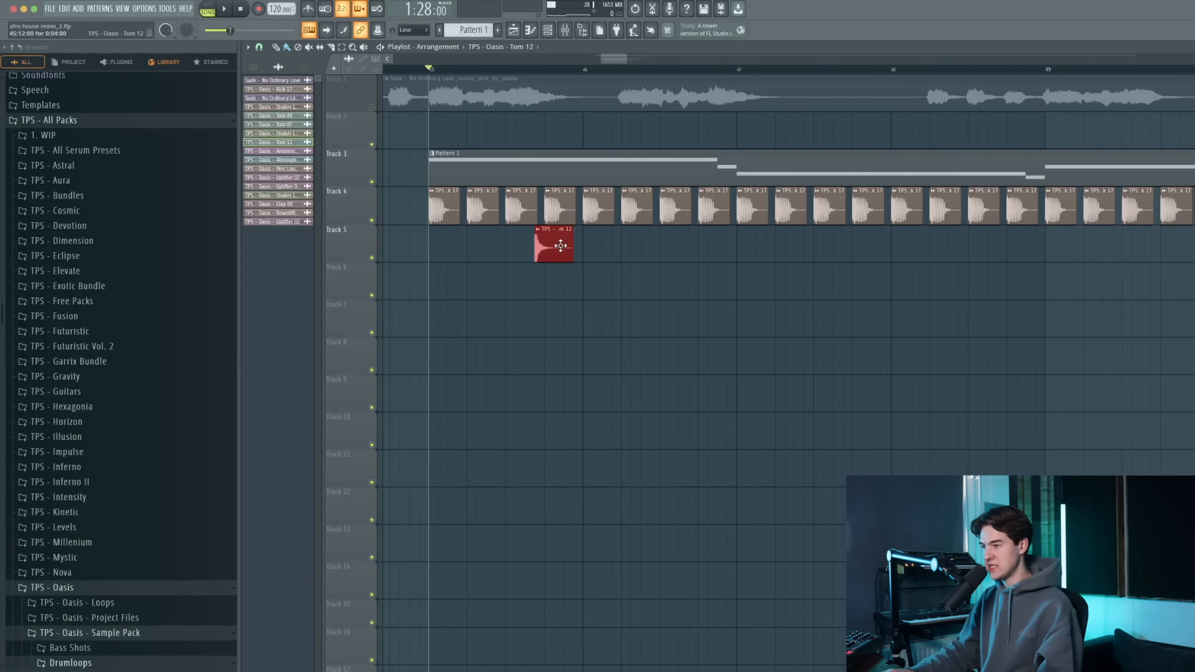
pyautogui.doubleClick(561, 246)
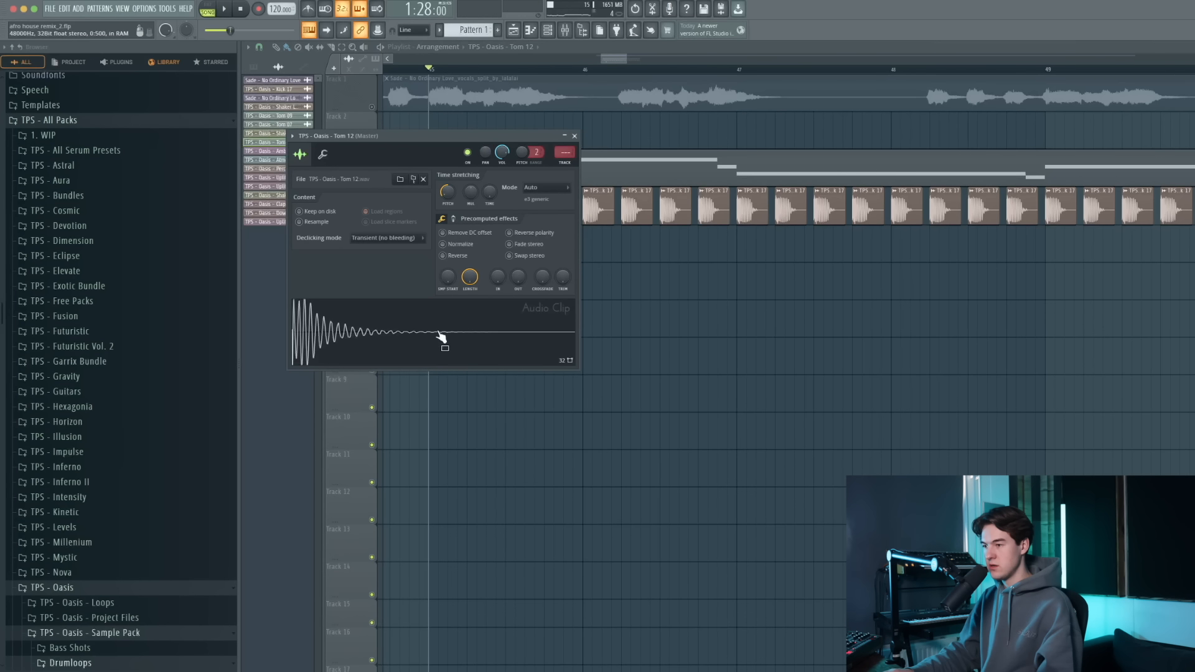
pyautogui.click(574, 136)
# Position a pair of Tom 12 hits in the second half of bar 45 on Track 5 and play them with the beat.
pyautogui.keyDown('ctrl'); pyautogui.scroll(3, 414, 215); pyautogui.keyUp('ctrl')
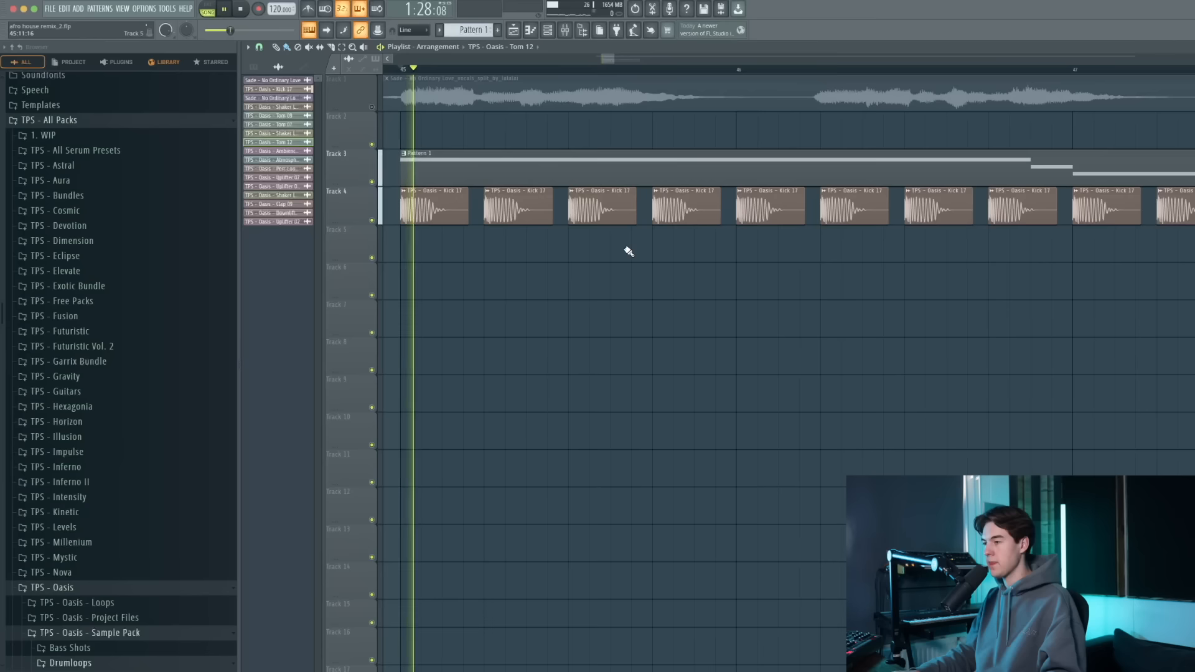
pyautogui.moveTo(627, 248); pyautogui.dragTo(641, 250)
pyautogui.click(706, 257)
pyautogui.scroll(-4, 623, 256)
pyautogui.scroll(3, 680, 254)
pyautogui.moveTo(675, 255); pyautogui.dragTo(760, 259)
pyautogui.press('space')
# Repeat the pair of Tom 12 hits in the second half of each bar on Track 5 through bar 48.
pyautogui.scroll(-3, 761, 260)
pyautogui.rightClick(770, 277)
pyautogui.moveTo(851, 252); pyautogui.dragTo(893, 252)
pyautogui.press('space')
pyautogui.scroll(-4, 776, 272)
pyautogui.scroll(3, 775, 271)
pyautogui.scroll(-2, 738, 264)
# Set the playlist loop range from bar 45 to bar 49 and listen to the Tom 12 pattern.
pyautogui.moveTo(938, 67); pyautogui.dragTo(572, 67)
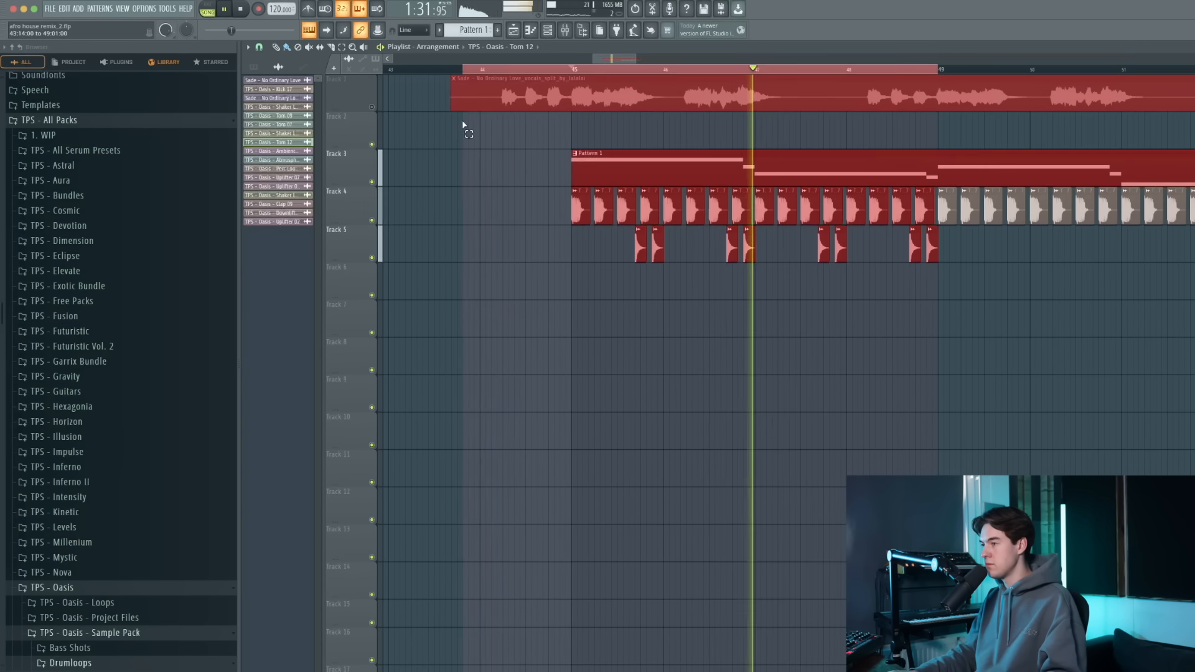
pyautogui.keyDown('ctrl'); pyautogui.click(785, 333); pyautogui.keyUp('ctrl')
pyautogui.scroll(3, 813, 315)
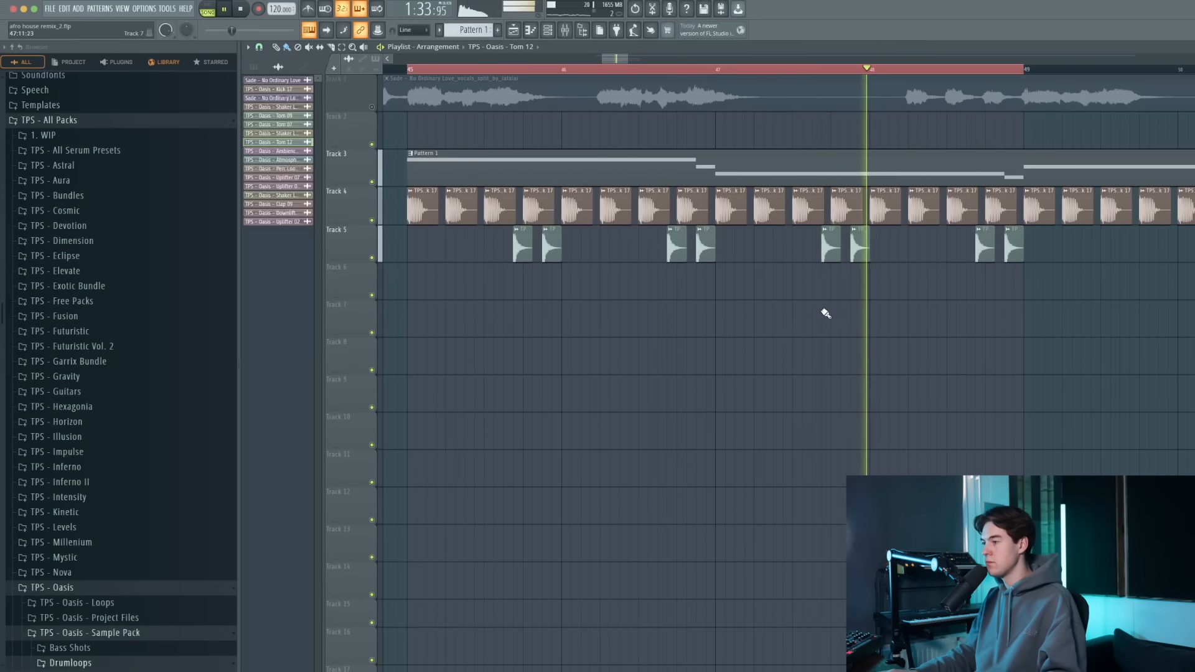
pyautogui.doubleClick(831, 250)
pyautogui.press('Escape')
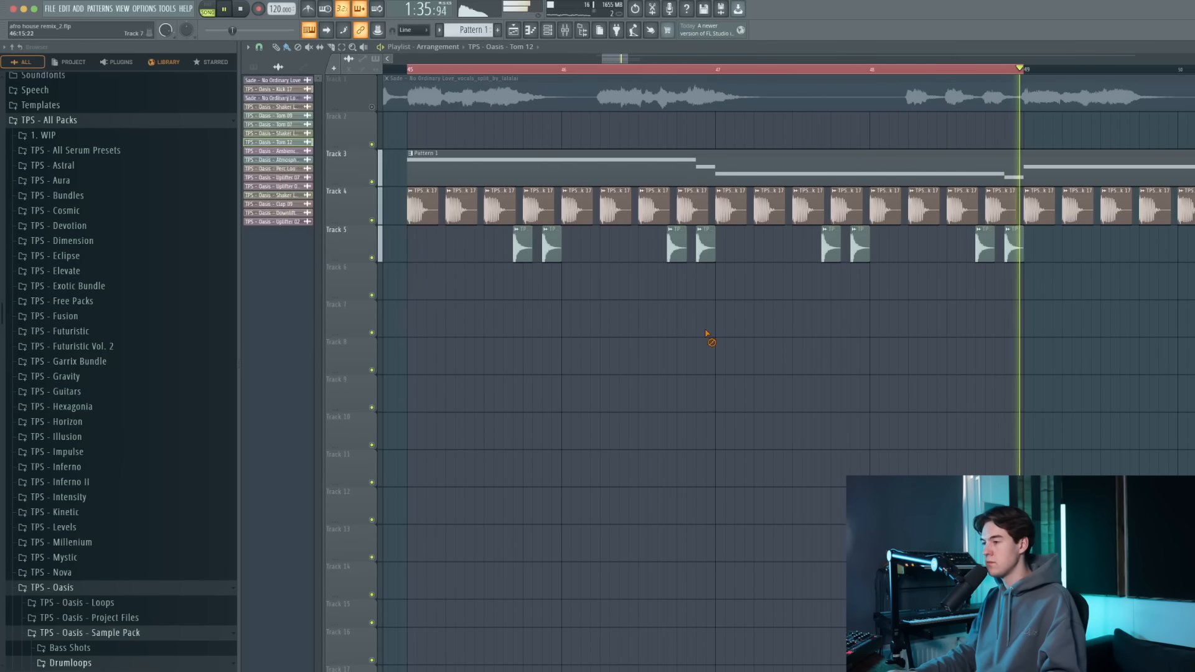
pyautogui.press('space')
# Add Fruity parametric EQ 2 to the first effect slot of the Tom 12 mixer insert.
pyautogui.press('F9')
pyautogui.click(636, 362)
pyautogui.click(1042, 356)
pyautogui.click(1165, 486)
# Cut Tom 12's lows with band 1 and its highs with band 7 at about 3307 Hz and -8.3 dB, and lower the insert level slightly.
pyautogui.moveTo(390, 118); pyautogui.dragTo(452, 176)
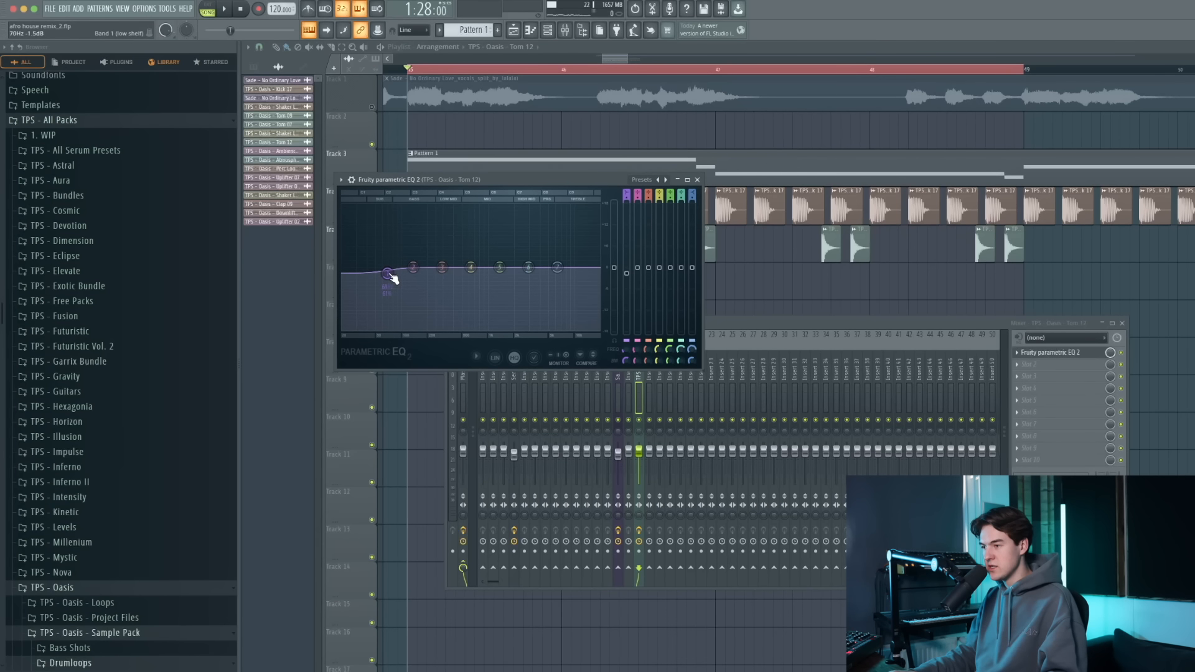
pyautogui.press('space')
pyautogui.moveTo(396, 308); pyautogui.dragTo(397, 307)
pyautogui.moveTo(557, 268); pyautogui.dragTo(535, 300)
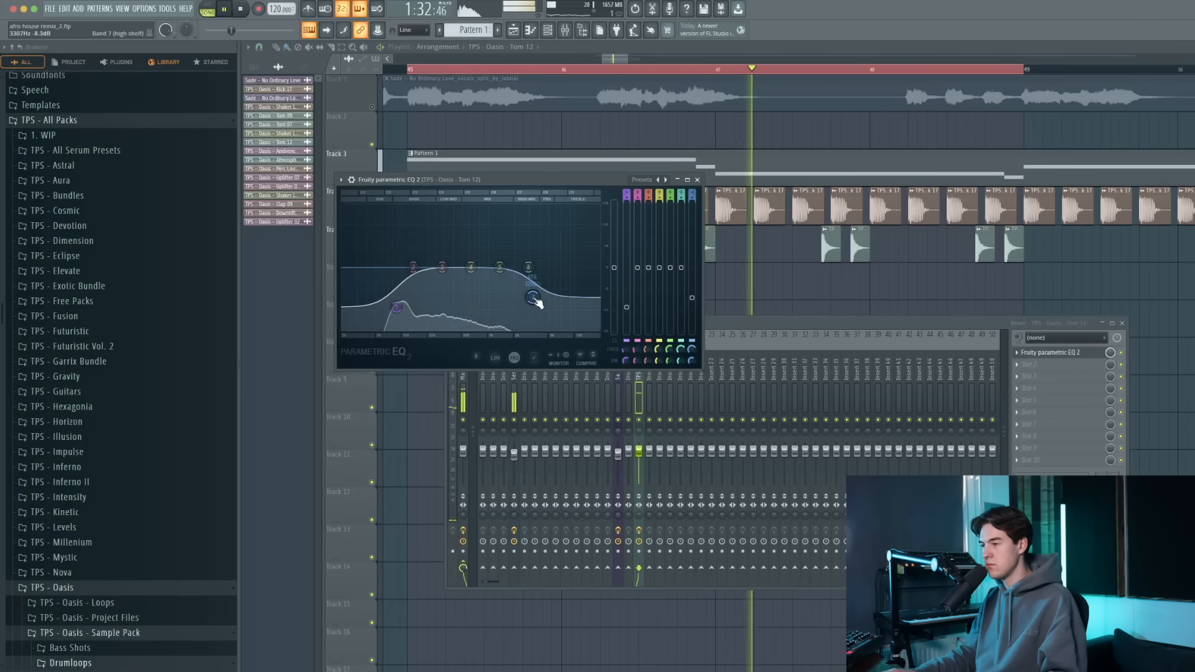
pyautogui.click(697, 179)
pyautogui.moveTo(640, 450); pyautogui.dragTo(640, 455)
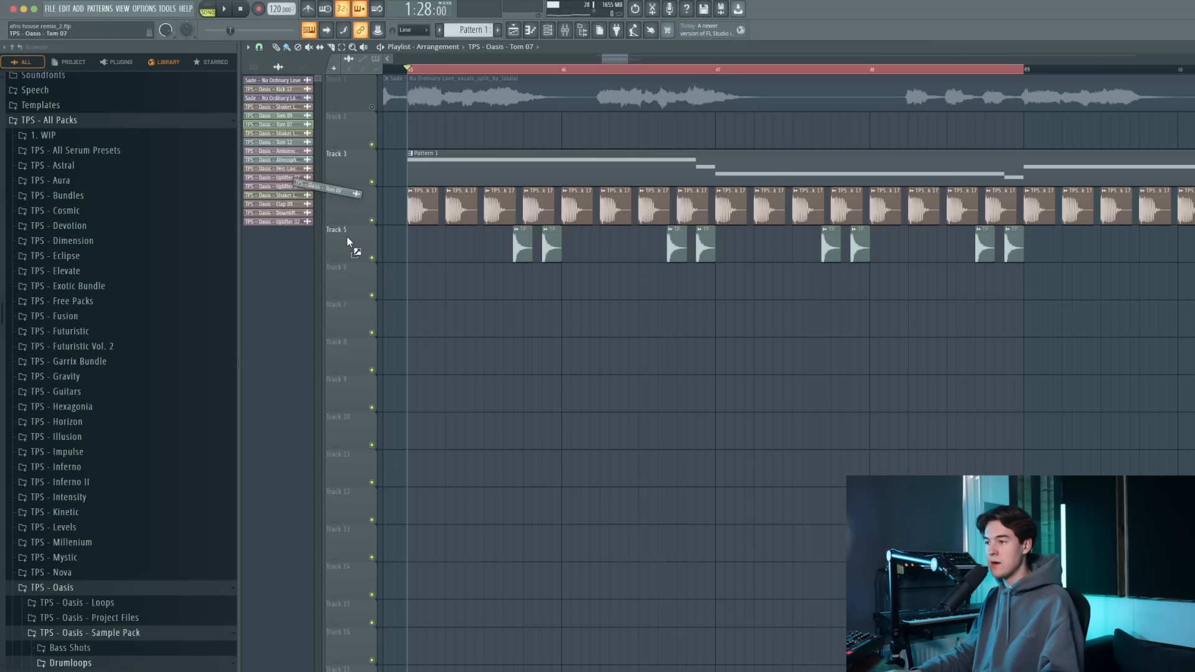
# Place Tom 07 on Track 6 and Tom 09 on Track 7 near bar 45, and check both samples' settings.
pyautogui.moveTo(410, 274); pyautogui.dragTo(409, 274)
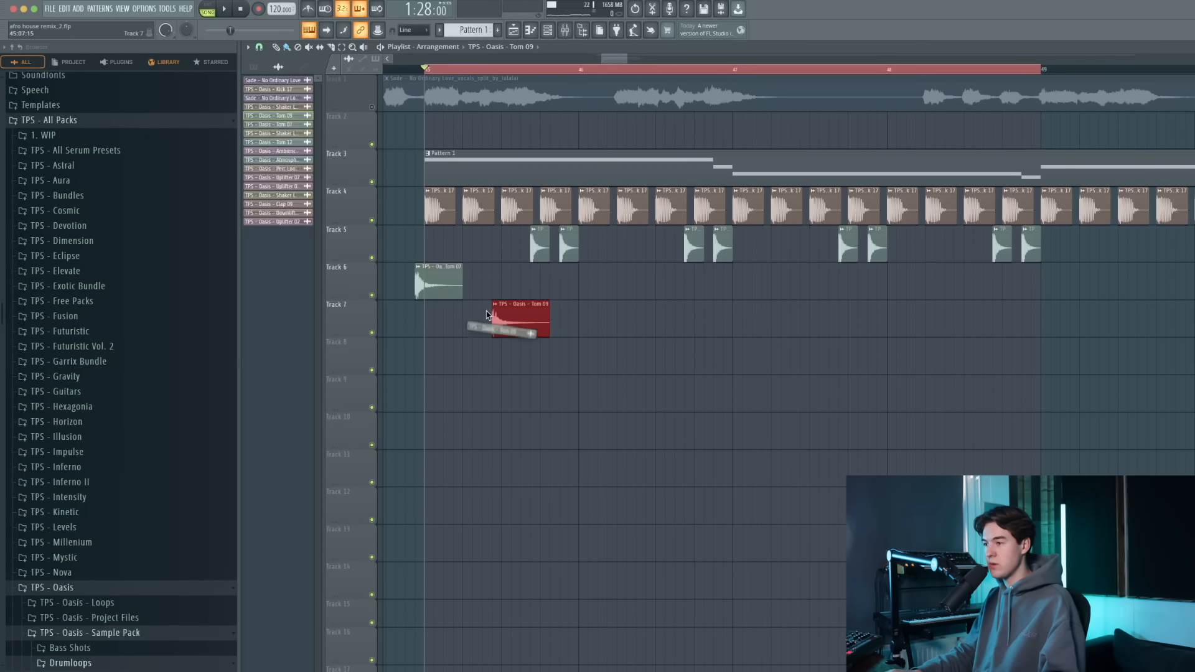
pyautogui.doubleClick(448, 273)
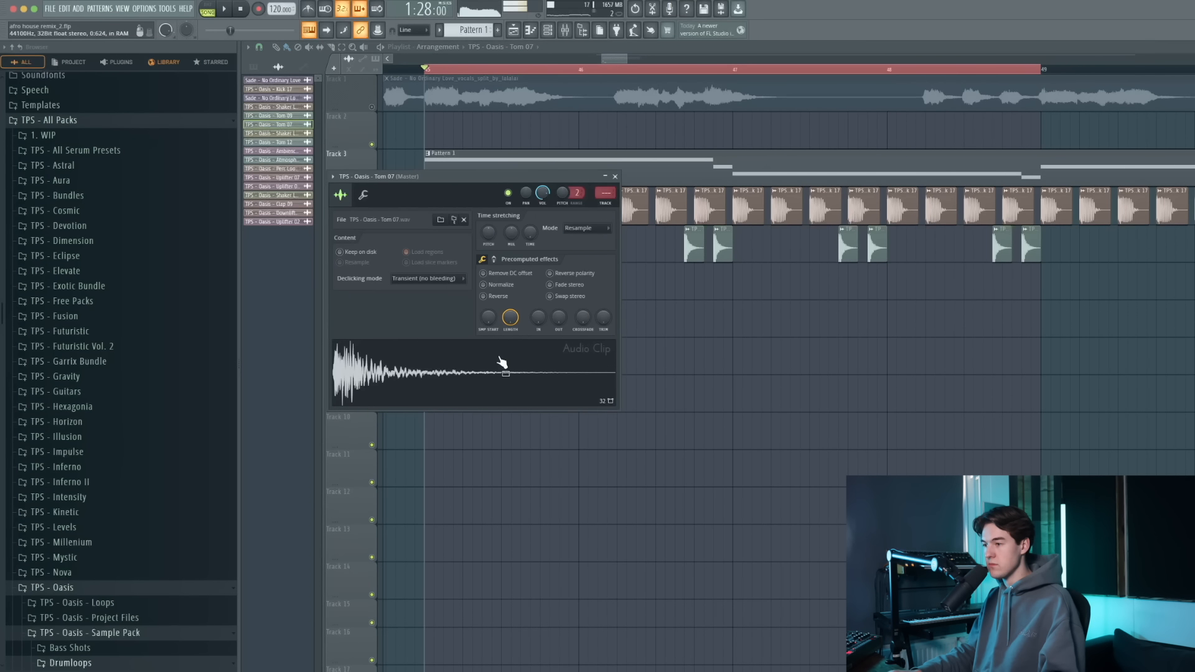
pyautogui.press('Escape')
pyautogui.doubleClick(536, 320)
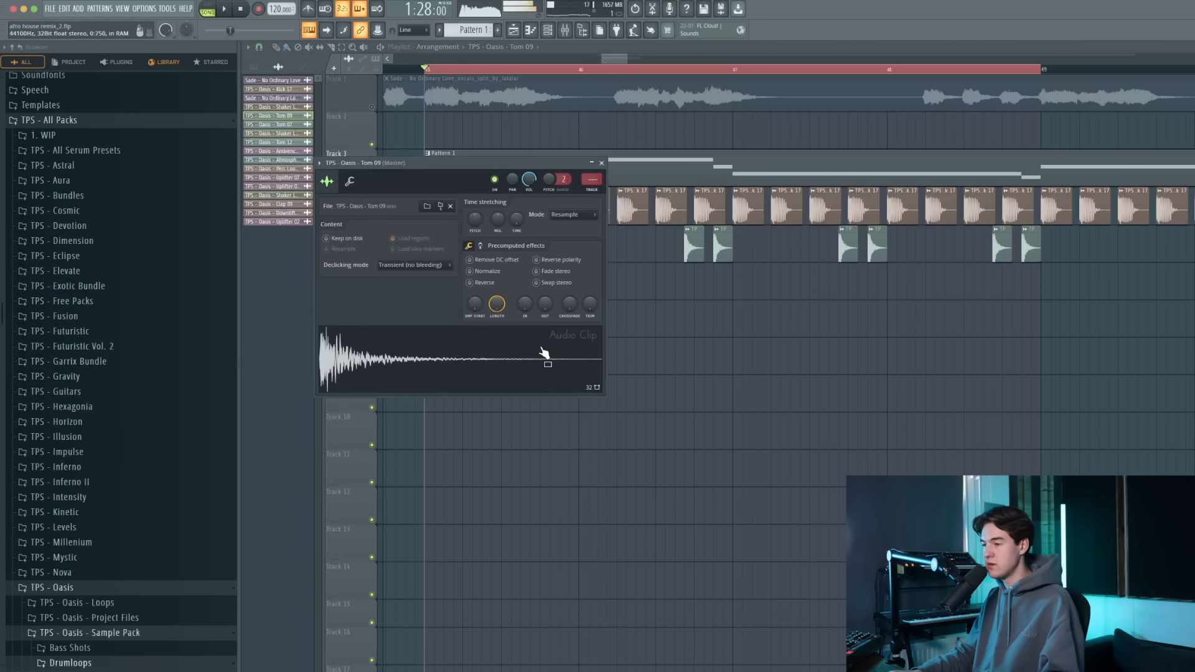
pyautogui.press('Escape')
# Arrange two Tom 07 hits from the start of bar 45 on Track 6, followed by a Tom 09 hit on Track 7, checking by playback.
pyautogui.keyDown('ctrl'); pyautogui.scroll(5, 490, 306); pyautogui.keyUp('ctrl')
pyautogui.click(502, 291)
pyautogui.moveTo(518, 317); pyautogui.dragTo(563, 286)
pyautogui.press('space')
pyautogui.click(556, 317)
pyautogui.press('space')
pyautogui.moveTo(636, 327); pyautogui.dragTo(555, 328)
pyautogui.rightClick(561, 289)
pyautogui.keyDown('alt'); pyautogui.scroll(2, 567, 326); pyautogui.keyUp('alt')
pyautogui.keyDown('ctrl'); pyautogui.scroll(3, 567, 326); pyautogui.keyUp('ctrl')
pyautogui.keyDown('ctrl'); pyautogui.scroll(-3, 554, 328); pyautogui.keyUp('ctrl')
pyautogui.keyDown('ctrl'); pyautogui.scroll(2, 554, 328); pyautogui.keyUp('ctrl')
pyautogui.press('space')
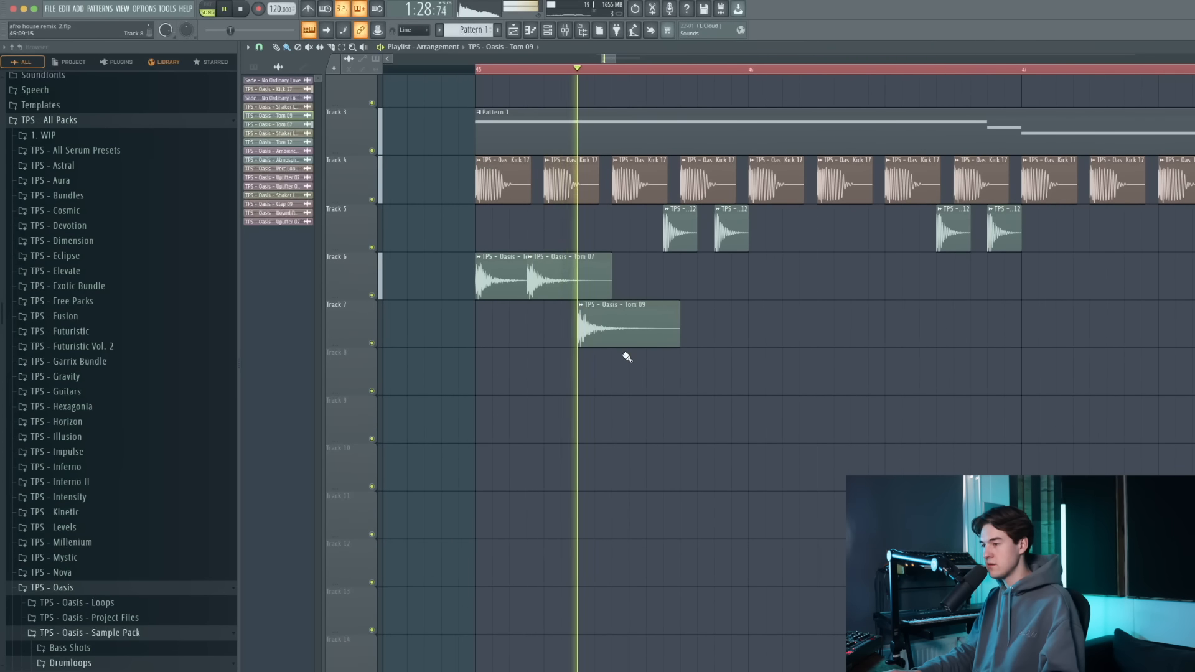
# Add a second Tom 09 hit near the end of bar 45 and duplicate the Tom 07 and Tom 09 pattern into bar 46.
pyautogui.keyDown('alt'); pyautogui.scroll(-2, 632, 352); pyautogui.keyUp('alt')
pyautogui.click(715, 321)
pyautogui.keyDown('ctrl'); pyautogui.scroll(-2, 645, 329); pyautogui.keyUp('ctrl')
pyautogui.keyDown('alt'); pyautogui.scroll(-2, 654, 328); pyautogui.keyUp('alt')
pyautogui.keyDown('ctrl'); pyautogui.scroll(2, 681, 311); pyautogui.keyUp('ctrl')
pyautogui.press('space')
pyautogui.keyDown('ctrl'); pyautogui.moveTo(780, 322); pyautogui.dragTo(719, 251); pyautogui.keyUp('ctrl')
pyautogui.keyDown('ctrl'); pyautogui.scroll(-3, 694, 311); pyautogui.keyUp('ctrl')
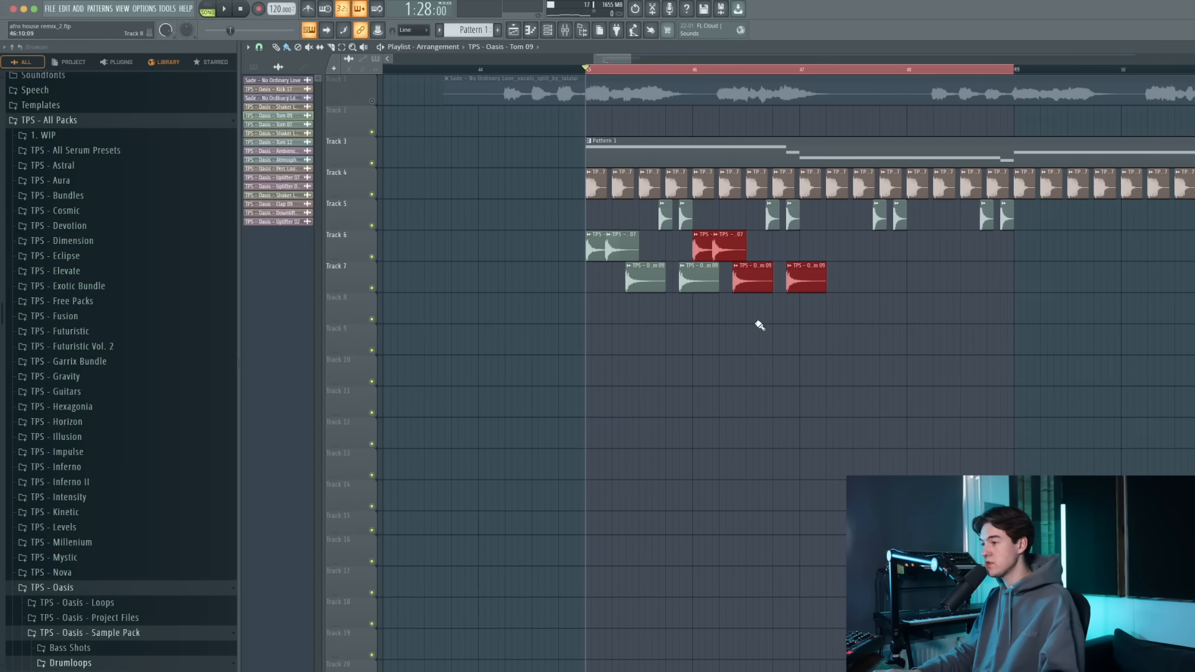
# Play the two-bar Tom 07 and Tom 09 pattern and duplicate it across bars 47 and 48.
pyautogui.keyDown('ctrl'); pyautogui.scroll(3, 750, 329); pyautogui.keyUp('ctrl')
pyautogui.keyDown('ctrl'); pyautogui.click(736, 338); pyautogui.keyUp('ctrl')
pyautogui.press('space')
pyautogui.keyDown('ctrl'); pyautogui.moveTo(896, 314); pyautogui.dragTo(844, 254); pyautogui.keyUp('ctrl')
pyautogui.keyDown('ctrl'); pyautogui.scroll(-3, 744, 303); pyautogui.keyUp('ctrl')
pyautogui.keyDown('ctrl'); pyautogui.scroll(3, 802, 304); pyautogui.keyUp('ctrl')
# Remove the Tom 09 hits just before bar 47 and just before bar 49 on Track 7.
pyautogui.rightClick(812, 275)
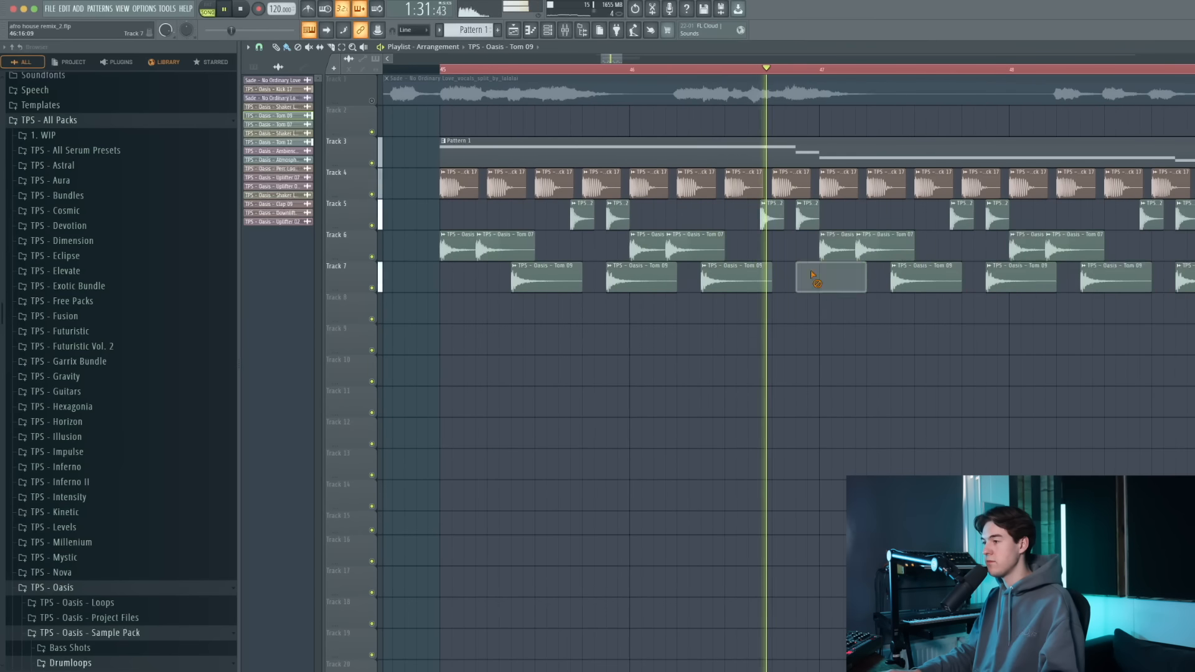
pyautogui.keyDown('ctrl'); pyautogui.scroll(-3, 715, 275); pyautogui.keyUp('ctrl')
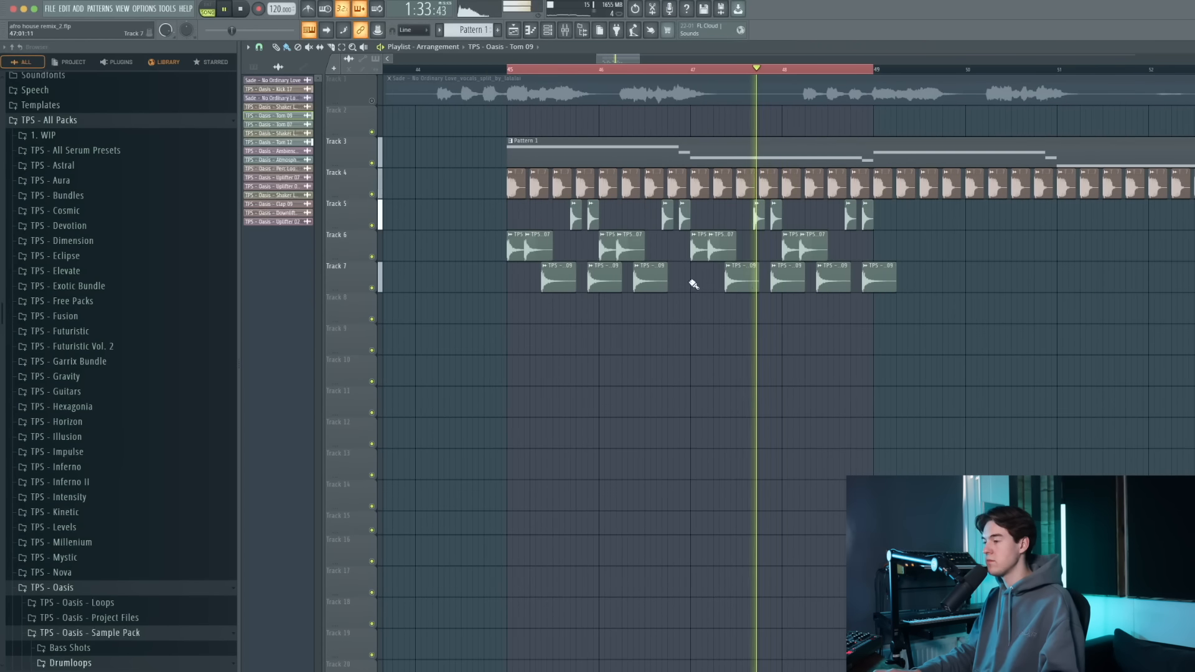
pyautogui.keyDown('ctrl'); pyautogui.scroll(3, 694, 284); pyautogui.keyUp('ctrl')
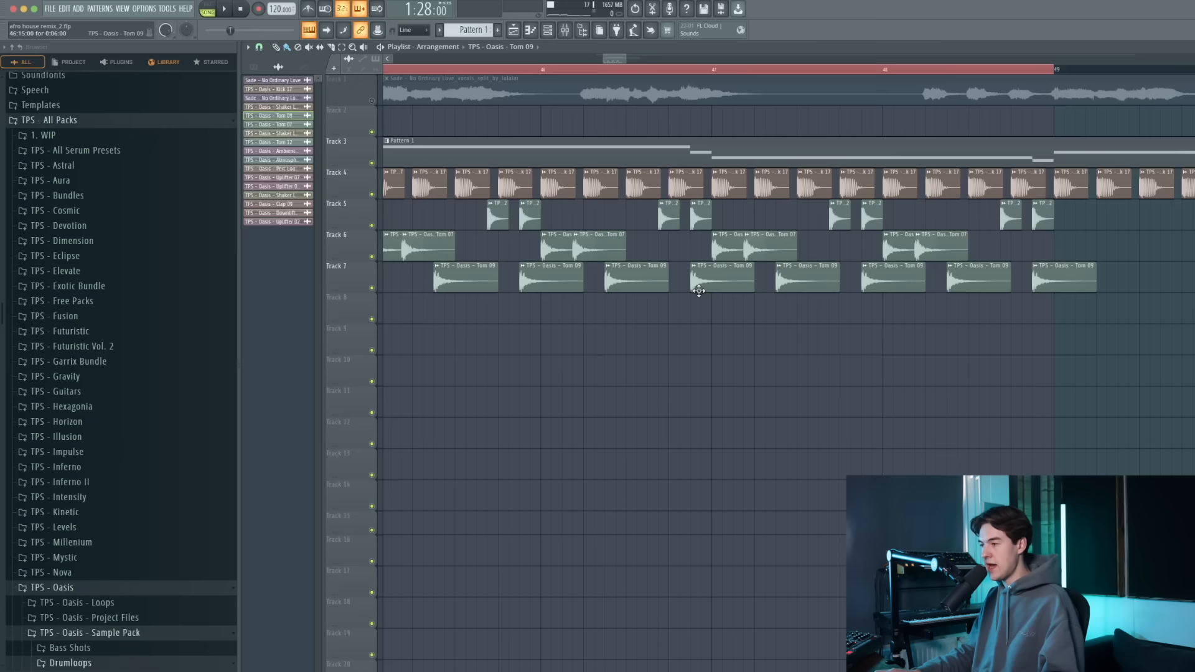
pyautogui.keyDown('alt'); pyautogui.scroll(2, 697, 291); pyautogui.keyUp('alt')
pyautogui.keyDown('ctrl'); pyautogui.scroll(-3, 697, 291); pyautogui.keyUp('ctrl')
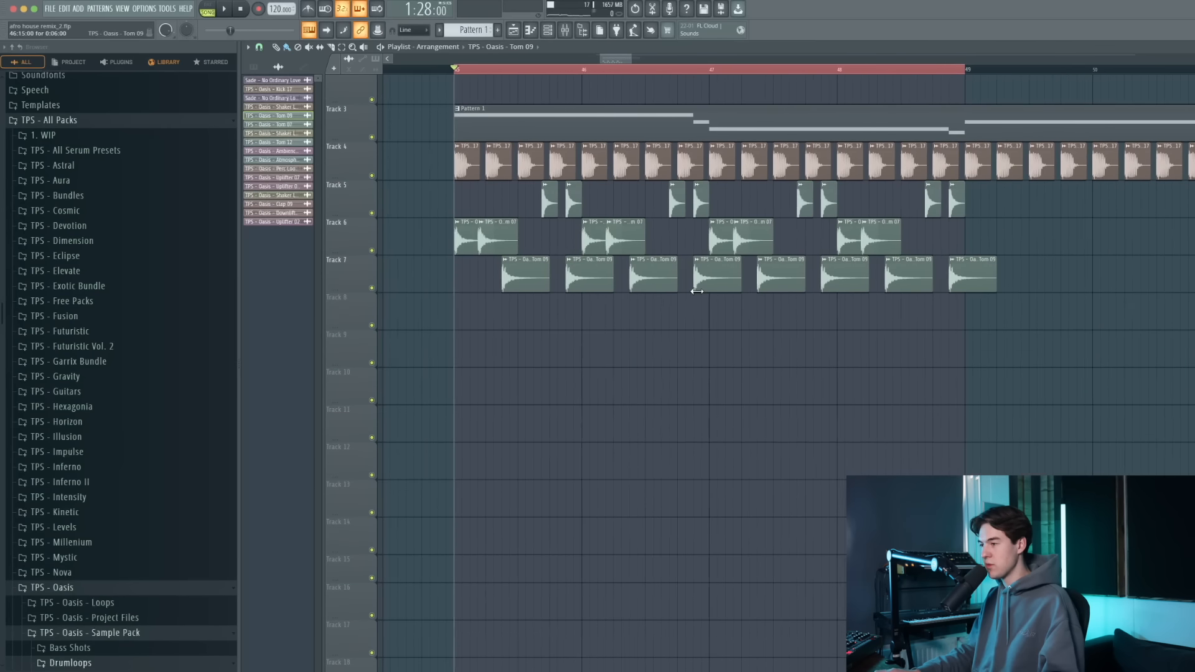
pyautogui.keyDown('ctrl'); pyautogui.scroll(2, 700, 285); pyautogui.keyUp('ctrl')
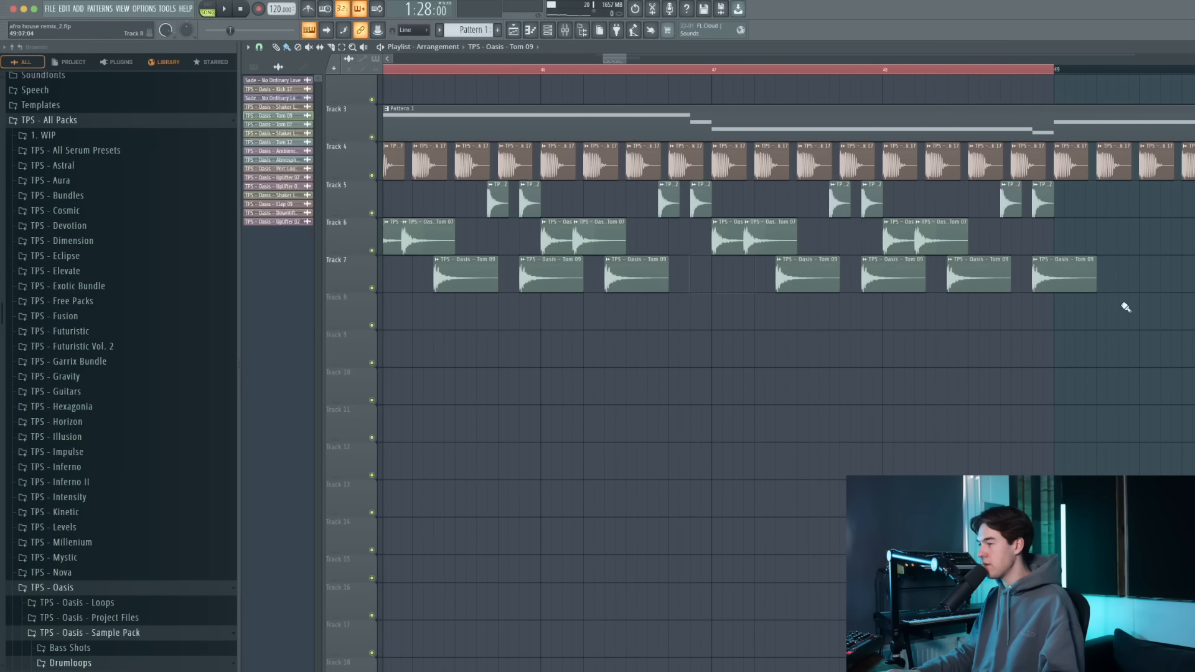
pyautogui.keyDown('ctrl'); pyautogui.scroll(-2, 1033, 288); pyautogui.keyUp('ctrl')
pyautogui.keyDown('ctrl'); pyautogui.scroll(2, 845, 291); pyautogui.keyUp('ctrl')
# Play bars 45 to 48 to check the combined tom rhythm against the kick and bass.
pyautogui.press('space')
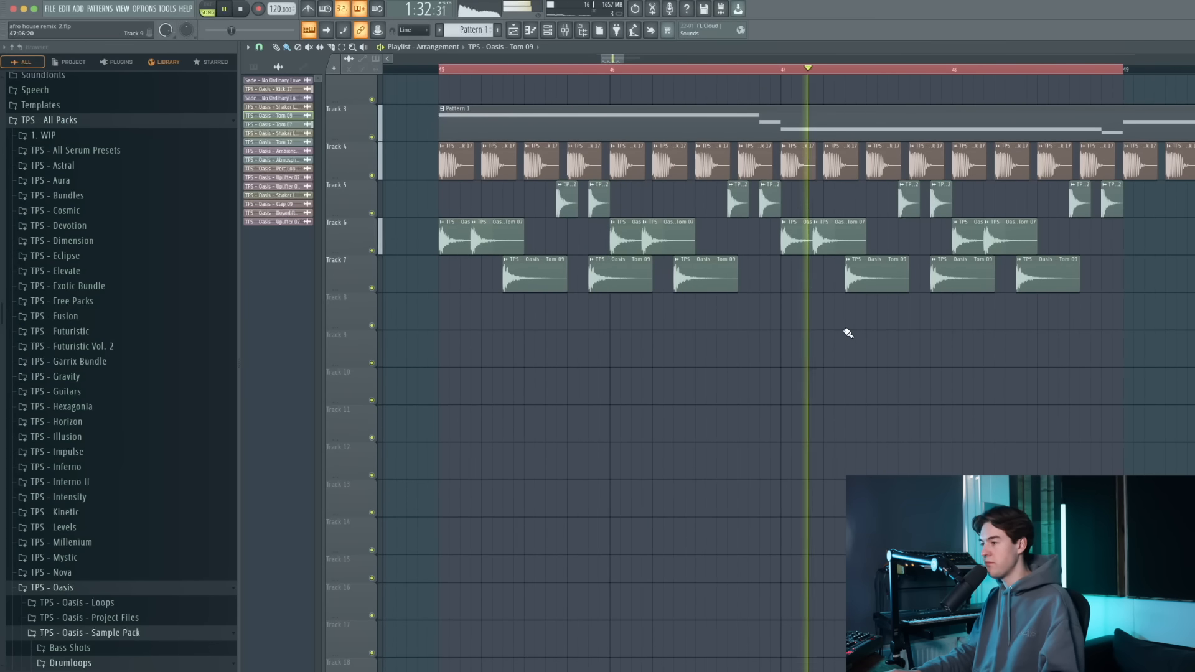
pyautogui.keyDown('ctrl'); pyautogui.scroll(-2, 818, 316); pyautogui.keyUp('ctrl')
pyautogui.keyDown('ctrl'); pyautogui.scroll(2, 953, 315); pyautogui.keyUp('ctrl')
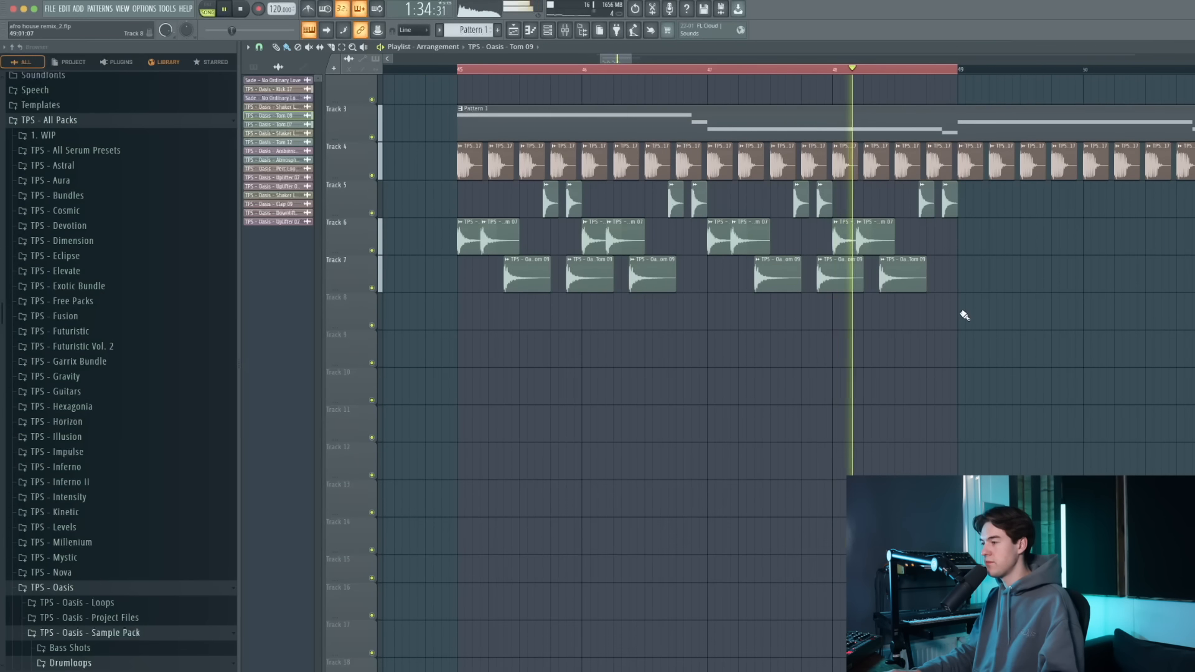
pyautogui.press('space')
pyautogui.scroll(1, 962, 317)
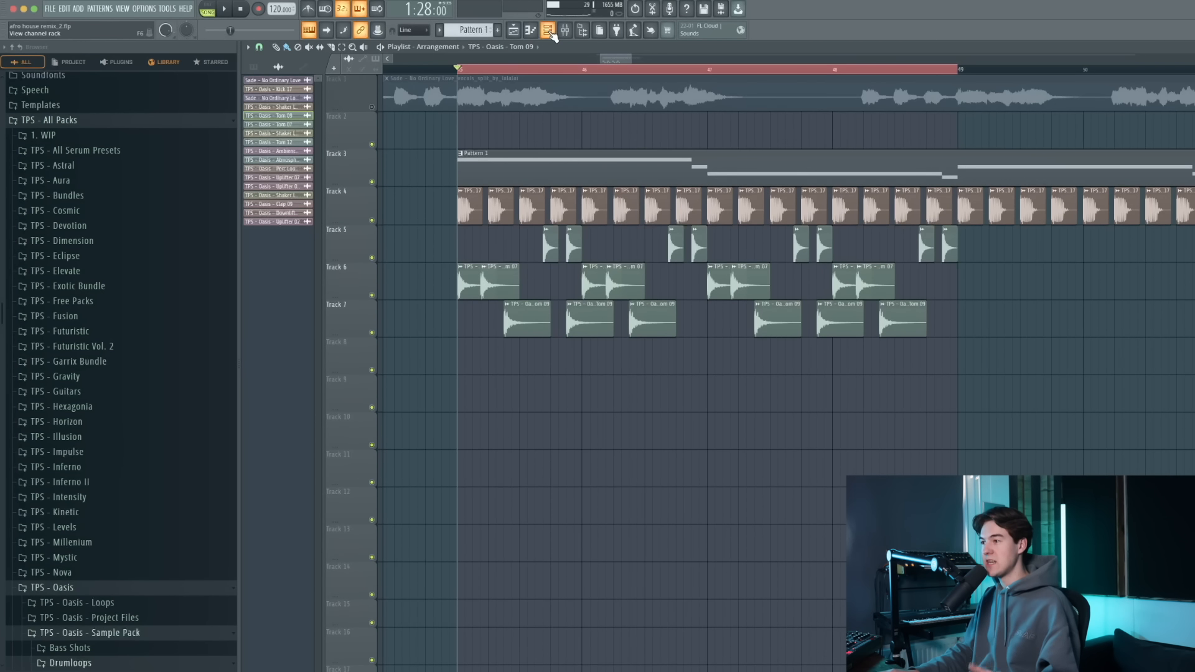
pyautogui.click(549, 31)
pyautogui.click(591, 146)
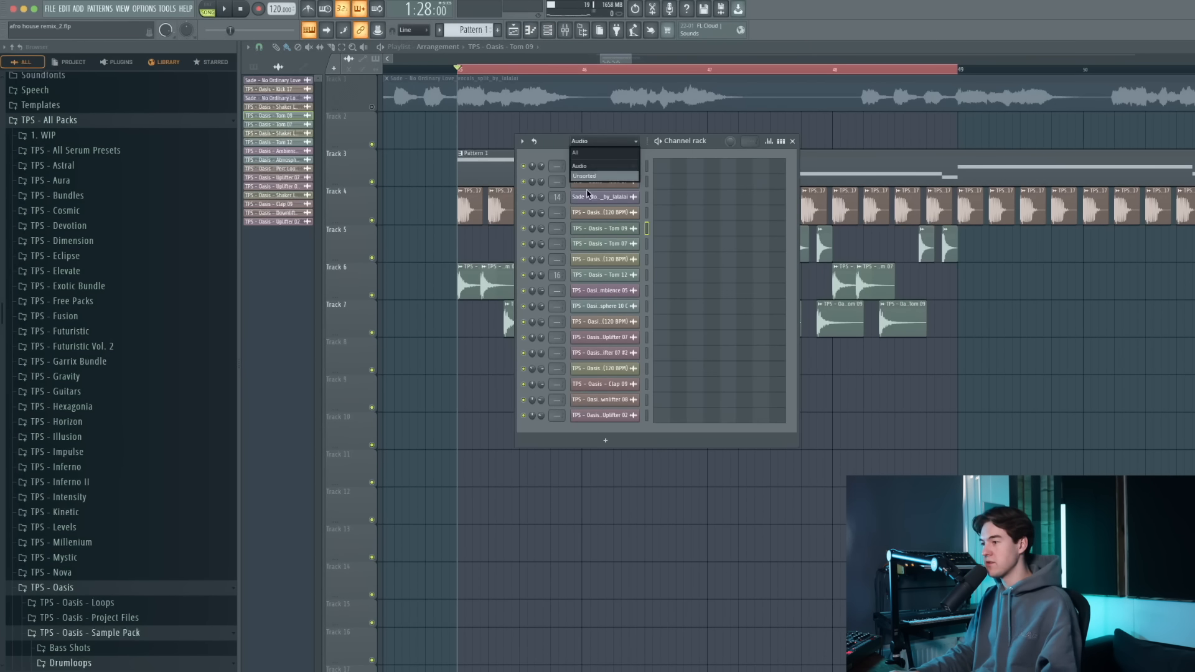
pyautogui.click(597, 178)
pyautogui.rightClick(568, 385)
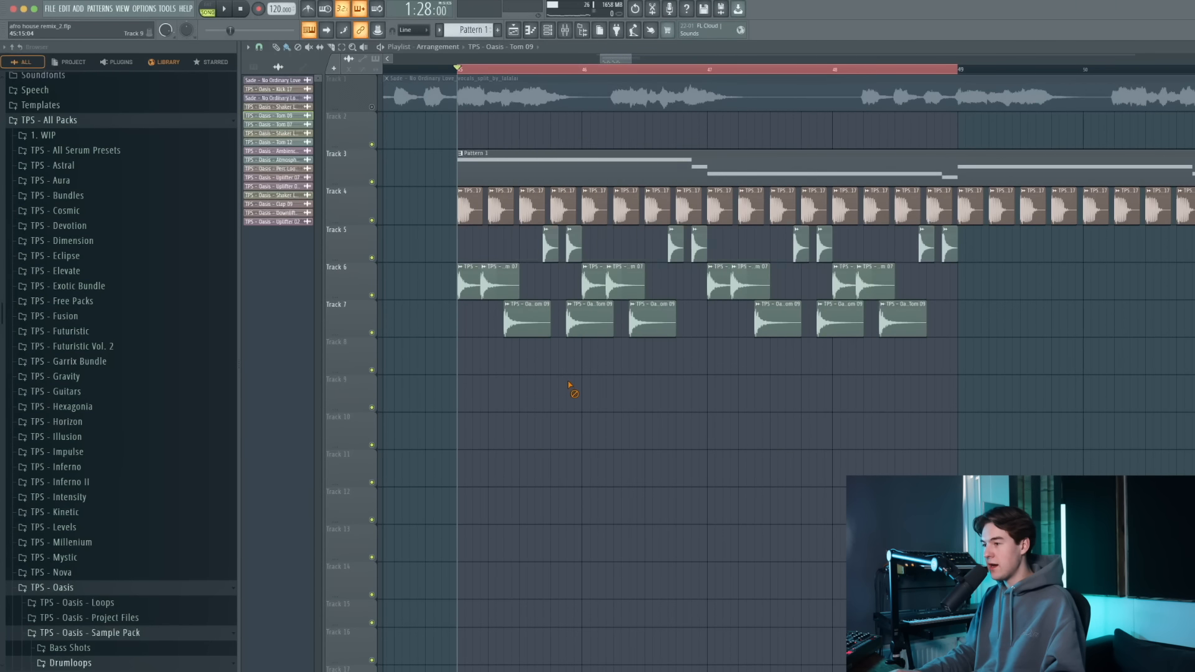
# Route the Tom 07 and Tom 09 channels to mixer insert 17 and load Decapitator in its first slot.
pyautogui.click(557, 32)
pyautogui.click(564, 30)
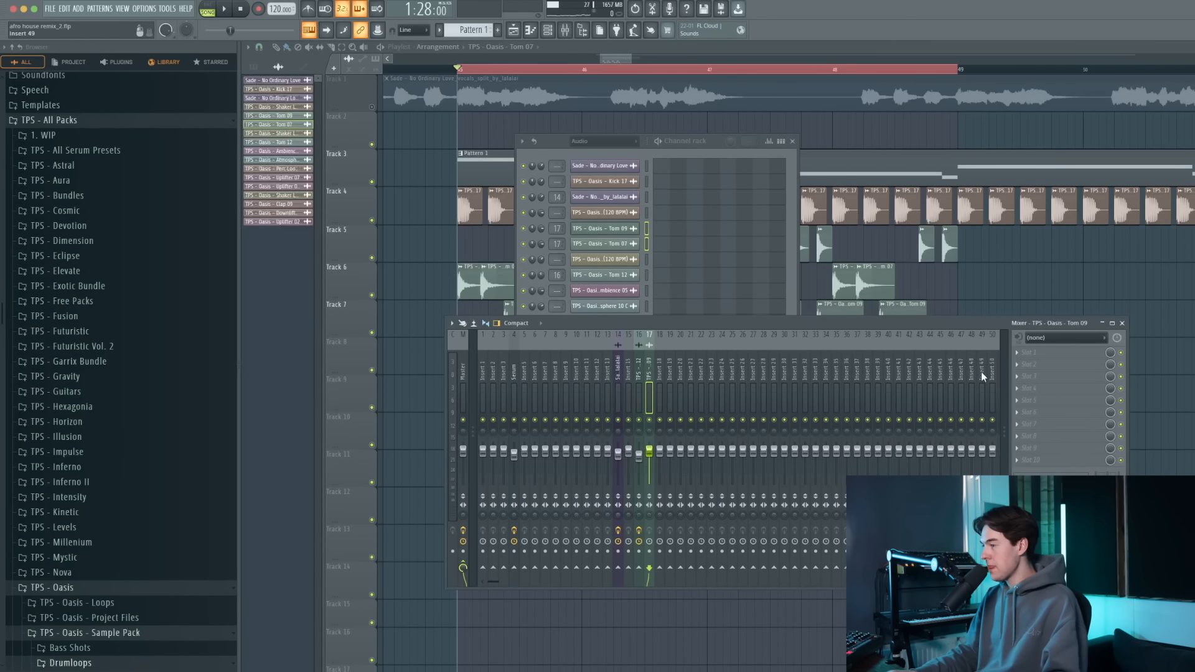
pyautogui.click(1025, 357)
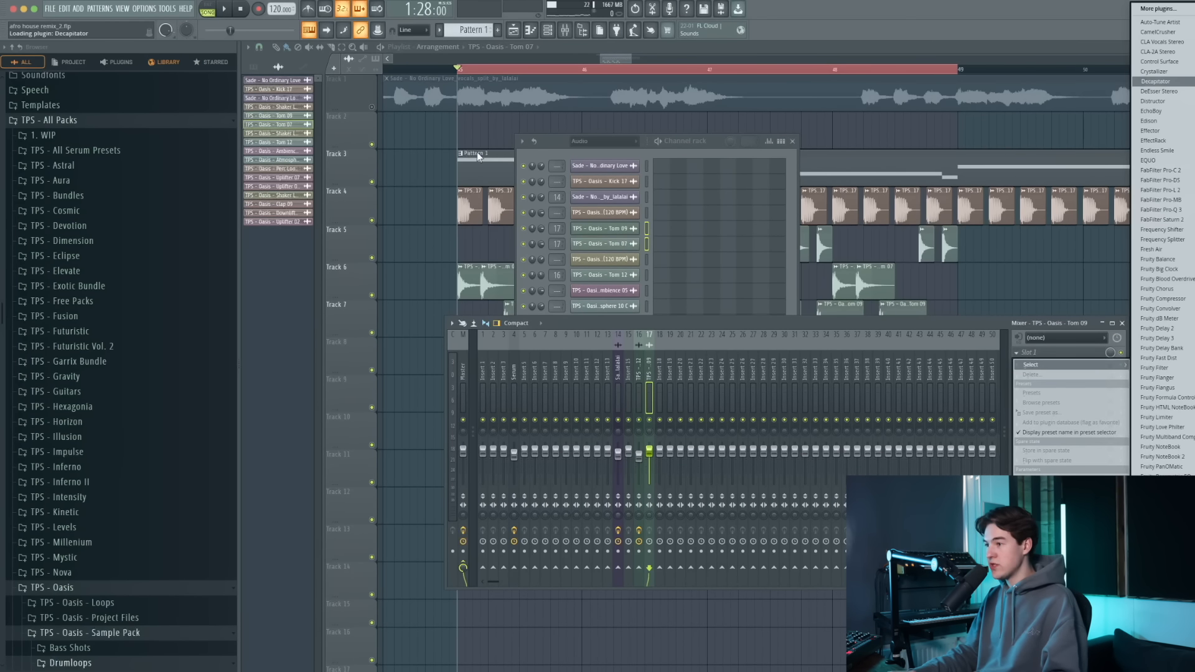
pyautogui.click(793, 142)
# Adjust Decapitator's Drive on the Tom 07 and Tom 09 insert and reduce its Mix while the loop plays.
pyautogui.moveTo(228, 89); pyautogui.dragTo(312, 186)
pyautogui.press('space')
pyautogui.moveTo(215, 311)
pyautogui.mouseDown()
pyautogui.moveTo(216, 278)
pyautogui.moveTo(214, 315)
pyautogui.mouseUp()
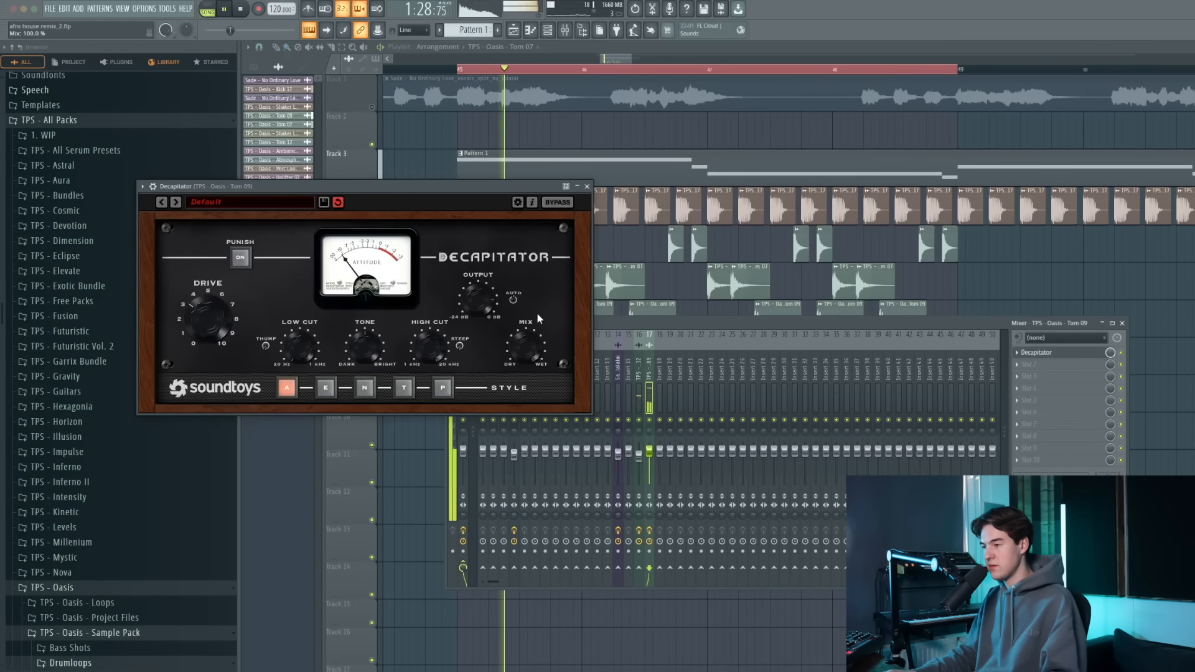
pyautogui.moveTo(537, 314); pyautogui.dragTo(537, 341)
pyautogui.click(587, 187)
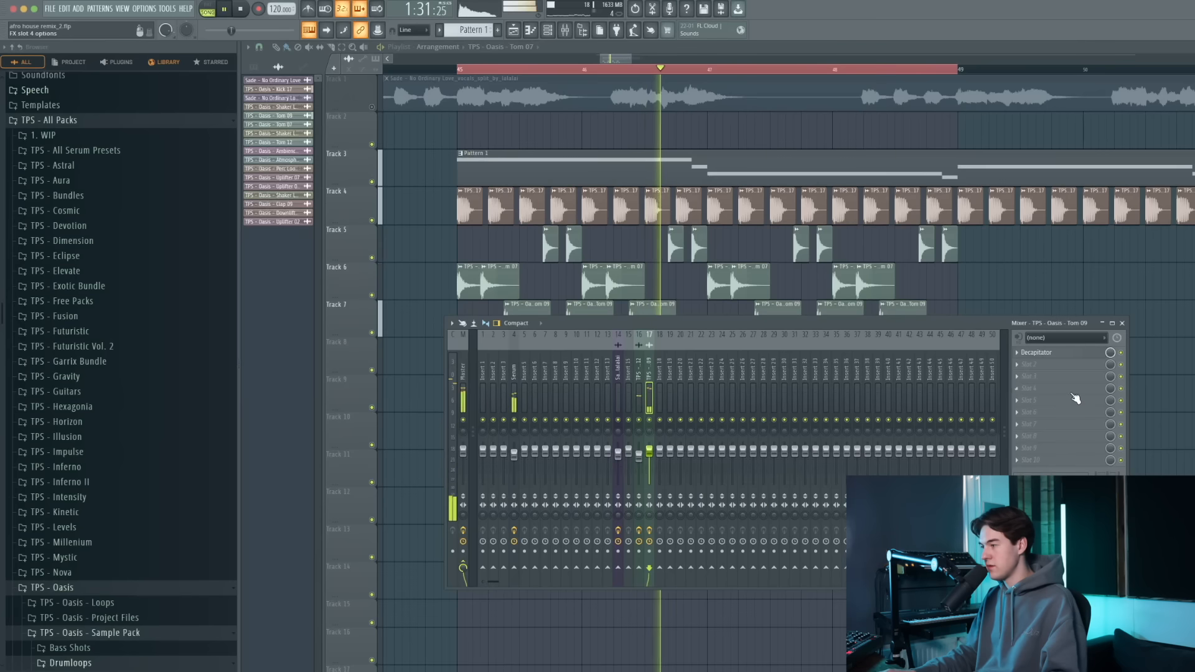
pyautogui.press('space')
# Add Fruity parametric EQ 2 after Decapitator, cutting lows with band 1 and slightly reducing highs with band 7, and lower the insert's level.
pyautogui.click(1044, 364)
pyautogui.click(1164, 486)
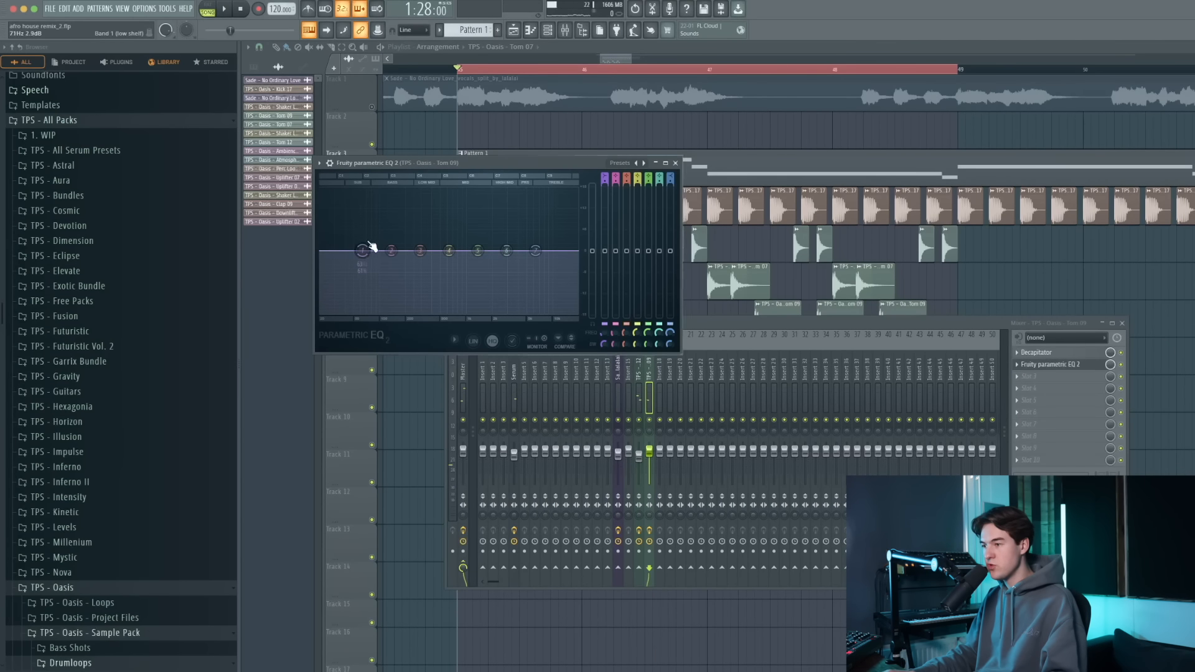
pyautogui.press('space')
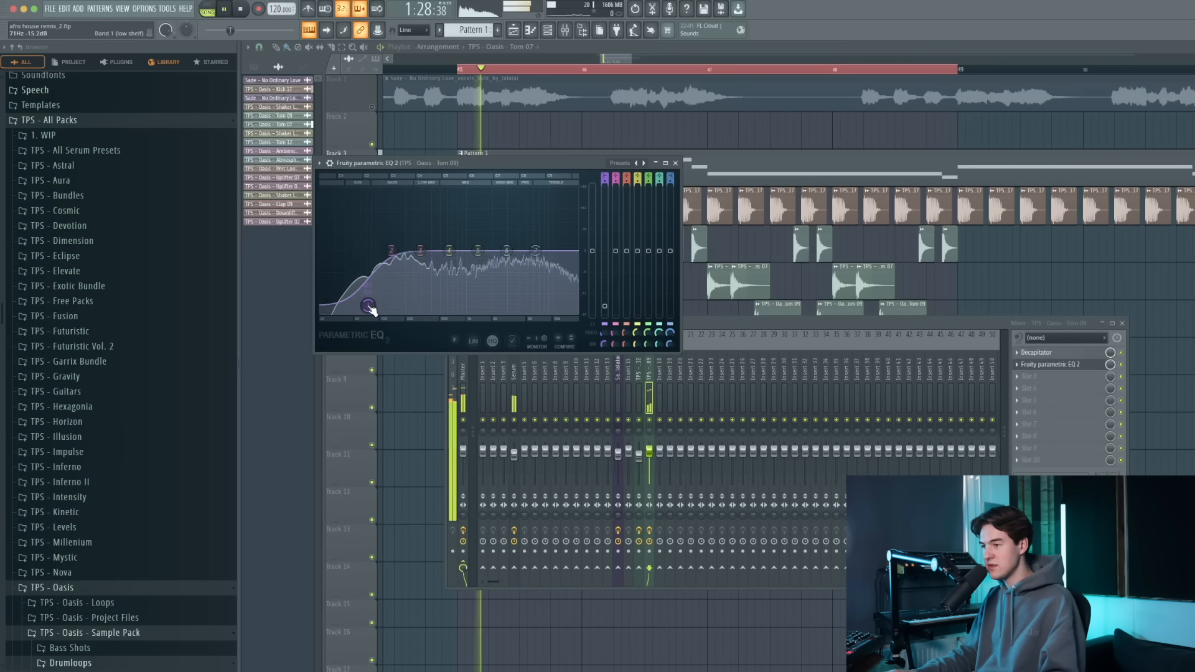
pyautogui.moveTo(370, 307); pyautogui.dragTo(391, 299)
pyautogui.moveTo(537, 273); pyautogui.dragTo(554, 262)
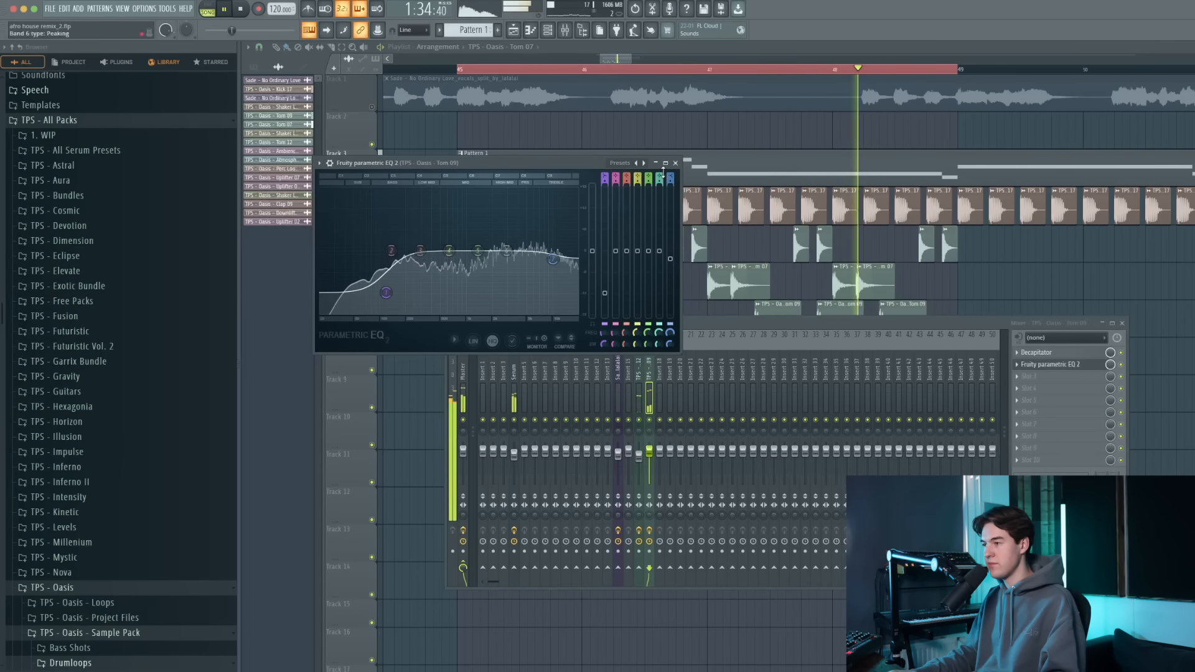
pyautogui.press('space')
pyautogui.click(675, 163)
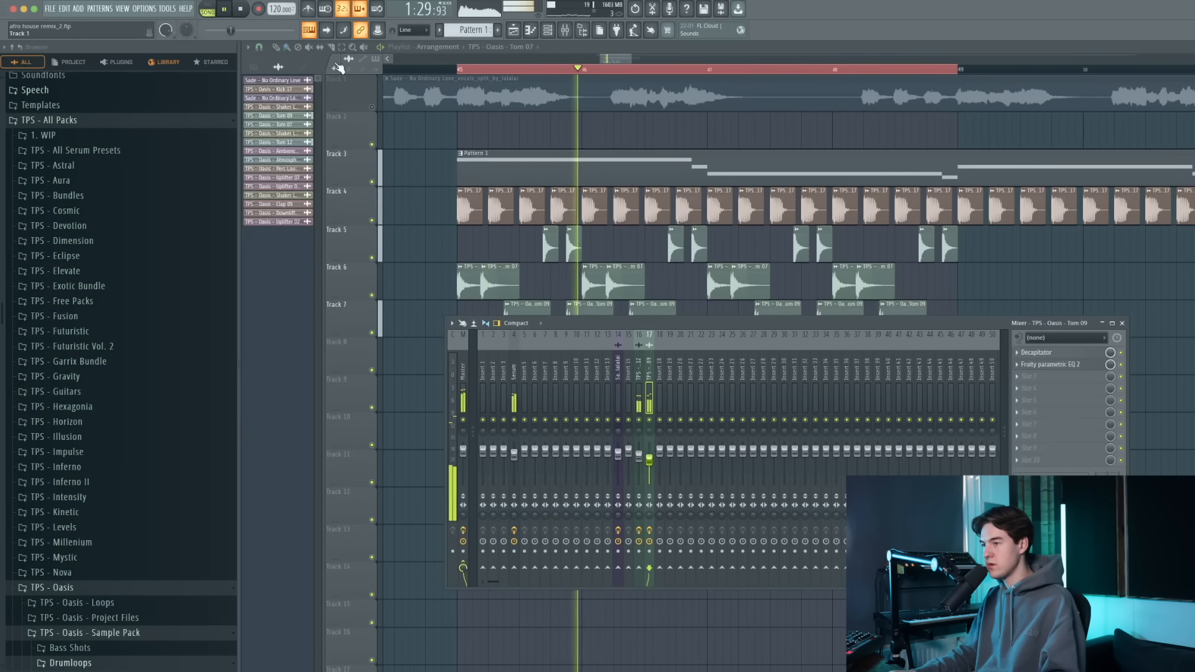
# Close the mixer and play the loop to check the balance of the processed toms.
pyautogui.click(564, 30)
pyautogui.press('space')
pyautogui.press('space')
# Check the TPS - Oasis - Snare 02 sampler's settings among the unsorted channels and select the empty Pattern 2.
pyautogui.click(572, 36)
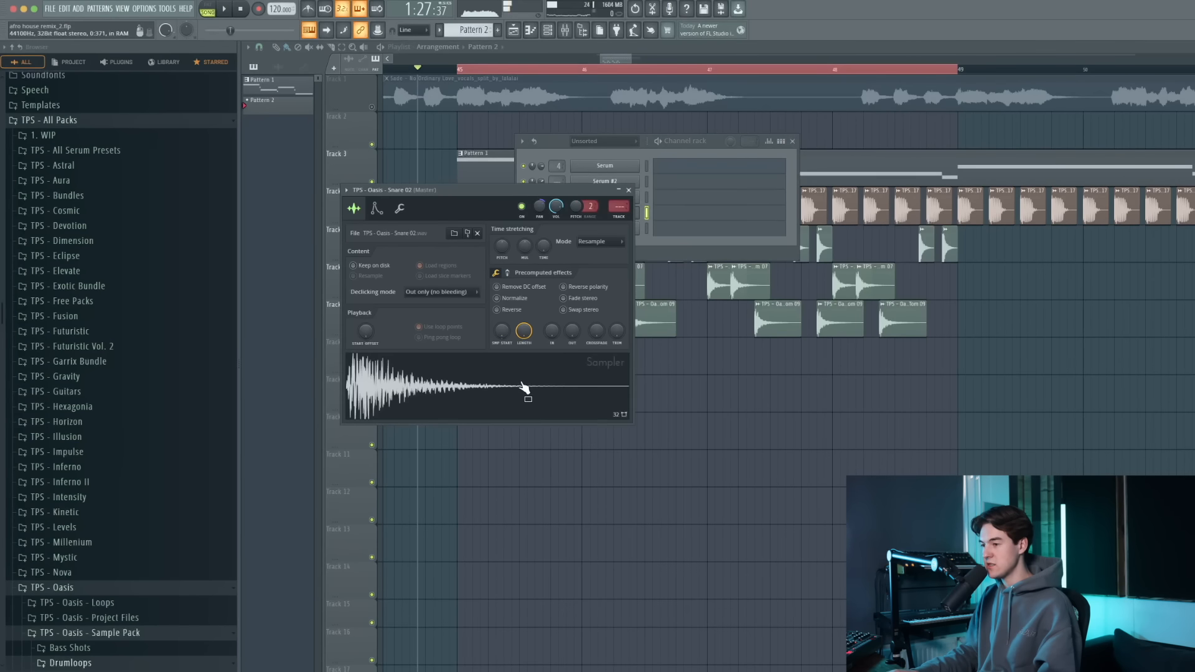
pyautogui.click(629, 190)
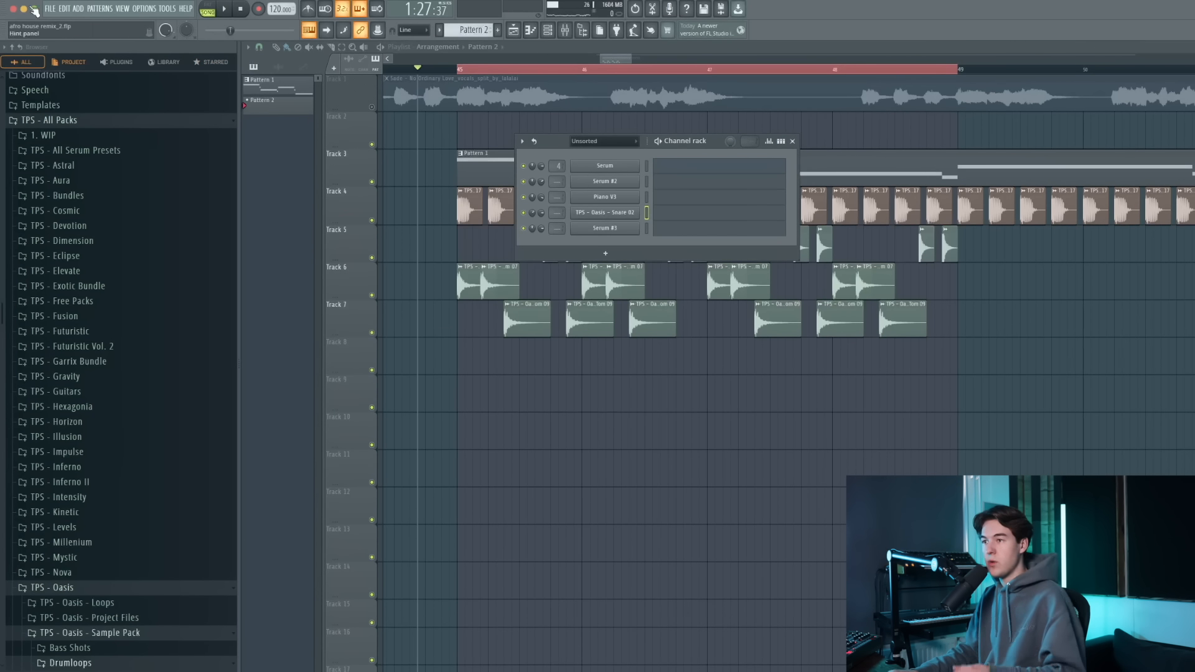
pyautogui.click(101, 9)
pyautogui.click(139, 24)
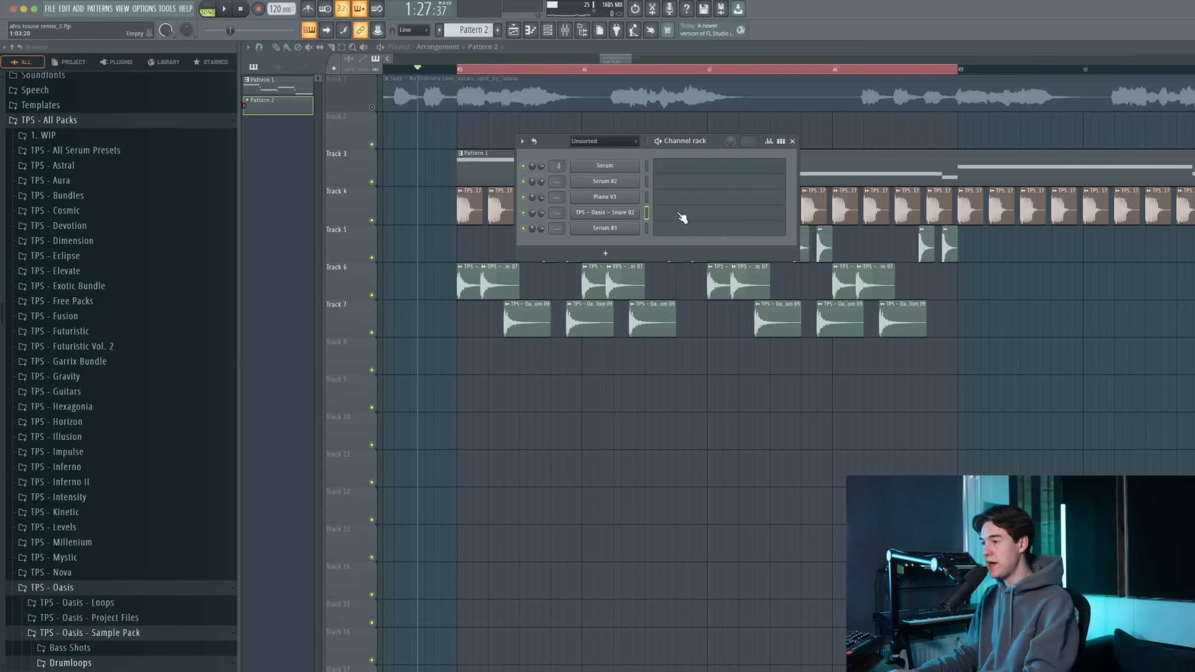
# Draw C5 snare hits in the TPS - Oasis - Snare 02 piano roll: three spaced early in bar 1 and a pickup at its end.
pyautogui.click(682, 218)
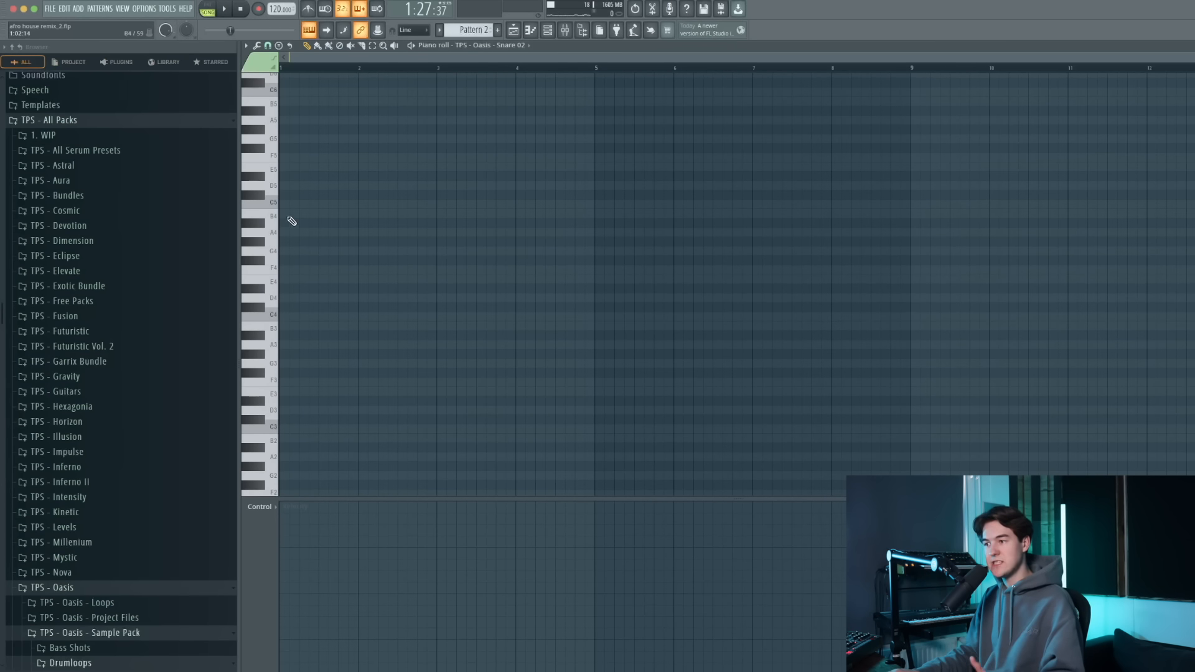
pyautogui.scroll(4, 248, 231)
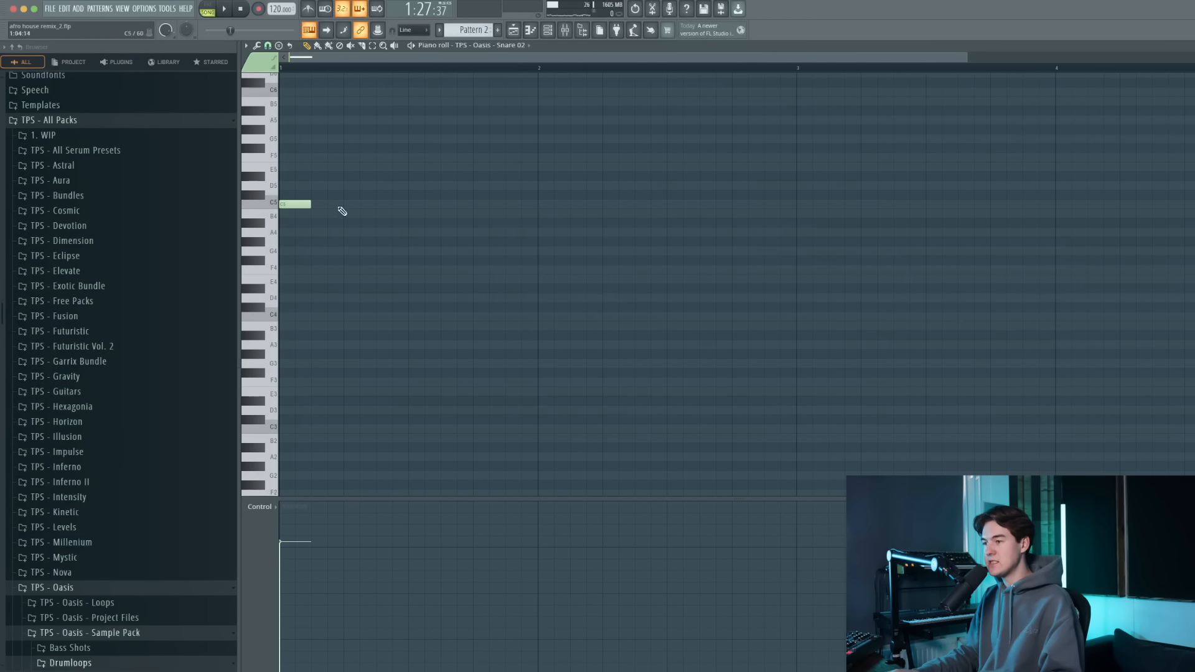
pyautogui.click(513, 30)
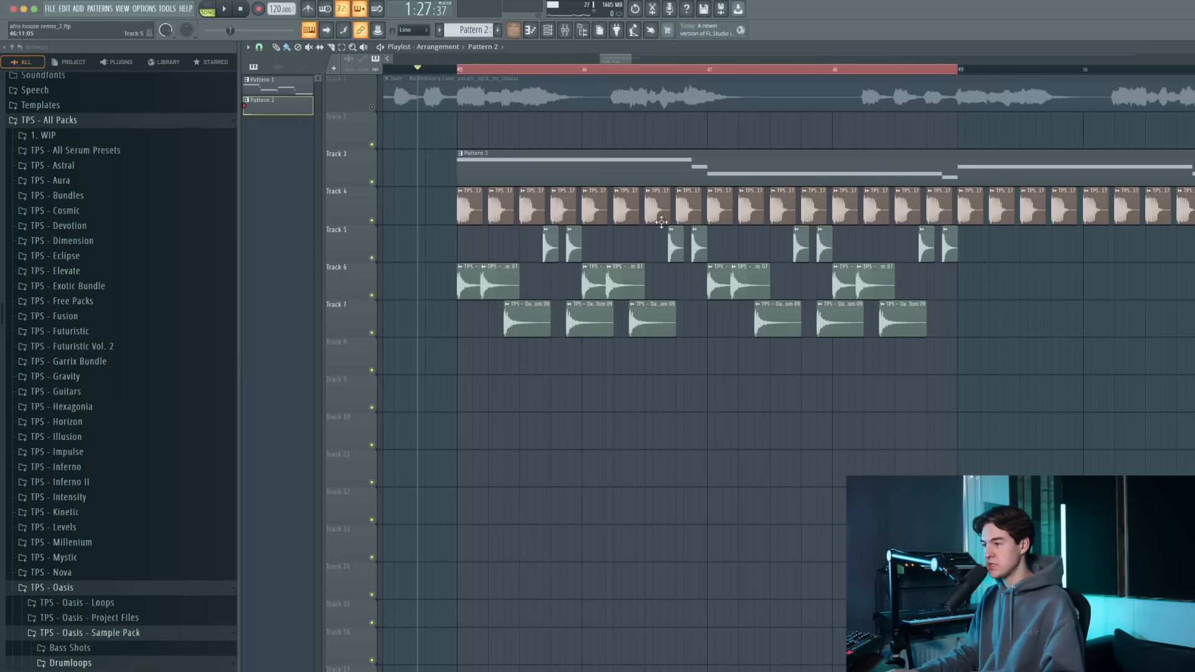
pyautogui.click(548, 33)
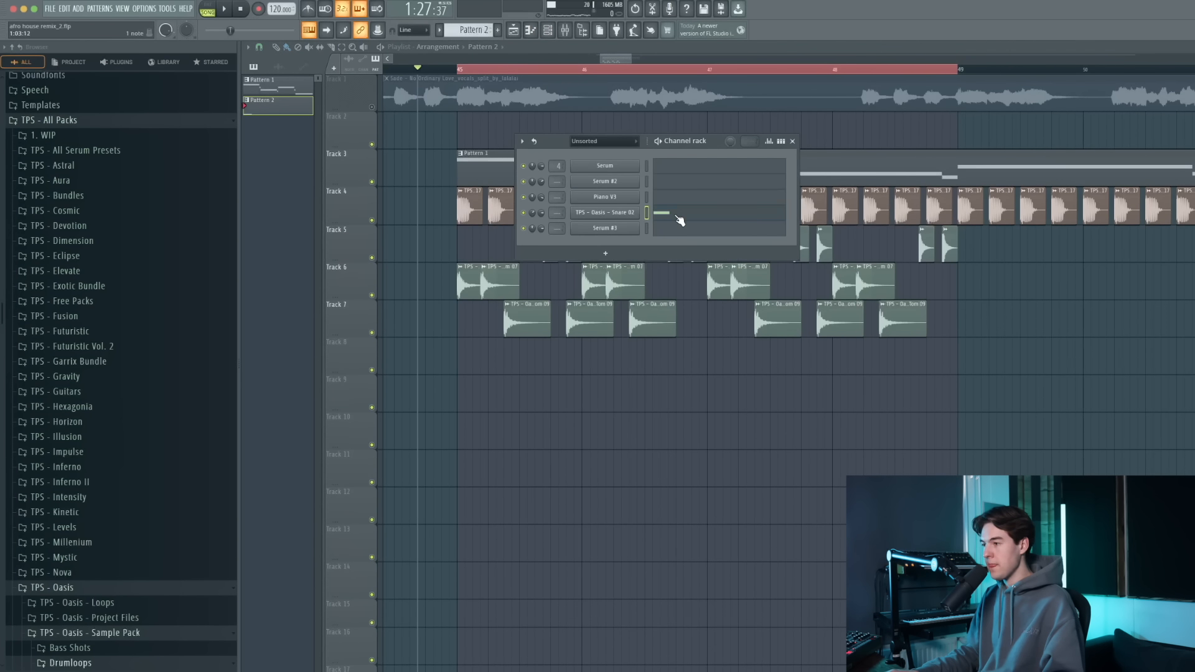
pyautogui.click(679, 218)
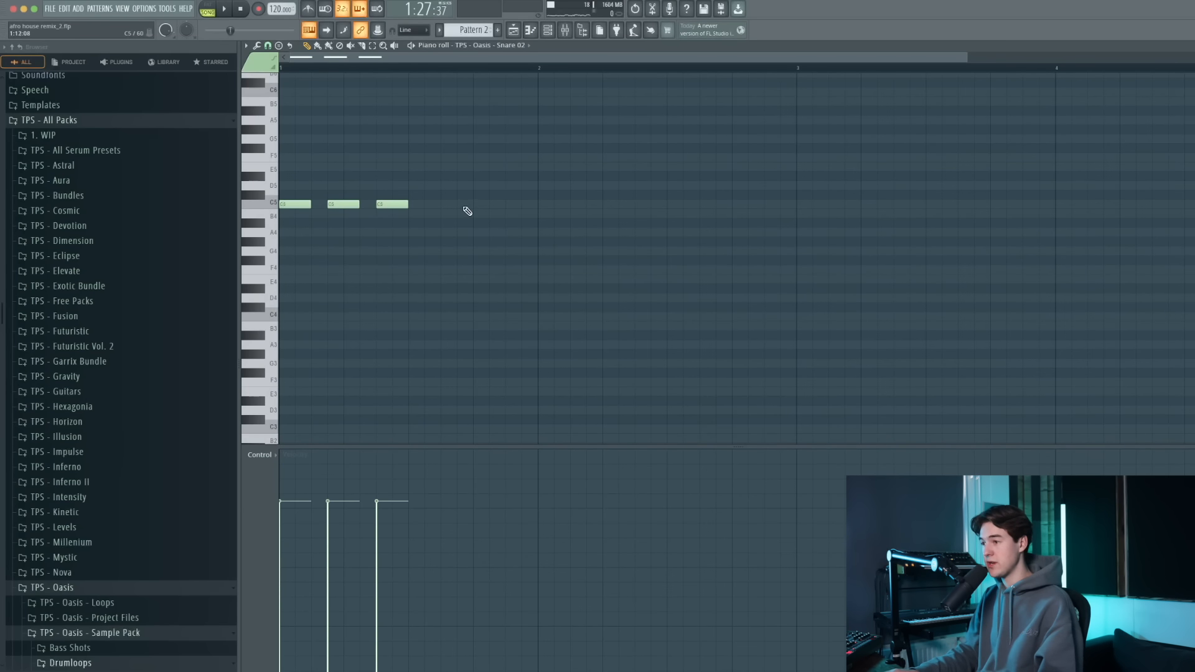
pyautogui.click(510, 206)
# Duplicate the four bar 1 snare hits into bar 2 and play the pattern.
pyautogui.scroll(-2, 484, 209)
pyautogui.moveTo(458, 223)
pyautogui.mouseDown()
pyautogui.moveTo(257, 188)
pyautogui.moveTo(516, 213)
pyautogui.moveTo(472, 209)
pyautogui.mouseUp()
pyautogui.press('space')
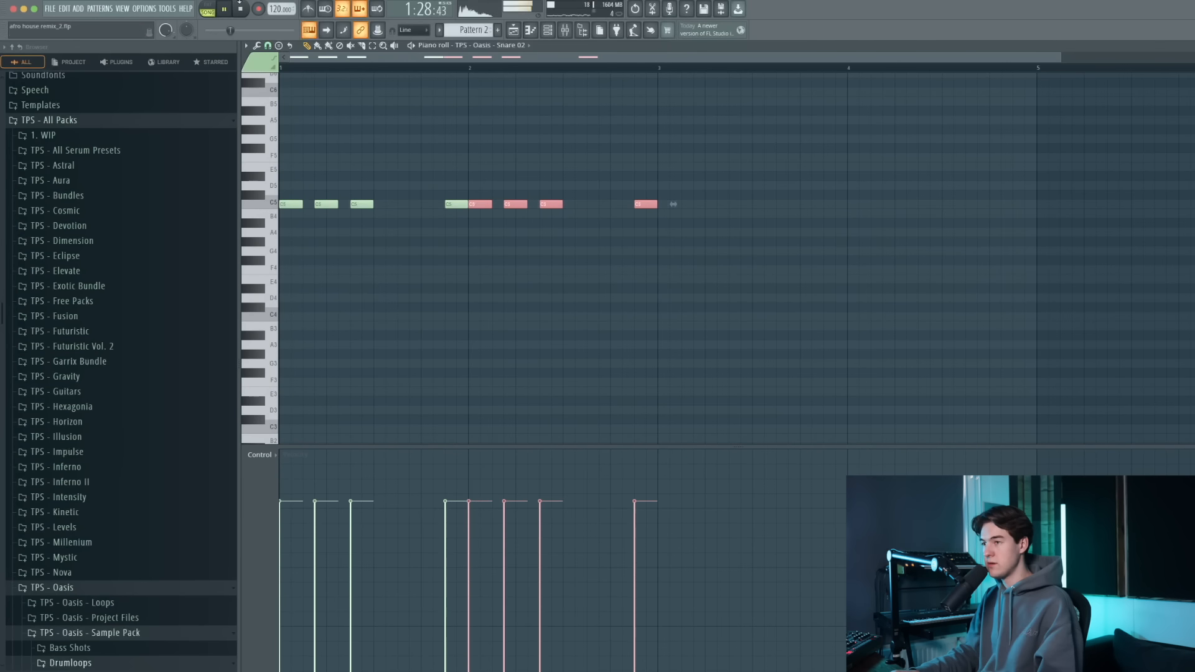
pyautogui.click(578, 214)
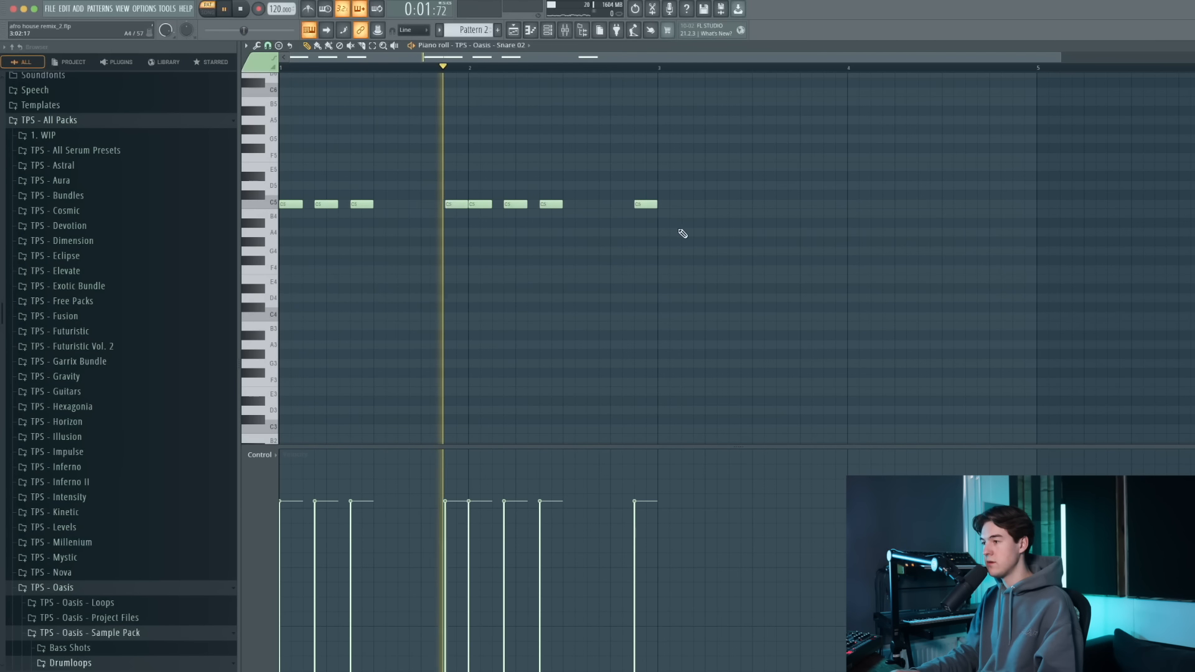
# Delete the last snare hit of bar 2 and copy the two-bar rhythm into bars 3 and 4.
pyautogui.moveTo(687, 217)
pyautogui.mouseDown()
pyautogui.moveTo(479, 190)
pyautogui.moveTo(704, 208)
pyautogui.moveTo(667, 208)
pyautogui.mouseUp()
pyautogui.rightClick(646, 206)
pyautogui.moveTo(897, 229); pyautogui.dragTo(643, 202)
pyautogui.moveTo(765, 228); pyautogui.dragTo(856, 206)
pyautogui.click(865, 286)
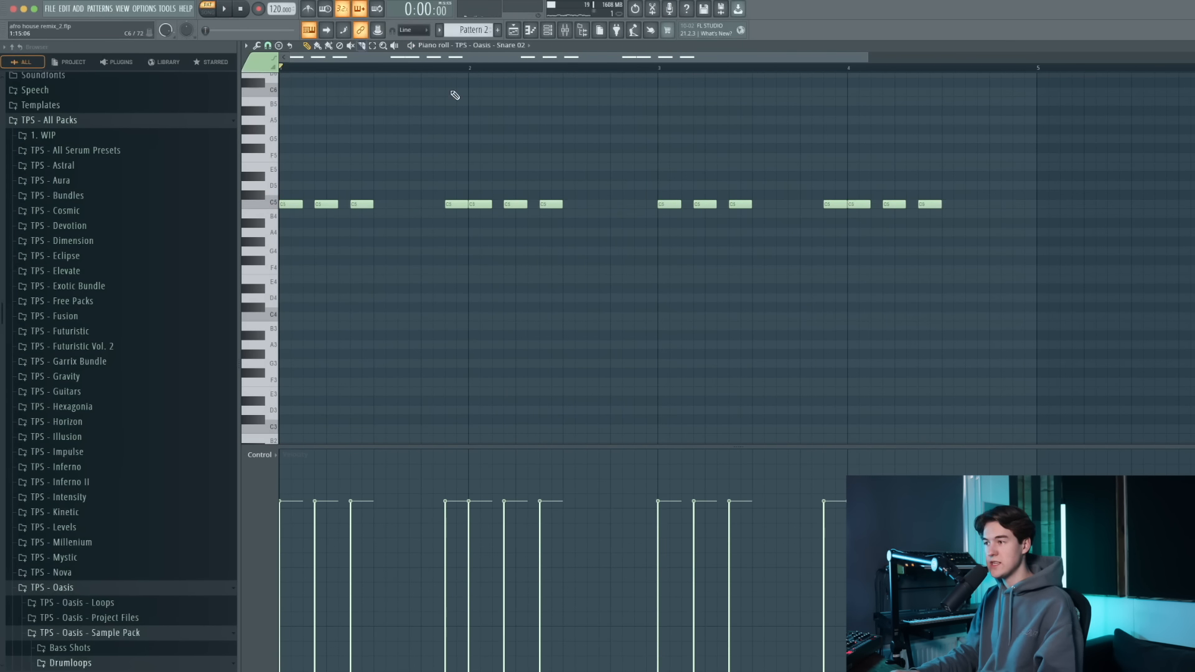
# Lower the velocity of the pickup snare hit just before bar 2 and play the pattern to check it.
pyautogui.scroll(3, 326, 187)
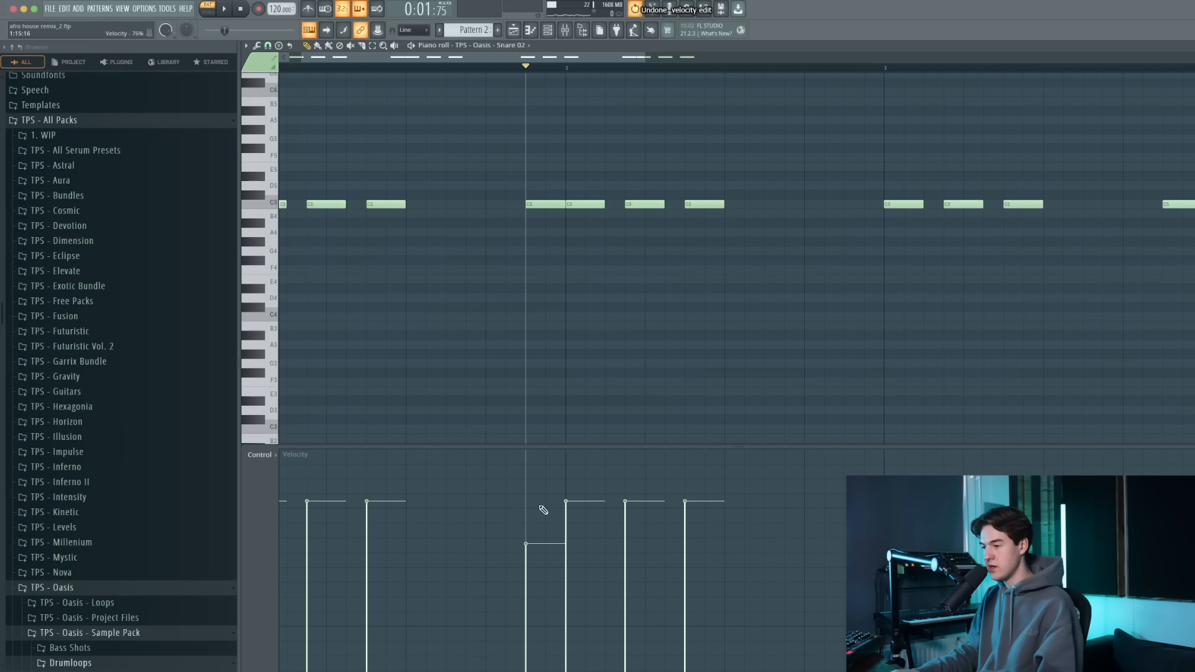
pyautogui.moveTo(540, 527); pyautogui.dragTo(534, 556)
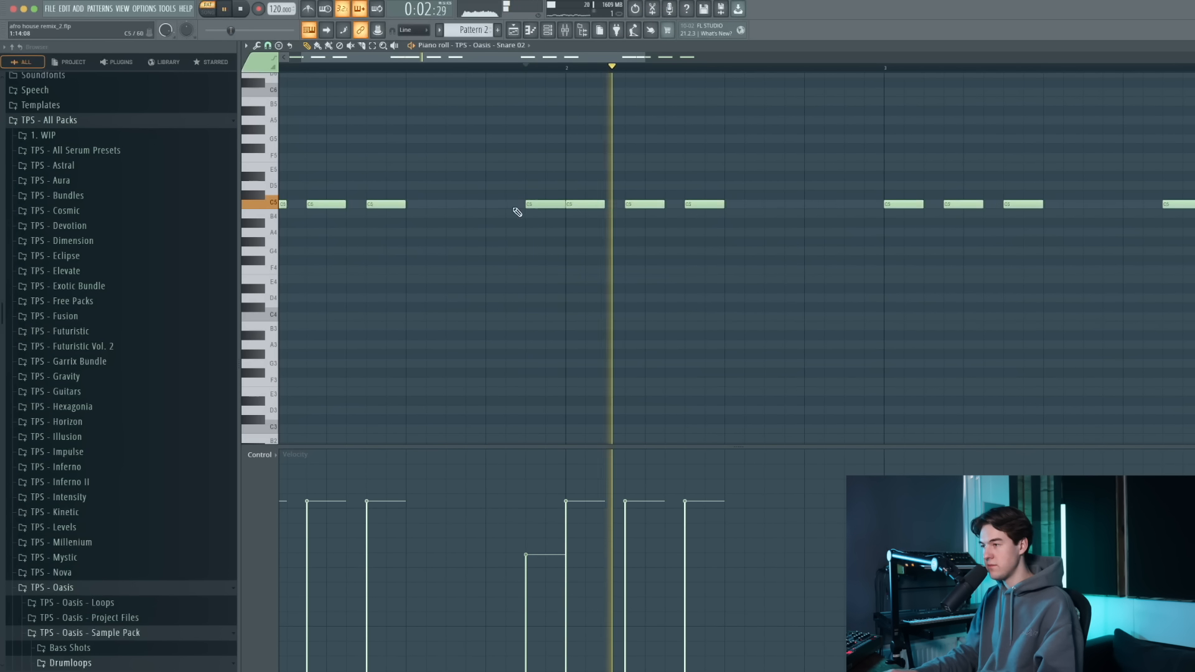
pyautogui.press('space')
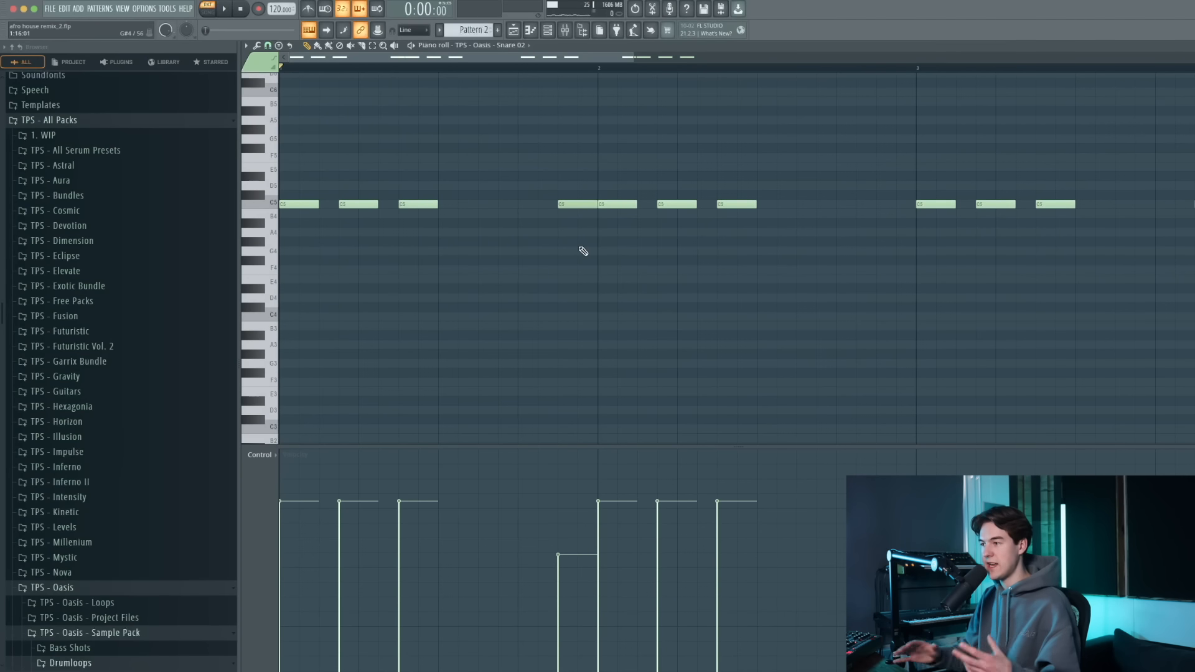
pyautogui.press('space')
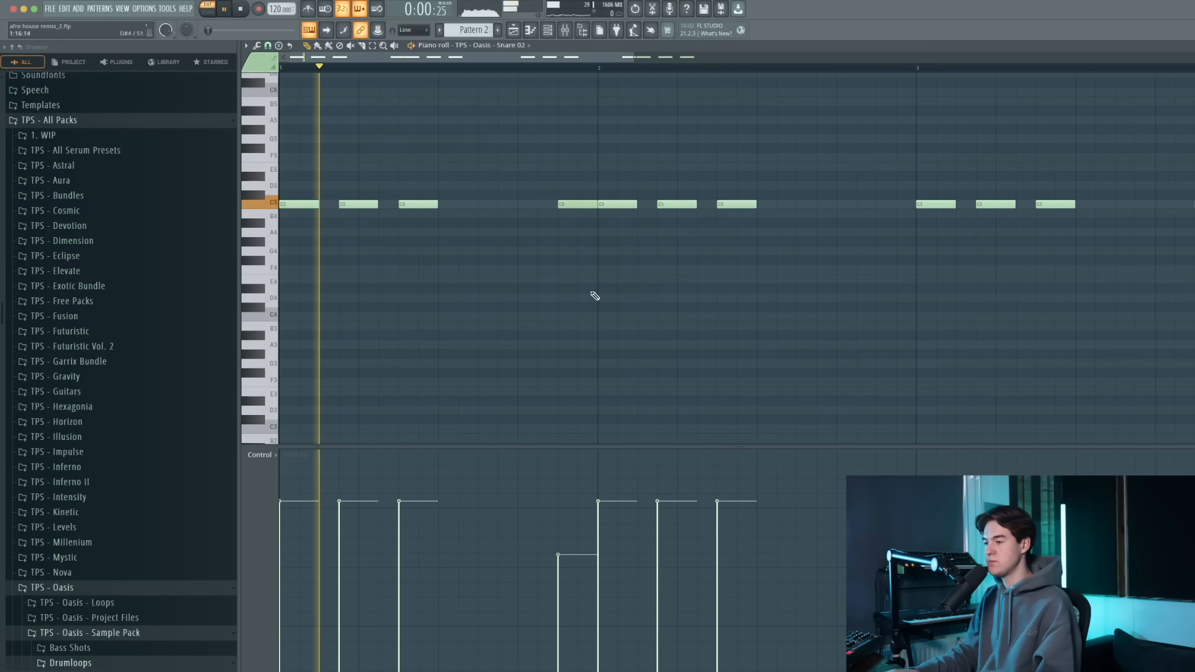
pyautogui.click(567, 548)
pyautogui.scroll(-2, 501, 395)
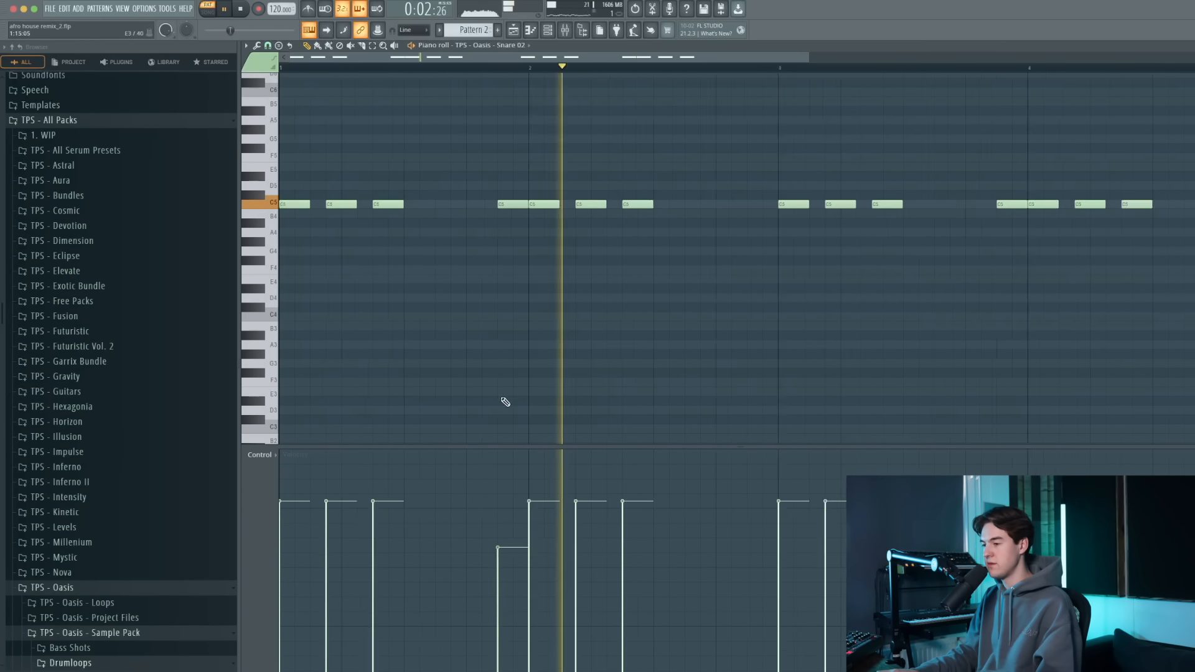
pyautogui.press('space')
# Build a roll of four short C5 snare hits just before bar 3, using a 1/2 step snap, and play it.
pyautogui.scroll(-1, 613, 205)
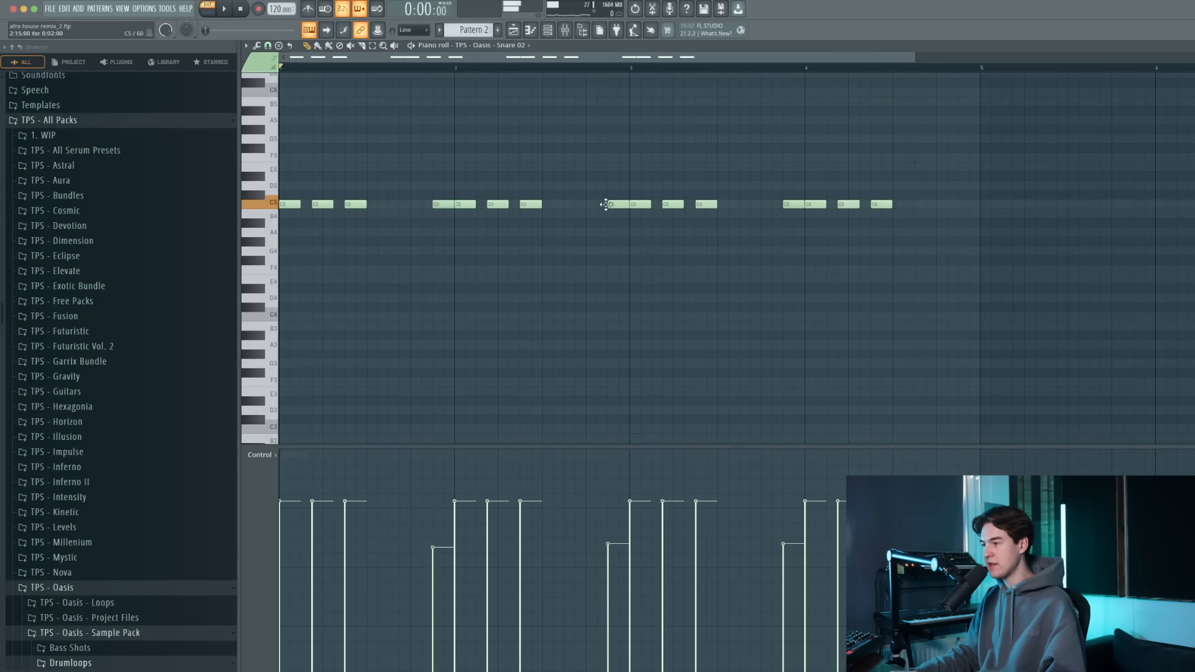
pyautogui.scroll(2, 605, 205)
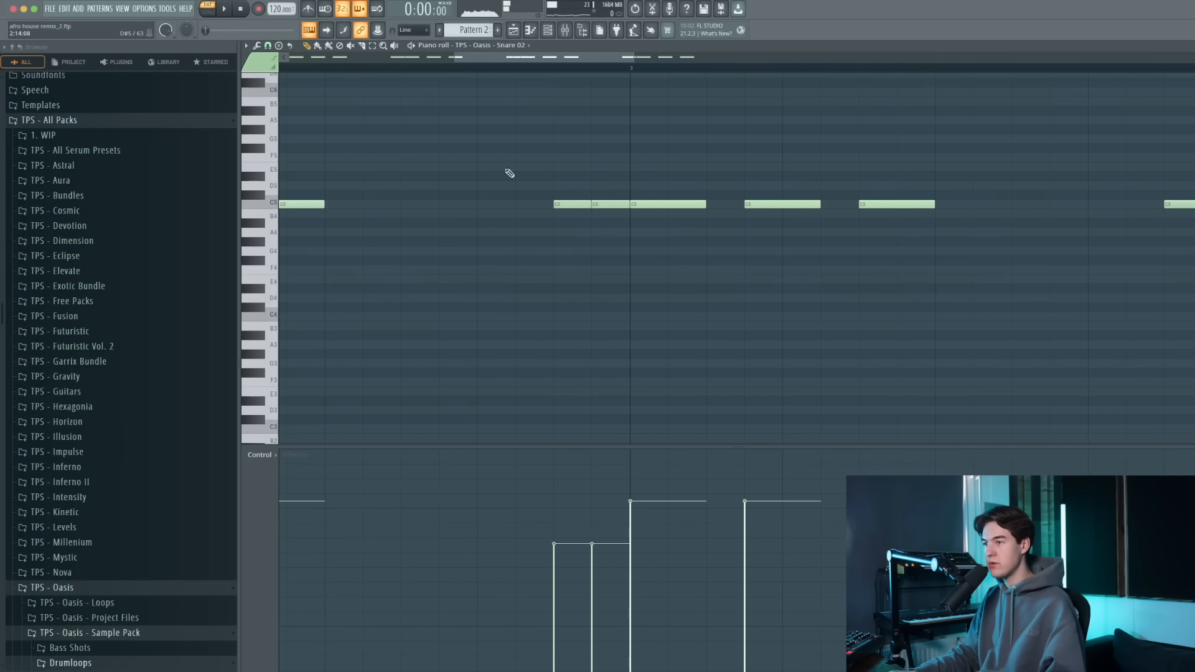
pyautogui.click(268, 46)
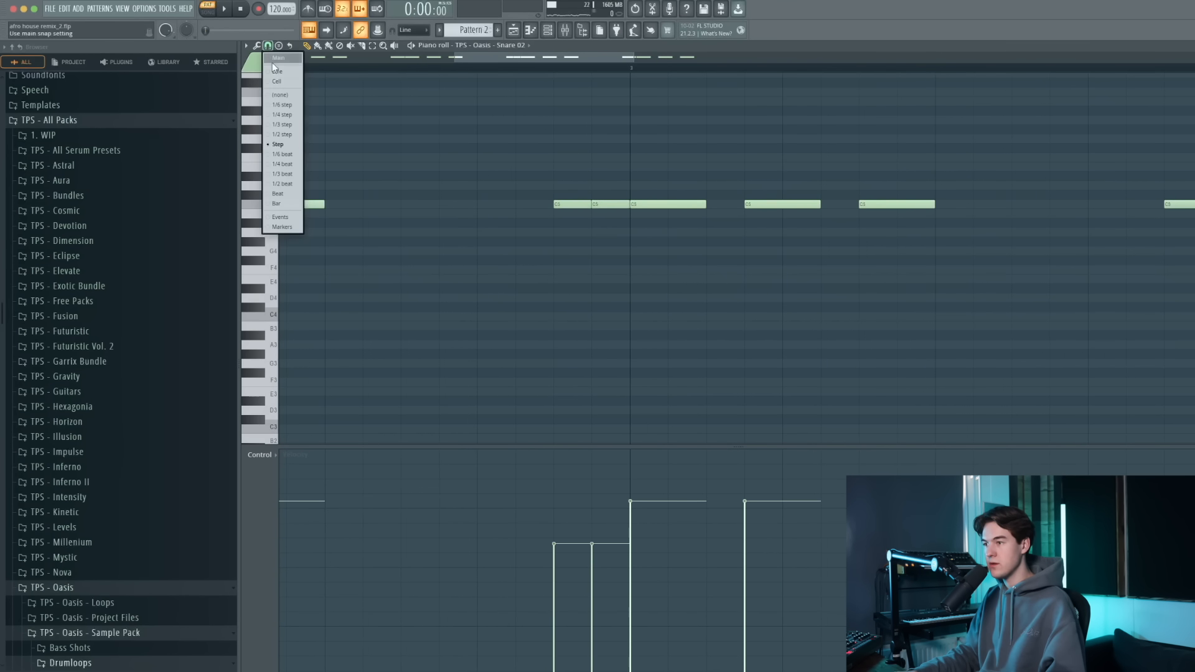
pyautogui.click(288, 132)
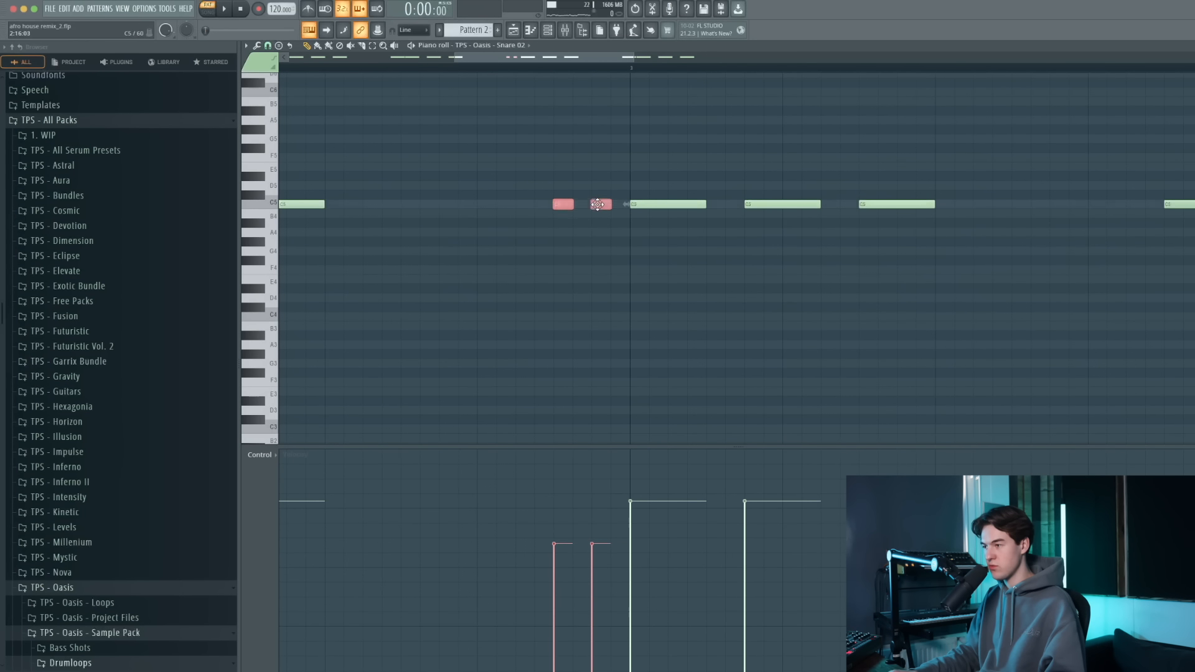
pyautogui.click(474, 67)
pyautogui.press('space')
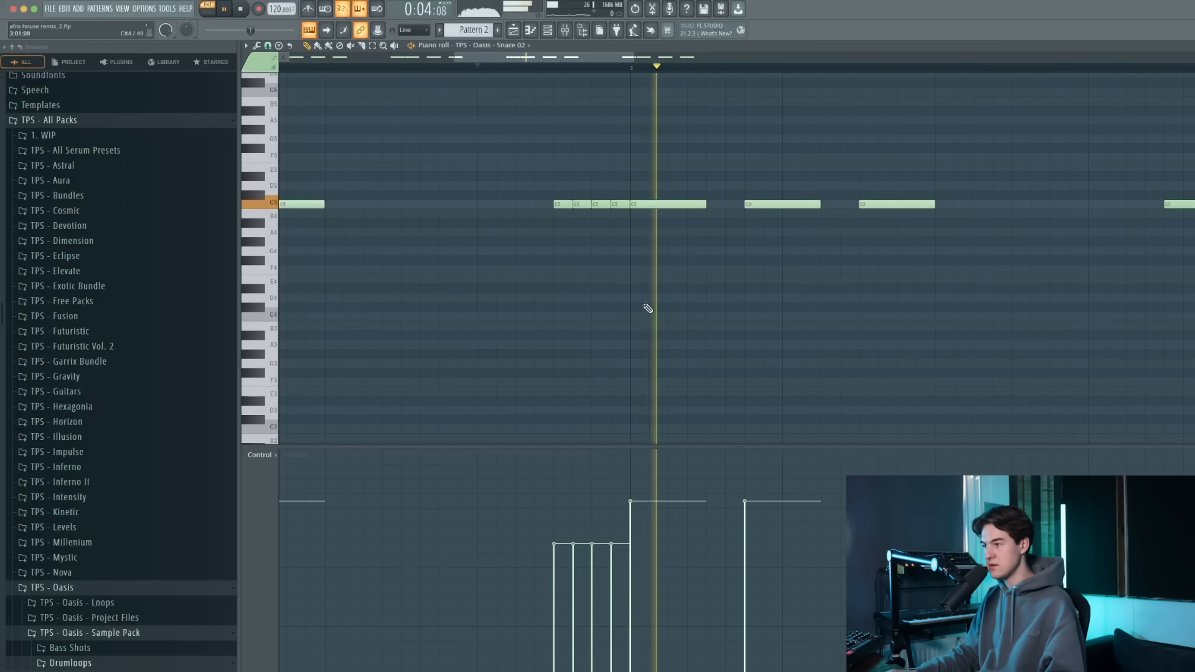
# Shape the four roll hits before bar 3 into rising velocities in an enlarged velocity lane and play the roll.
pyautogui.scroll(5, 629, 284)
pyautogui.scroll(-2, 628, 285)
pyautogui.press('space')
pyautogui.scroll(-6, 616, 293)
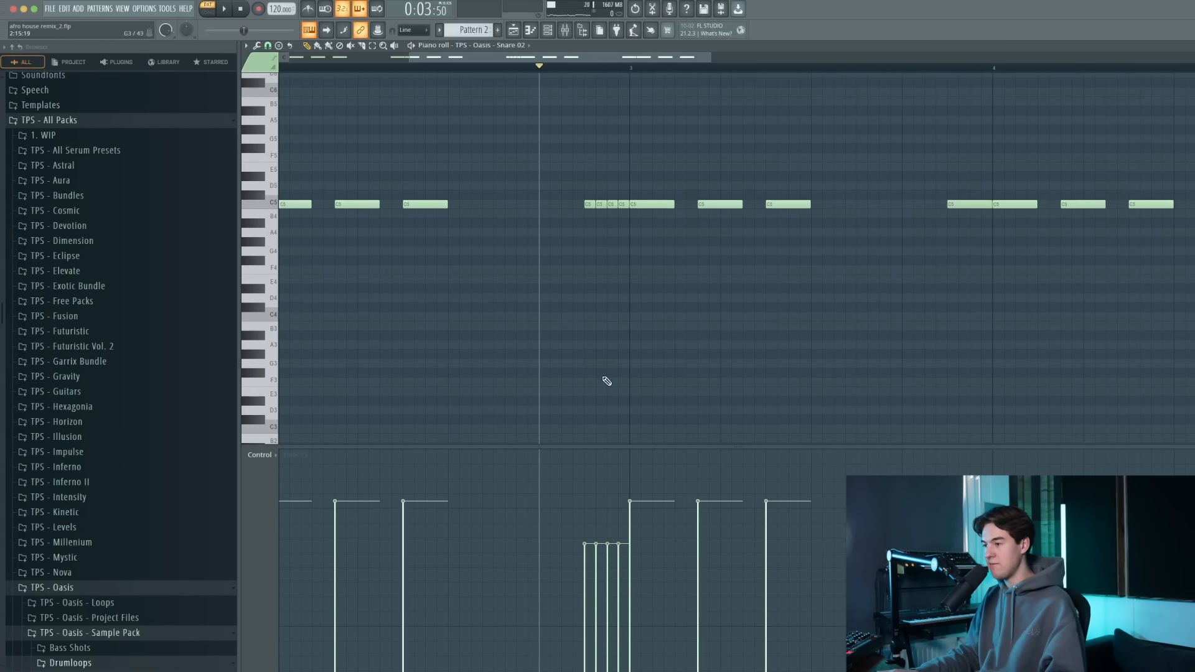
pyautogui.moveTo(588, 446); pyautogui.dragTo(587, 389)
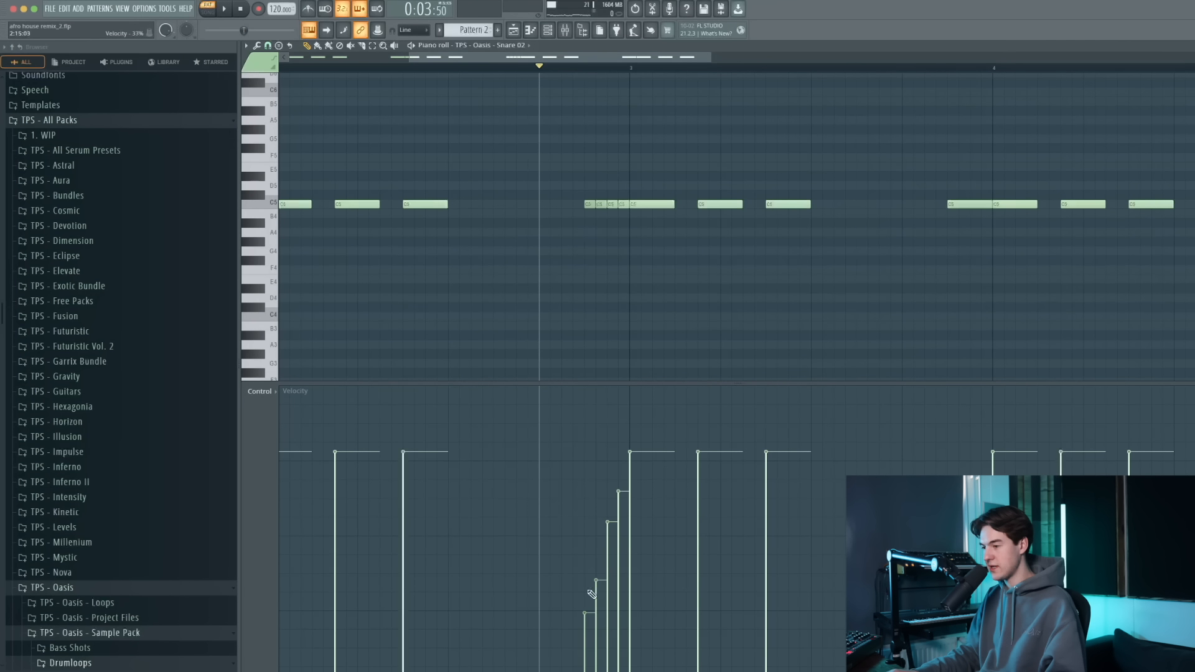
pyautogui.press('space')
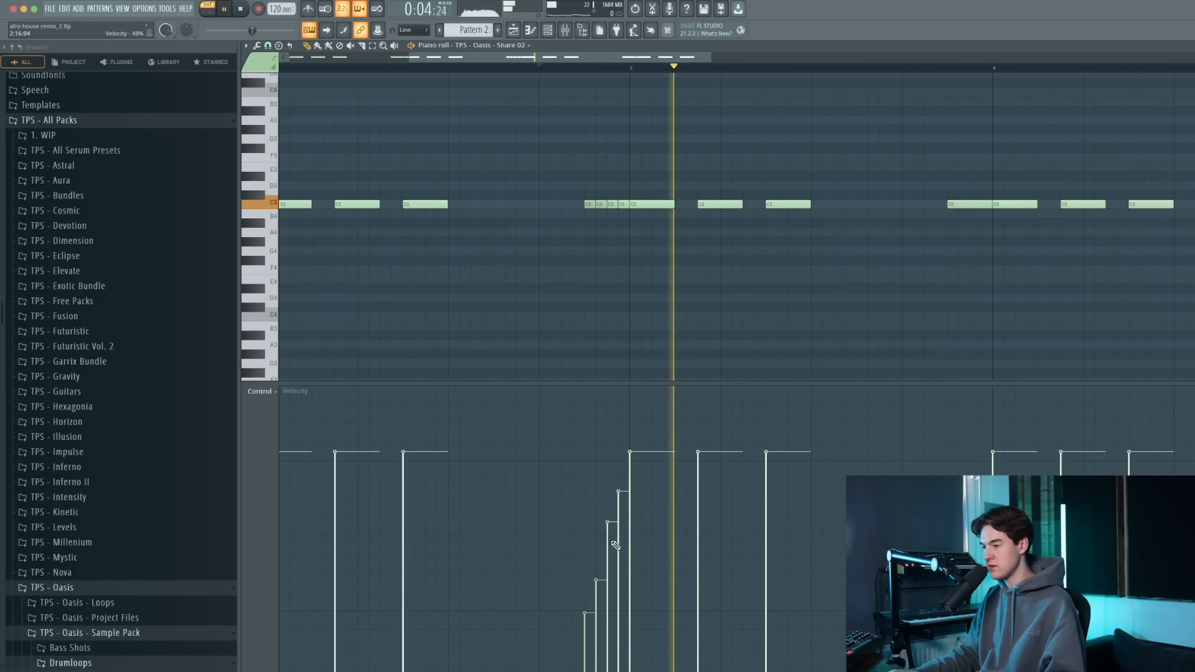
pyautogui.press('space')
# Copy the four-hit snare roll to the end of bar 4 on C5 and play the pattern.
pyautogui.scroll(-3, 573, 344)
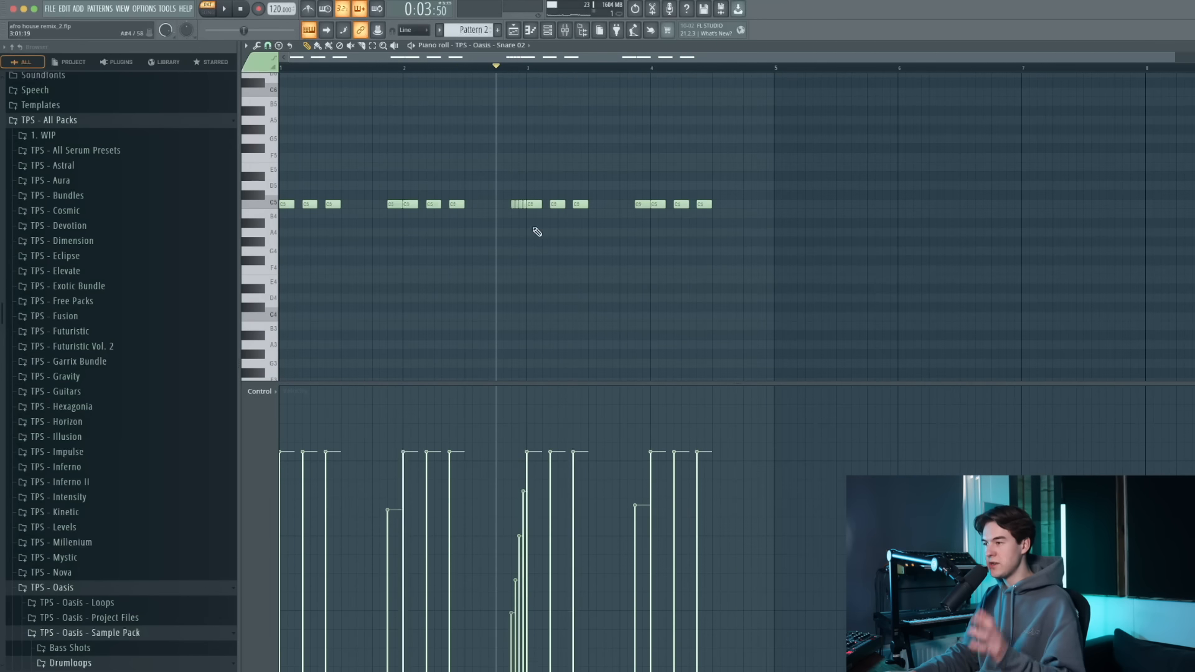
pyautogui.scroll(3, 512, 222)
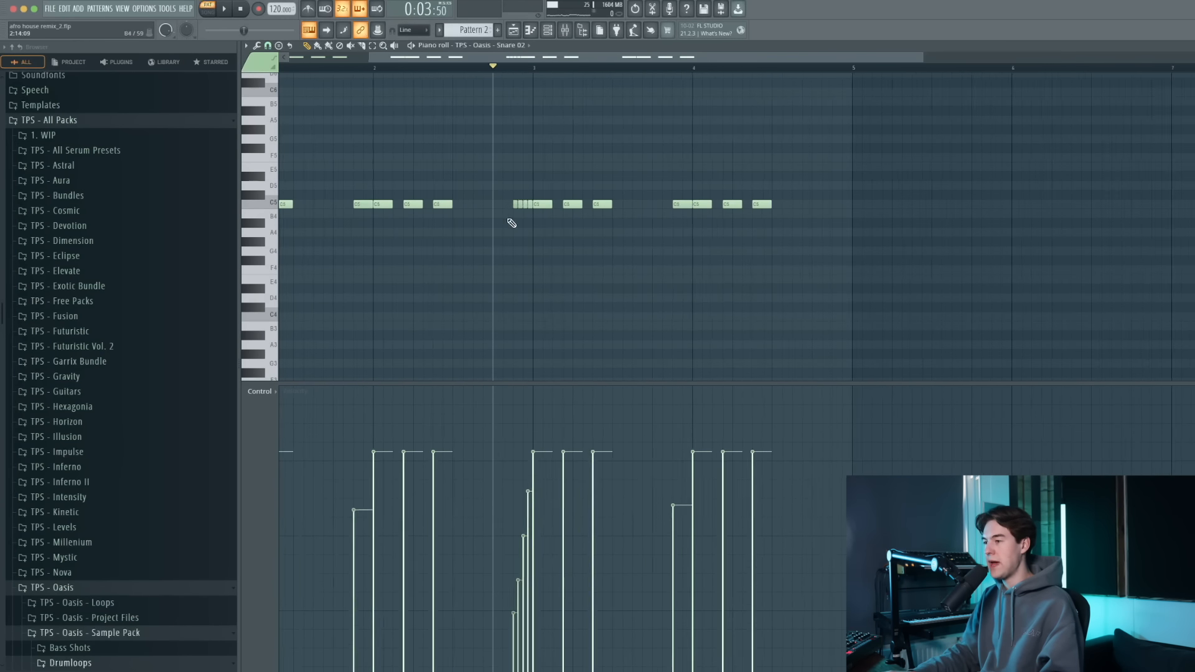
pyautogui.moveTo(507, 209); pyautogui.dragTo(528, 210)
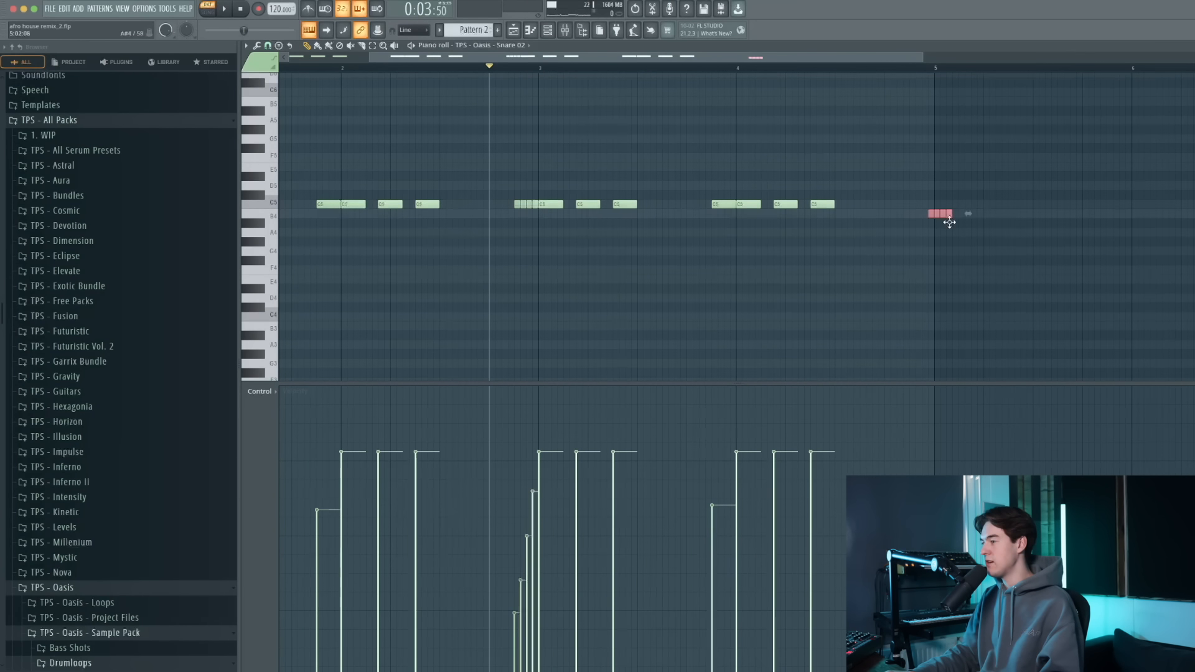
pyautogui.press('space')
pyautogui.scroll(-2, 796, 289)
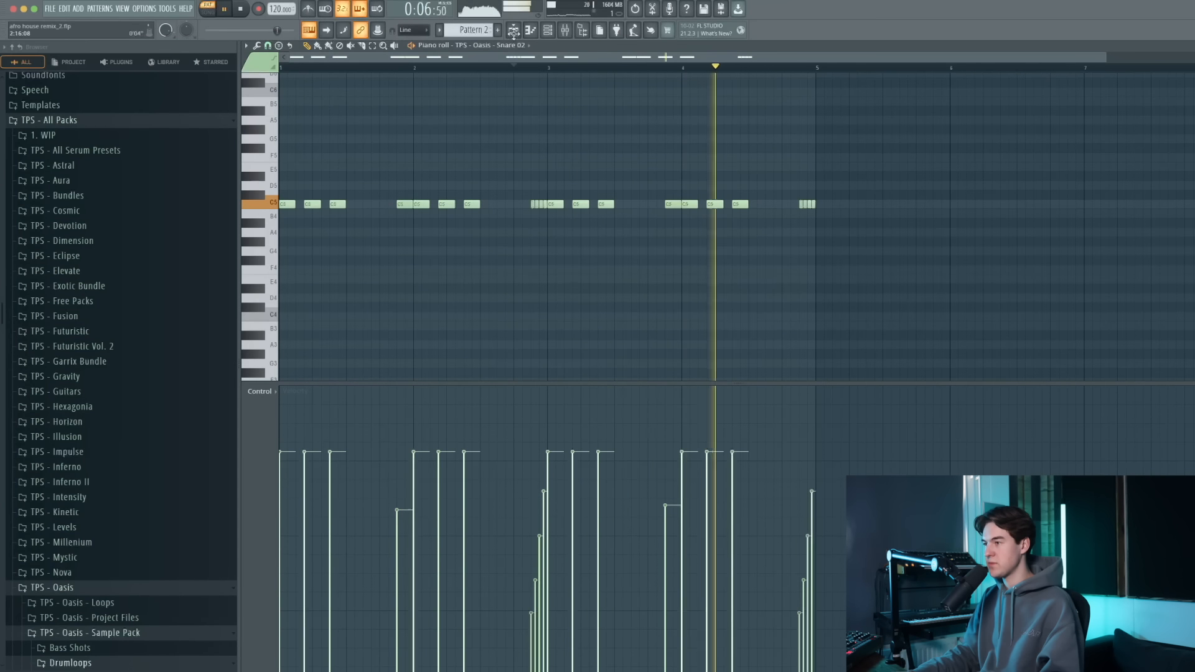
# Place Pattern 2 on Track 8 at the start of the loop region and rename it Snare.
pyautogui.moveTo(812, 508); pyautogui.dragTo(808, 508)
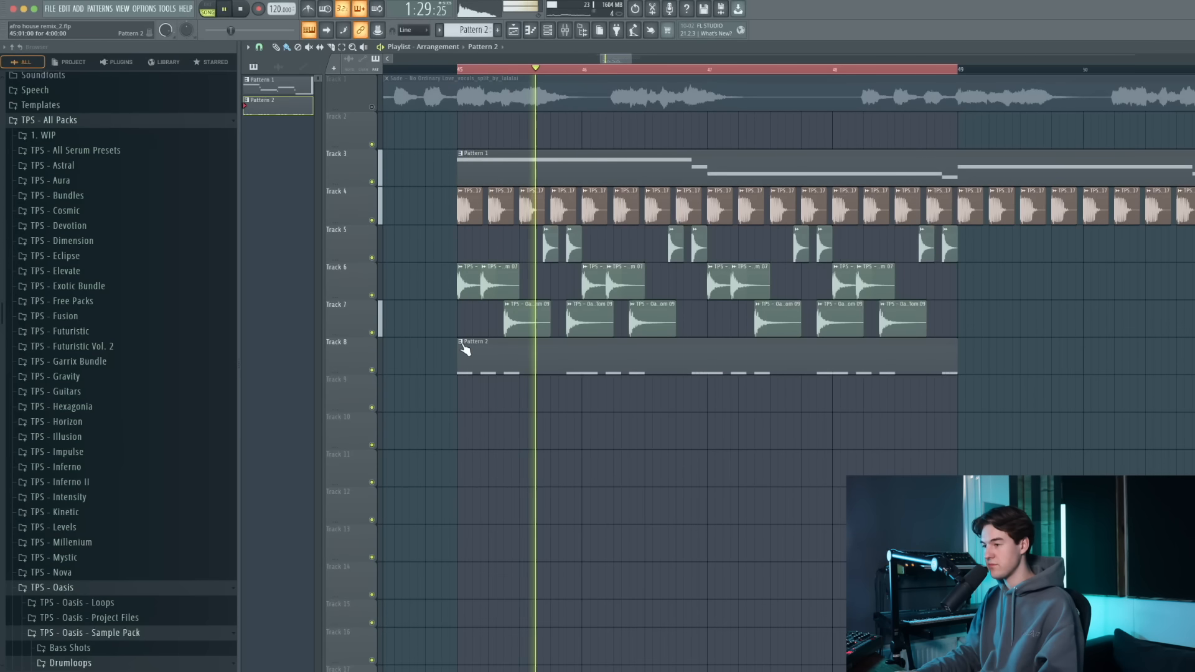
pyautogui.click(460, 341)
pyautogui.click(530, 400)
pyautogui.write('Sn')
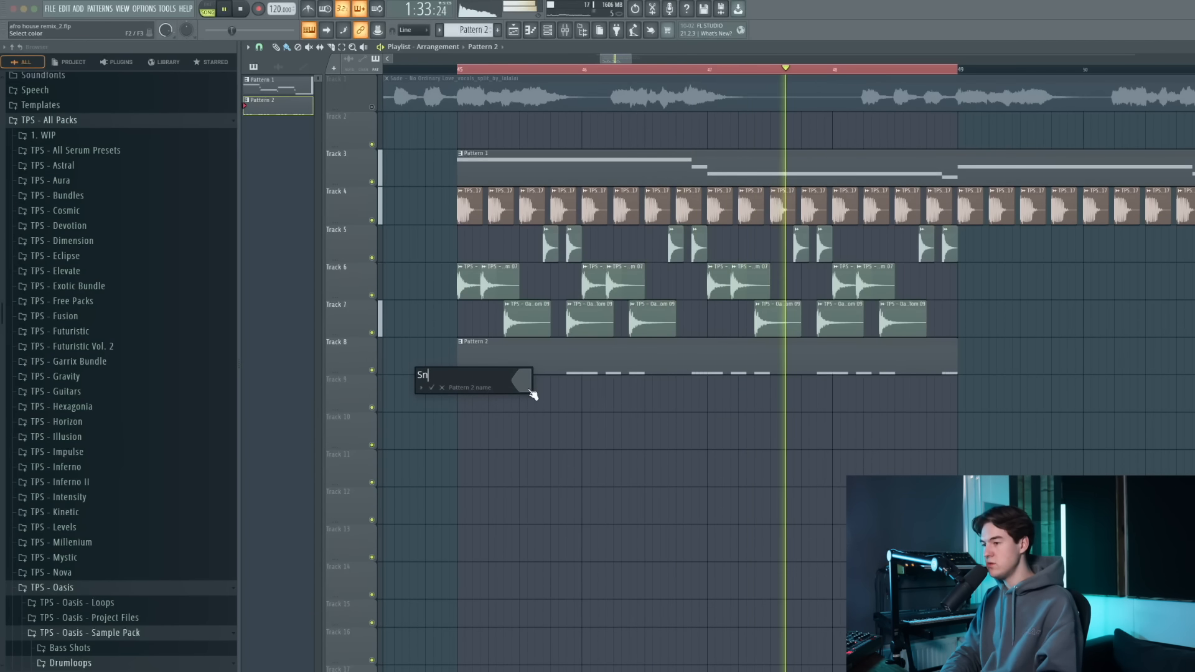
pyautogui.write('are')
pyautogui.press('Return')
pyautogui.press('space')
# Solo Track 8 and add Fruity parametric EQ 2 to the TPS - Oasis - Snare 02 mixer insert.
pyautogui.rightClick(372, 371)
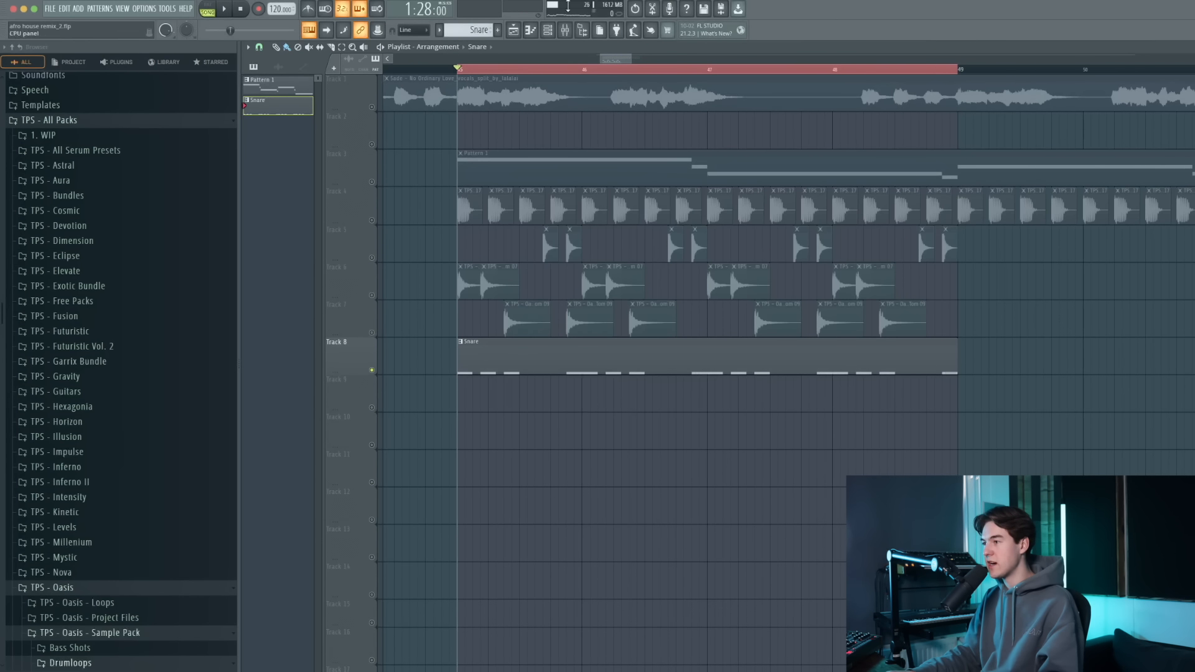
pyautogui.press('F9')
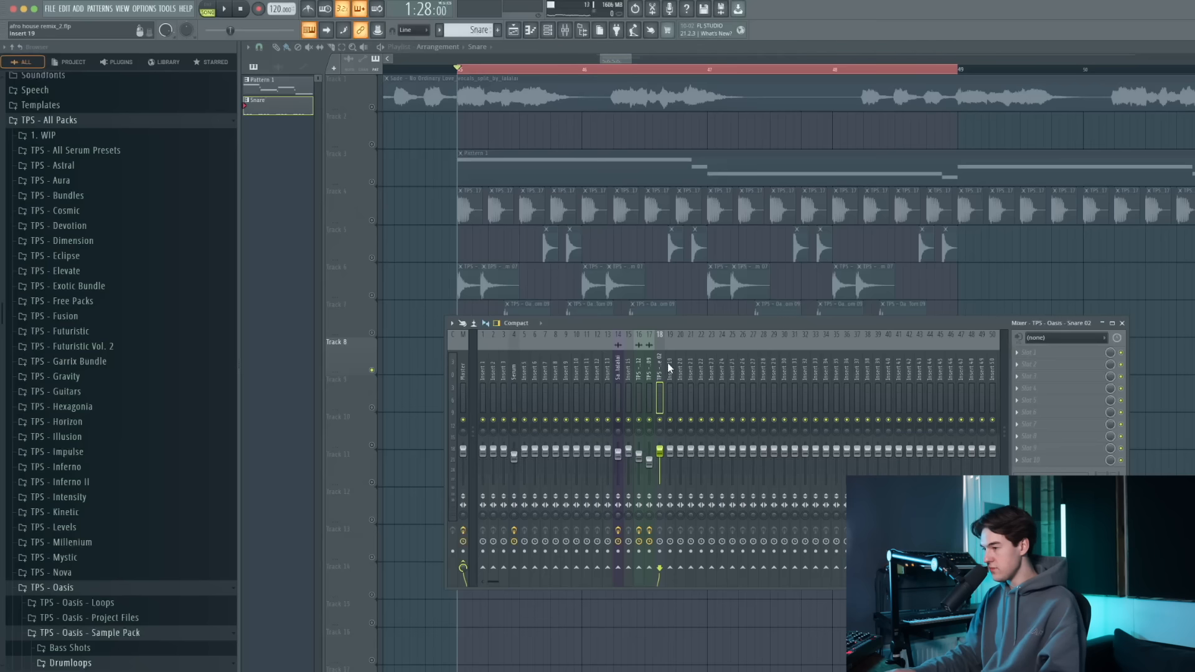
pyautogui.click(1024, 352)
pyautogui.click(1162, 486)
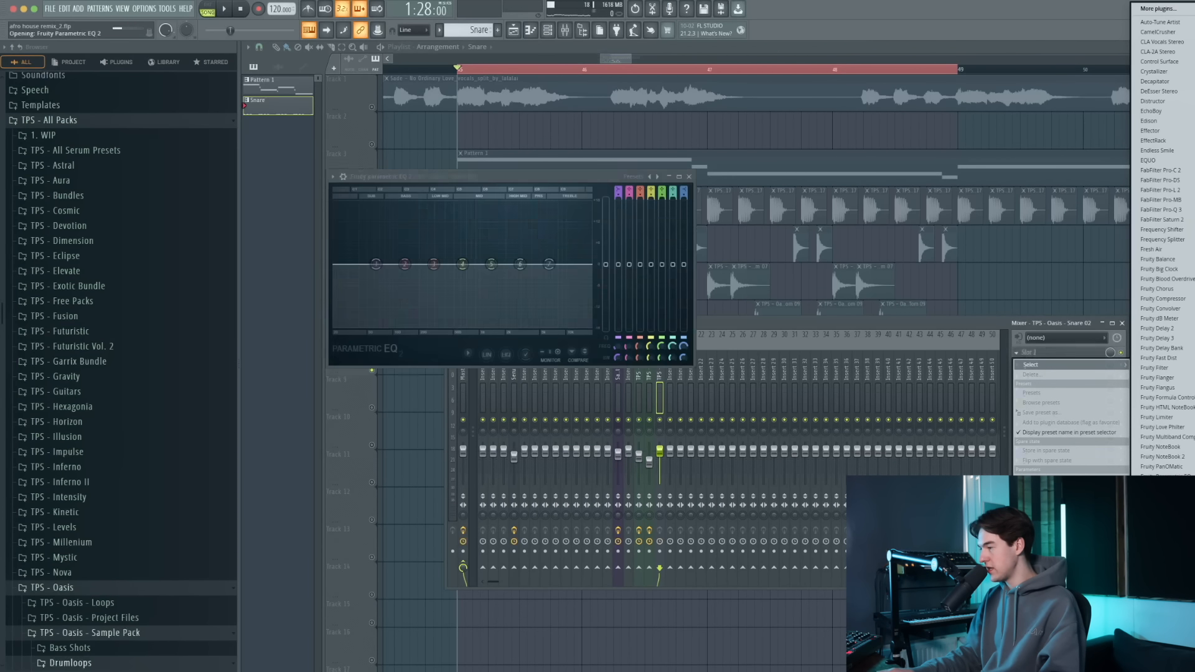
# Cut the snare's lows with EQ band 1 and boost its highs with bands 6 and 7 while the loop plays.
pyautogui.press('space')
pyautogui.moveTo(378, 265); pyautogui.dragTo(399, 328)
pyautogui.moveTo(550, 266)
pyautogui.mouseDown()
pyautogui.moveTo(547, 249)
pyautogui.moveTo(528, 260)
pyautogui.mouseUp()
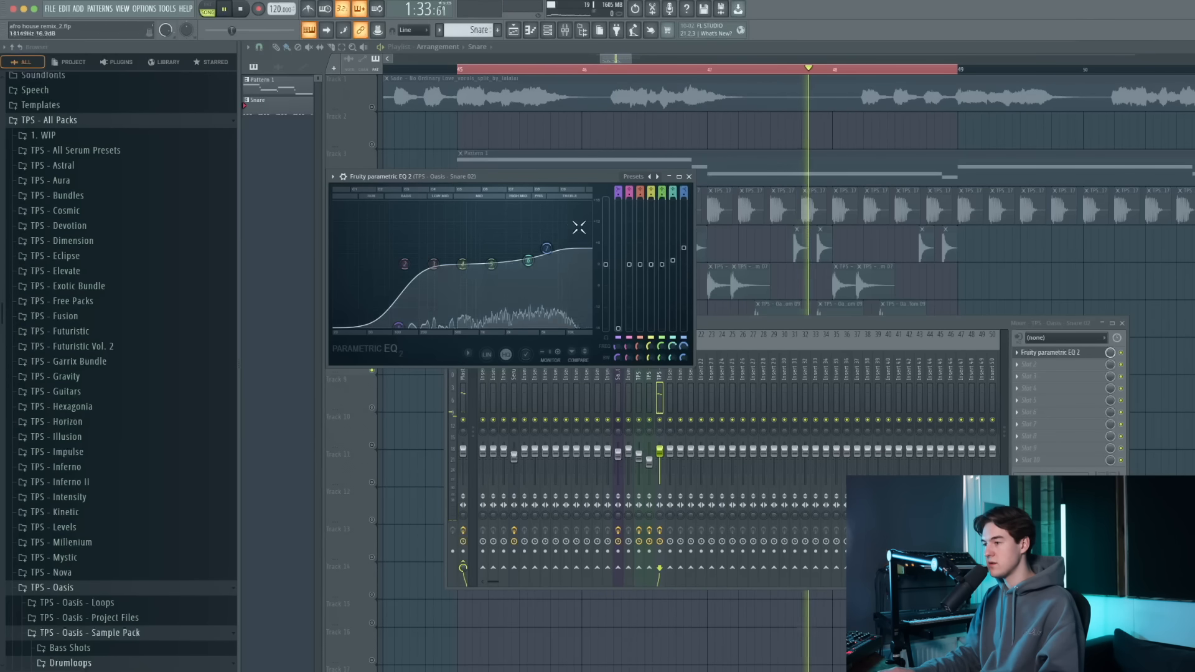
pyautogui.moveTo(399, 325); pyautogui.dragTo(390, 267)
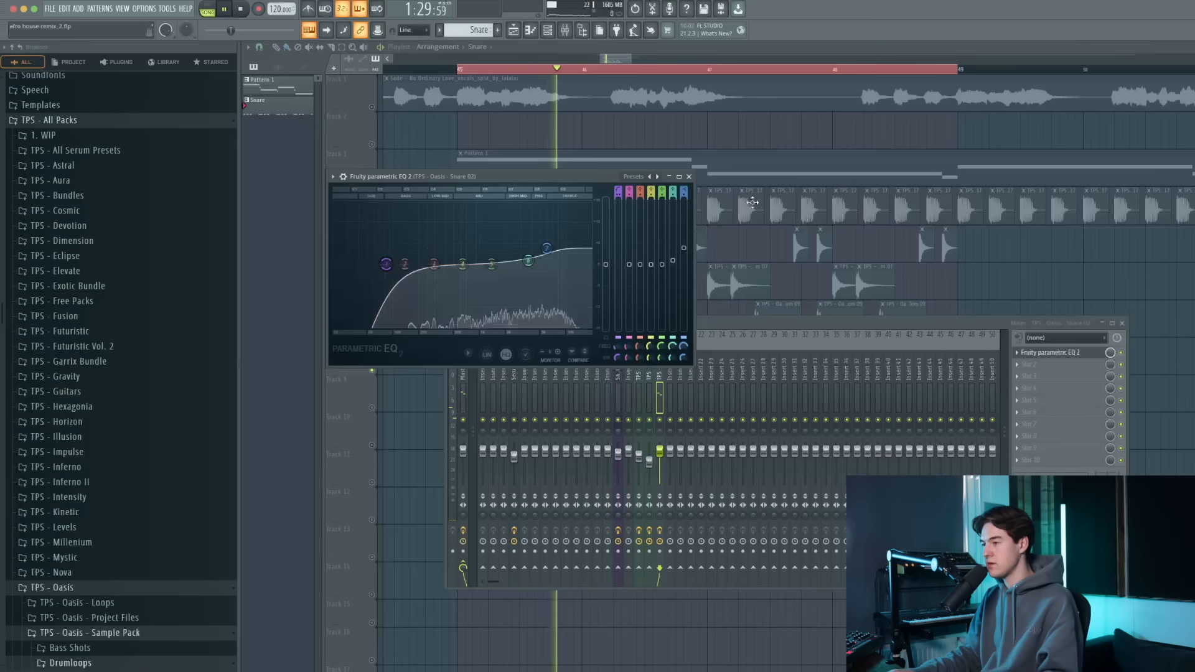
pyautogui.click(1051, 353)
pyautogui.press('space')
# Add ValhallaRoom after the EQ on the snare insert, with Decay at 0.34 s and Mix at 23.9 %.
pyautogui.click(1030, 364)
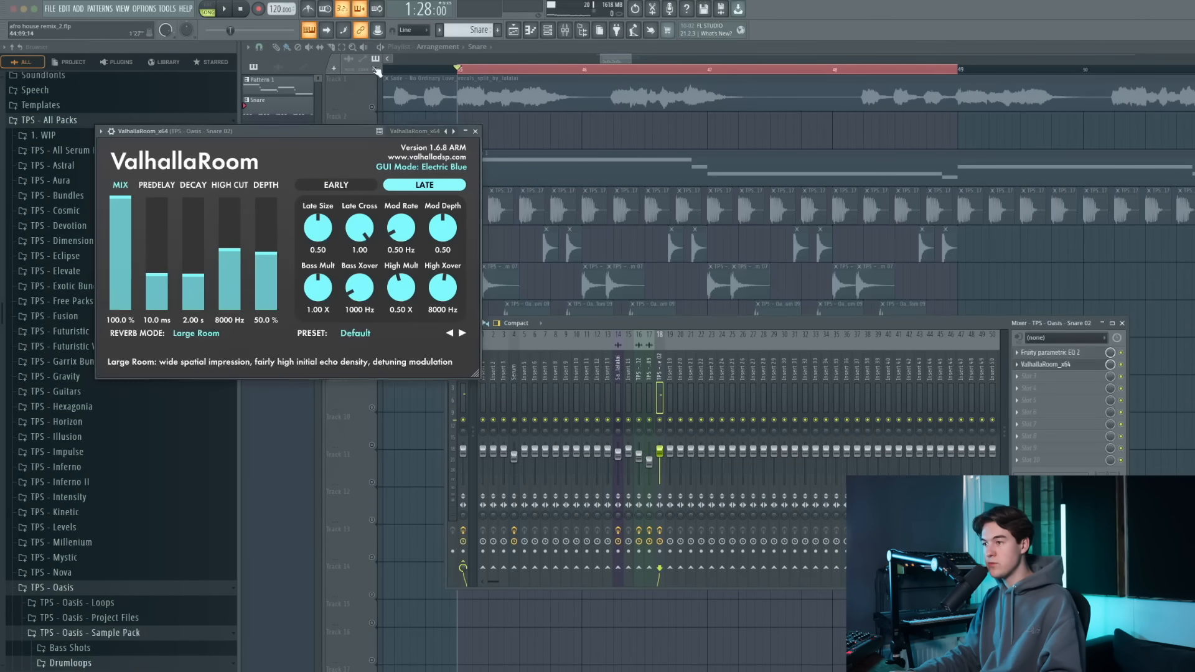
pyautogui.moveTo(306, 132); pyautogui.dragTo(393, 232)
pyautogui.press('space')
pyautogui.moveTo(279, 403); pyautogui.dragTo(279, 392)
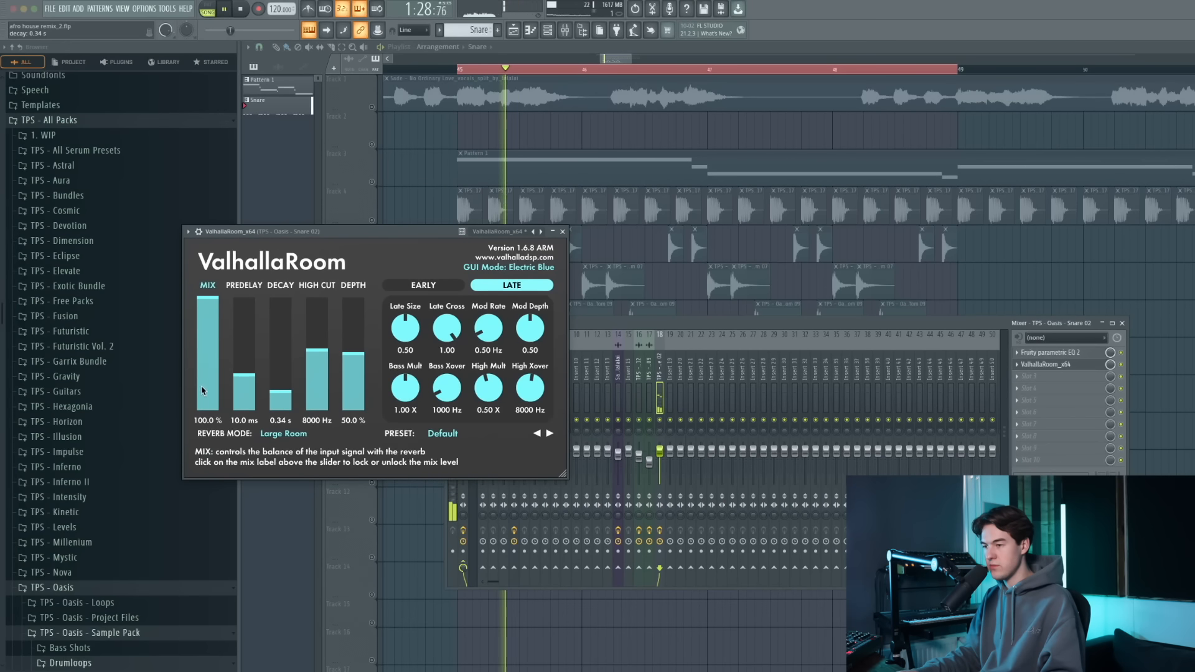
pyautogui.moveTo(204, 392); pyautogui.dragTo(214, 383)
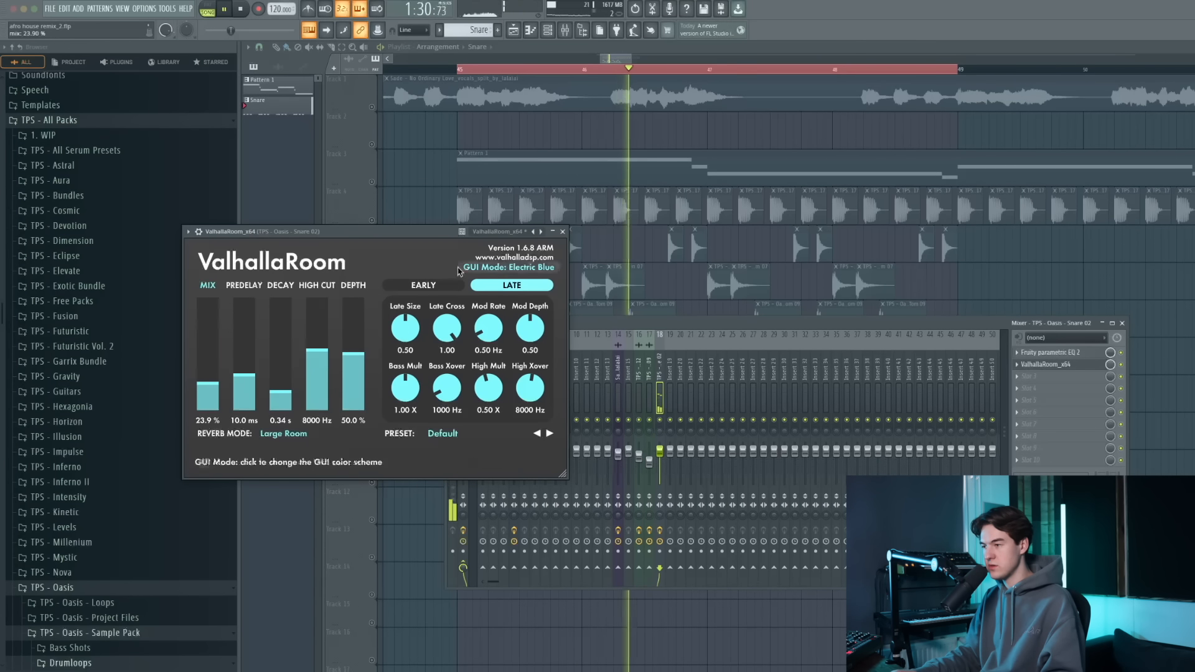
# Close the snare reverb and unmute Tracks 3 to 7 so the drums and bass play with the snare.
pyautogui.click(563, 231)
pyautogui.press('space')
pyautogui.click(378, 333)
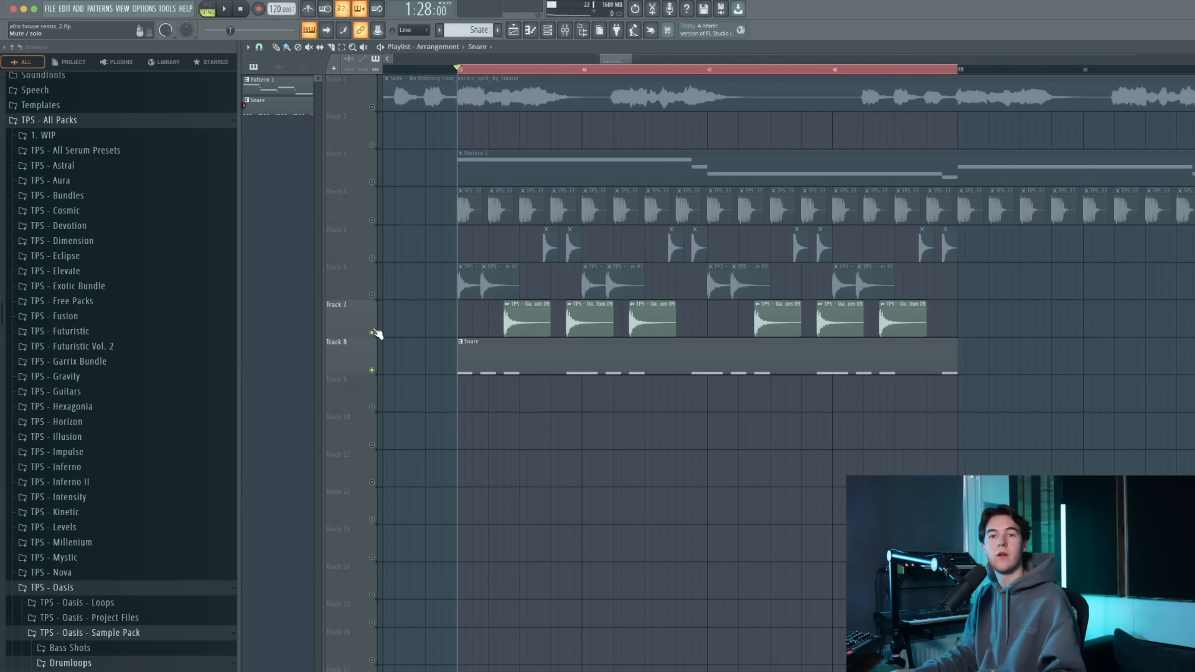
pyautogui.click(372, 297)
pyautogui.click(371, 258)
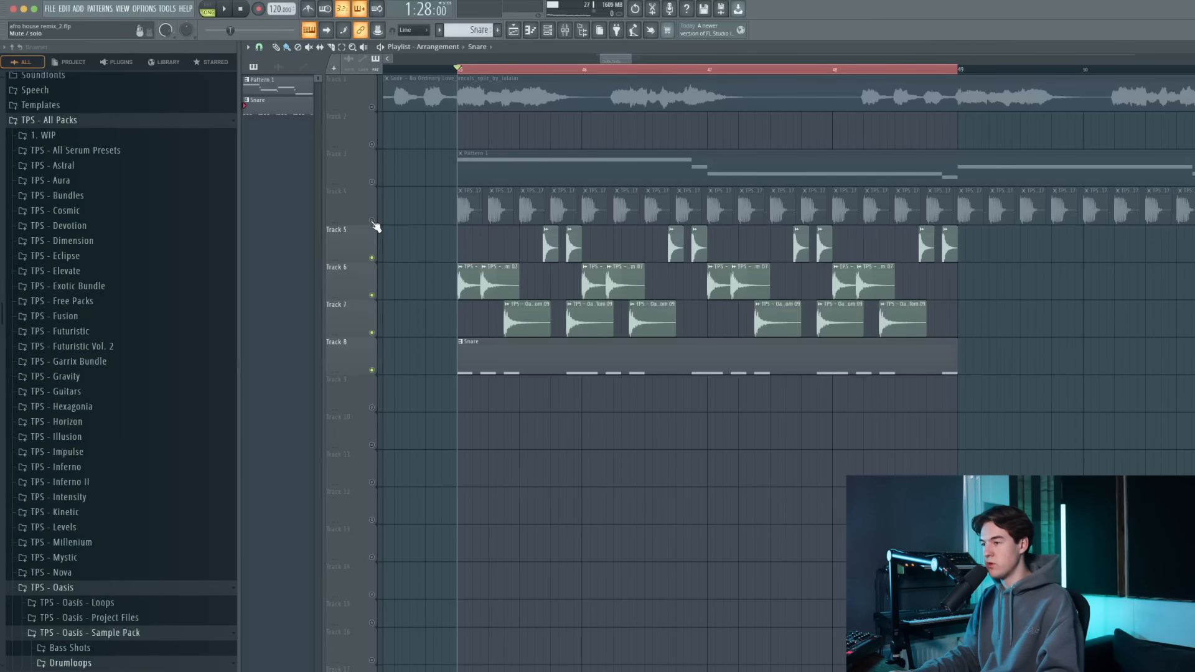
pyautogui.click(371, 220)
pyautogui.press('space')
# Add Fruity Stereo Shaper in slot 4 of the snare insert and offset its left/right delay and phase, checking it soloed and in the mix.
pyautogui.press('F9')
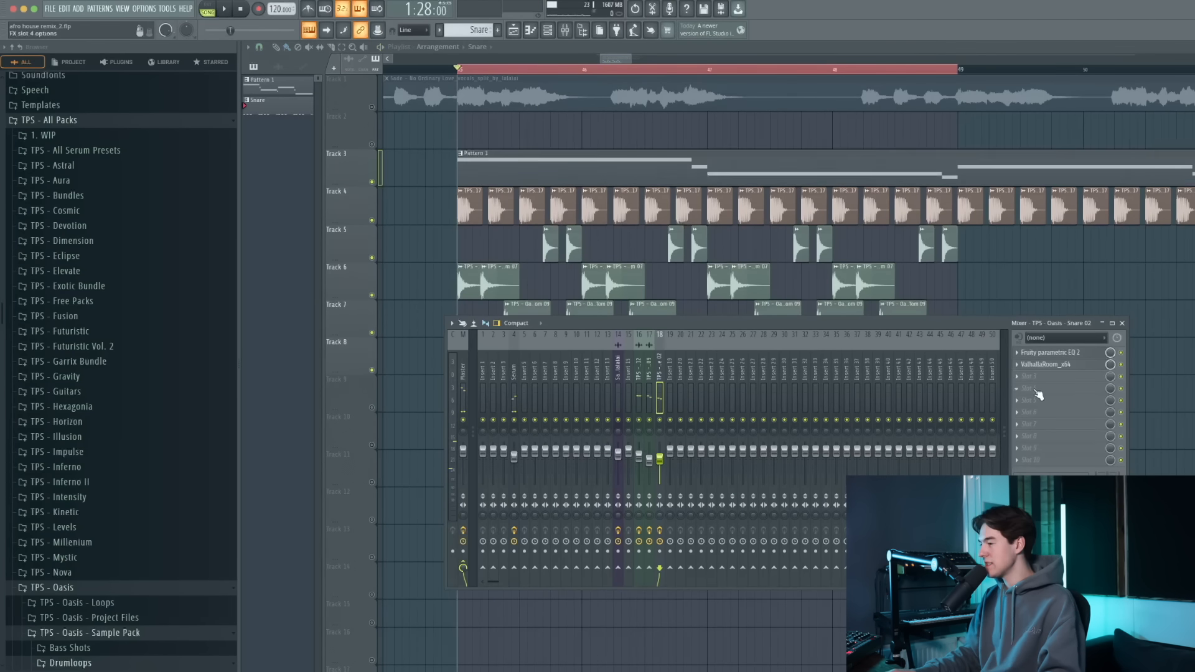
pyautogui.click(1034, 390)
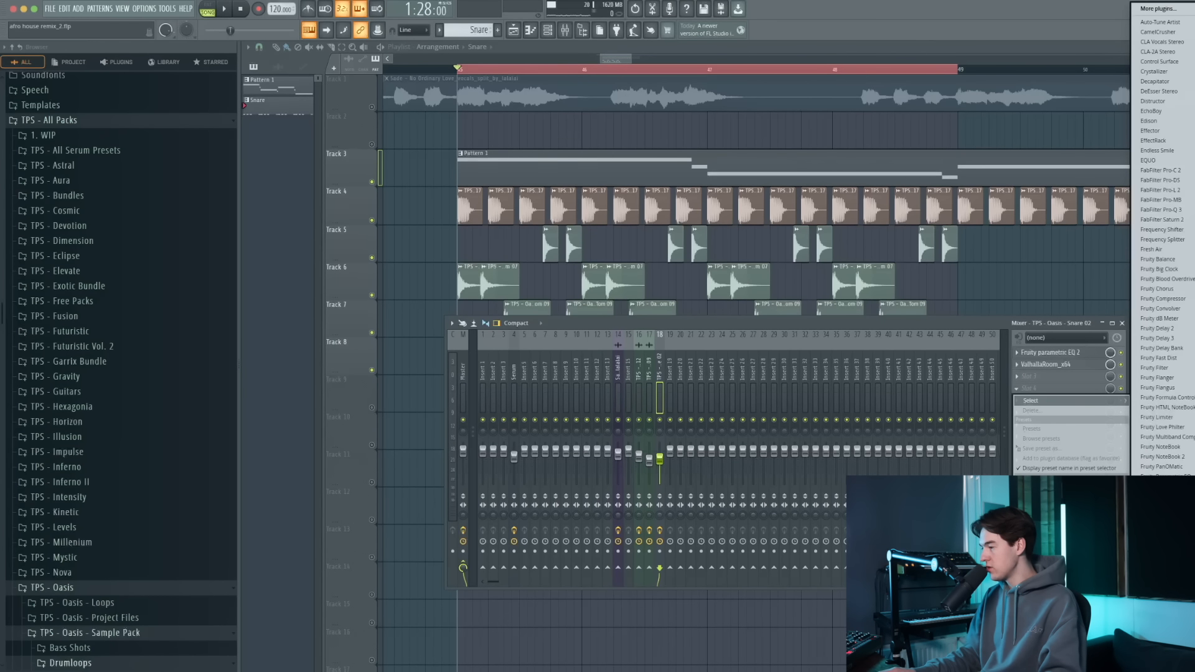
pyautogui.click(1162, 604)
pyautogui.rightClick(660, 419)
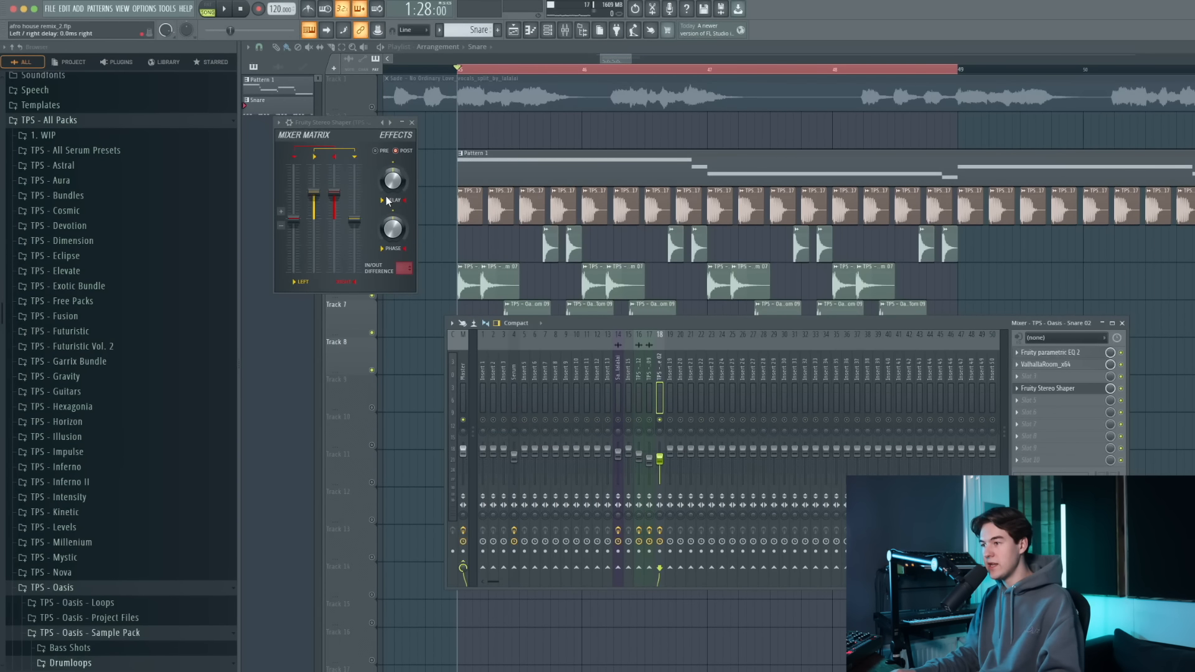
pyautogui.press('space')
pyautogui.scroll(-3, 387, 196)
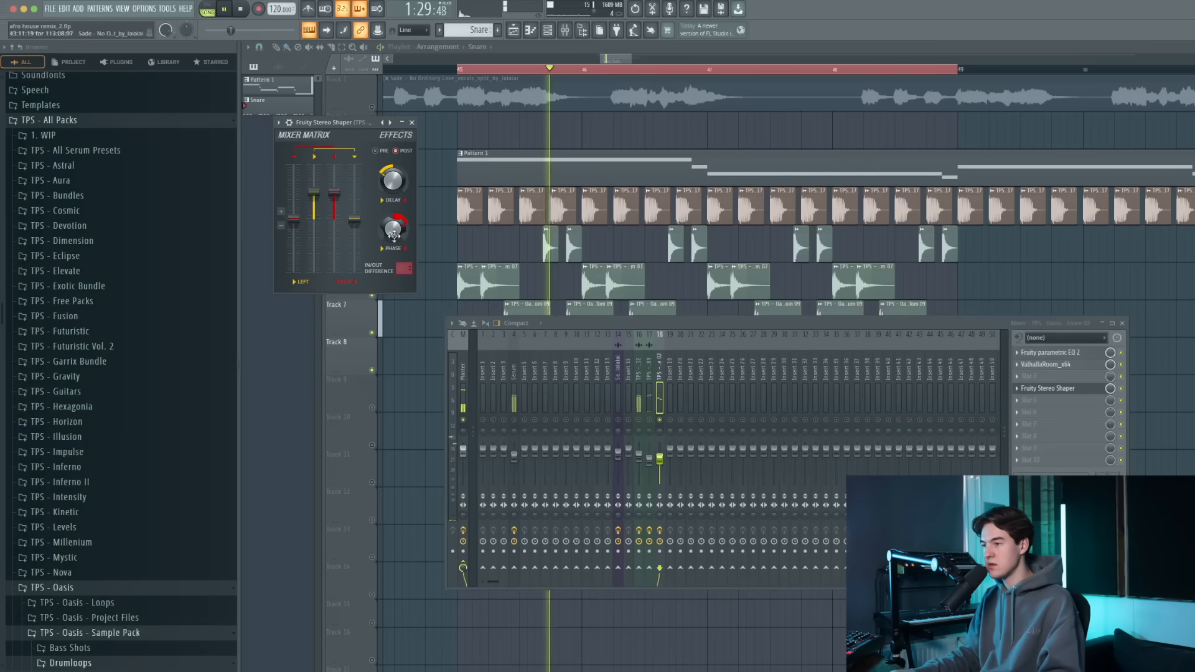
pyautogui.scroll(2, 391, 188)
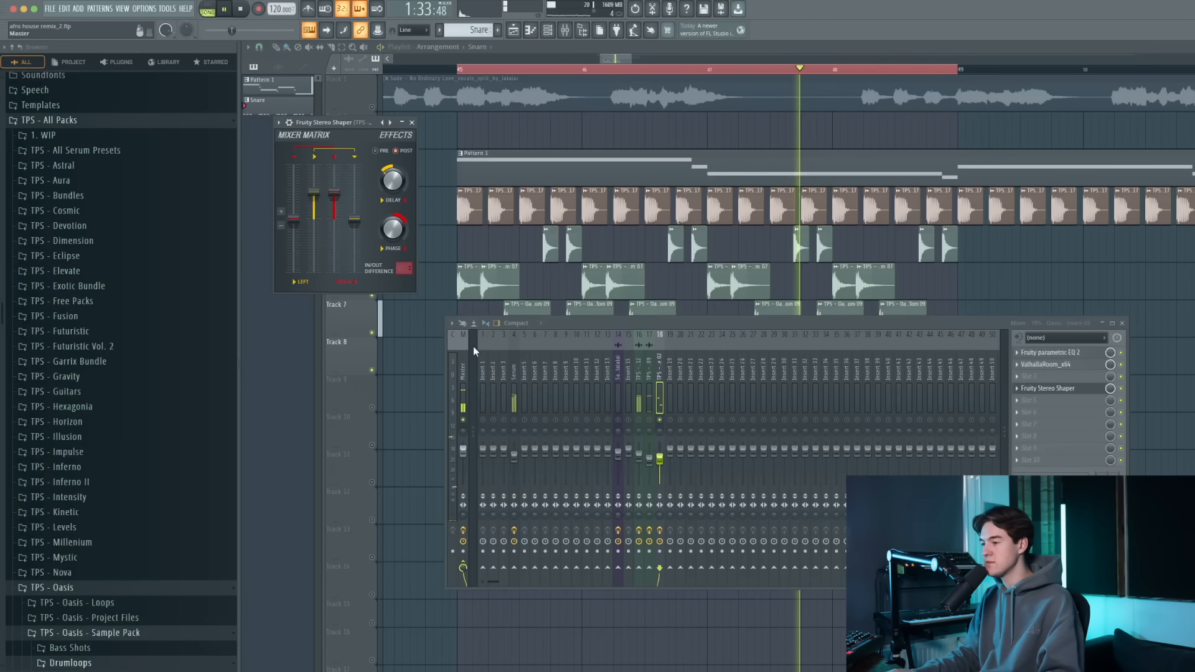
pyautogui.rightClick(658, 418)
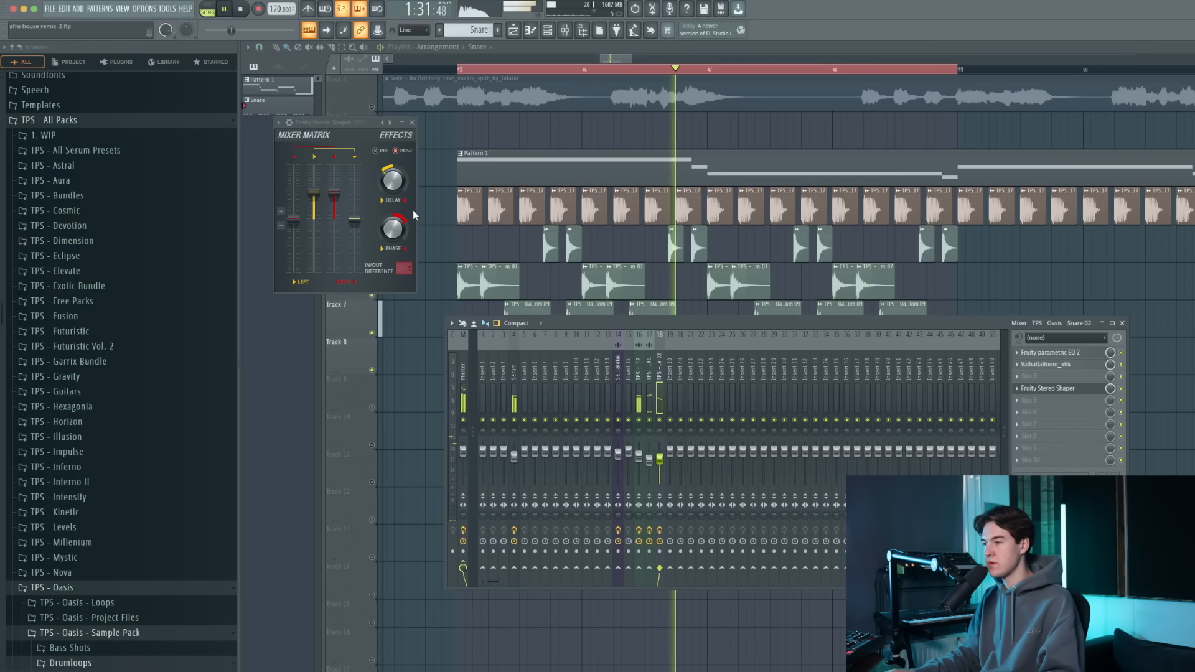
# Place TPS - Oasis - Shaker Loop 06 (120 BPM) on Track 9 in the loop region, soloed, with its channel volume at 37%.
pyautogui.moveTo(334, 123); pyautogui.dragTo(396, 155)
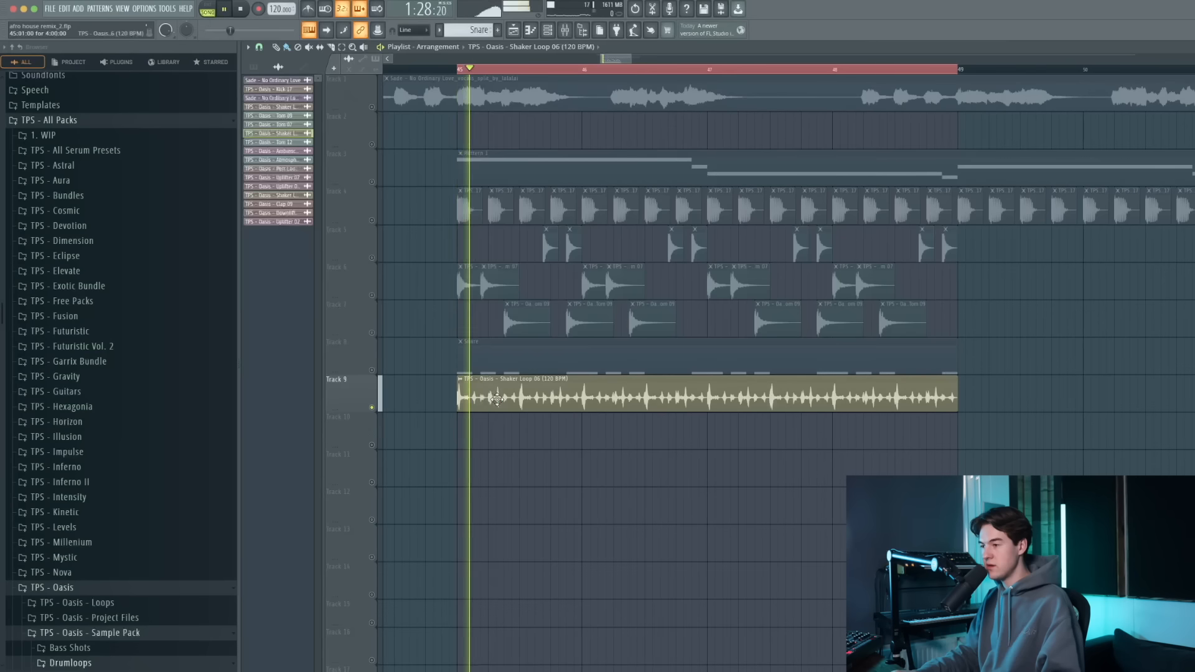
pyautogui.doubleClick(498, 393)
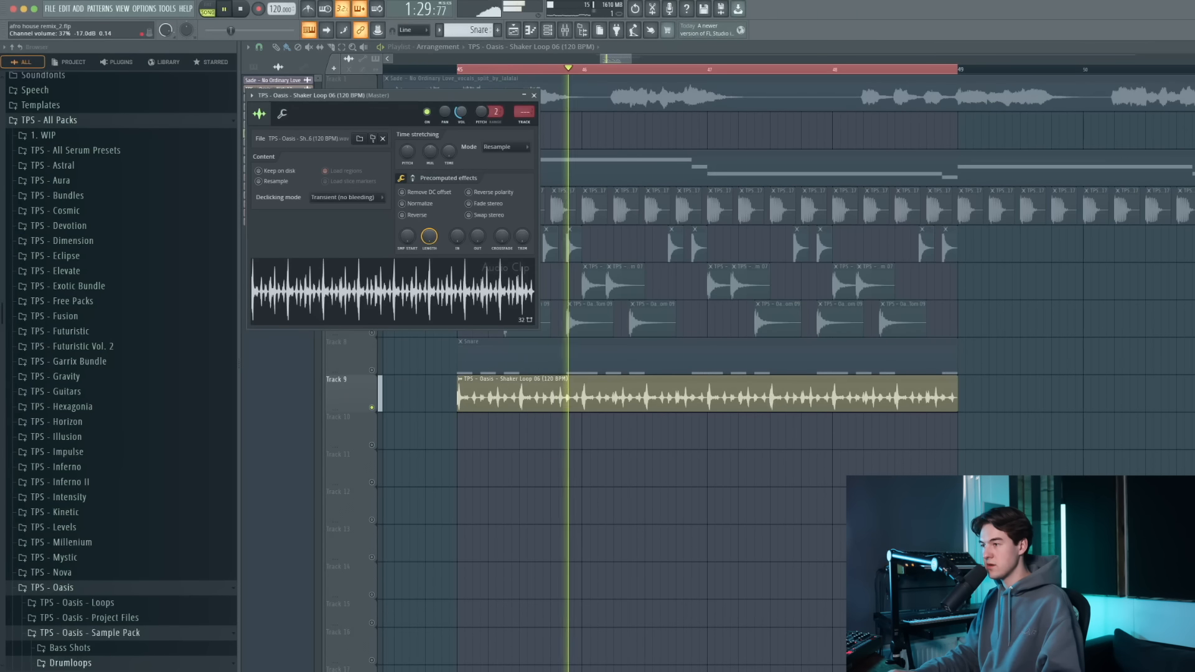
pyautogui.click(533, 95)
# Unmute Tracks 3 to 8 alongside Shaker Loop 06 while the loop plays.
pyautogui.click(372, 219)
pyautogui.click(371, 257)
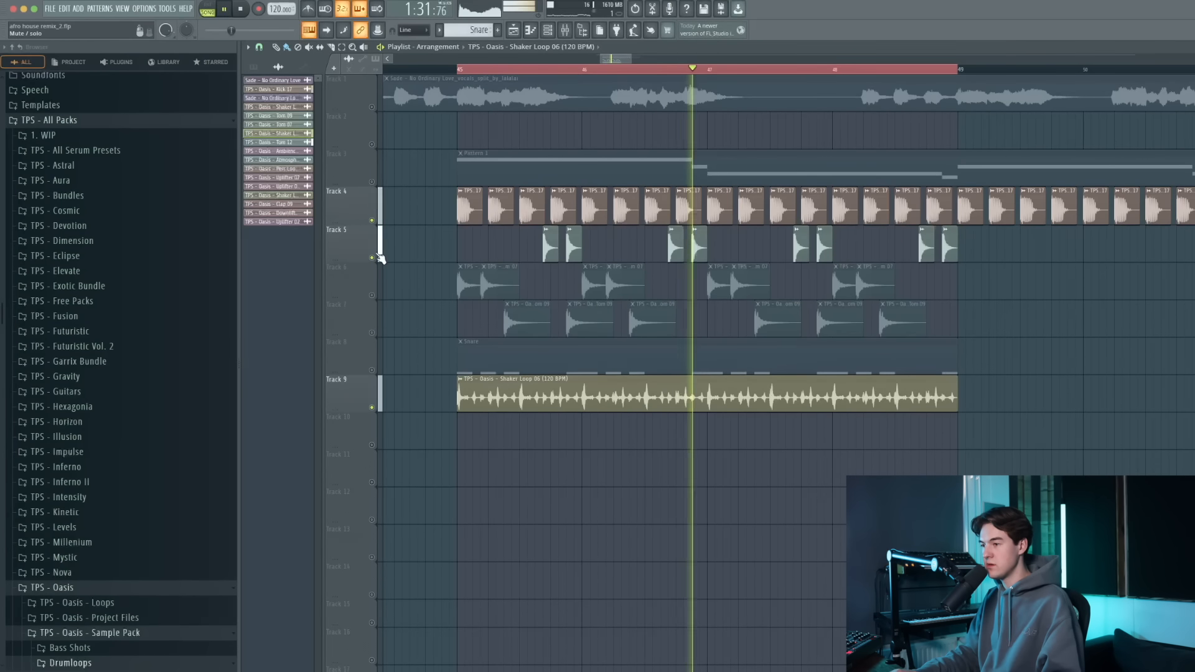
pyautogui.click(371, 294)
pyautogui.click(372, 332)
pyautogui.click(372, 369)
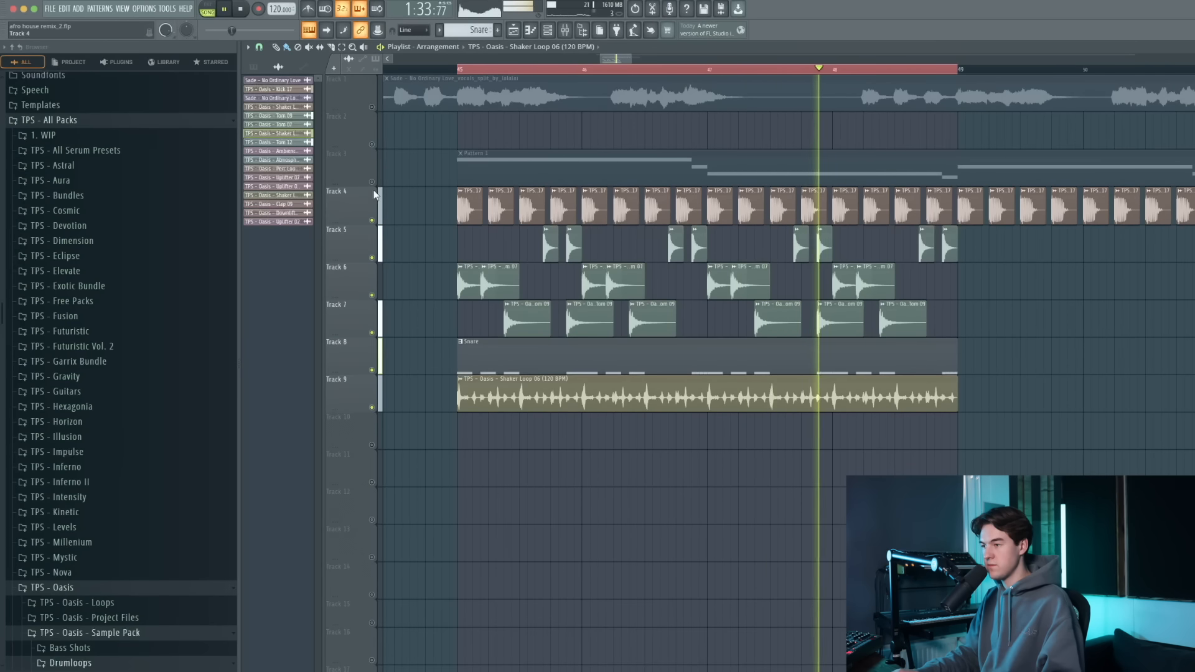
pyautogui.click(372, 181)
pyautogui.press('space')
# Place TPS - Oasis - Shaker Loop 10 (120 BPM) on Track 10, solo it and set its channel volume to 36%.
pyautogui.moveTo(274, 107); pyautogui.dragTo(487, 435)
pyautogui.rightClick(372, 445)
pyautogui.press('space')
pyautogui.doubleClick(487, 435)
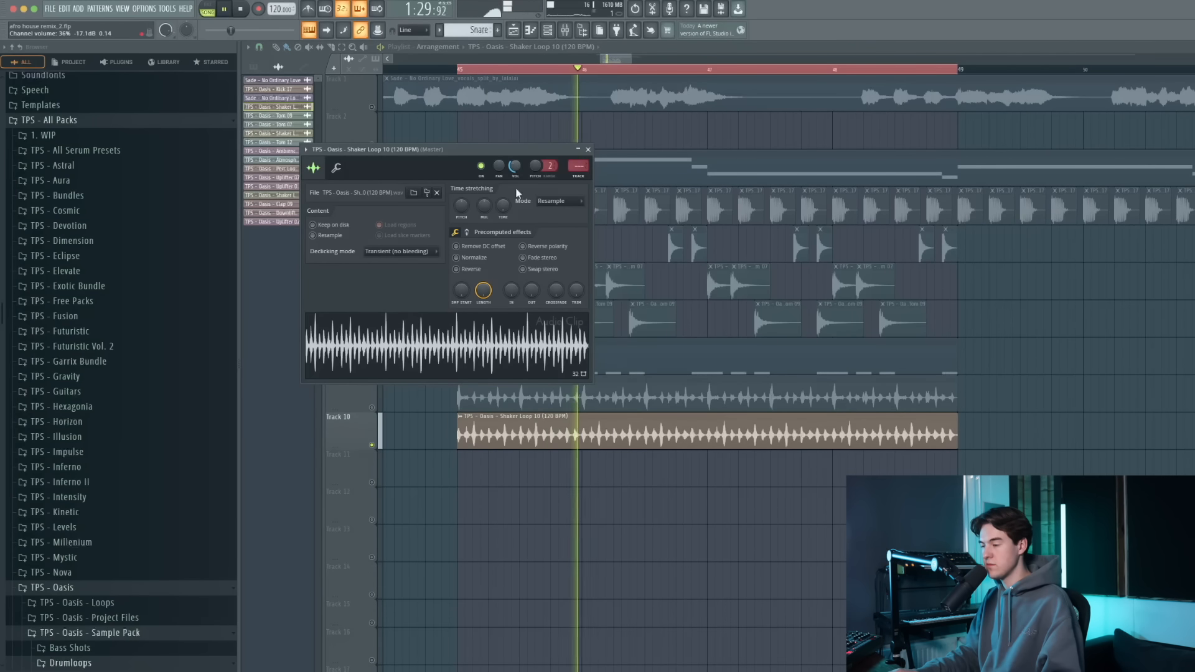
pyautogui.press('Escape')
pyautogui.rightClick(471, 430)
pyautogui.press('super+z')
# Bring the other tracks back in alongside Shaker Loop 10 and mute the vocal on Track 1 while the loop plays.
pyautogui.click(372, 408)
pyautogui.click(372, 370)
pyautogui.click(372, 333)
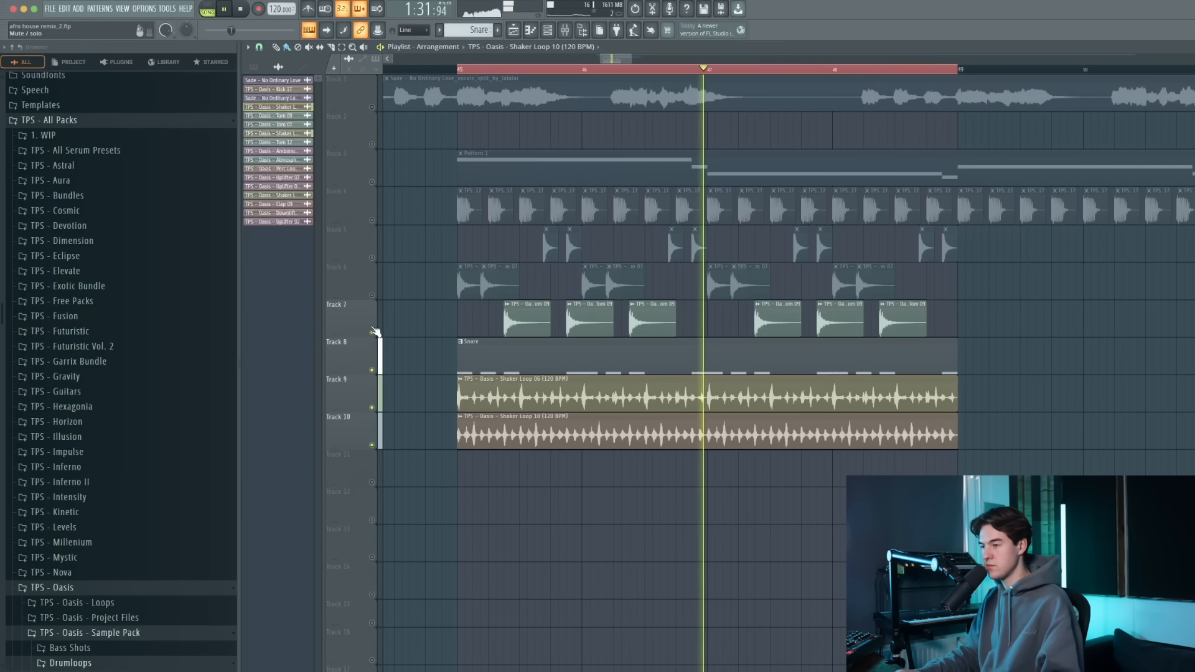
pyautogui.rightClick(372, 333)
pyautogui.press('space')
pyautogui.press('space')
pyautogui.click(372, 107)
pyautogui.press('space')
pyautogui.press('space')
# Lower the channel volume of Shaker Loop 10 to 28% and of Shaker Loop 06 to about 31%.
pyautogui.doubleClick(492, 433)
pyautogui.moveTo(519, 158); pyautogui.dragTo(516, 165)
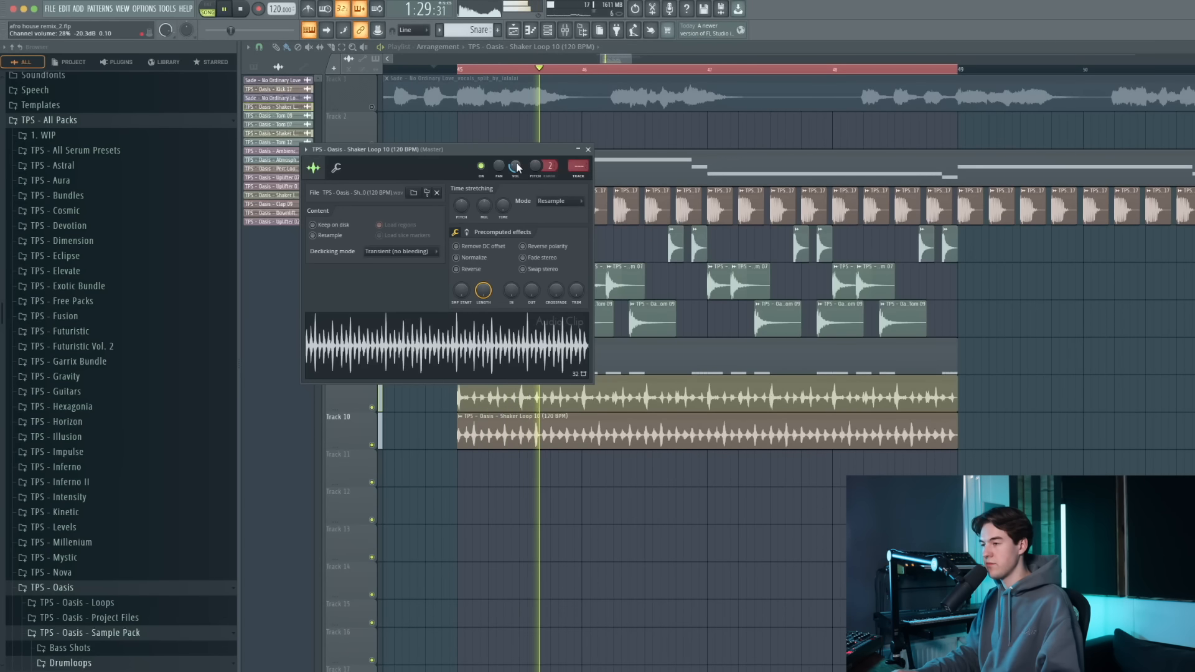
pyautogui.click(587, 150)
pyautogui.doubleClick(607, 400)
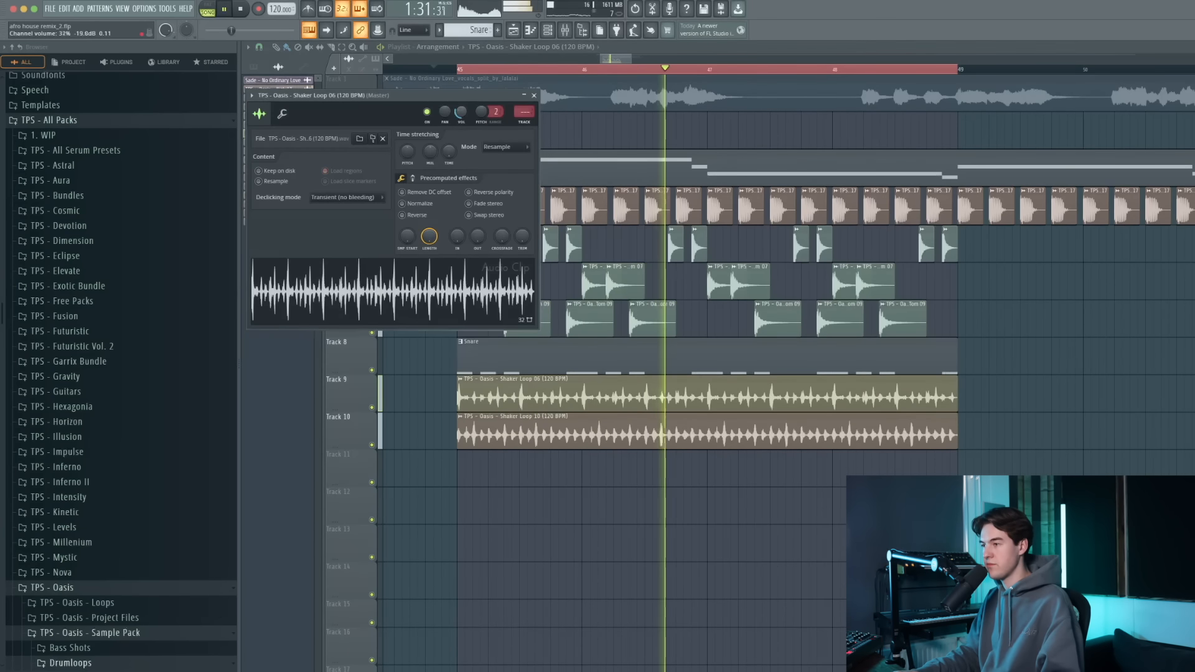
# Pan Shaker Loop 10 slightly to the left and stop playback.
pyautogui.doubleClick(539, 428)
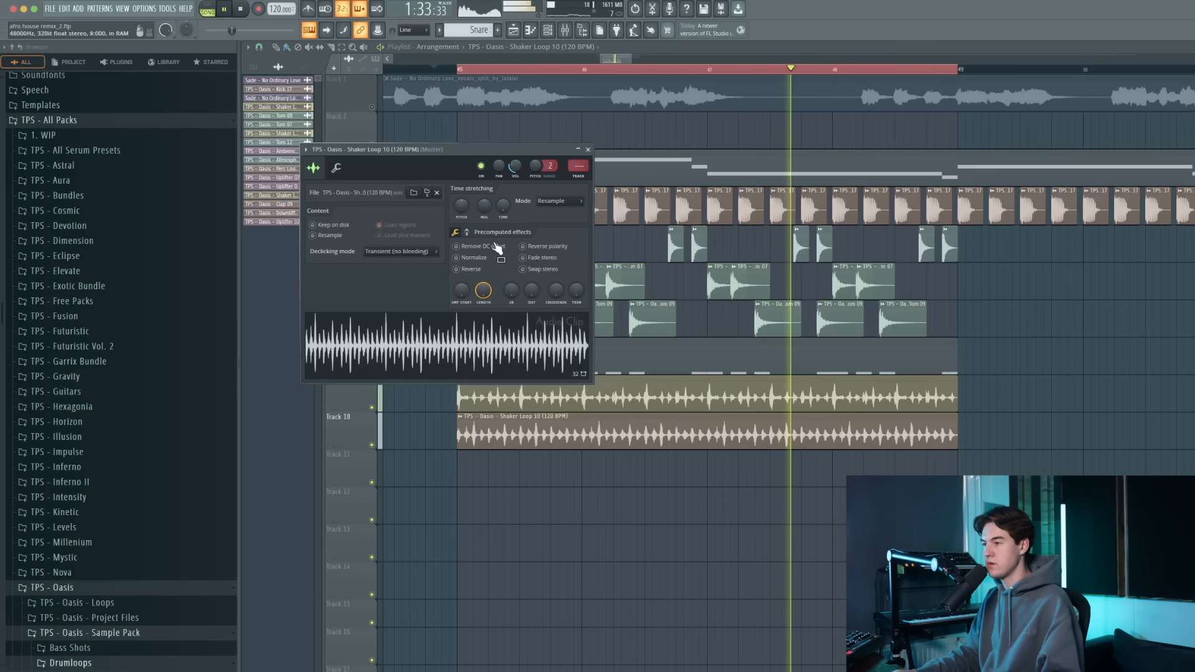
pyautogui.moveTo(499, 165); pyautogui.dragTo(499, 172)
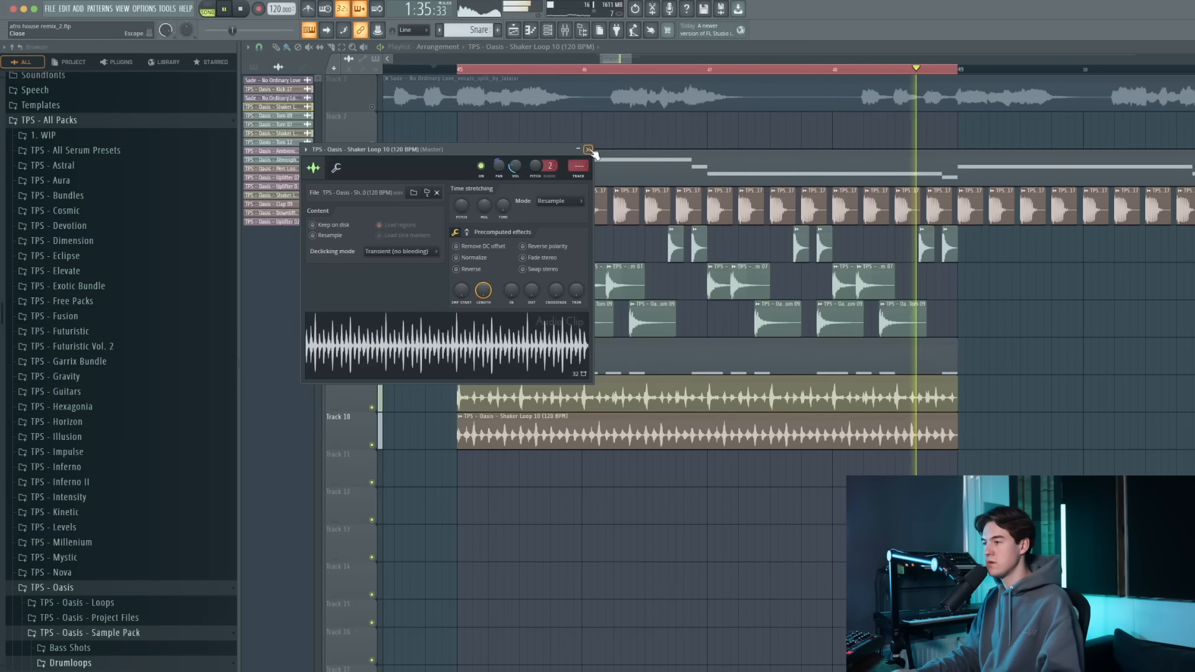
pyautogui.click(587, 149)
pyautogui.press('space')
# Place TPS - Oasis - Perc Loop 16 (120 BPM) on Track 11, play it with only the kick and set its channel volume to 65%.
pyautogui.moveTo(282, 168); pyautogui.dragTo(487, 406)
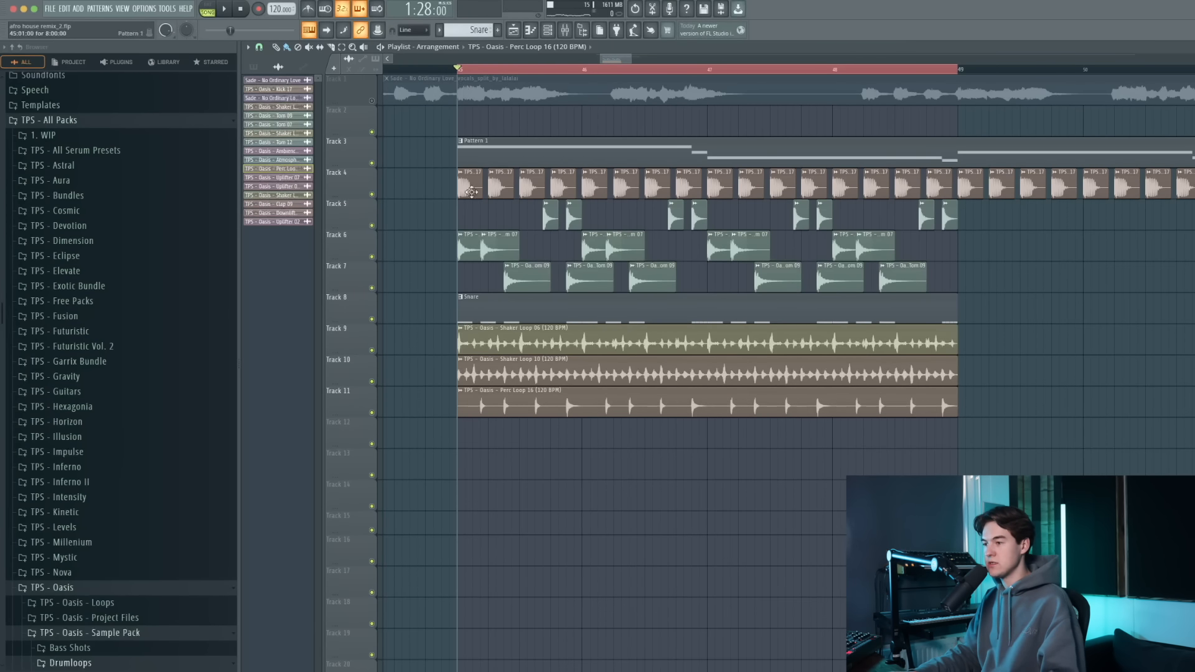
pyautogui.keyDown('alt'); pyautogui.scroll(3, 486, 435); pyautogui.keyUp('alt')
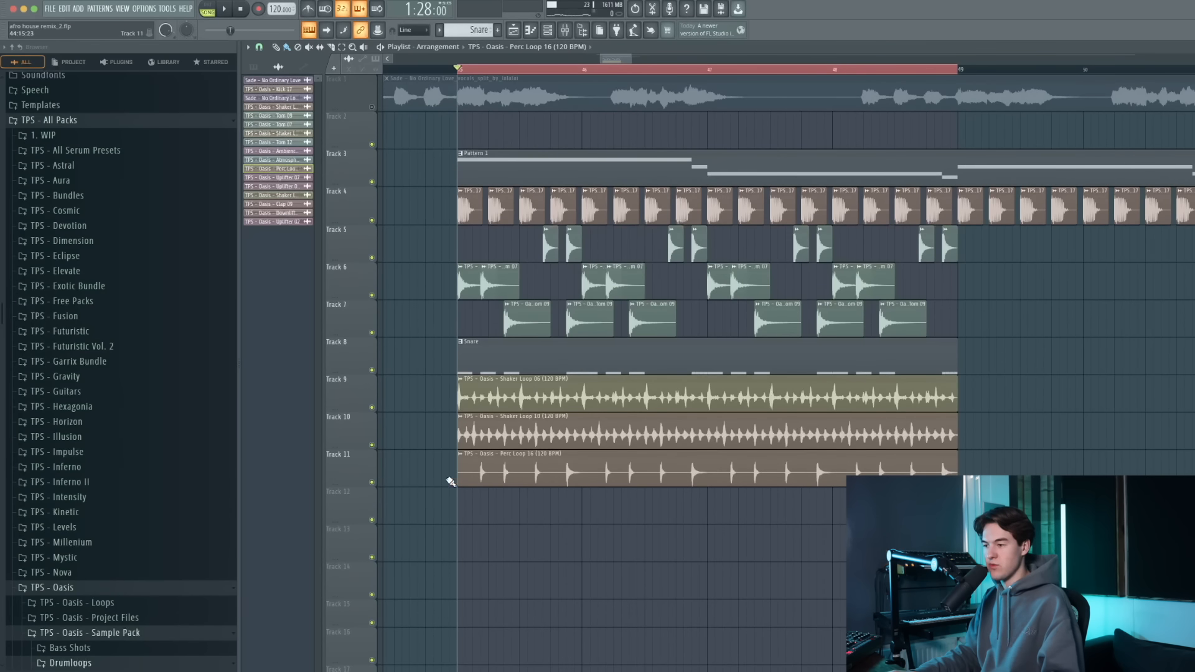
pyautogui.rightClick(372, 483)
pyautogui.press('space')
pyautogui.click(367, 220)
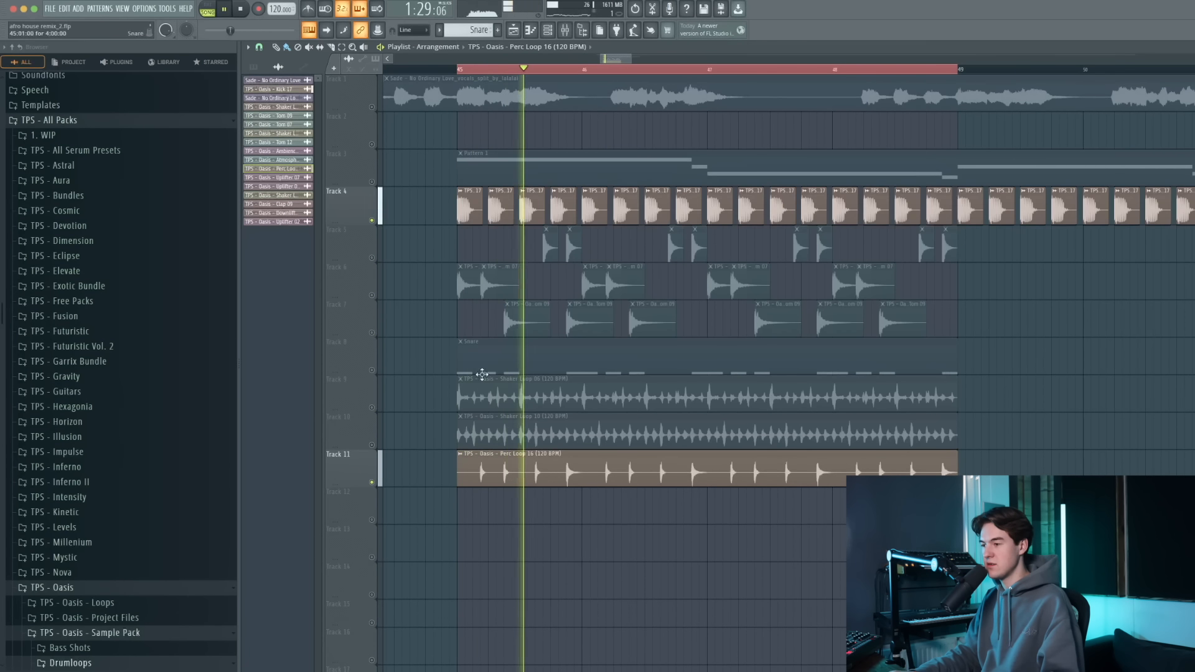
pyautogui.doubleClick(557, 478)
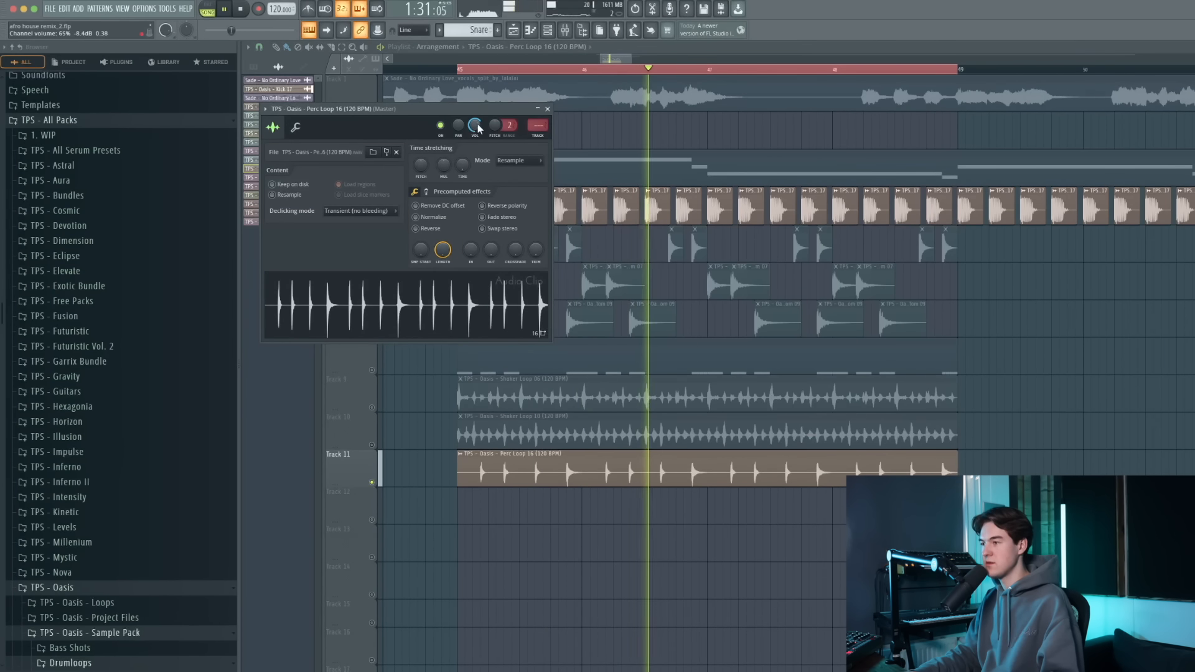
pyautogui.press('Escape')
# Unmute Tracks 5 to 10 and lower the Perc Loop 16 channel volume to 40%.
pyautogui.moveTo(377, 445); pyautogui.dragTo(374, 258)
pyautogui.press('space')
pyautogui.press('space')
pyautogui.doubleClick(565, 481)
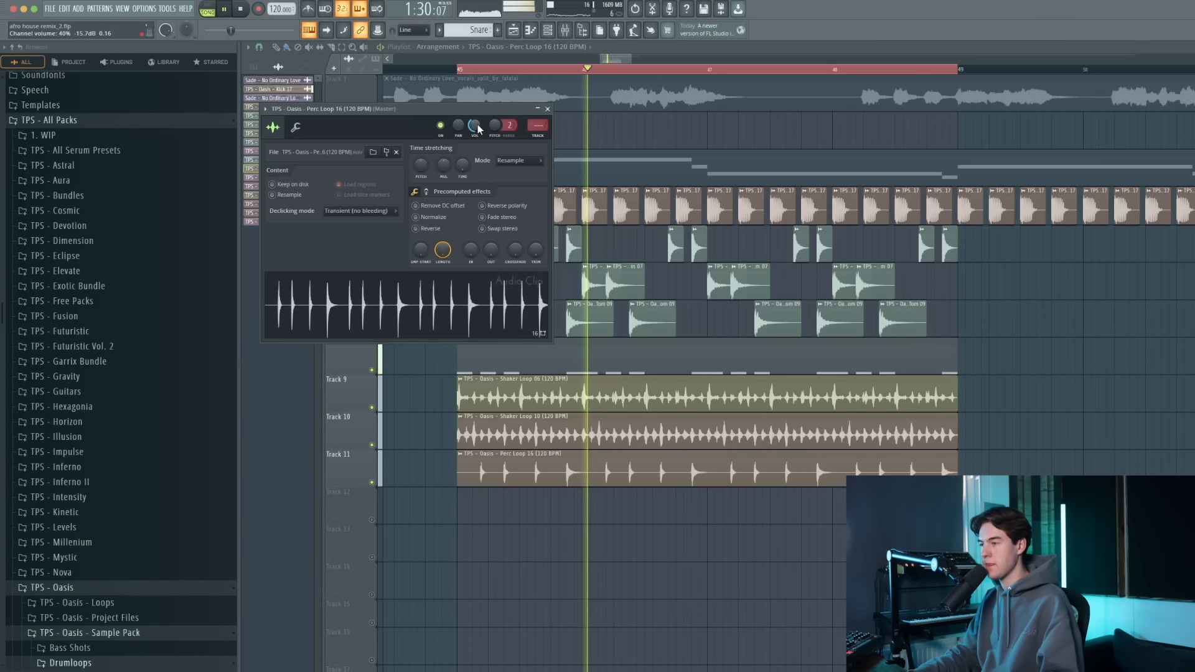
pyautogui.press('Escape')
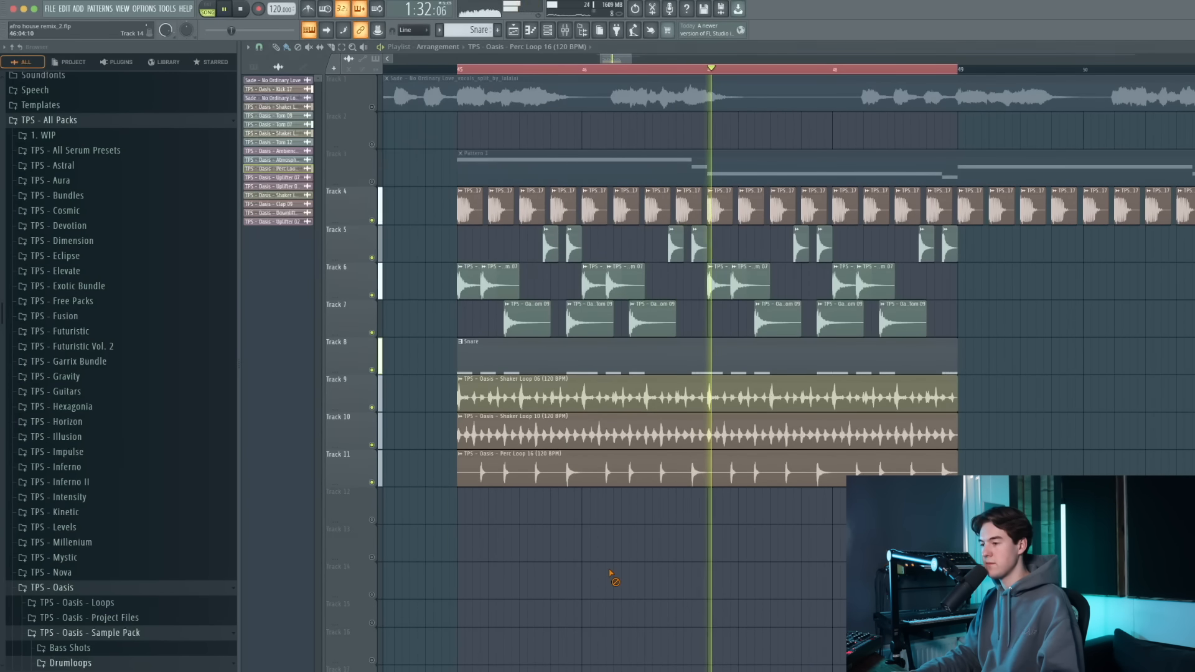
# Solo Track 11, route Perc Loop 16 to mixer insert 19 and add Fruity Reeverb 2 in slot 2.
pyautogui.rightClick(374, 485)
pyautogui.press('space')
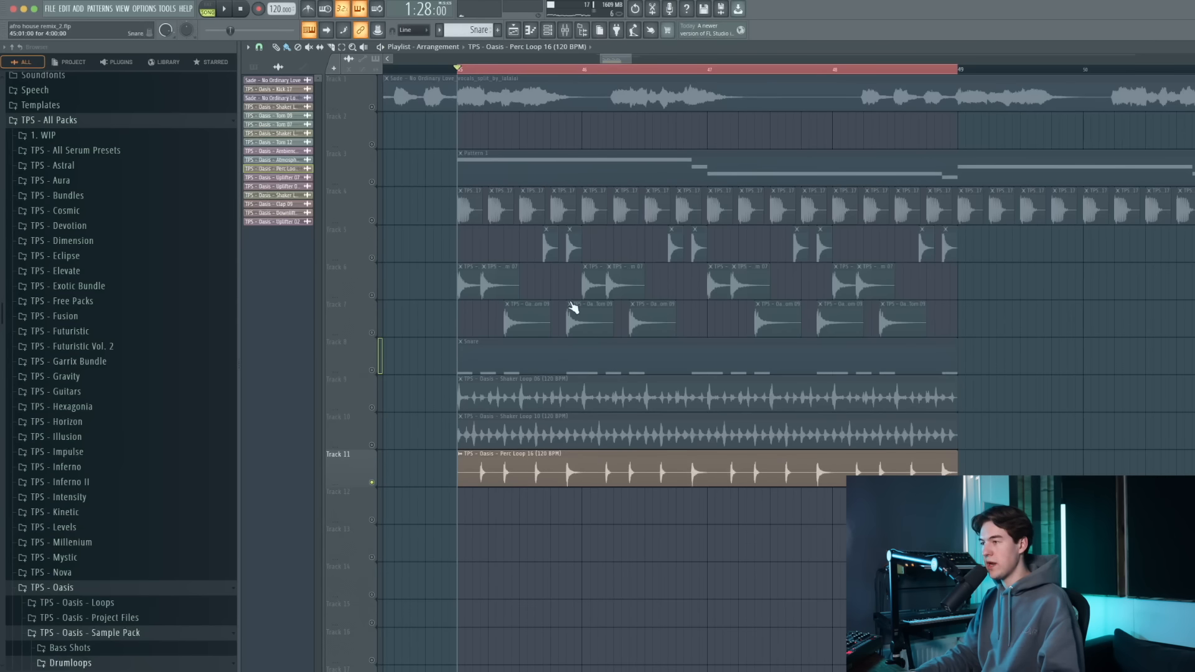
pyautogui.click(583, 31)
pyautogui.click(671, 377)
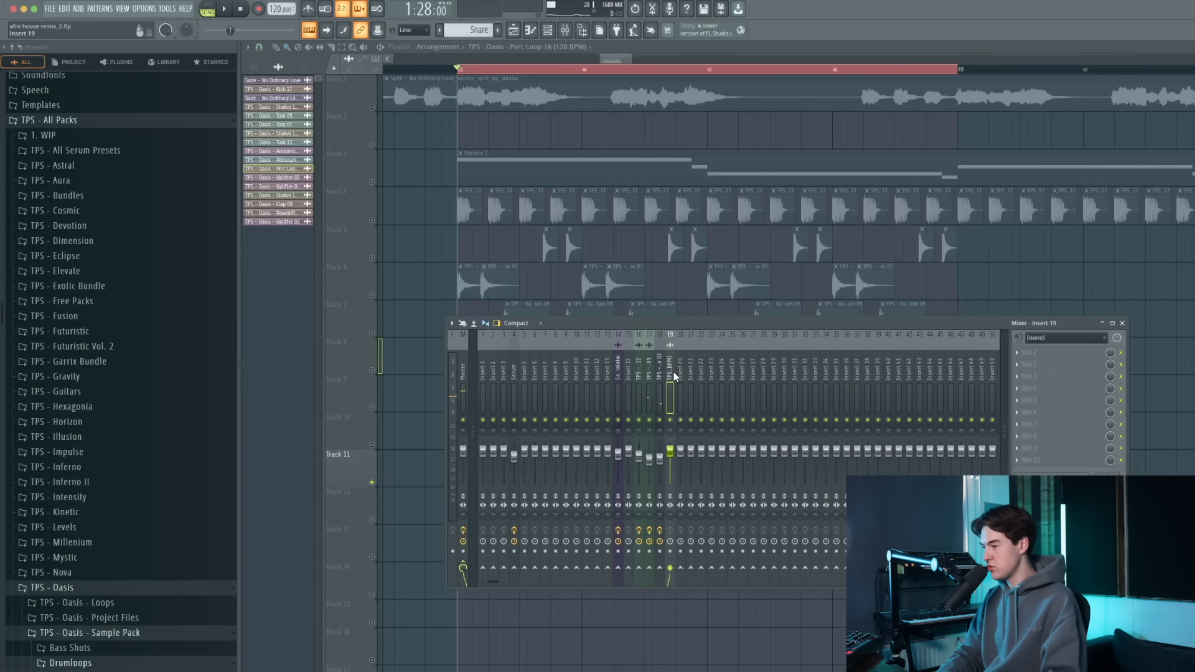
pyautogui.click(1045, 364)
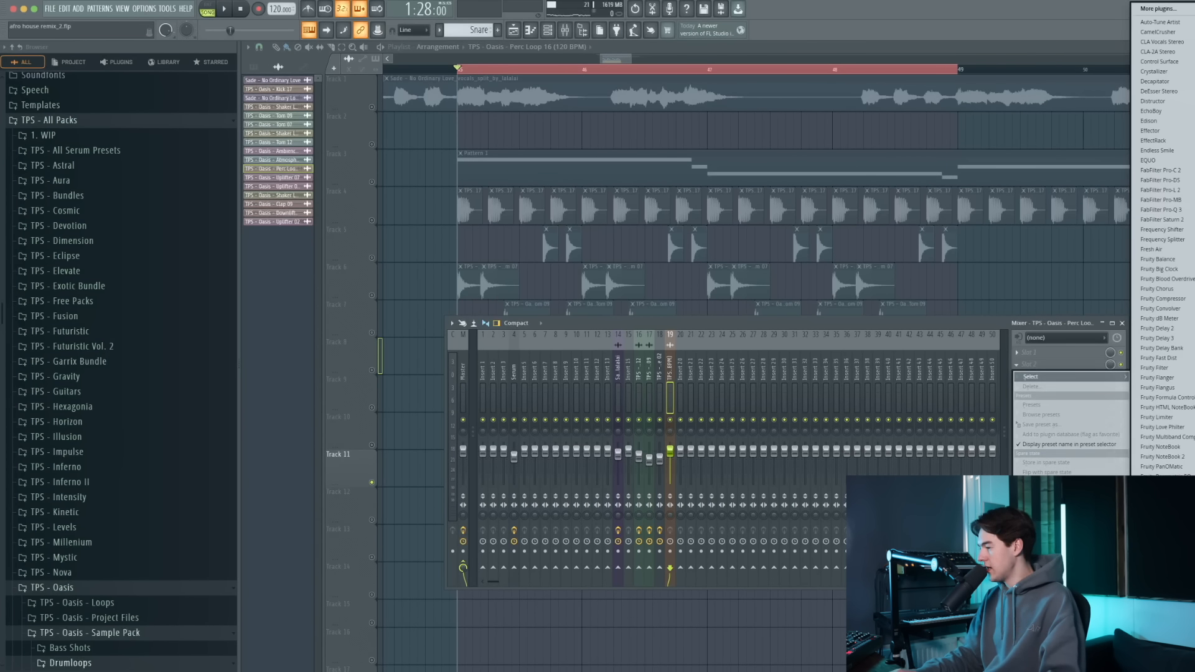
pyautogui.click(1159, 534)
# Set the percussion reverb's decay time to 1.1 sec and lower its wet level while the loop plays.
pyautogui.moveTo(373, 107); pyautogui.dragTo(562, 209)
pyautogui.press('space')
pyautogui.moveTo(579, 257); pyautogui.dragTo(579, 252)
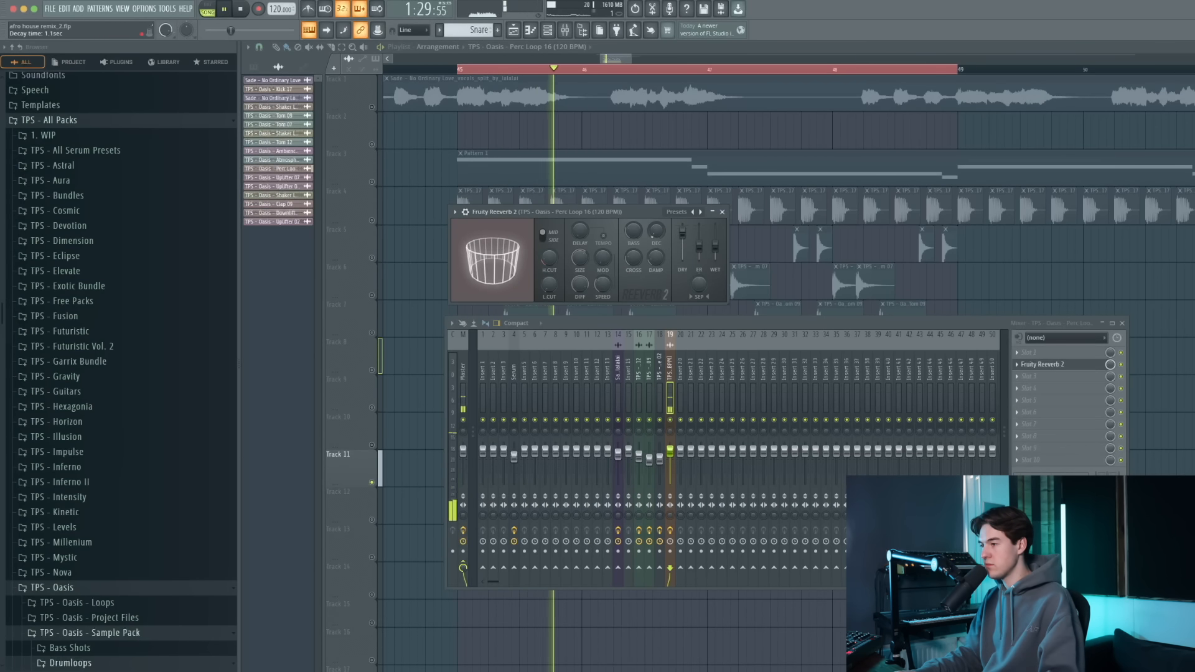
pyautogui.moveTo(715, 230); pyautogui.dragTo(719, 254)
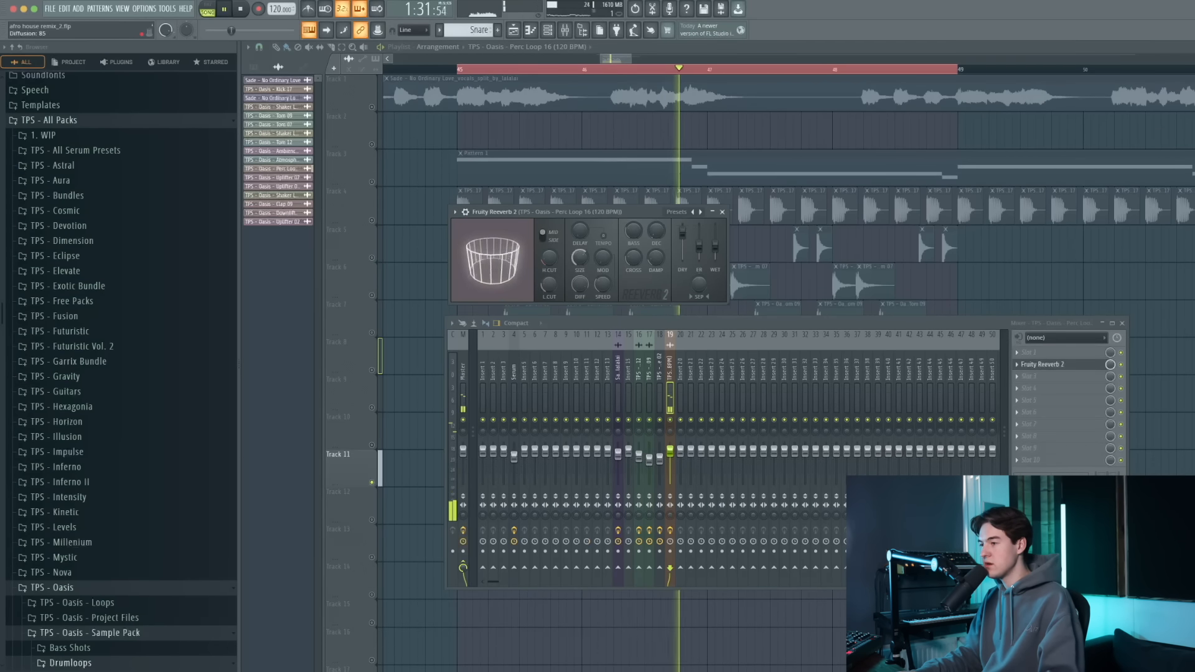
pyautogui.click(722, 212)
pyautogui.press('F9')
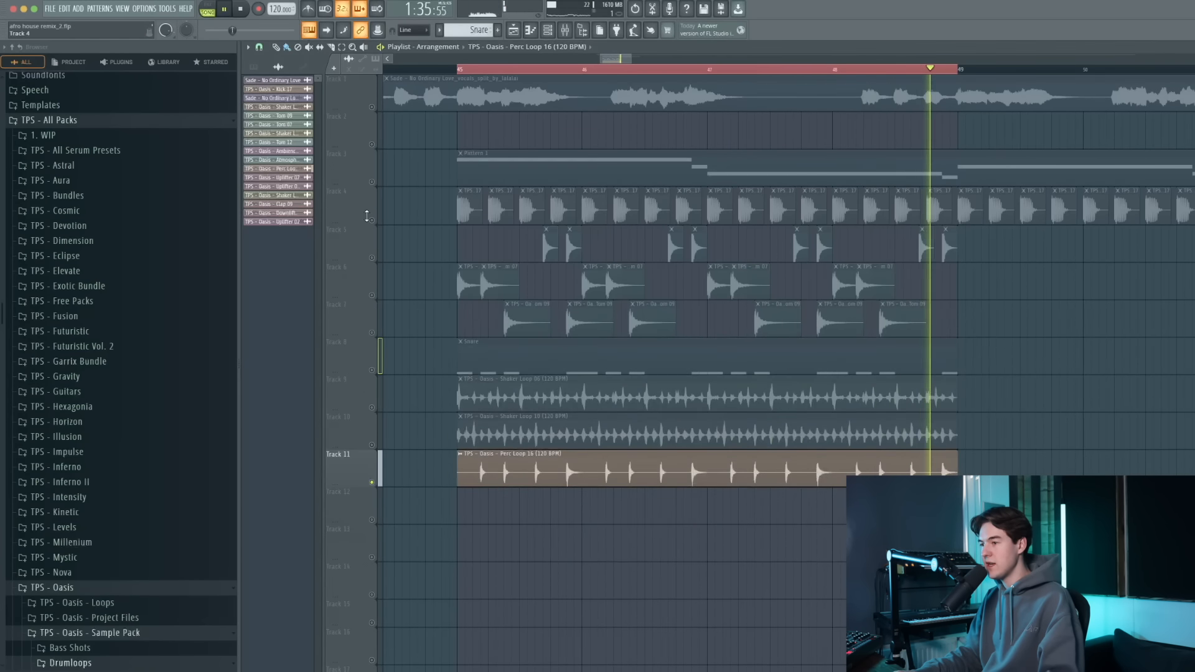
# Unmute Tracks 4 to 10 alongside the percussion and check the Shaker Loop 06 channel settings.
pyautogui.moveTo(379, 244); pyautogui.dragTo(376, 408)
pyautogui.click(375, 408)
pyautogui.click(374, 445)
pyautogui.doubleClick(489, 397)
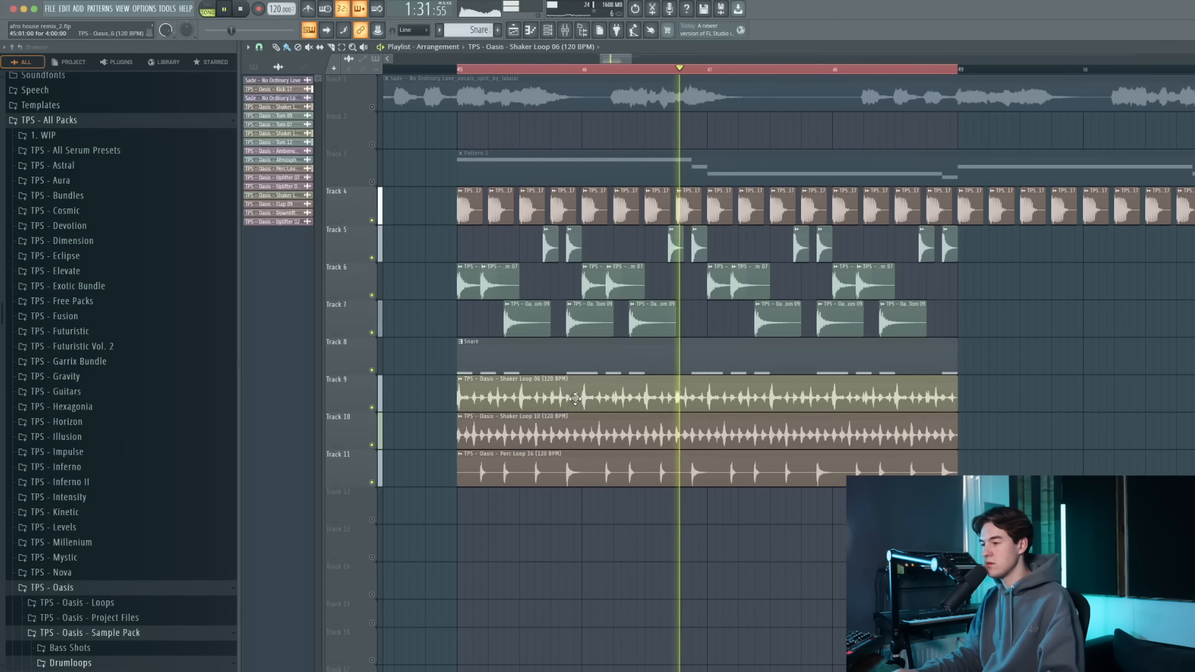
pyautogui.click(534, 95)
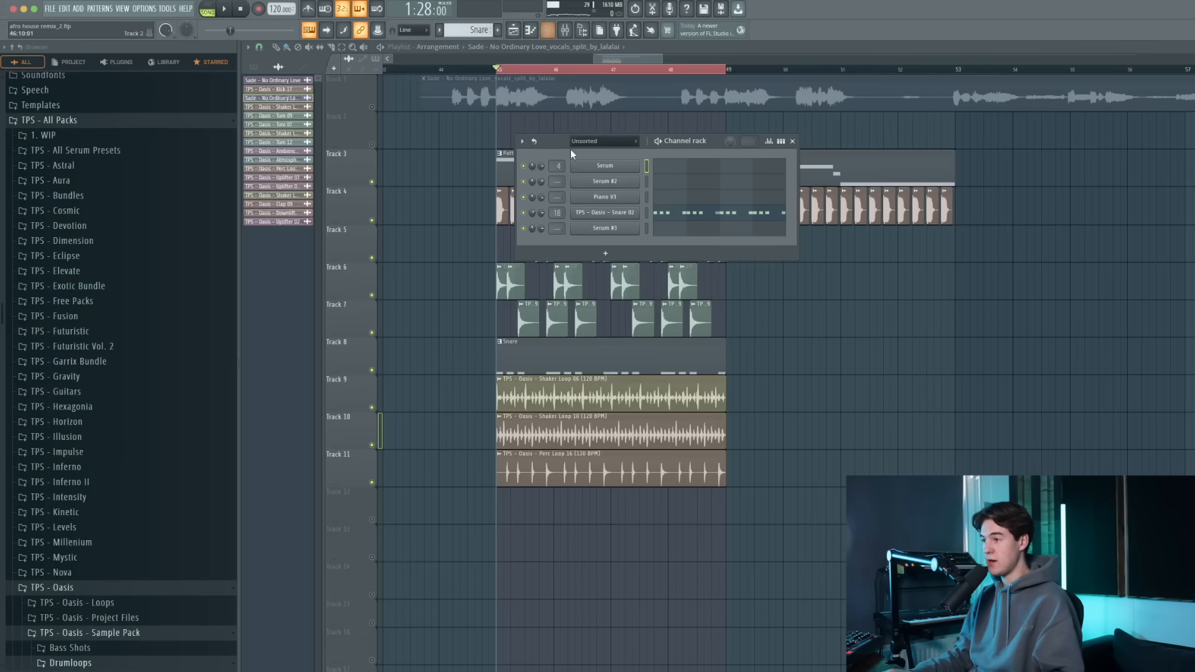
# Create Pattern 3 and audition the SEQ - Emoia preset in the Serum #3 channel.
pyautogui.click(104, 11)
pyautogui.click(174, 33)
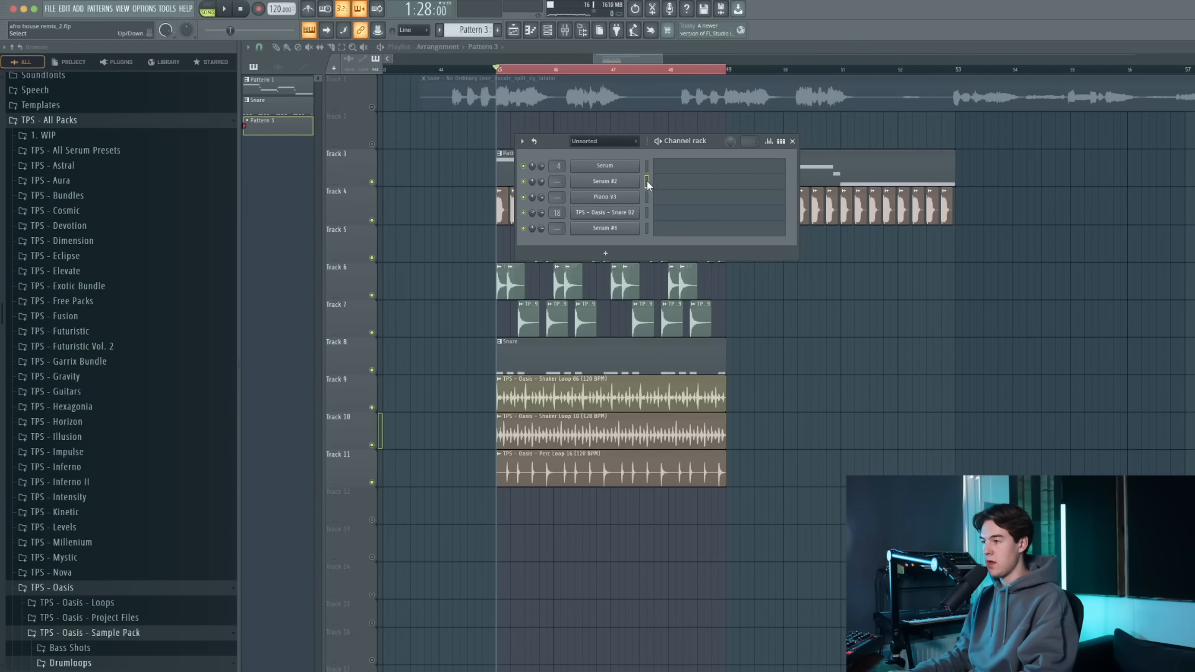
pyautogui.click(635, 229)
pyautogui.moveTo(556, 99); pyautogui.dragTo(535, 177)
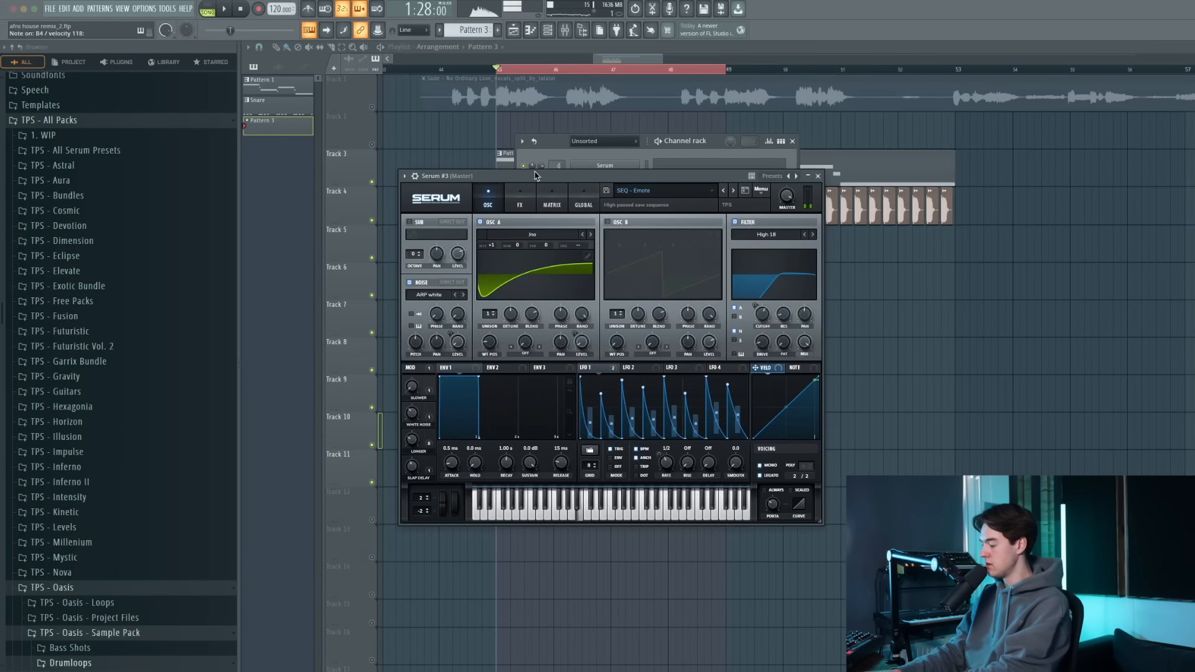
pyautogui.click(818, 176)
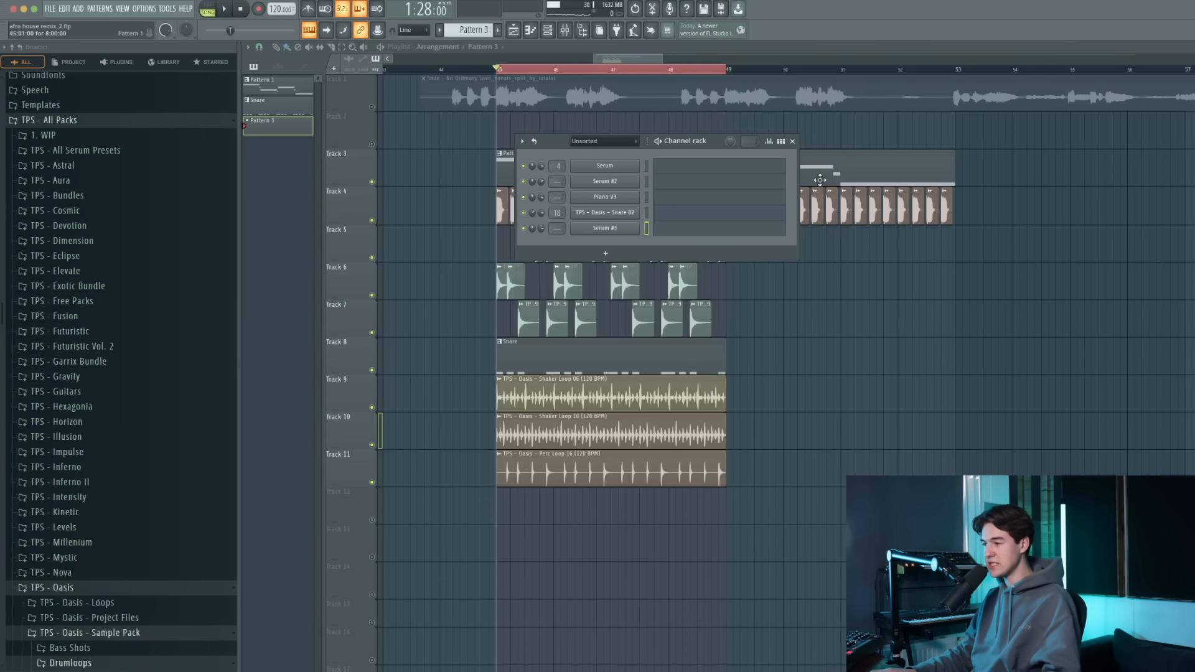
# Draw one sustained B5 note across the first four bars of Pattern 3 in the Serum #3 piano roll.
pyautogui.click(99, 9)
pyautogui.click(153, 25)
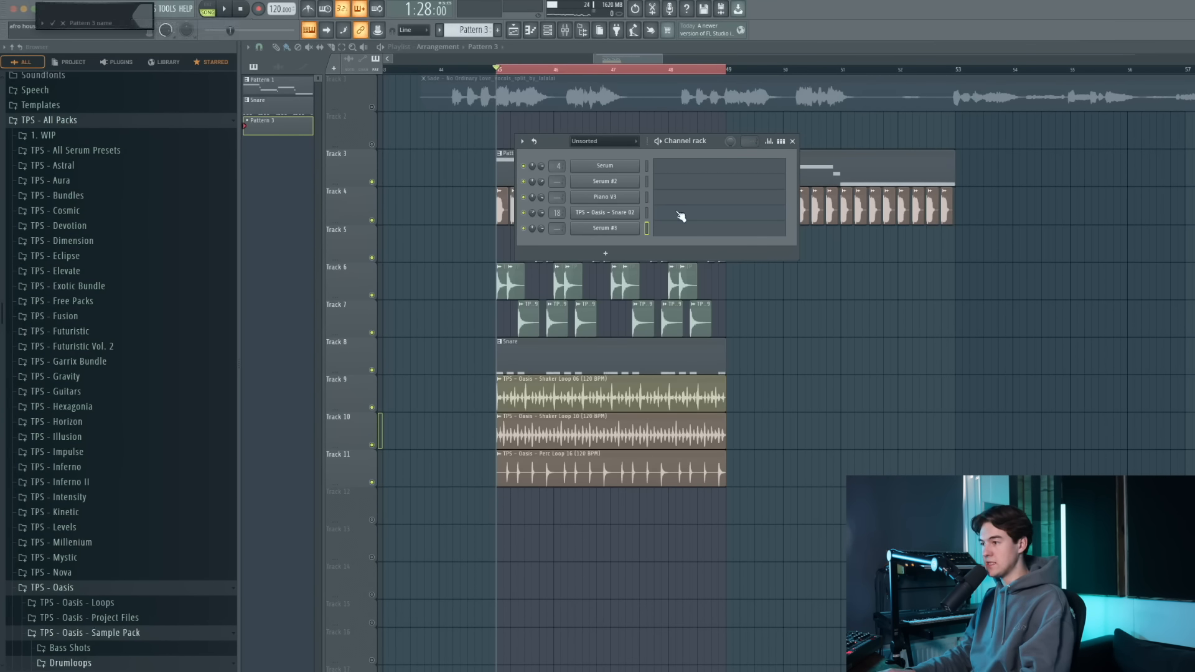
pyautogui.click(677, 230)
pyautogui.scroll(-5, 306, 238)
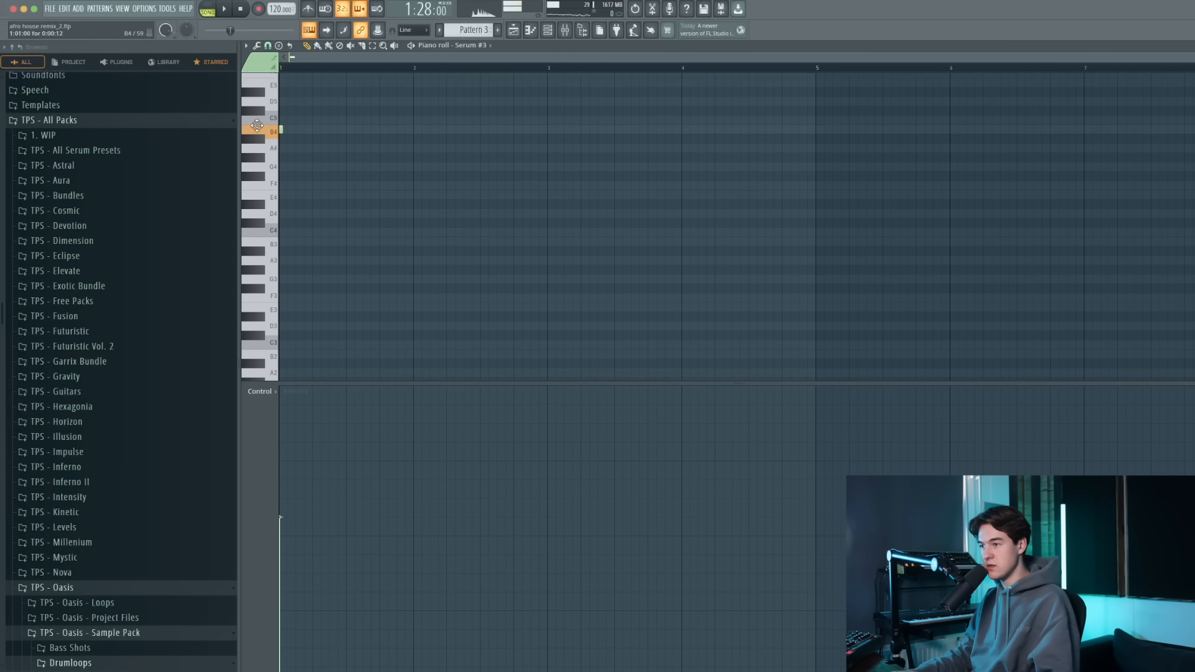
pyautogui.scroll(10, 311, 261)
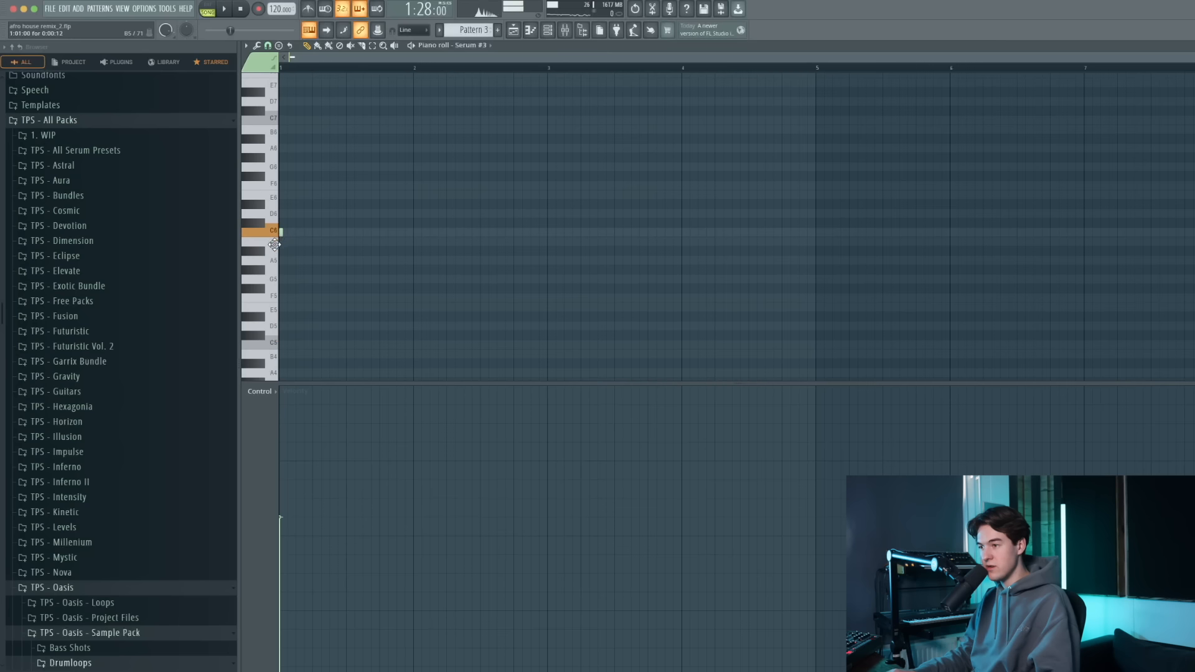
pyautogui.moveTo(412, 245); pyautogui.dragTo(812, 238)
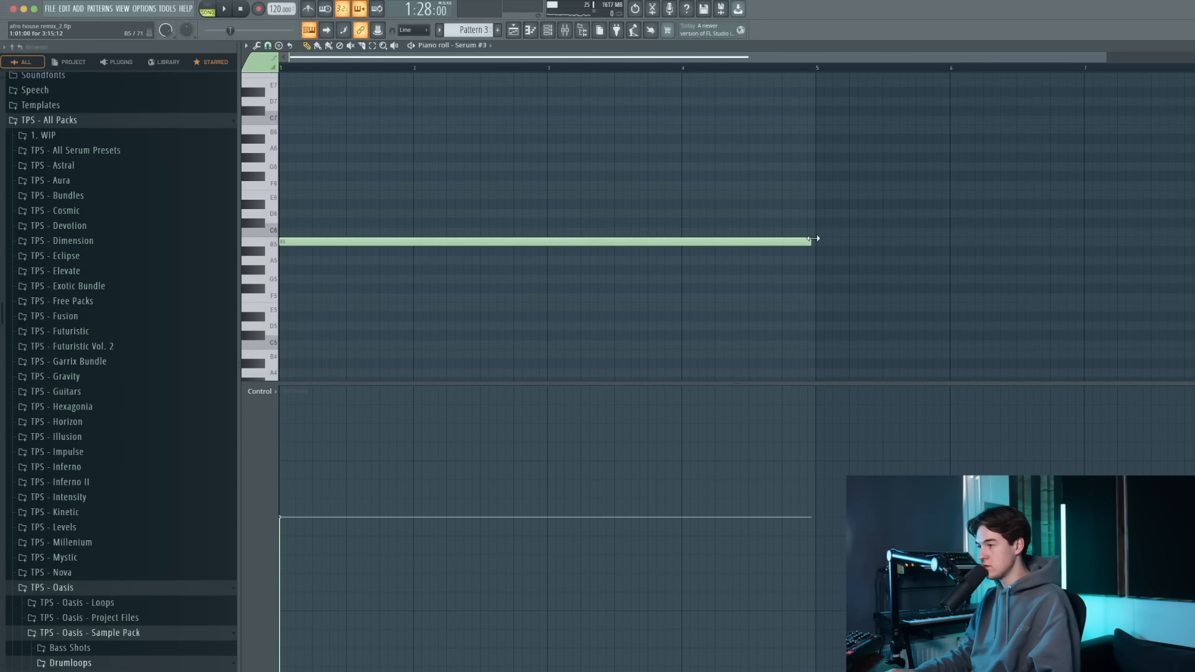
# Place Pattern 3 at bar 45 on Track 2, play it with the arrangement, and insert a new empty track above it.
pyautogui.press('F5')
pyautogui.click(502, 129)
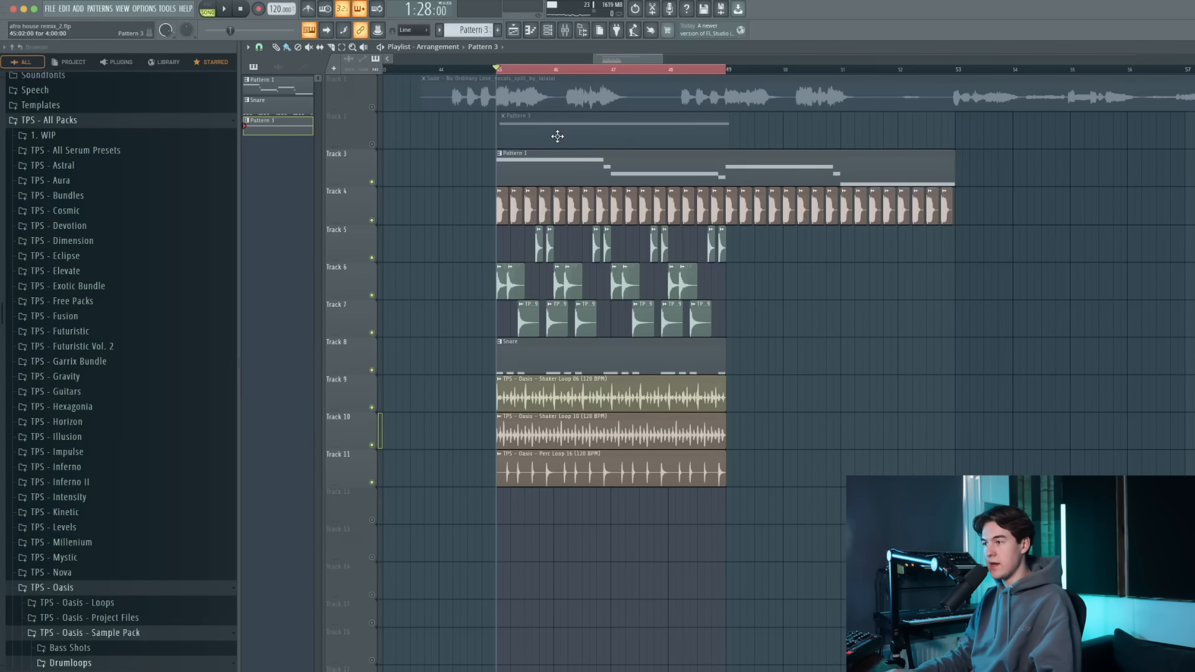
pyautogui.press('space')
pyautogui.rightClick(363, 115)
pyautogui.click(403, 323)
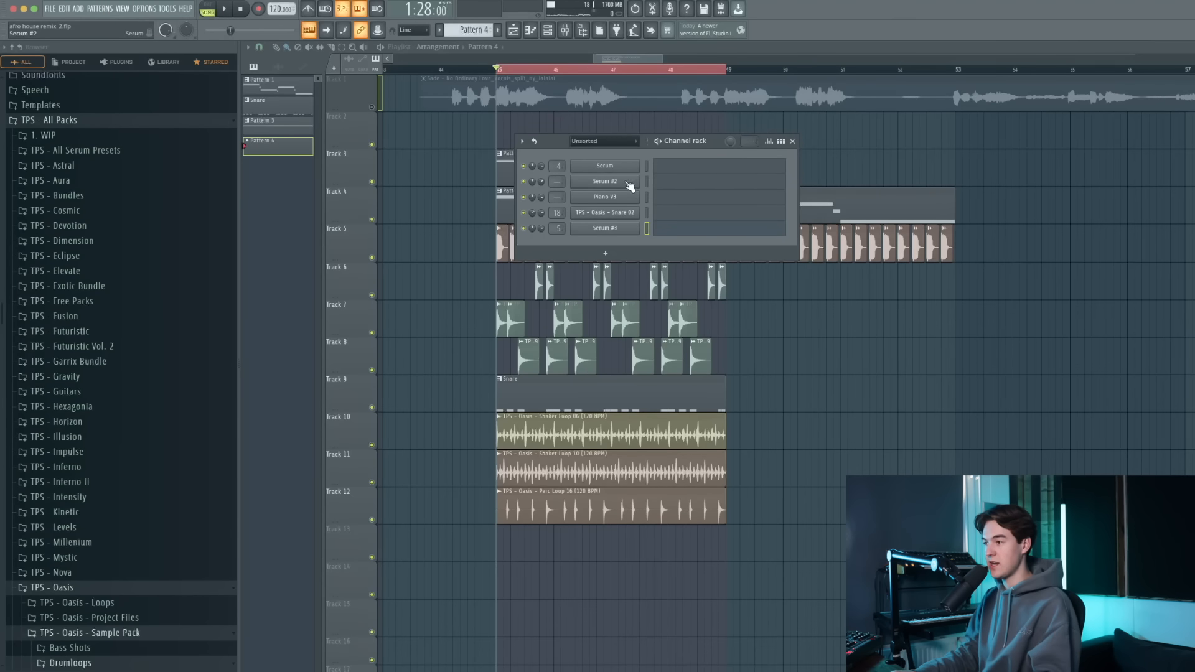
# Audition the PL - Pyramid preset in Serum #2 and draw six short syncopated B4 notes across the first bar of Pattern 4.
pyautogui.click(607, 183)
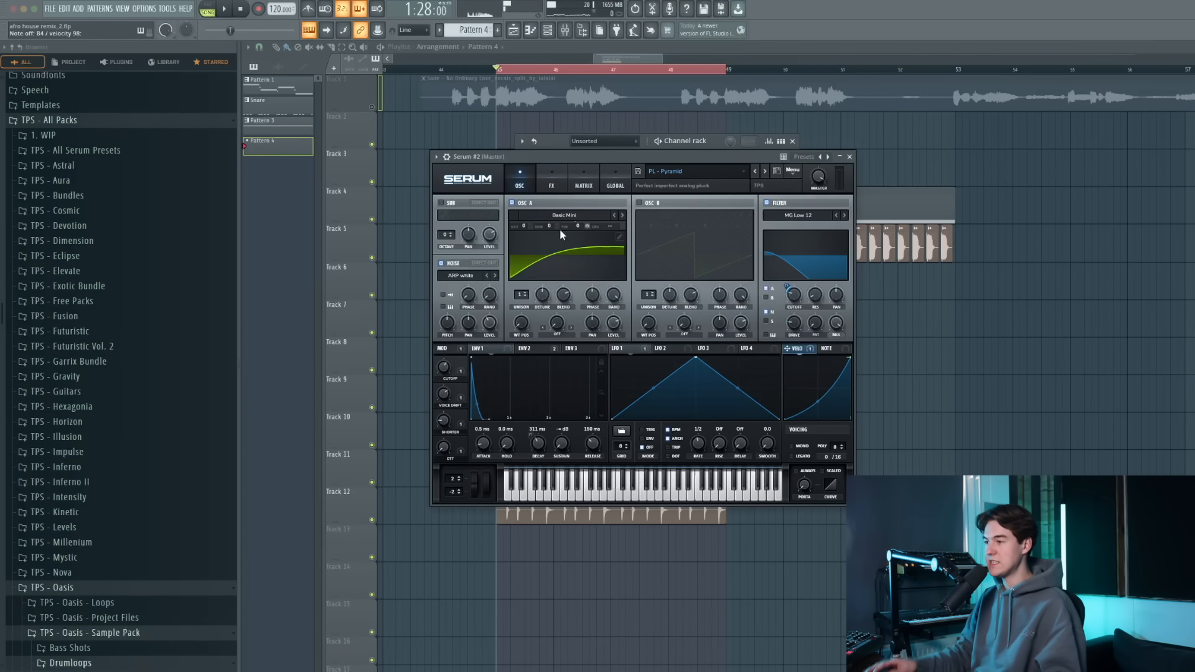
pyautogui.click(851, 155)
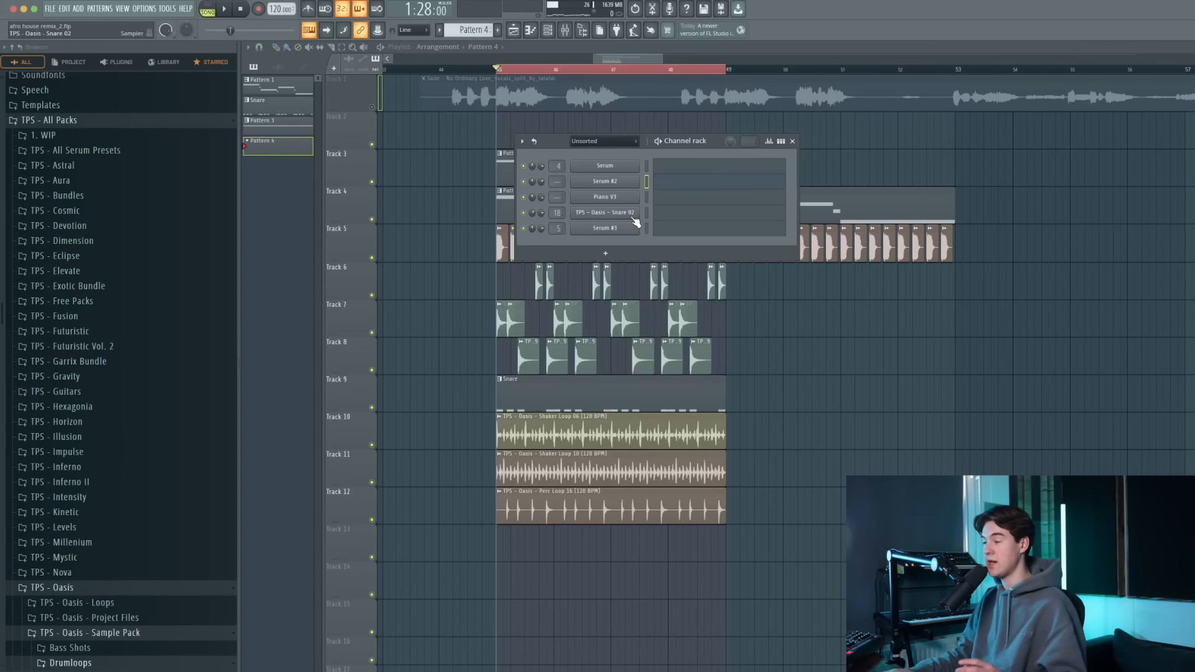
pyautogui.click(669, 185)
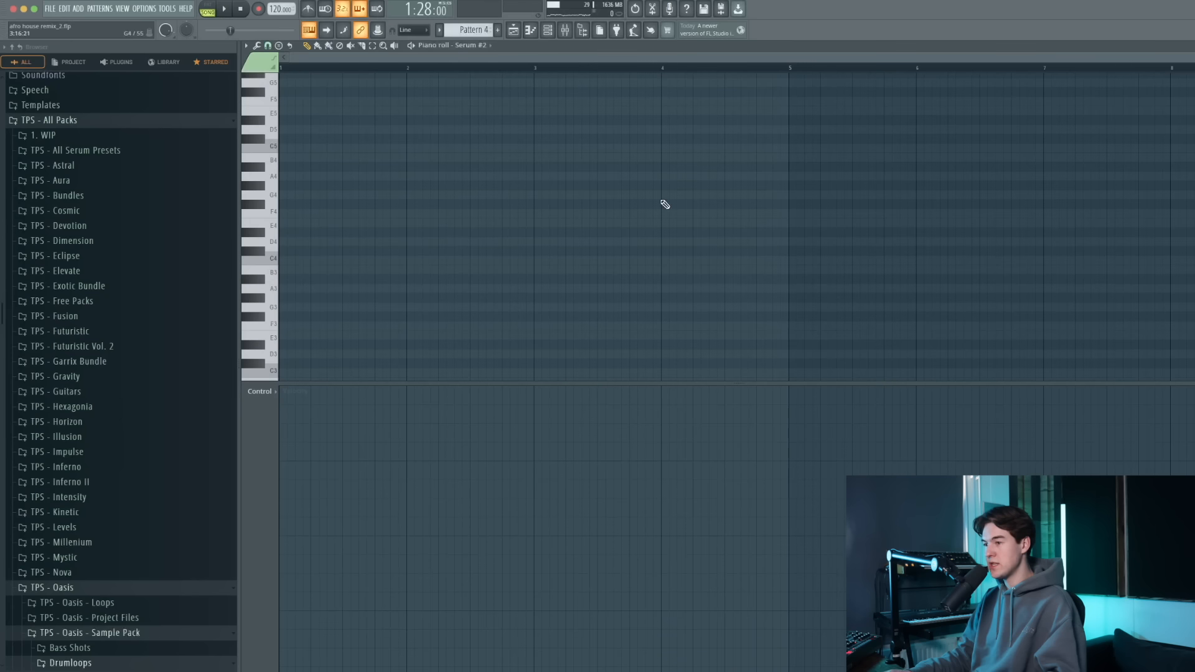
pyautogui.moveTo(382, 243); pyautogui.dragTo(382, 157)
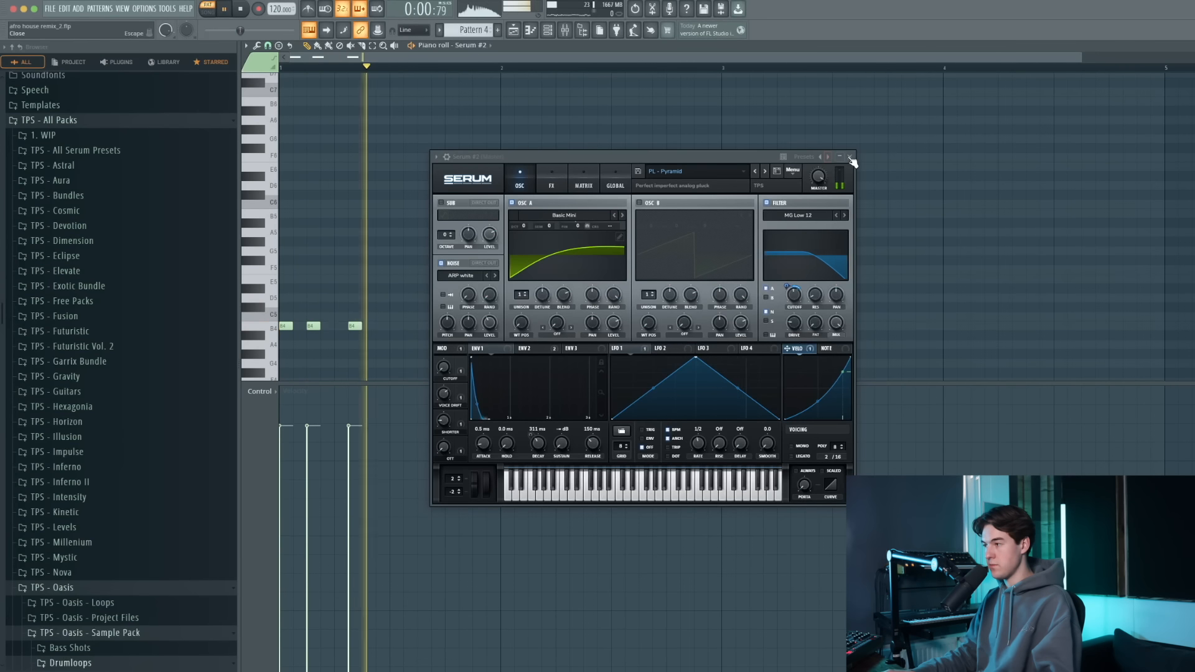
pyautogui.click(849, 159)
pyautogui.click(396, 326)
pyautogui.click(424, 325)
pyautogui.moveTo(427, 325); pyautogui.dragTo(441, 325)
pyautogui.click(479, 326)
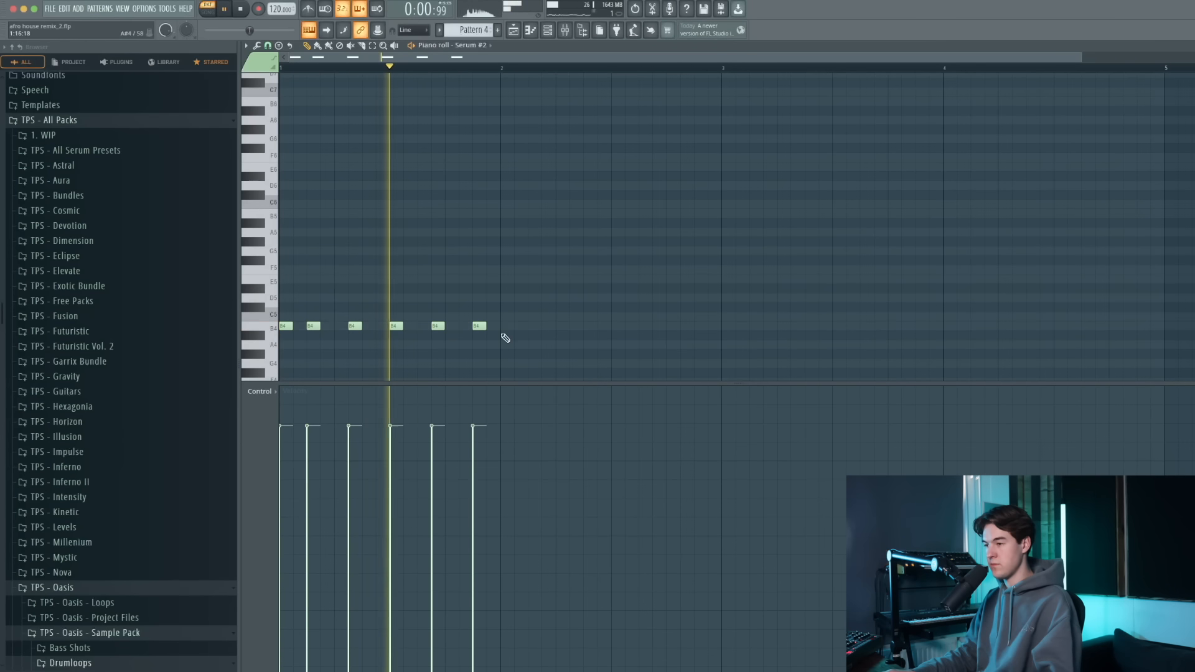
# Switch to song playback and place four consecutive Pattern 4 clips on Track 2 from bar 45 to bar 49.
pyautogui.click(521, 33)
pyautogui.press('l')
pyautogui.click(500, 132)
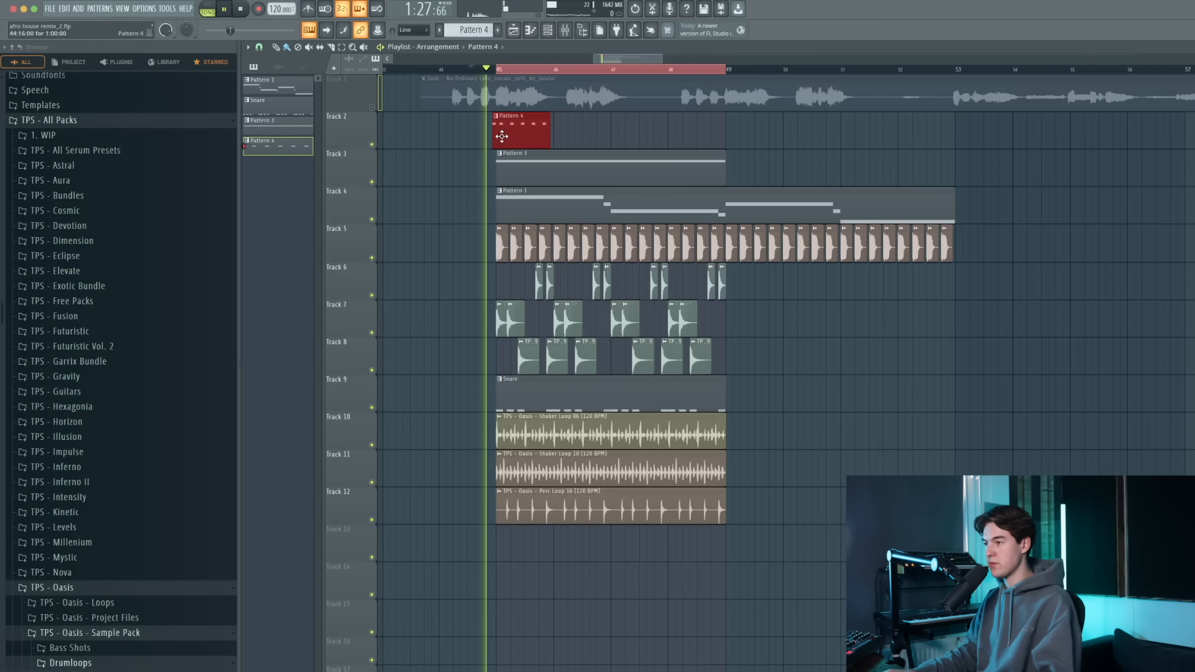
pyautogui.click(564, 133)
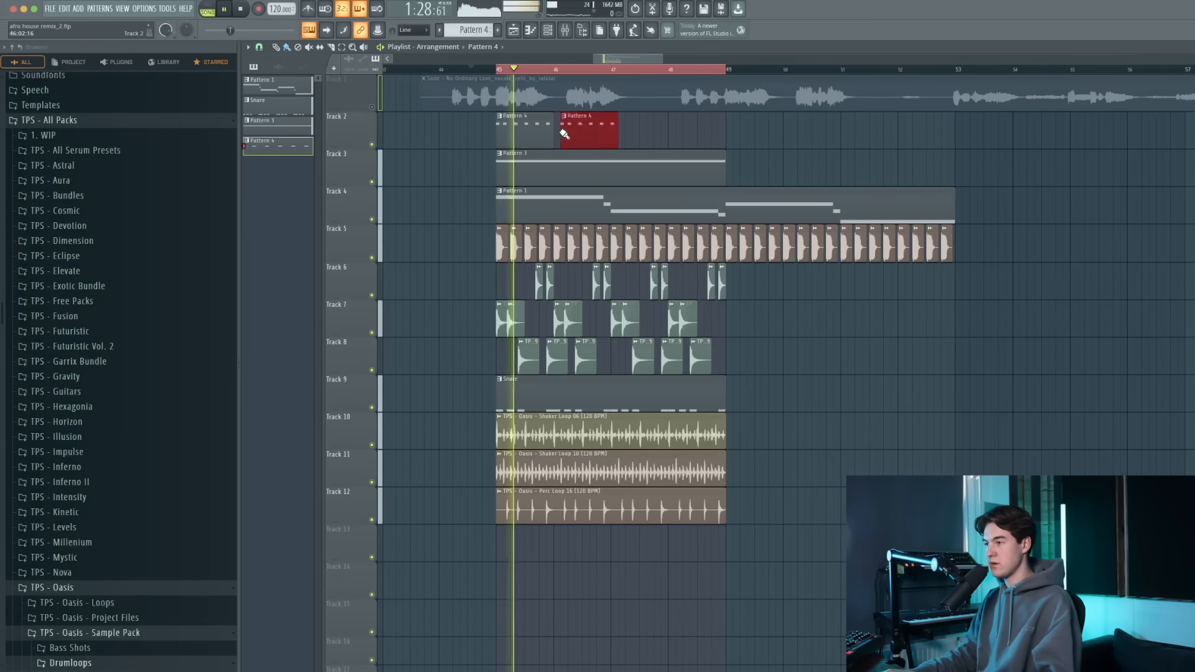
pyautogui.click(616, 132)
pyautogui.click(675, 132)
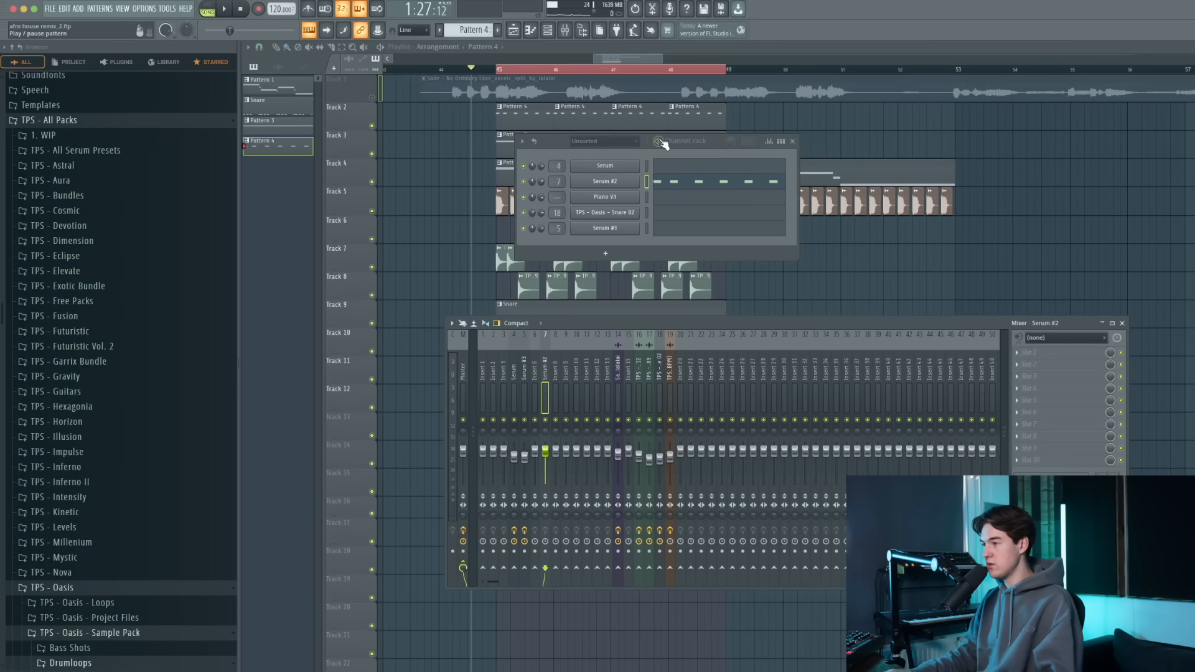
# Play Pattern 4 on its own and add Fruity parametric EQ 2 to slot 1 of the Serum #2 mixer insert.
pyautogui.click(659, 141)
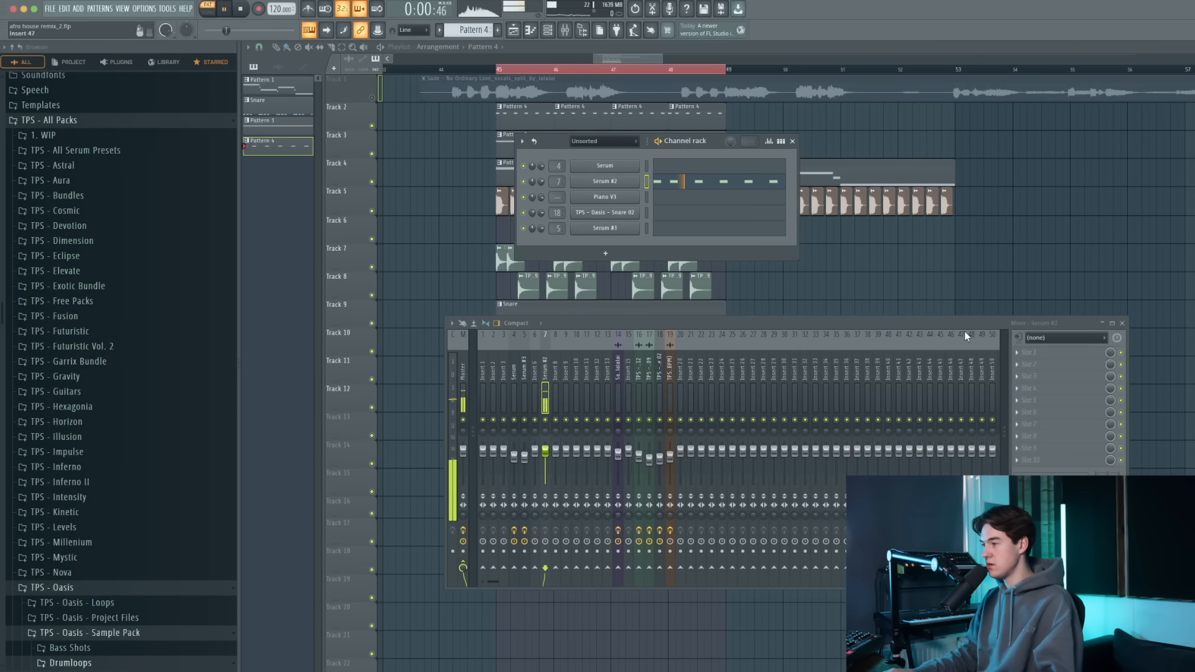
pyautogui.click(595, 183)
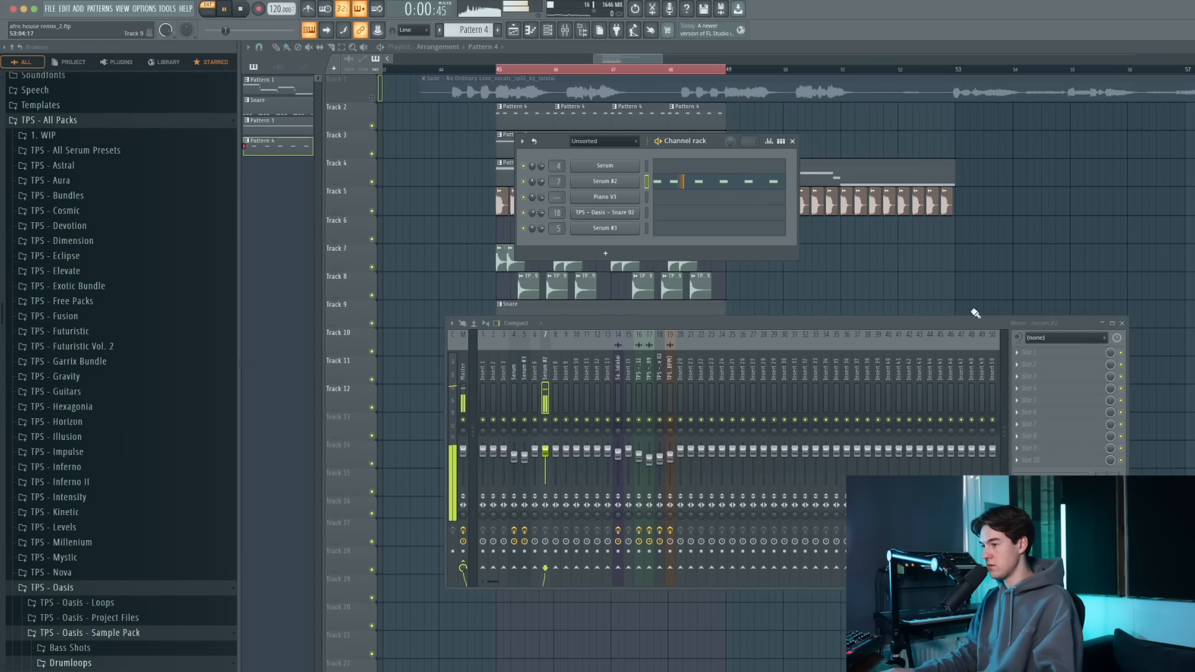
pyautogui.click(1028, 360)
pyautogui.click(1162, 486)
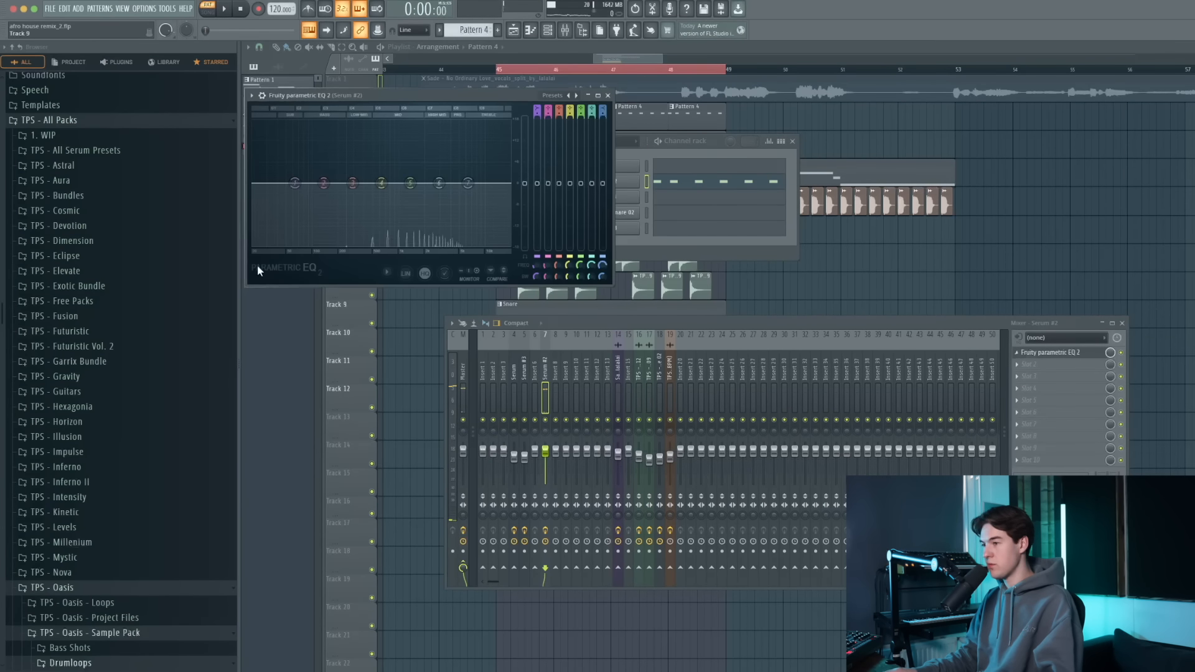
# Make EQ band 1 a high pass with its cutoff near 90 Hz while the pluck pattern plays.
pyautogui.press('space')
pyautogui.moveTo(295, 183); pyautogui.dragTo(328, 246)
pyautogui.moveTo(538, 107); pyautogui.dragTo(539, 119)
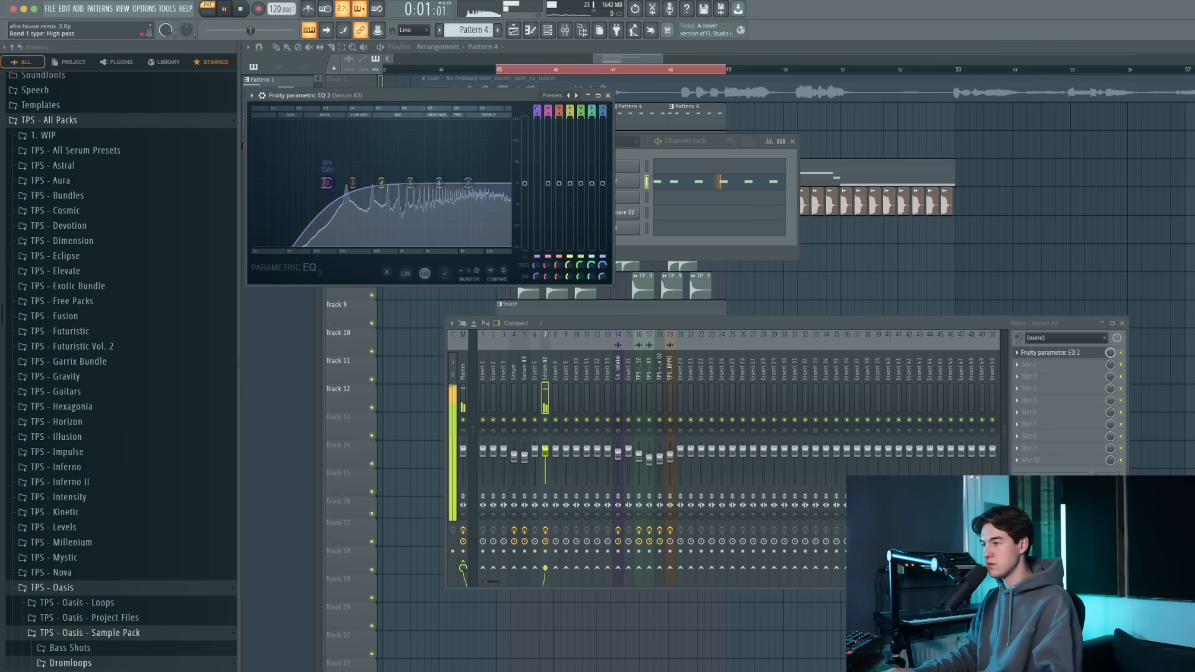
pyautogui.moveTo(326, 183)
pyautogui.mouseDown()
pyautogui.moveTo(348, 185)
pyautogui.moveTo(307, 188)
pyautogui.mouseUp()
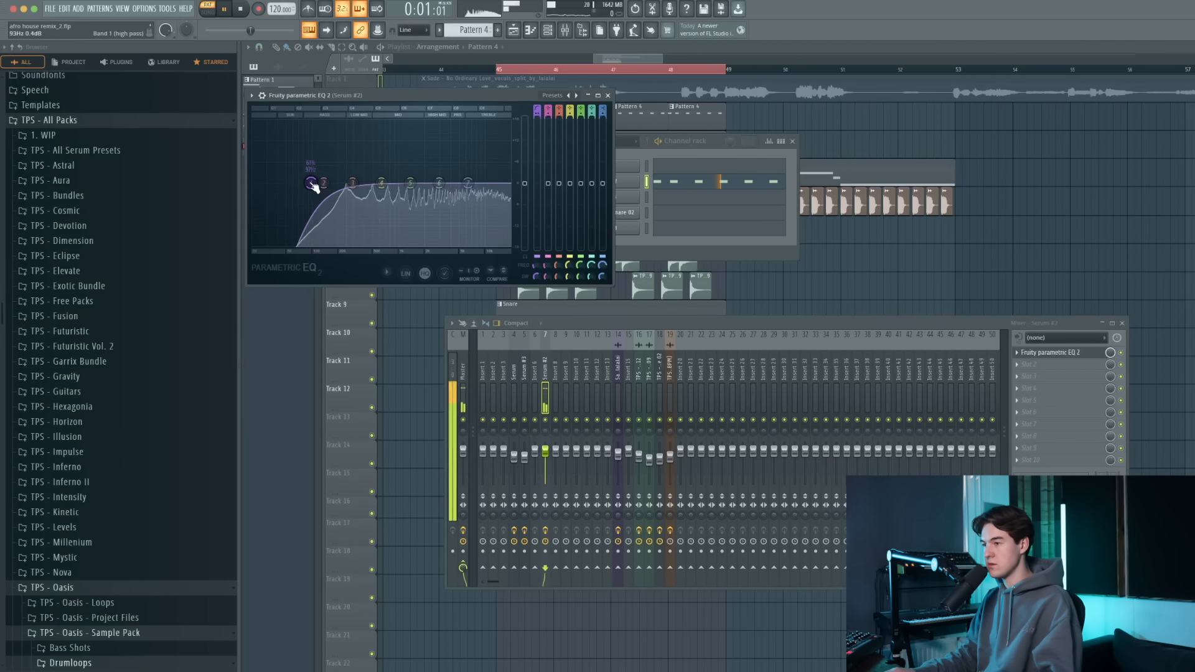
pyautogui.click(608, 95)
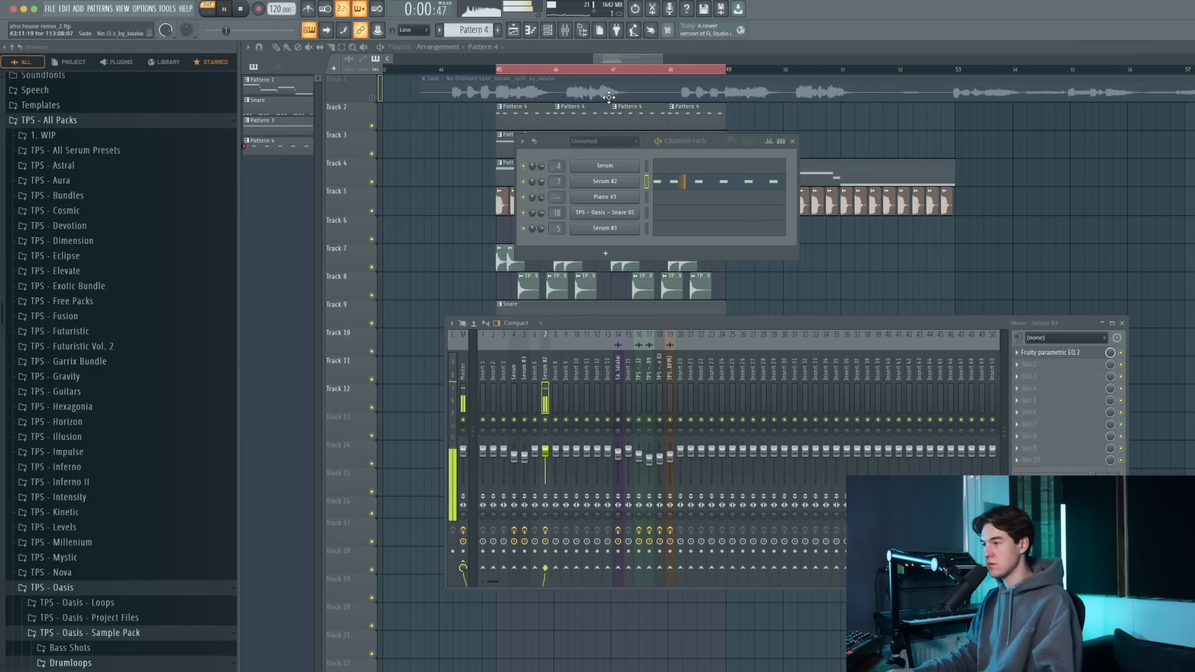
# Add OTT in slot 2 with its depth at 17% and set the Serum #2 cutoff macro to 28%.
pyautogui.press('space')
pyautogui.click(1032, 365)
pyautogui.press('o')
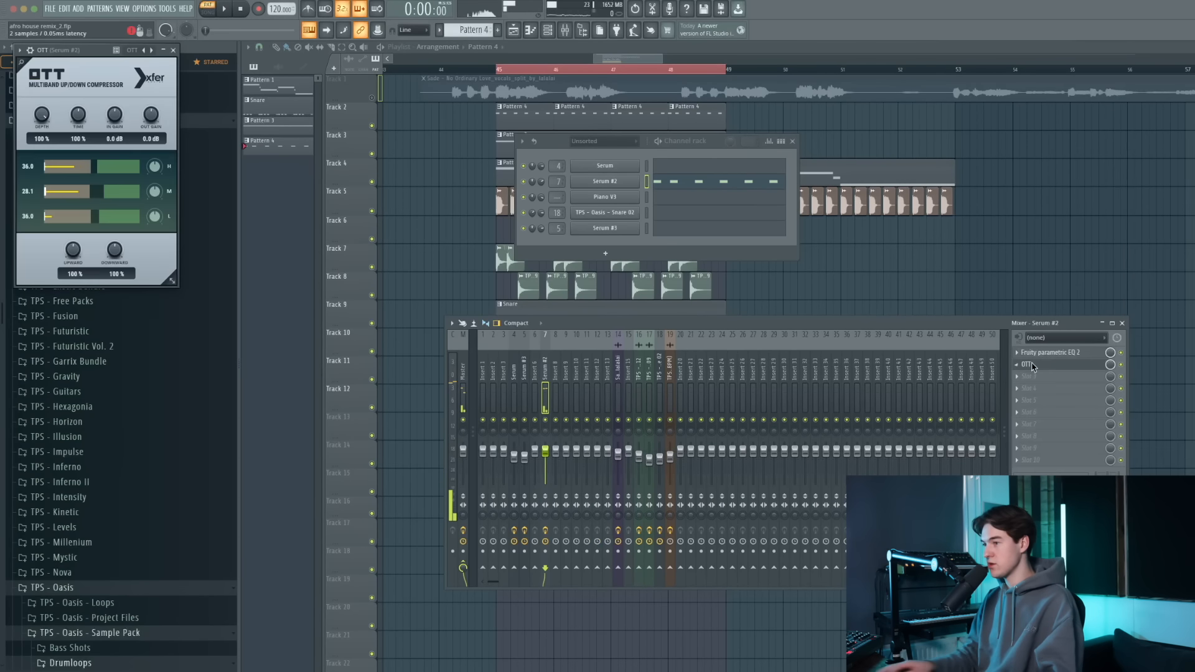
pyautogui.moveTo(103, 49); pyautogui.dragTo(555, 190)
pyautogui.press('space')
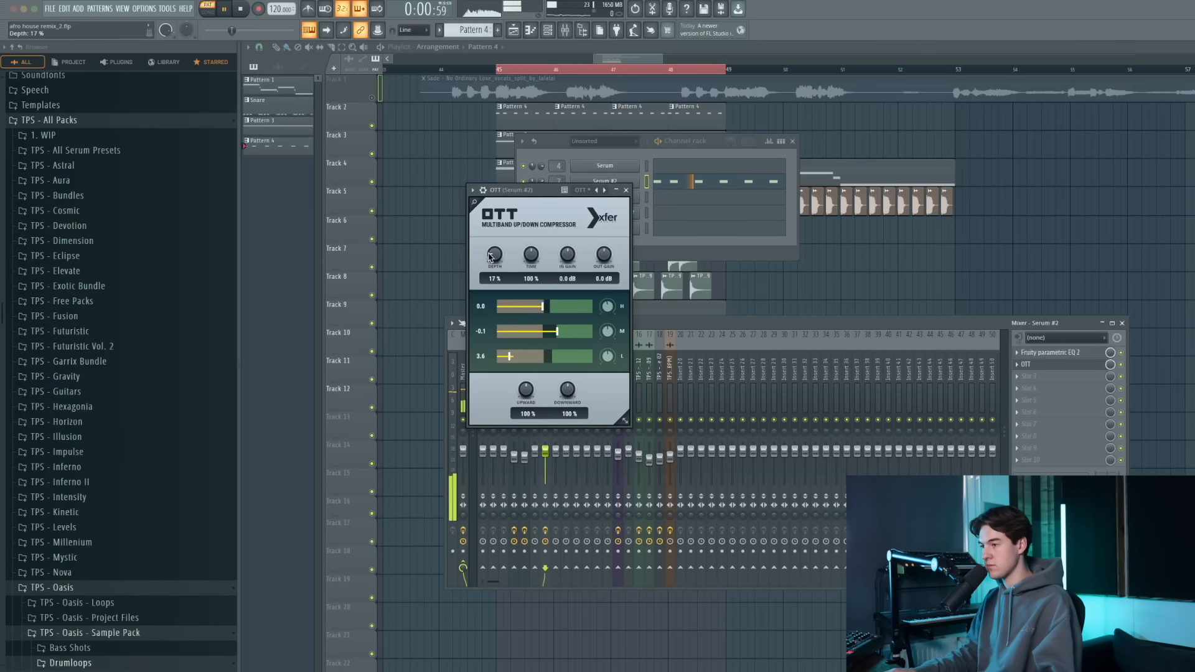
pyautogui.click(626, 190)
pyautogui.click(604, 181)
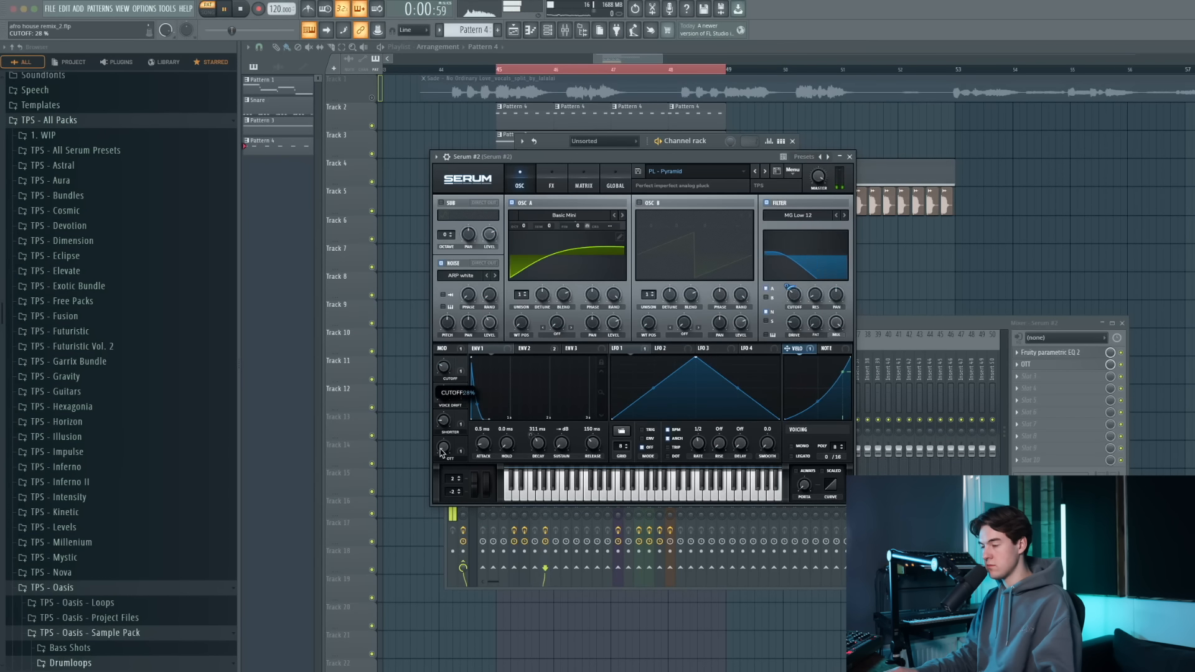
pyautogui.click(850, 157)
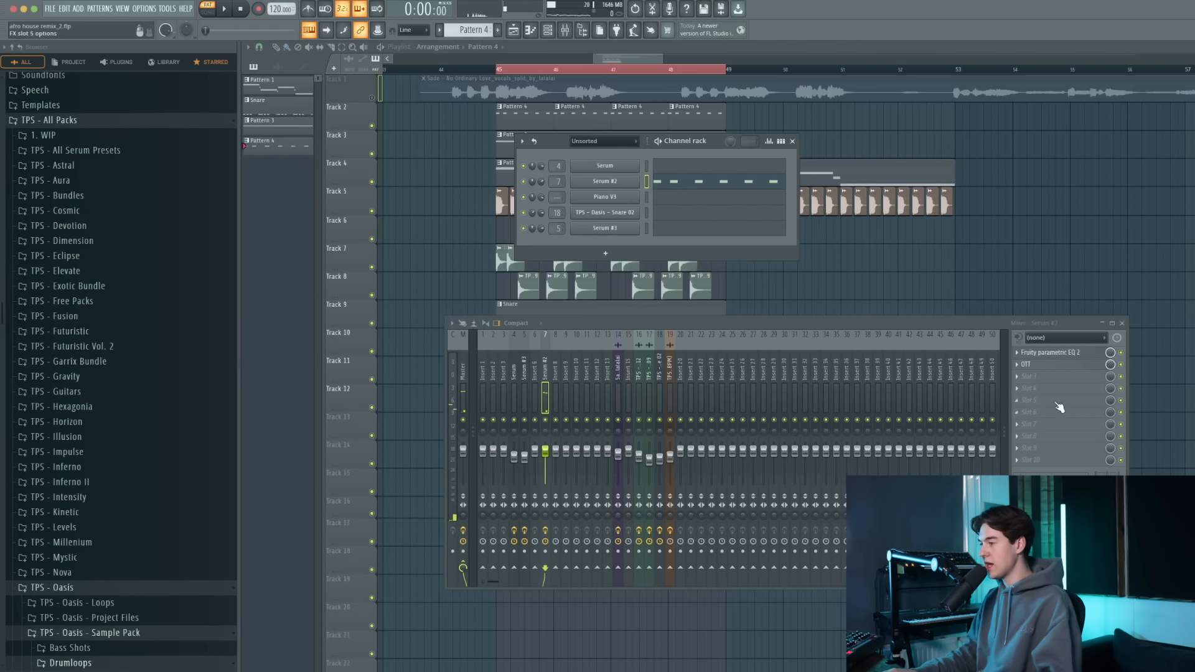
# Add Fruity Reeverb 2 to slot 3 of the Serum #2 insert and audition it while the pattern plays.
pyautogui.click(1049, 376)
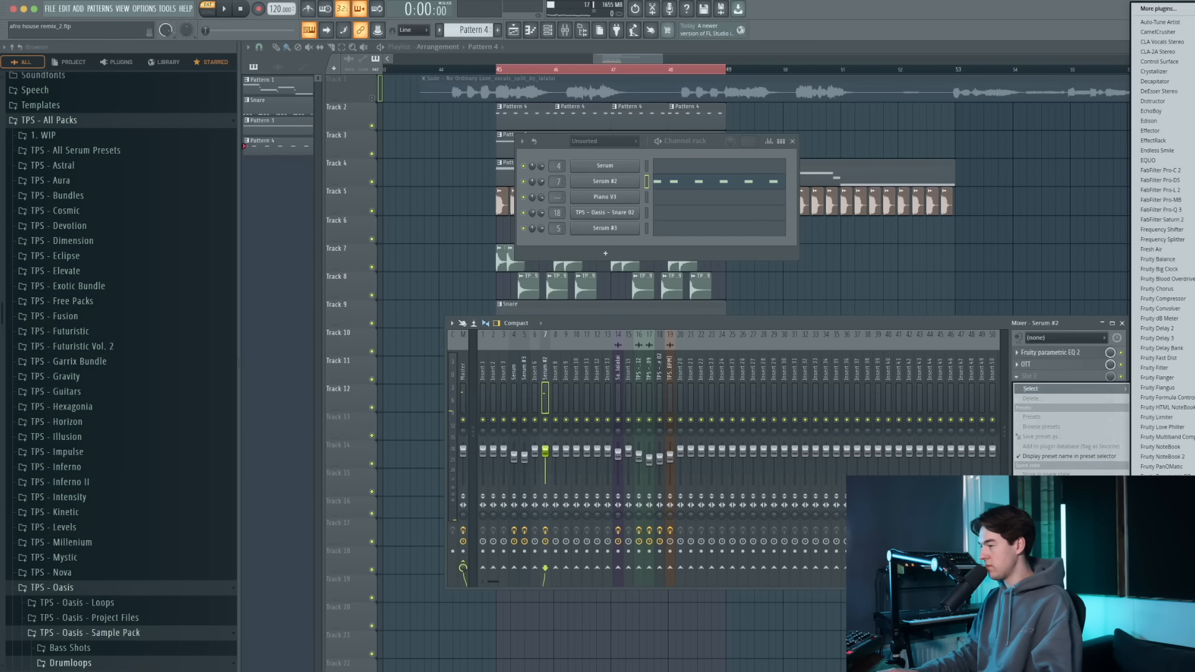
pyautogui.click(1162, 526)
pyautogui.press('space')
pyautogui.moveTo(311, 111); pyautogui.dragTo(473, 235)
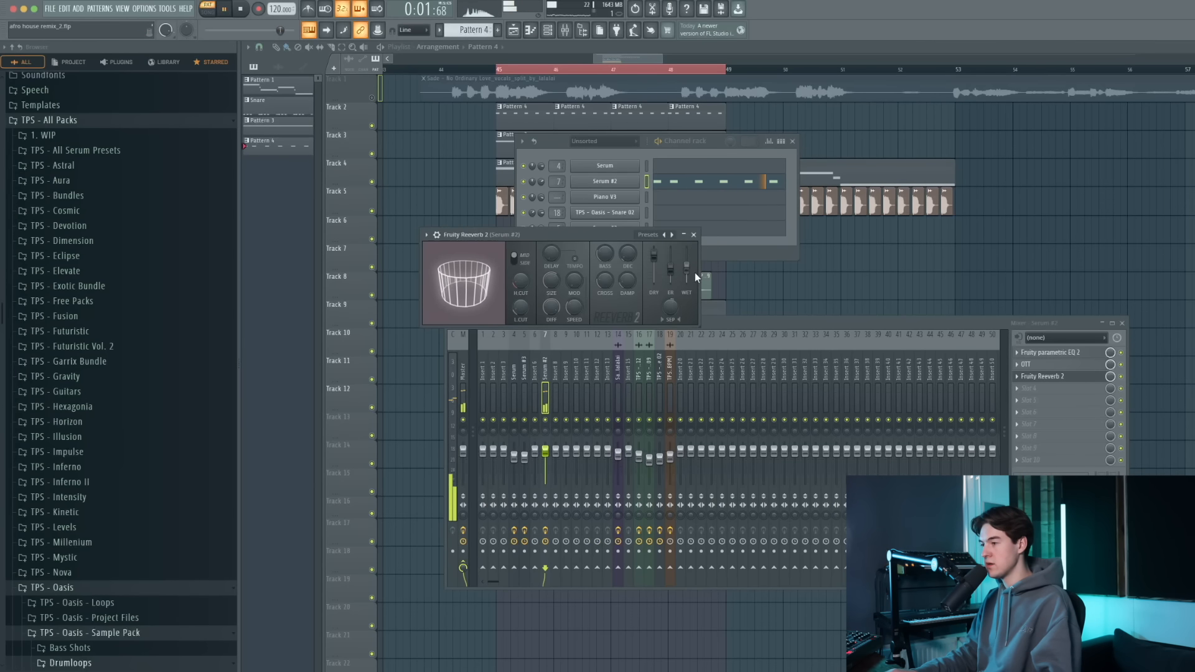
pyautogui.click(694, 235)
# Solo Track 2 in the song from bar 45 and add Kickstart 2 in slot 8 of the Serum #2 insert with a 51% mix.
pyautogui.press('F5')
pyautogui.press('l')
pyautogui.click(486, 70)
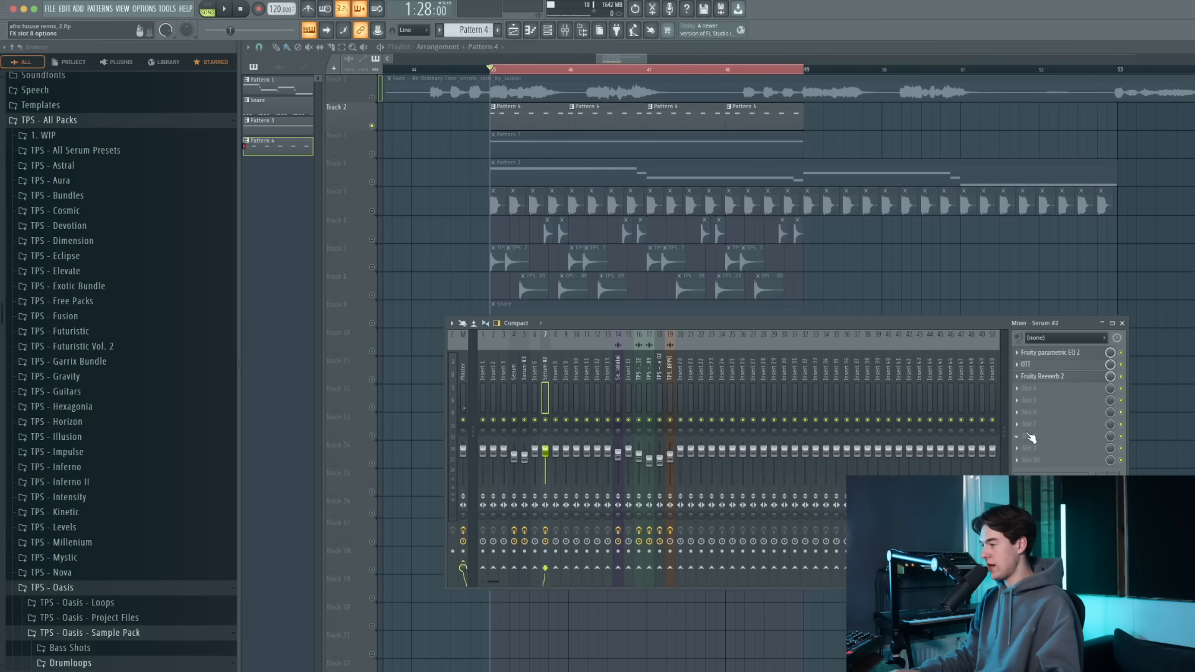
pyautogui.click(1030, 437)
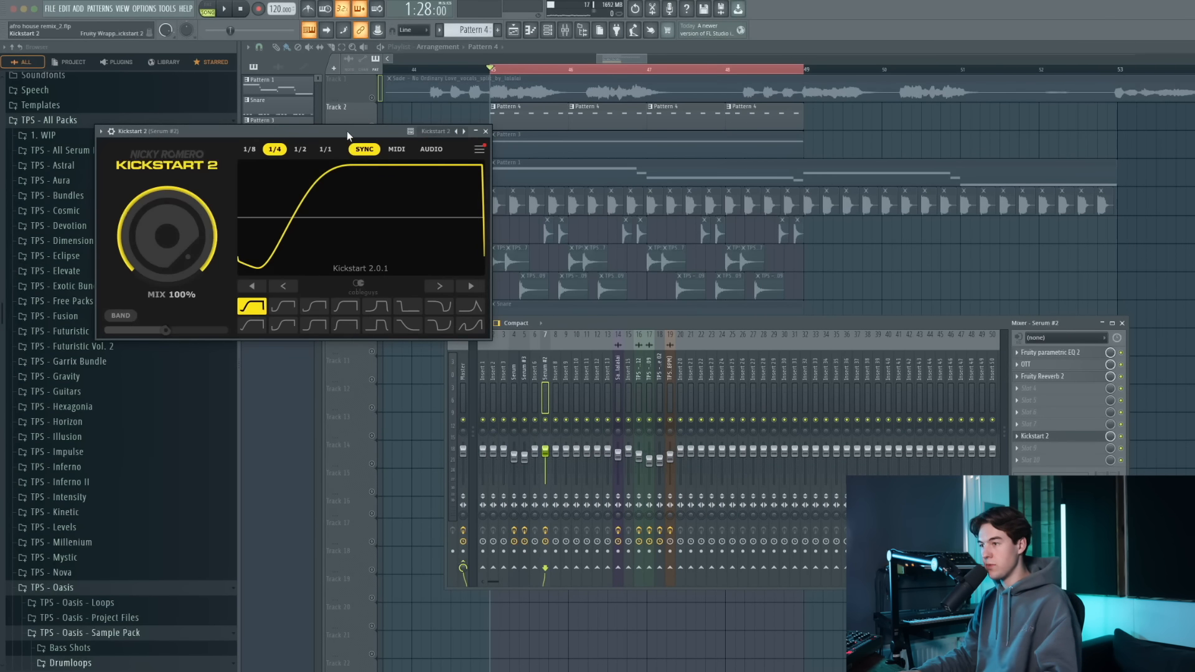
pyautogui.moveTo(347, 135); pyautogui.dragTo(579, 234)
pyautogui.press('space')
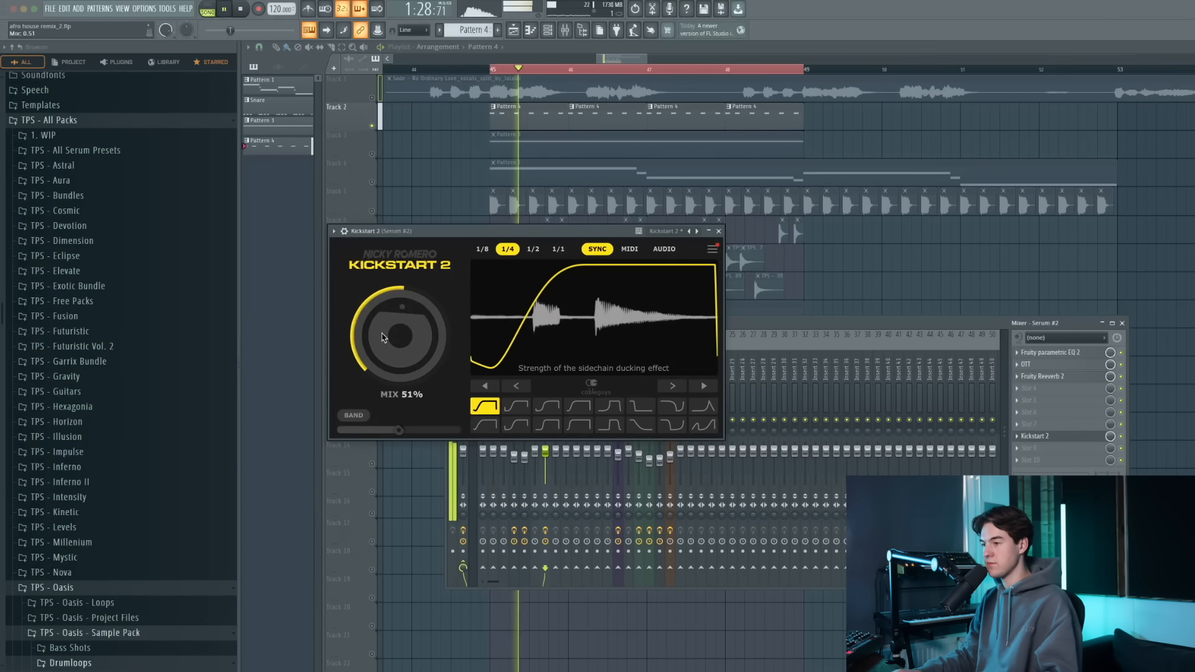
pyautogui.press('Escape')
# Bring all playlist tracks back from solo, mute the vocal on Track 1, and replay the loop from bar 45.
pyautogui.rightClick(374, 128)
pyautogui.rightClick(372, 126)
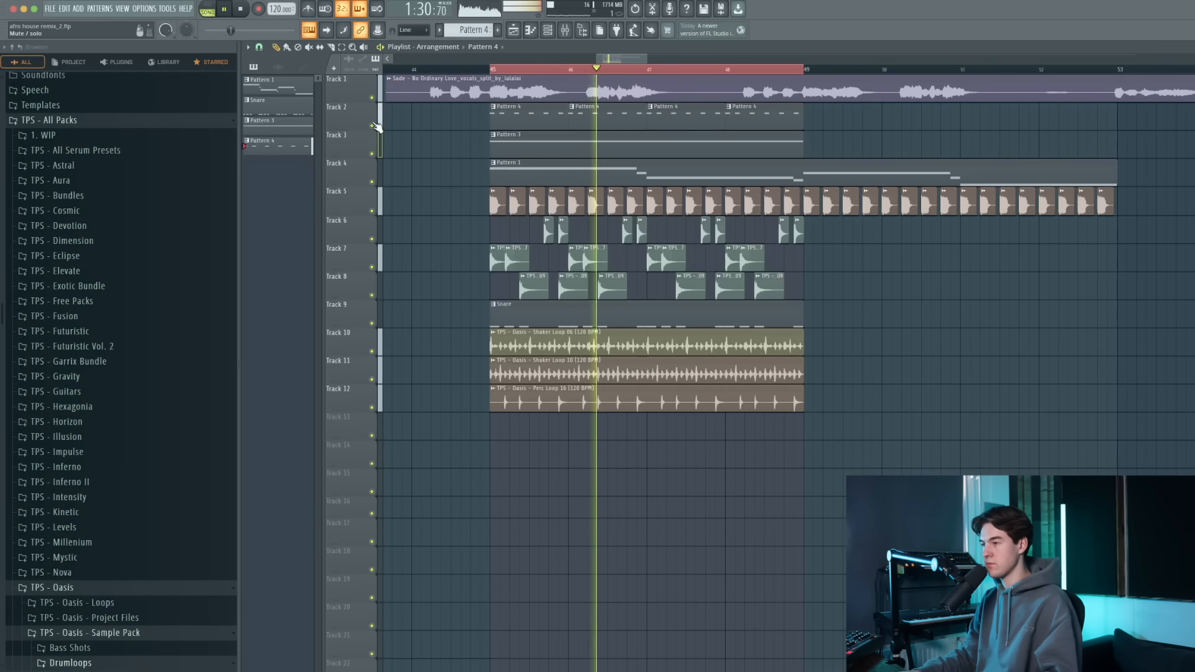
pyautogui.click(372, 98)
pyautogui.click(485, 78)
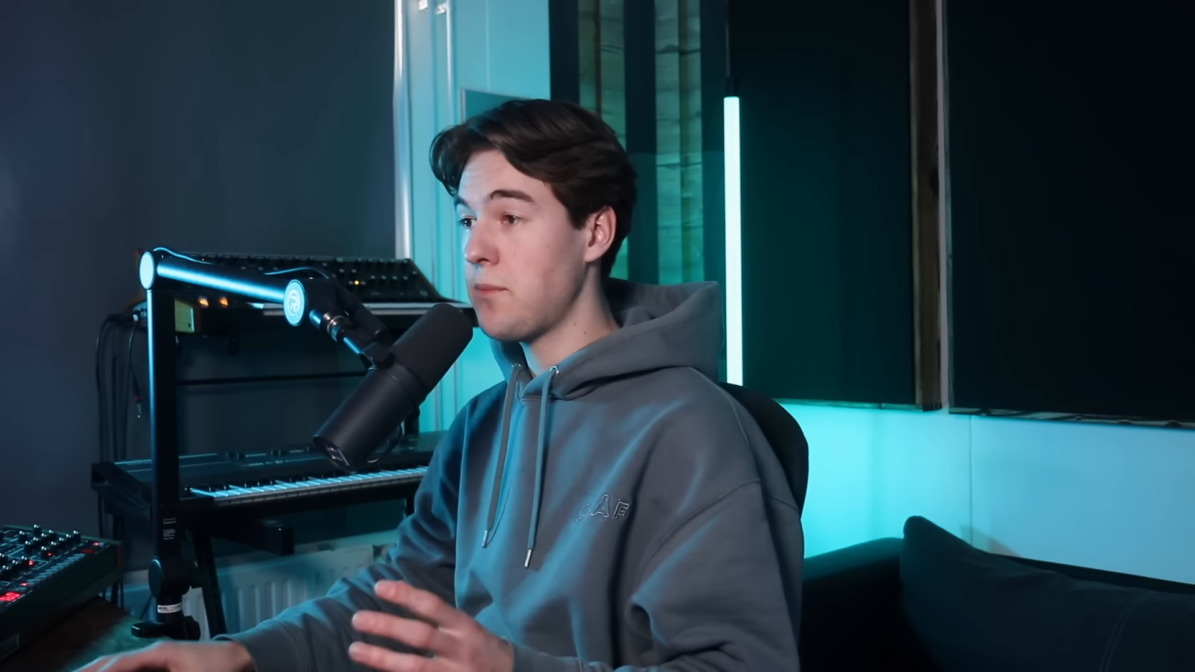
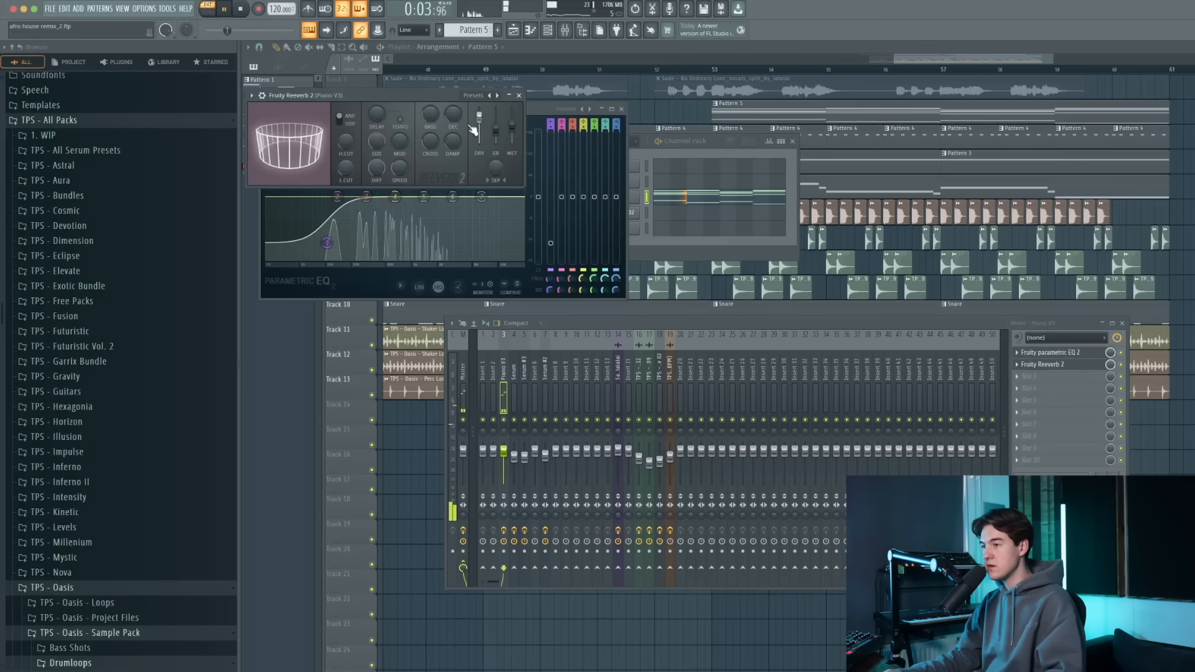
# Add Kickstart 2 in slot 8 of the Piano V3 insert with a 50% mix and check it in the song from bar 53.
pyautogui.click(519, 95)
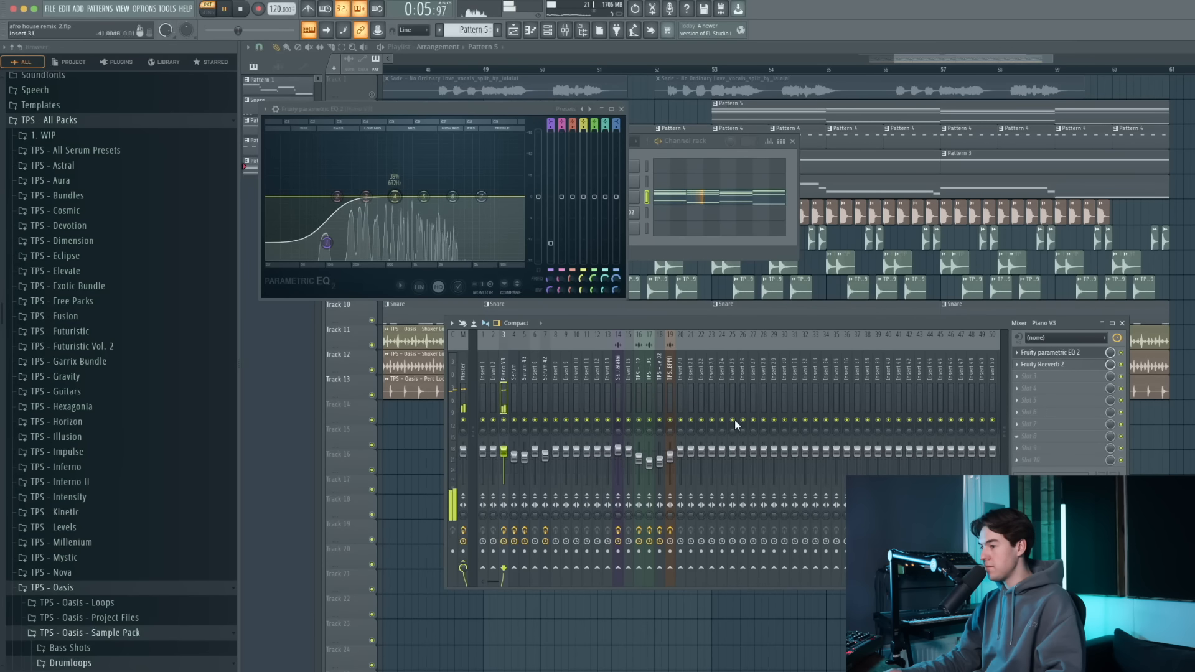
pyautogui.scroll(-3, 631, 118)
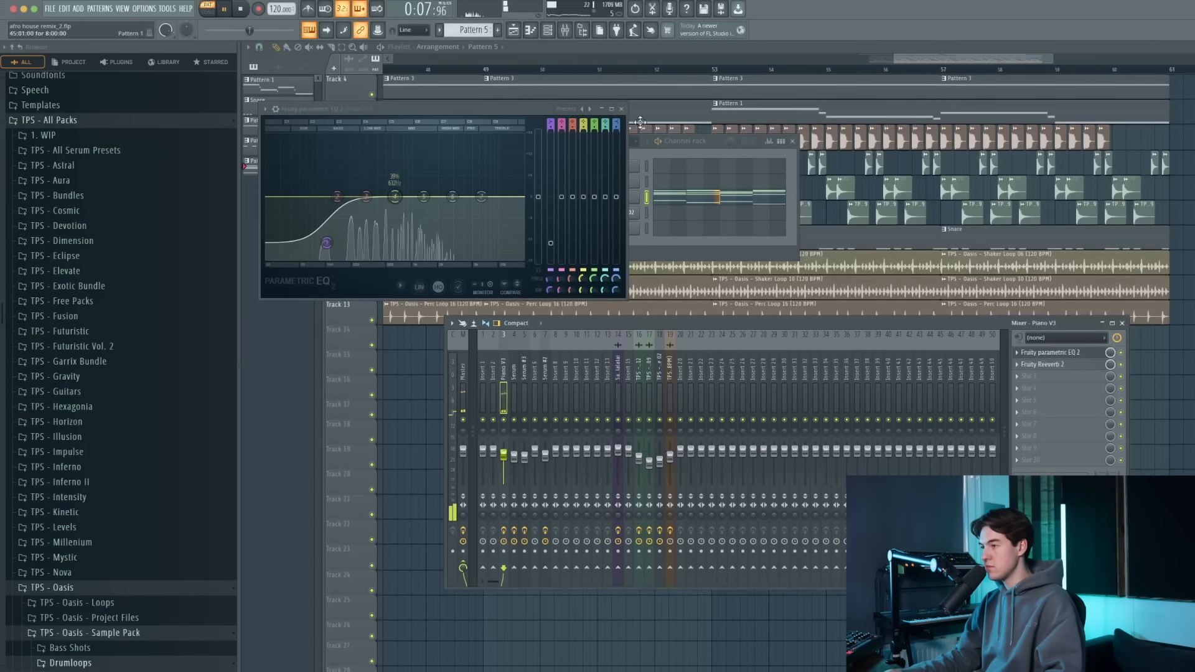
pyautogui.click(621, 109)
pyautogui.press('space')
pyautogui.click(1044, 433)
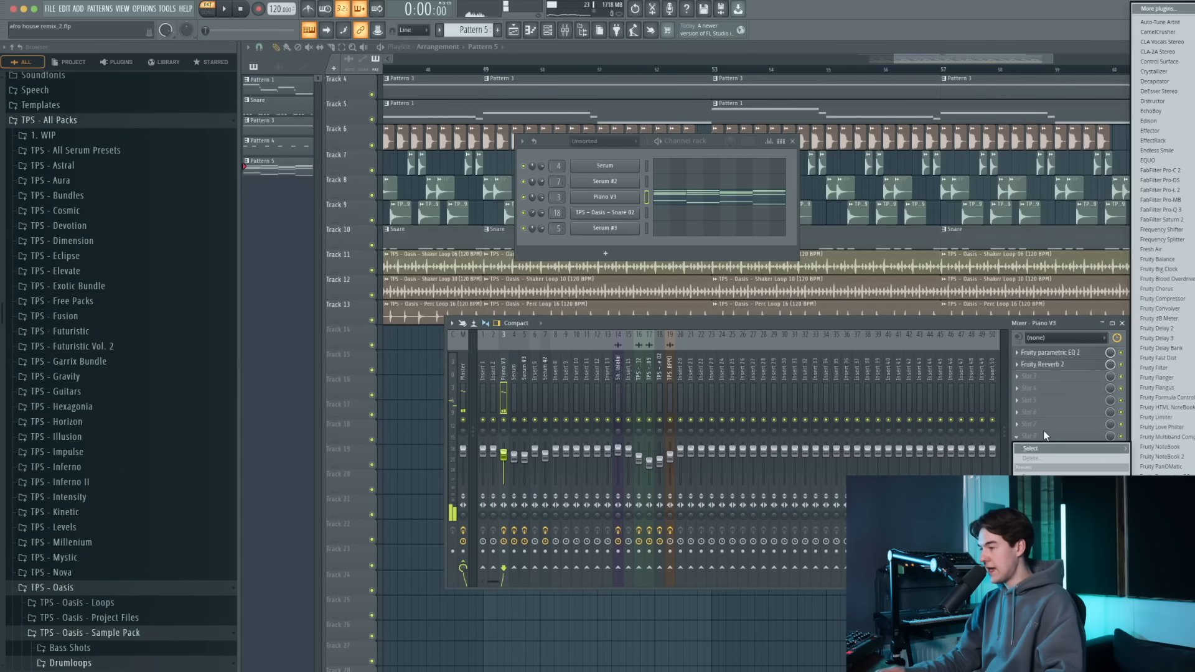
pyautogui.click(1163, 9)
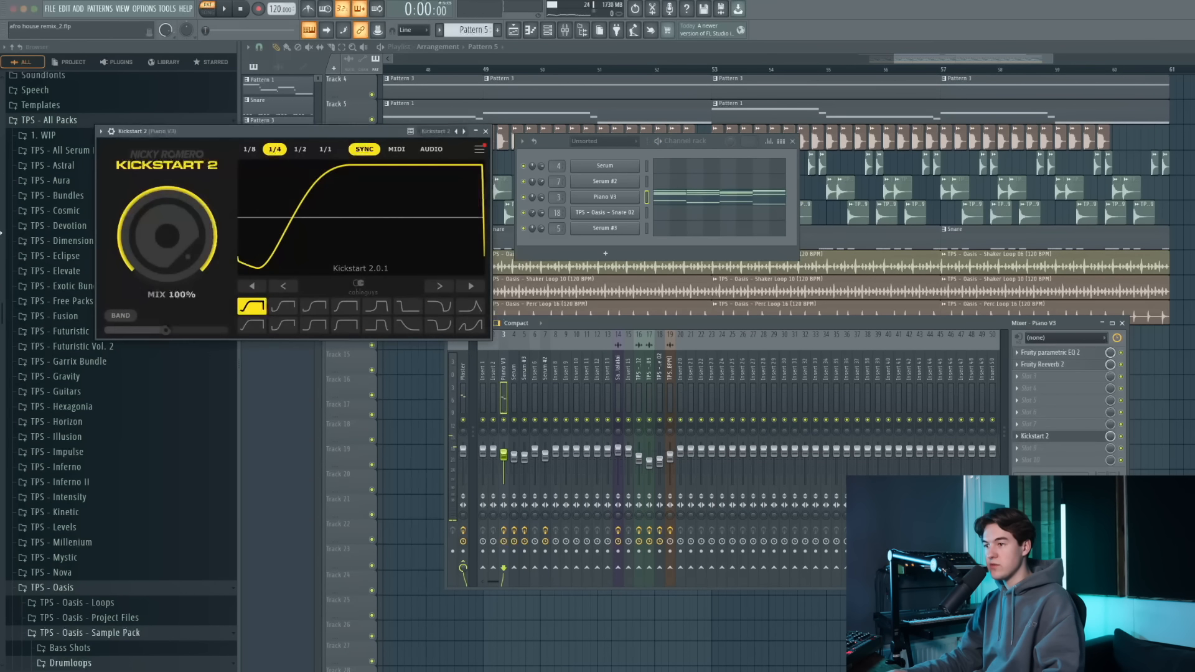
pyautogui.moveTo(229, 132); pyautogui.dragTo(428, 206)
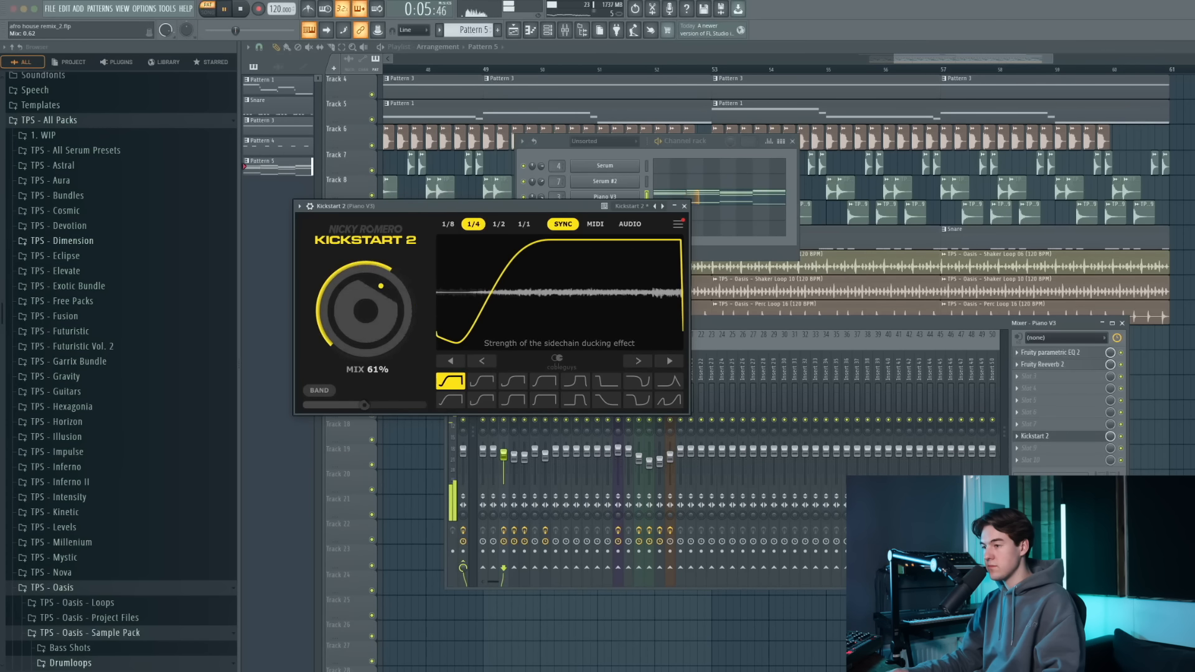
pyautogui.click(755, 56)
pyautogui.click(716, 69)
pyautogui.scroll(3, 705, 133)
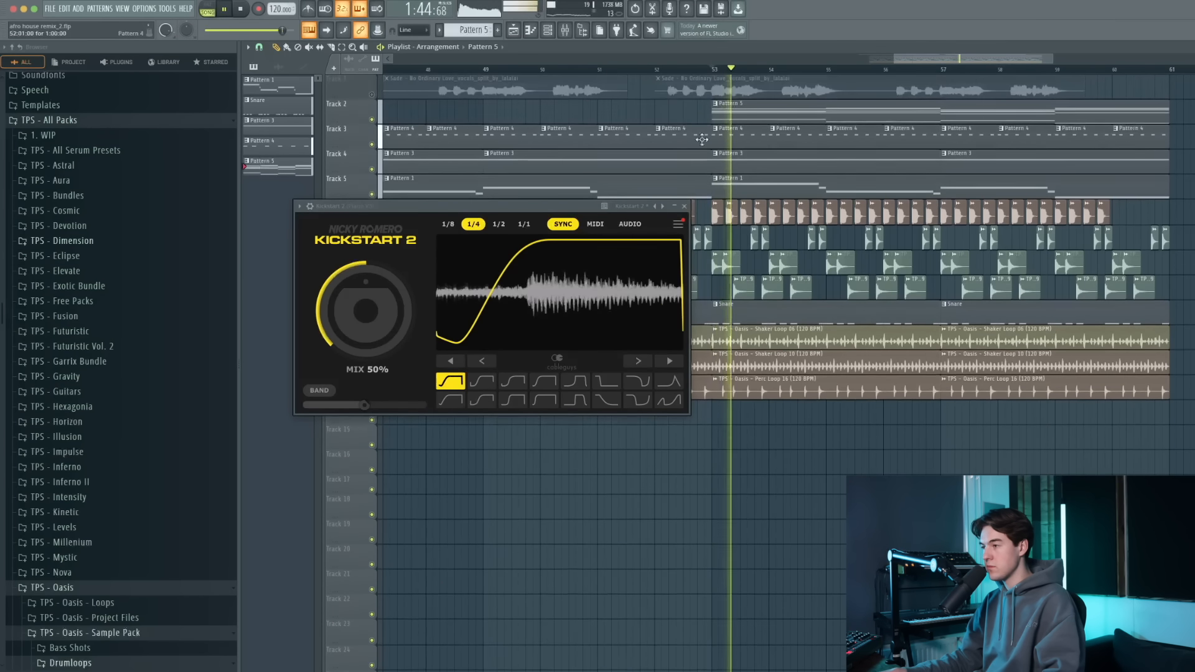
pyautogui.click(687, 206)
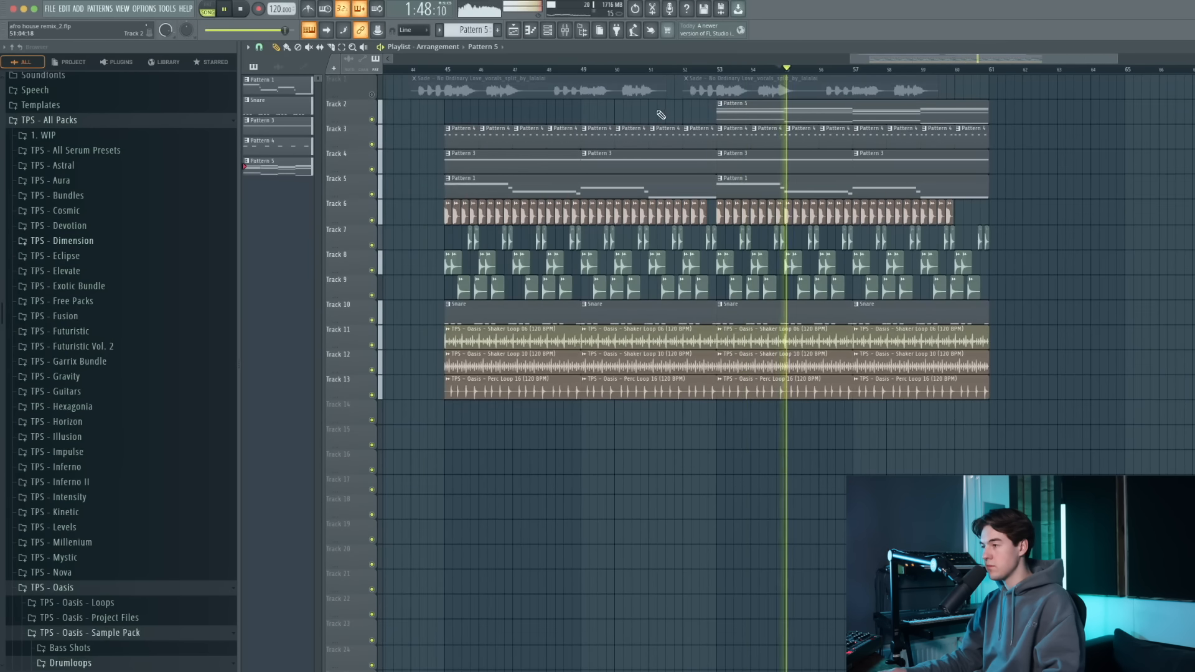
# Lower the Piano V3 mixer fader to about 80% (-4.7 dB) while the song plays.
pyautogui.scroll(-3, 807, 95)
pyautogui.click(564, 30)
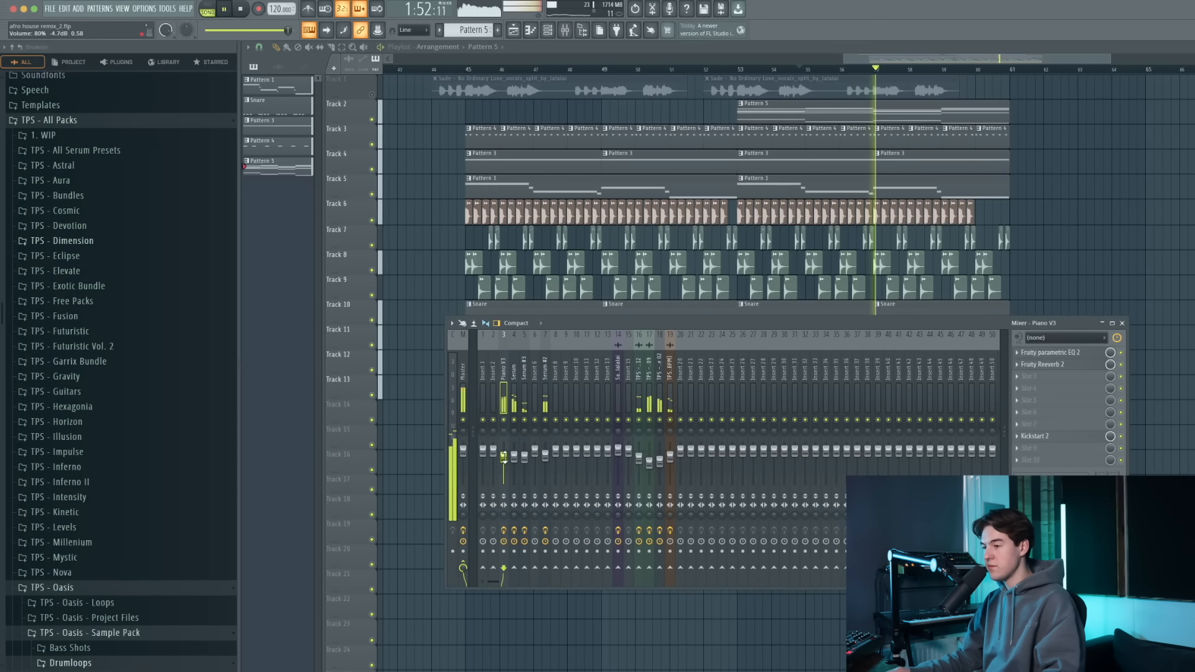
pyautogui.press('F9')
pyautogui.scroll(-2, 996, 199)
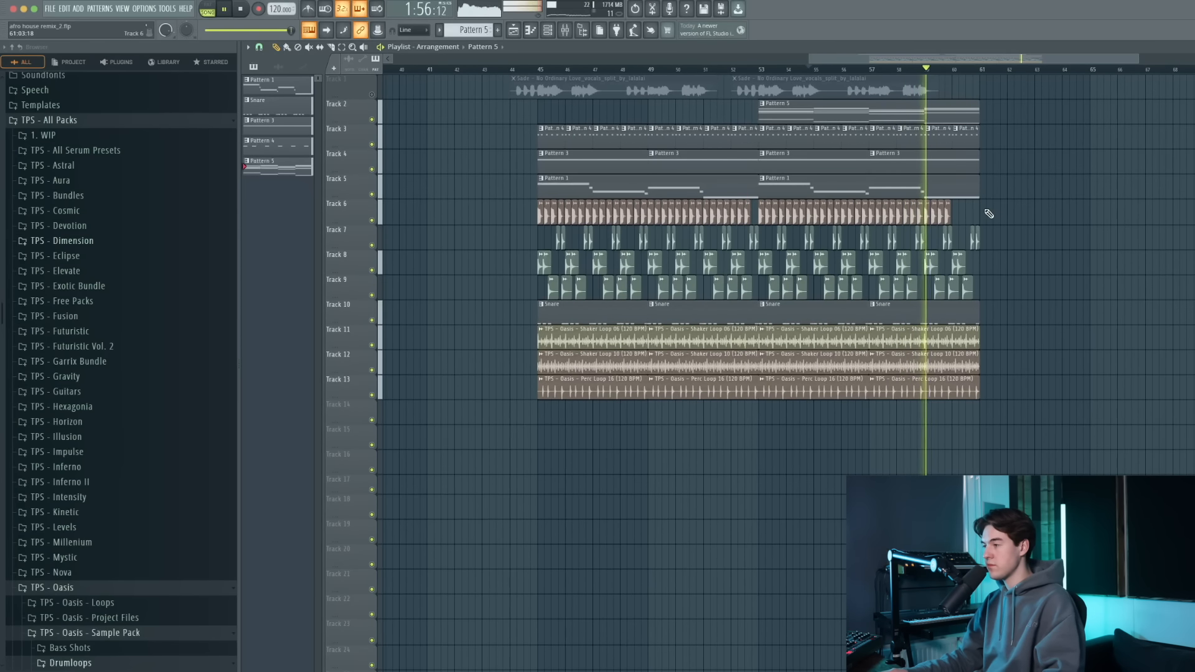
# Stop playback and place the TPS - Oasis - Ambience 05 audio clip on Track 15 at bar 45.
pyautogui.scroll(-3, 984, 214)
pyautogui.scroll(5, 993, 209)
pyautogui.scroll(-3, 984, 211)
pyautogui.scroll(2, 778, 218)
pyautogui.press('space')
pyautogui.click(278, 66)
pyautogui.moveTo(279, 151); pyautogui.dragTo(480, 442)
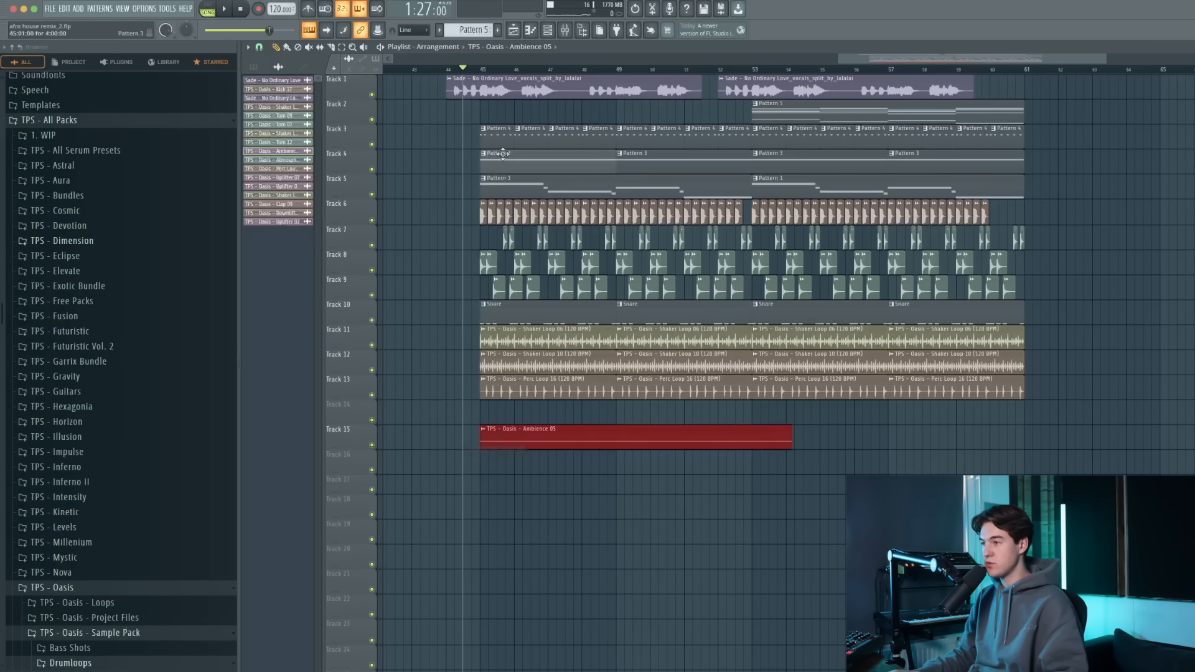
pyautogui.click(480, 67)
# Solo Track 15 and check the channel settings of the Ambience 05 clip.
pyautogui.click(371, 94)
pyautogui.hotkey('ctrl', 'd')
pyautogui.scroll(2, 411, 472)
pyautogui.rightClick(373, 438)
pyautogui.scroll(3, 499, 414)
pyautogui.scroll(-4, 546, 470)
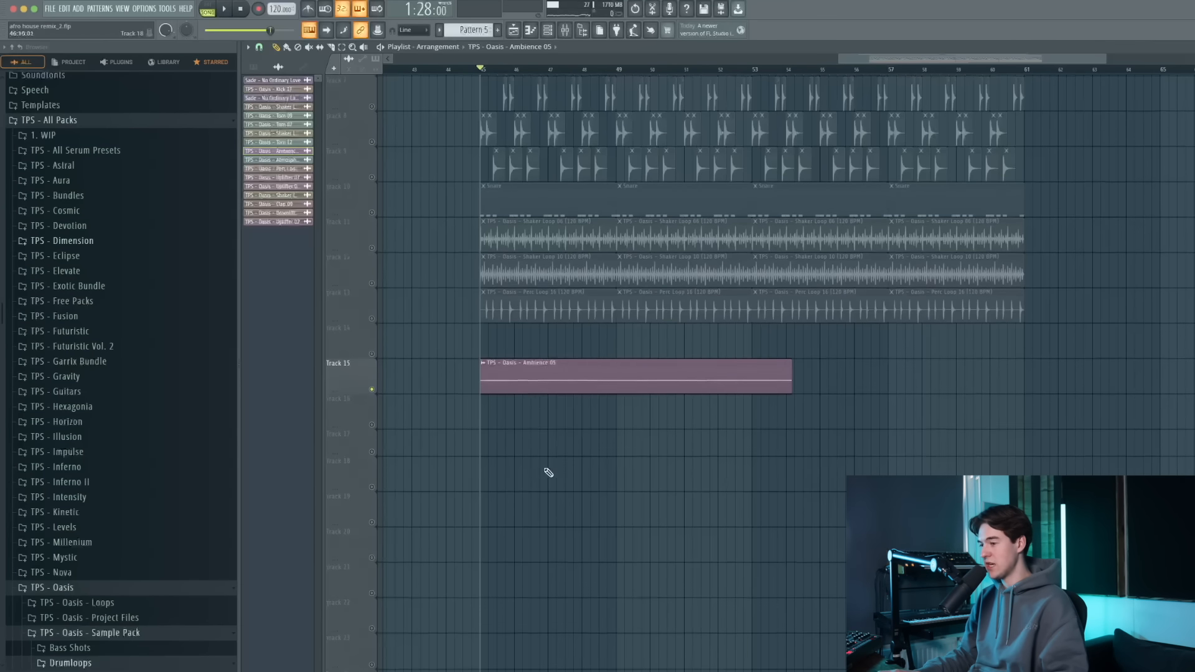
pyautogui.doubleClick(541, 373)
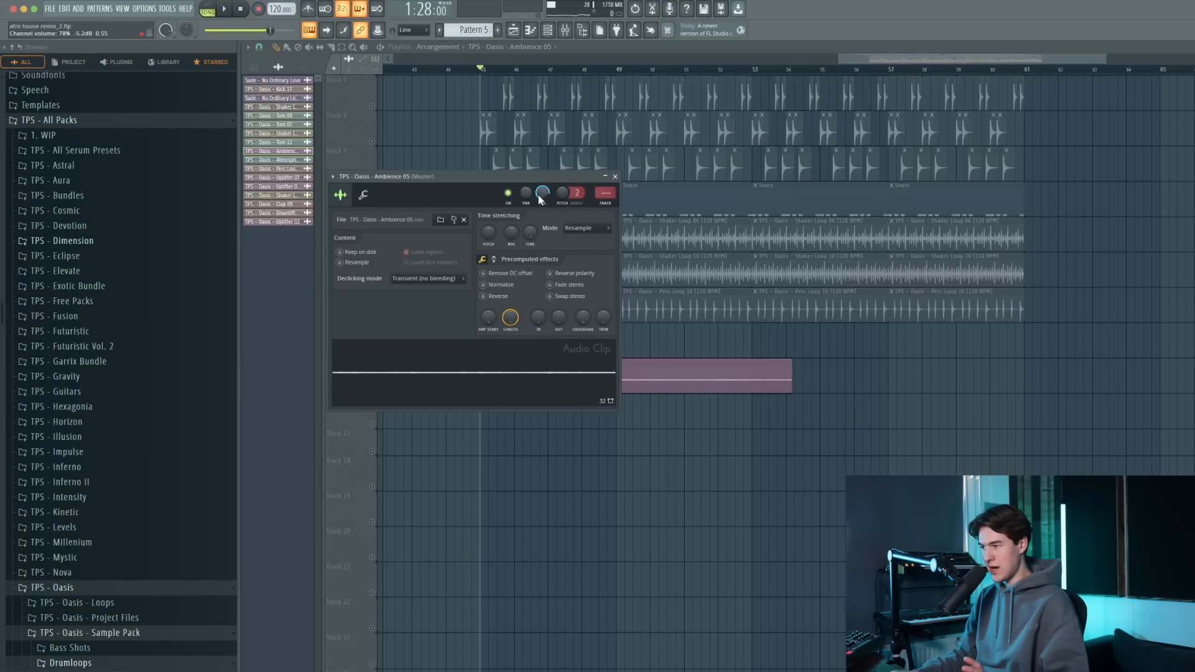
pyautogui.rightClick(794, 477)
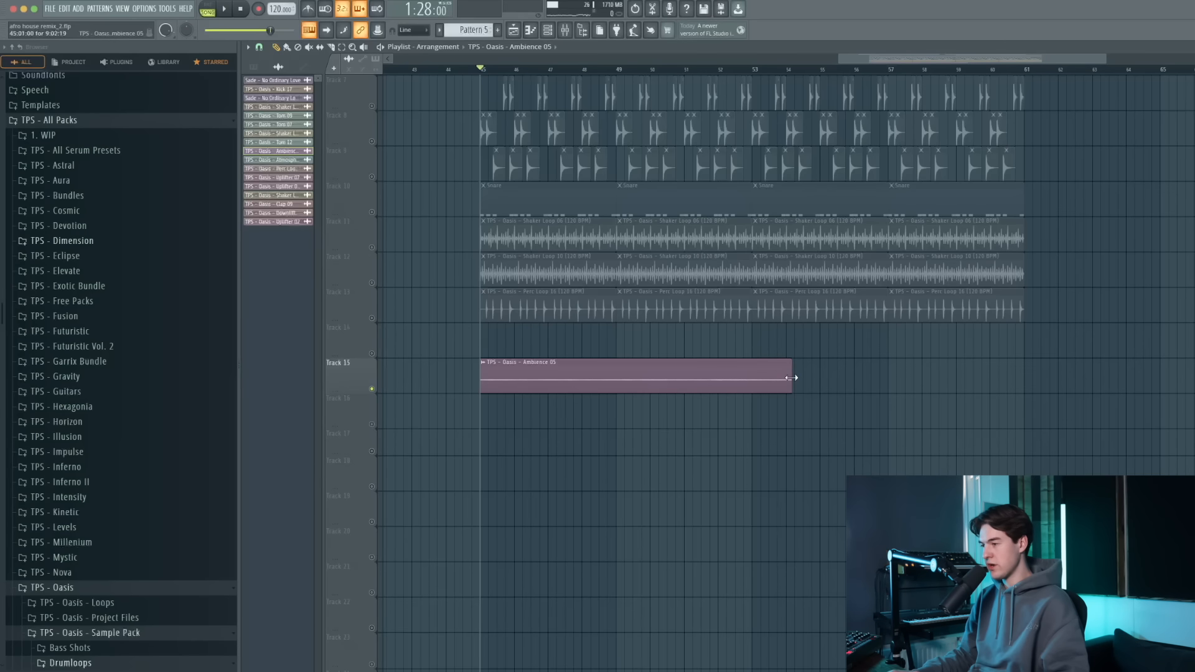
# Trim the Ambience 05 clip to end at bar 53 and add a second copy from there on Track 15.
pyautogui.moveTo(791, 378); pyautogui.dragTo(753, 390)
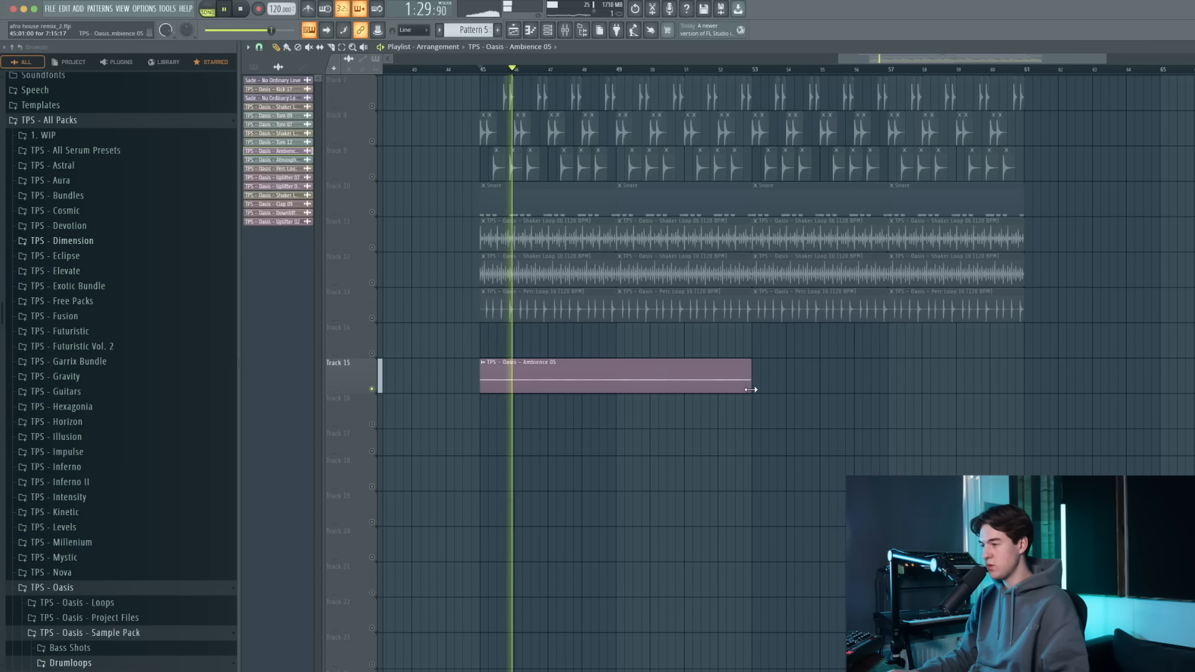
pyautogui.scroll(3, 750, 391)
pyautogui.scroll(3, 754, 388)
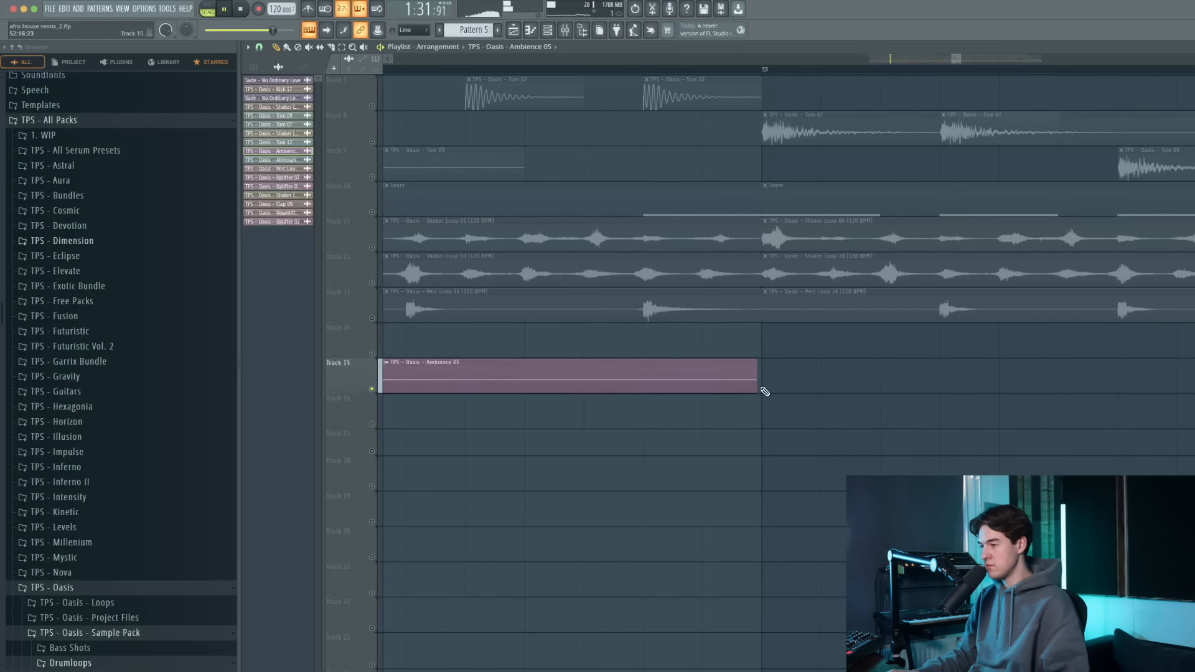
pyautogui.click(769, 381)
pyautogui.scroll(-5, 721, 391)
pyautogui.doubleClick(653, 381)
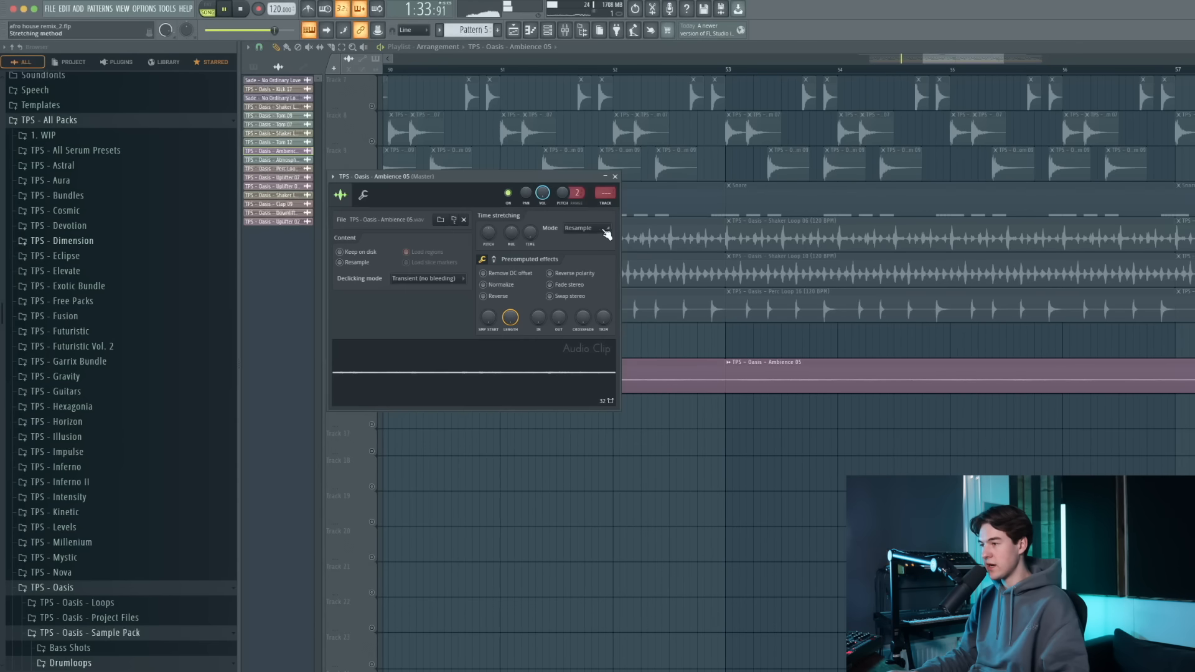
pyautogui.click(615, 176)
pyautogui.scroll(-2, 613, 302)
pyautogui.press('space')
# Place the TPS - Oasis - Atmosphere 10 C clip on Track 16 at bar 45 and solo that track.
pyautogui.moveTo(266, 160); pyautogui.dragTo(644, 416)
pyautogui.scroll(-3, 641, 417)
pyautogui.scroll(-3, 630, 416)
pyautogui.press('space')
pyautogui.moveTo(854, 415); pyautogui.dragTo(699, 425)
pyautogui.scroll(6, 746, 417)
pyautogui.press('space')
pyautogui.rightClick(371, 425)
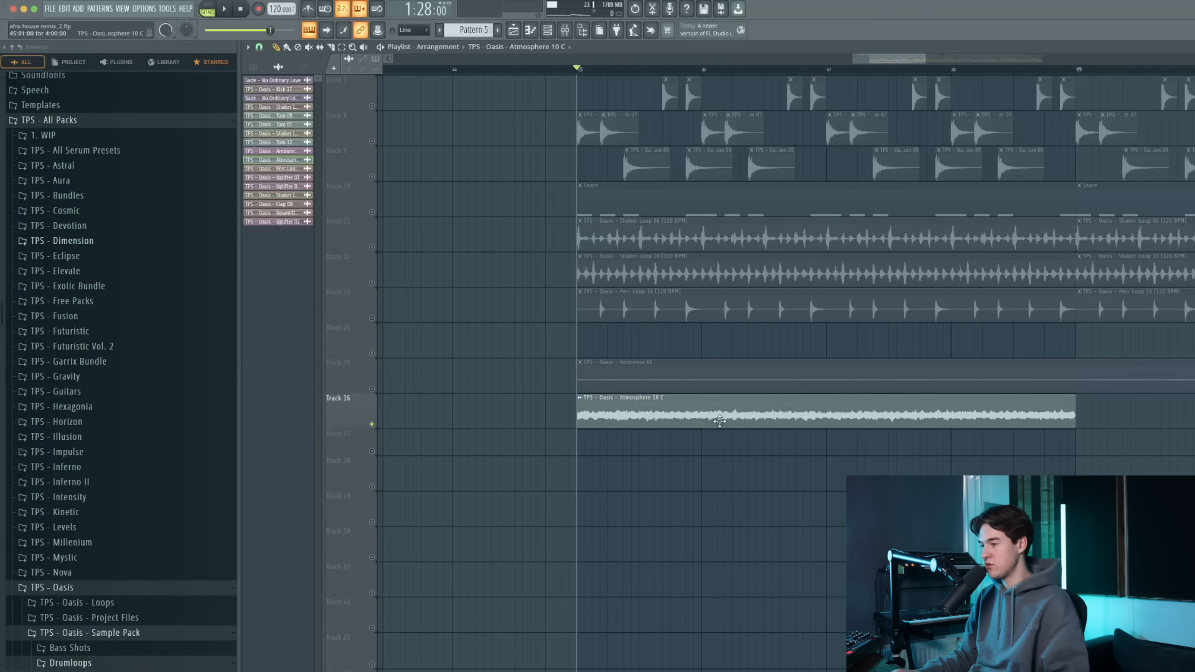
# Add a second Atmosphere 10 C clip at bar 49 on Track 16.
pyautogui.scroll(-3, 758, 415)
pyautogui.scroll(2, 826, 430)
pyautogui.click(811, 437)
pyautogui.moveTo(854, 441); pyautogui.dragTo(850, 414)
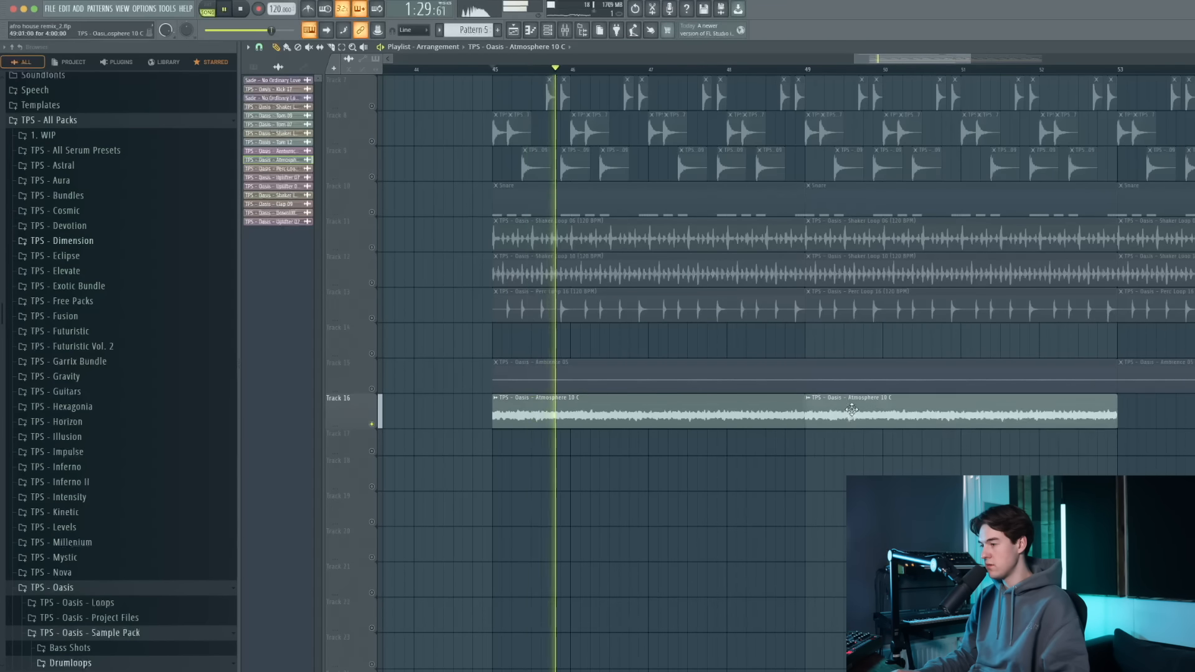
# Bring all tracks back from solo, mute the vocal on Track 1 and replay from bar 45.
pyautogui.click(372, 389)
pyautogui.rightClick(372, 389)
pyautogui.rightClick(372, 389)
pyautogui.press('space')
pyautogui.press('space')
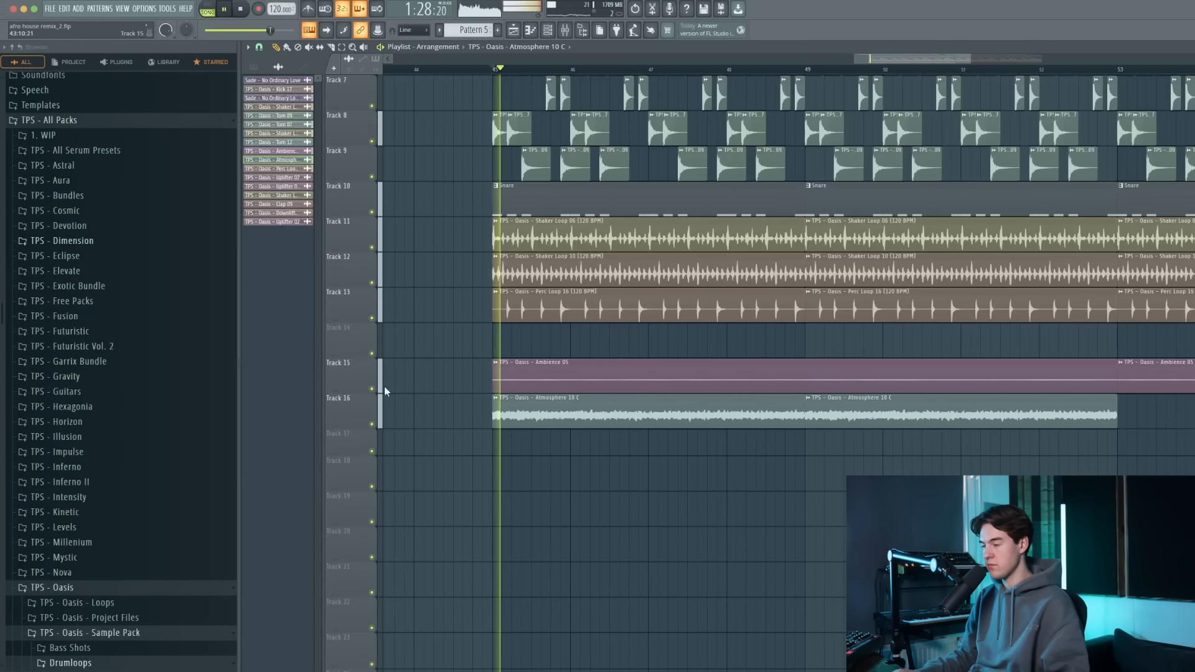
pyautogui.scroll(1, 503, 365)
pyautogui.scroll(5, 503, 365)
pyautogui.click(372, 104)
pyautogui.scroll(-3, 664, 566)
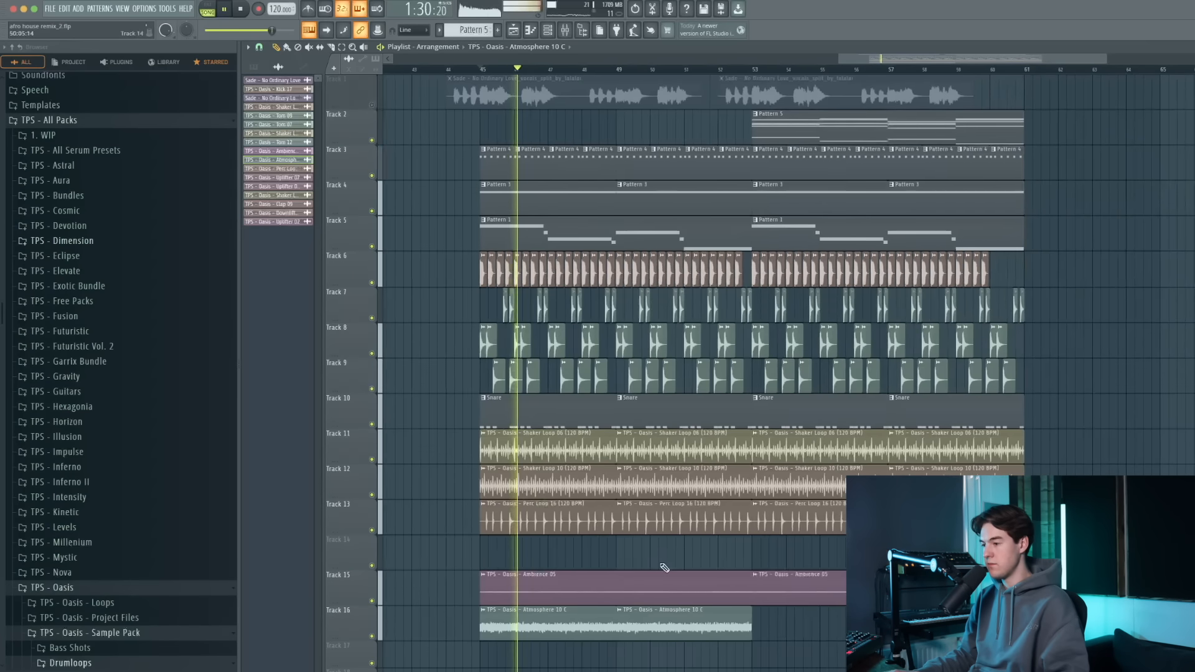
# Extend the Atmosphere 10 C layer on Track 16 with two more copies from bar 53 to bar 61.
pyautogui.scroll(-3, 690, 498)
pyautogui.scroll(1, 698, 490)
pyautogui.moveTo(788, 520); pyautogui.dragTo(555, 516)
pyautogui.moveTo(554, 516); pyautogui.dragTo(826, 518)
# Lower the Atmosphere 10 C channel volume to about 16% while the song plays, then stop playback.
pyautogui.doubleClick(797, 522)
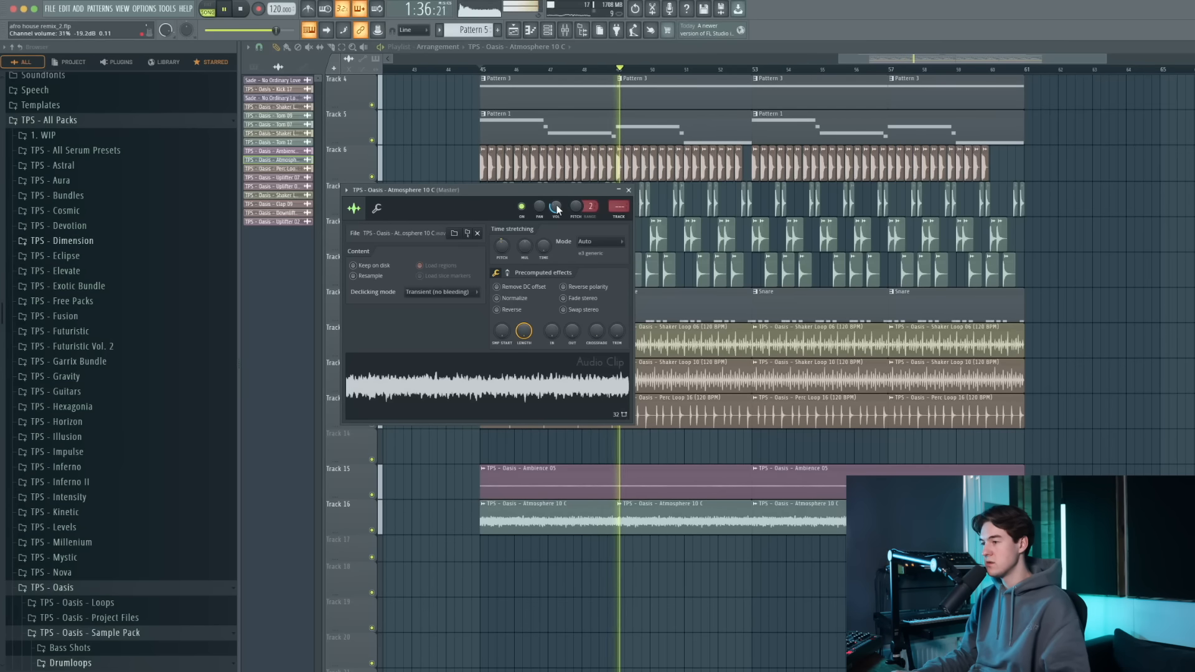
pyautogui.moveTo(557, 207); pyautogui.dragTo(557, 210)
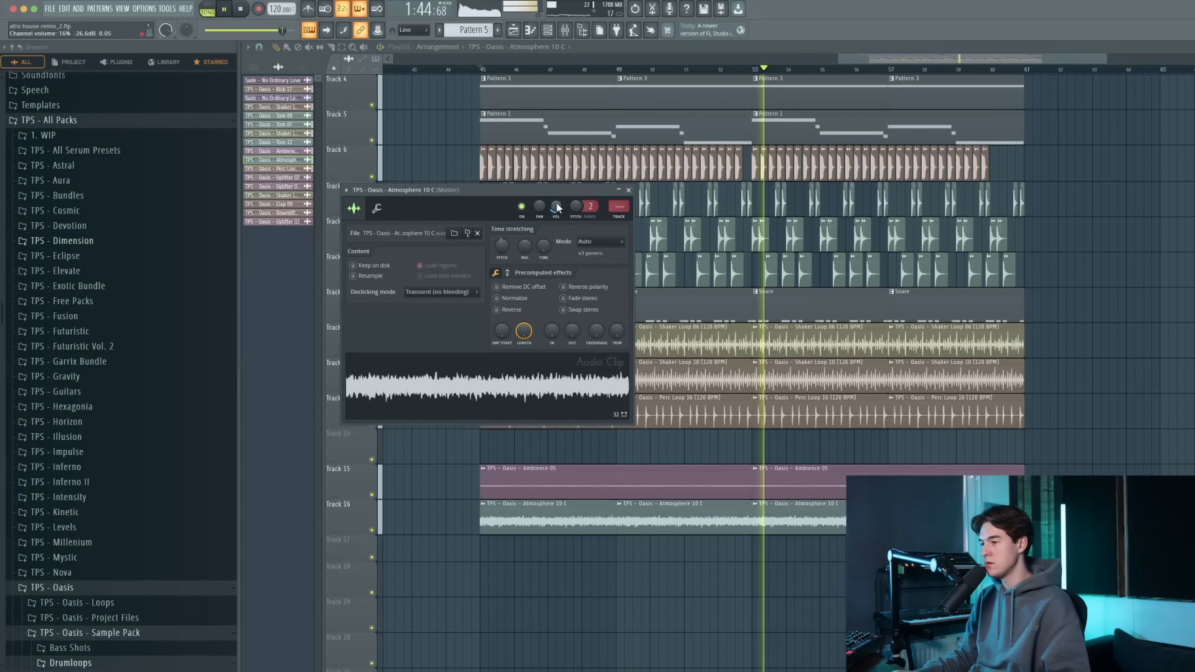
pyautogui.click(630, 190)
pyautogui.press('space')
# Place the TPS - Oasis - Downlifter 08 clip on Track 18 at bar 45 and audition it in solo.
pyautogui.moveTo(509, 624); pyautogui.dragTo(482, 557)
pyautogui.scroll(-3, 506, 551)
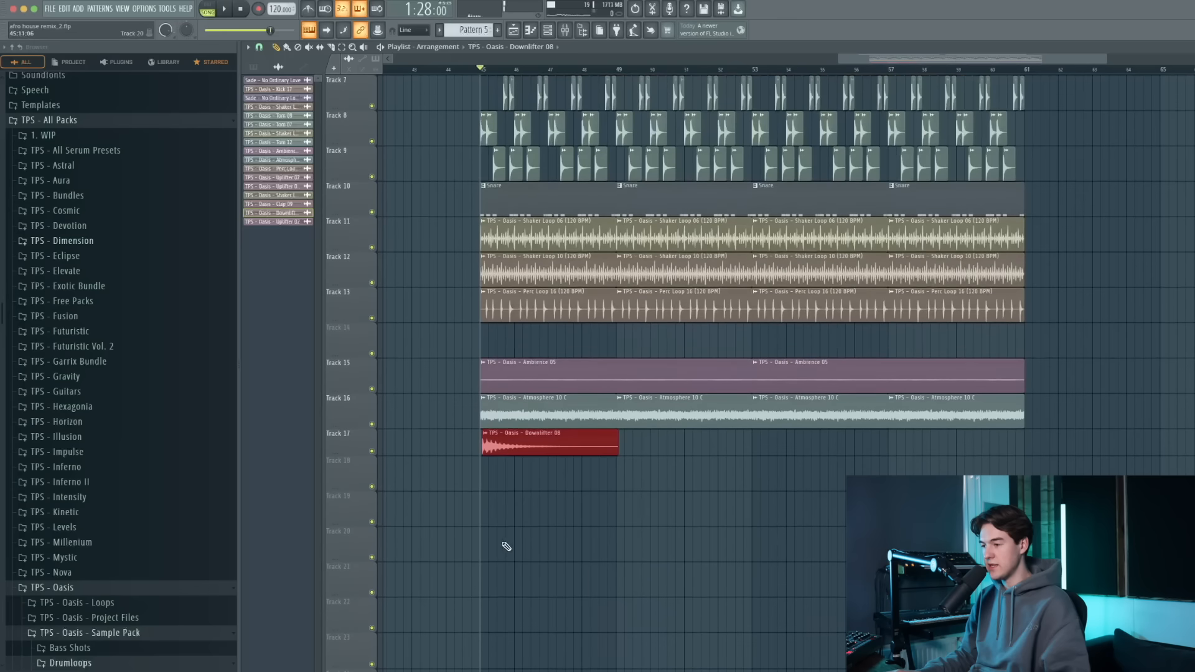
pyautogui.moveTo(503, 450); pyautogui.dragTo(498, 481)
pyautogui.press('space')
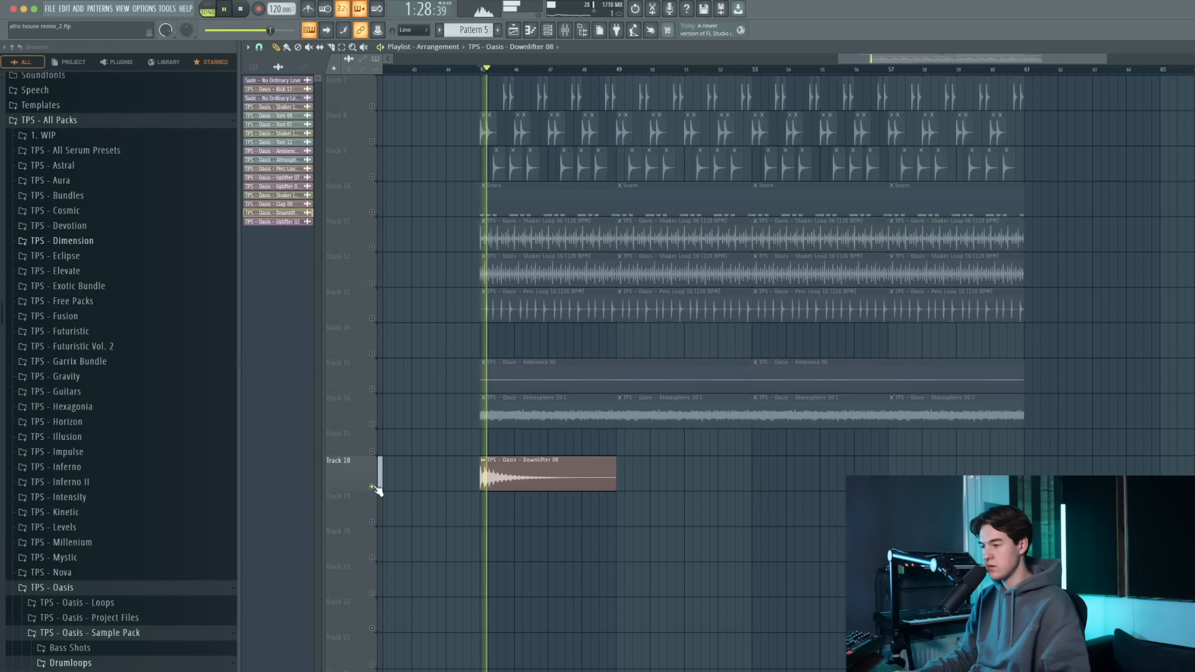
# Restore playback of all tracks except the vocal and copy the Downlifter 08 clip to bar 53 on Track 18.
pyautogui.scroll(6, 349, 162)
pyautogui.press('space')
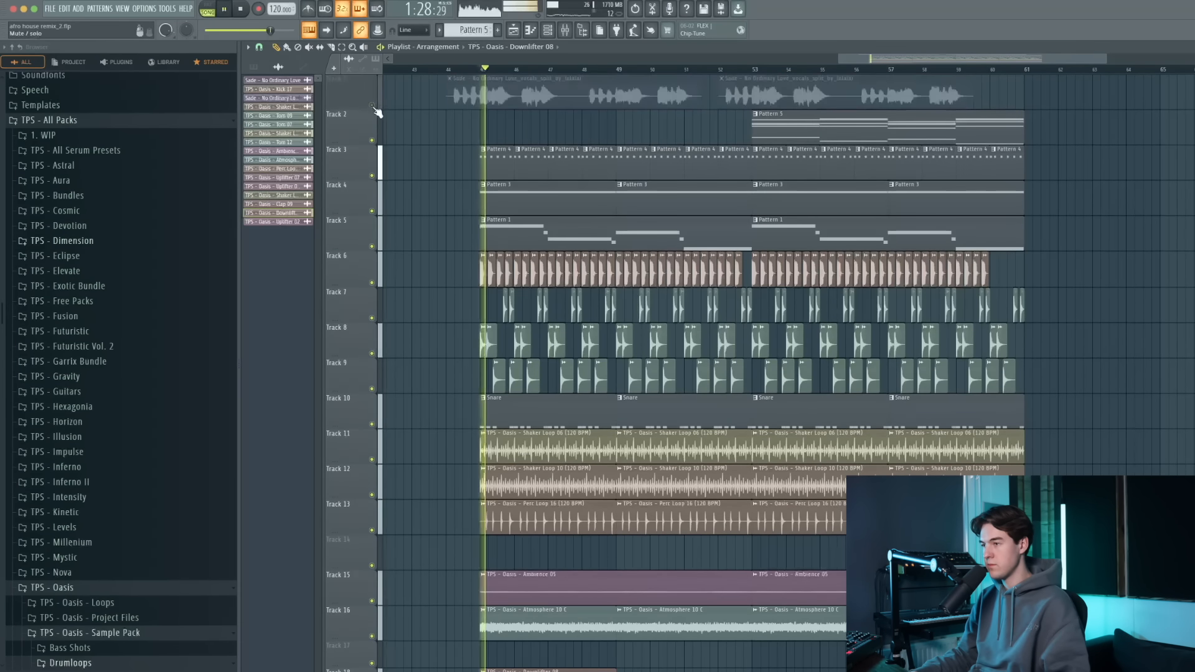
pyautogui.scroll(-15, 568, 355)
pyautogui.scroll(11, 573, 337)
pyautogui.moveTo(599, 442); pyautogui.dragTo(872, 443)
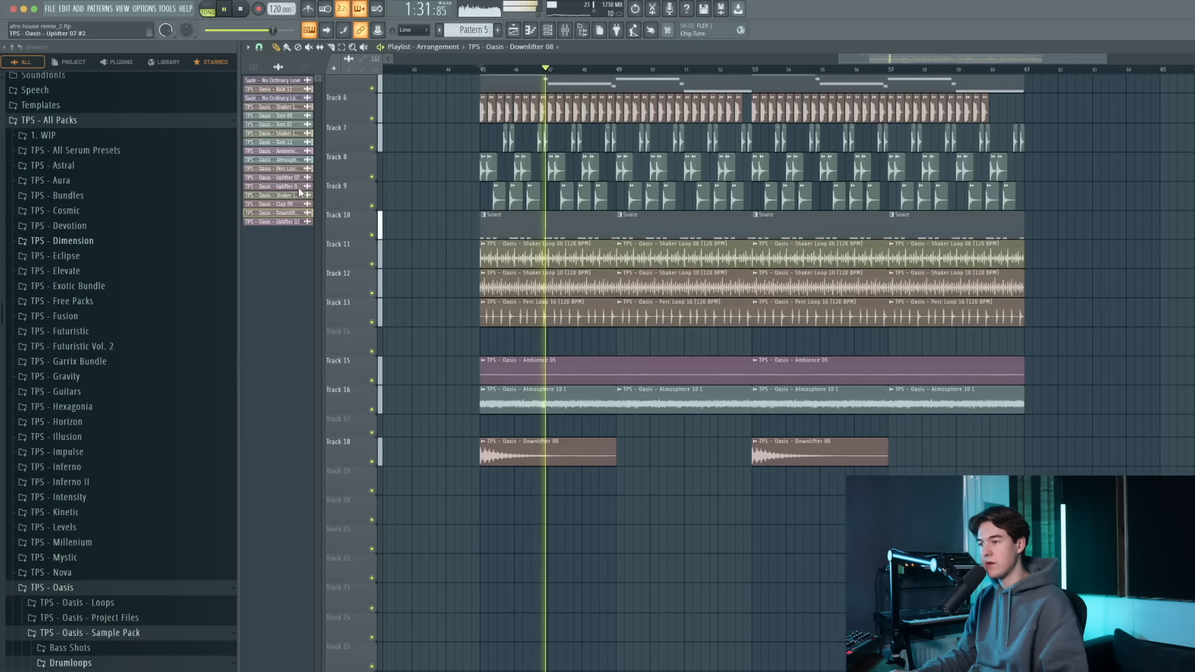
pyautogui.press('space')
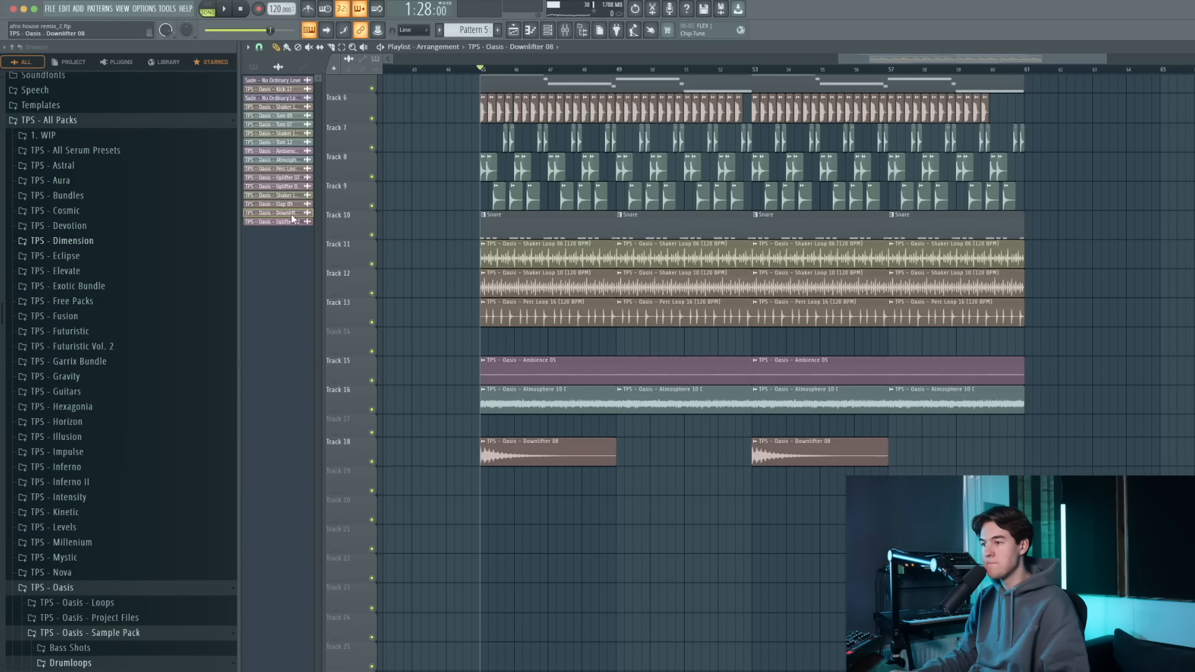
# Place Uplifter 07 #2 on Track 19 at bar 45 and Uplifter 07 on Track 20 from bar 41 to bar 45.
pyautogui.moveTo(290, 185); pyautogui.dragTo(396, 376)
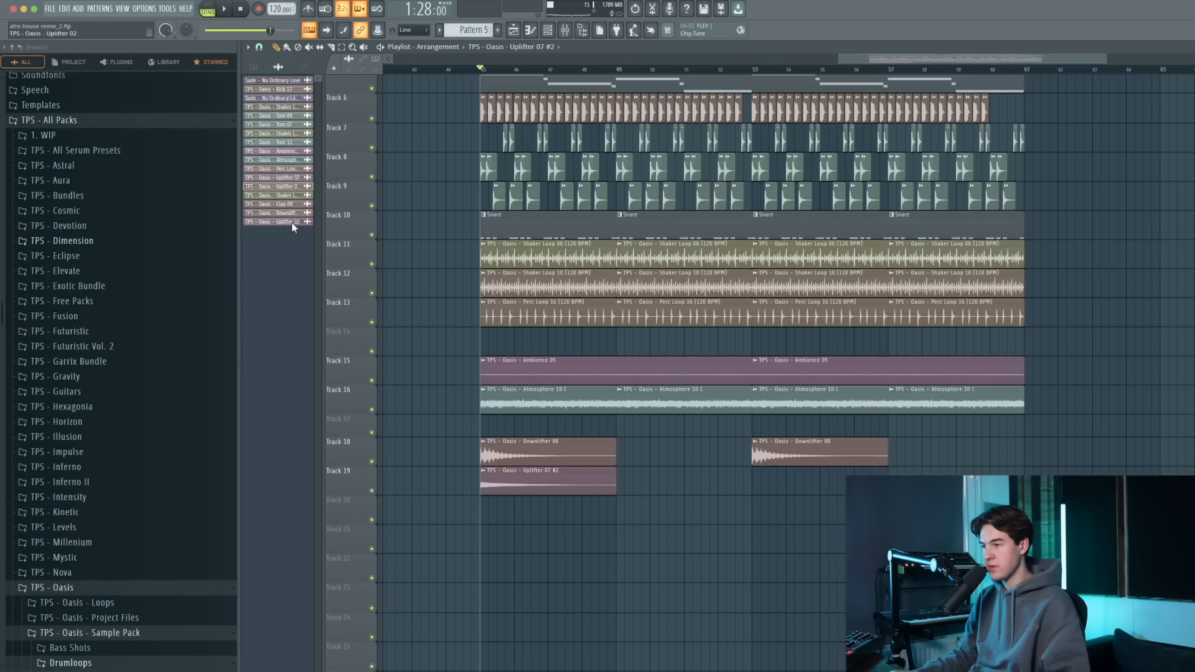
pyautogui.moveTo(283, 178); pyautogui.dragTo(546, 501)
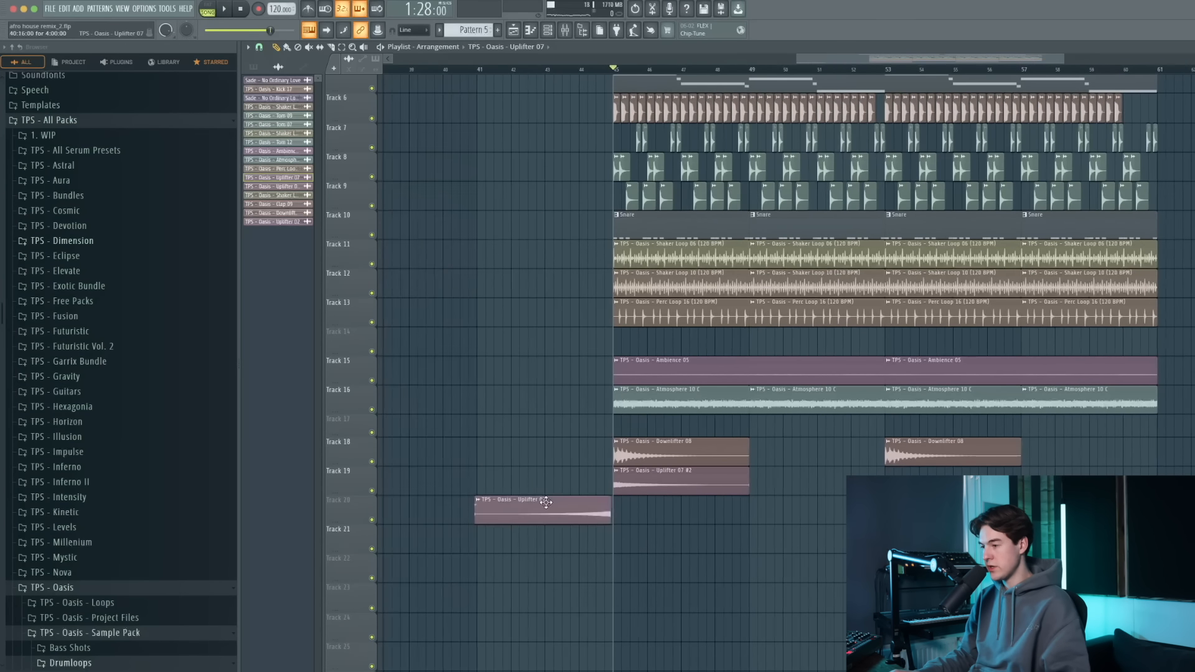
pyautogui.click(564, 69)
pyautogui.scroll(5, 610, 565)
pyautogui.click(585, 528)
pyautogui.rightClick(585, 528)
pyautogui.moveTo(598, 515); pyautogui.dragTo(587, 515)
pyautogui.press('space')
pyautogui.scroll(-3, 551, 512)
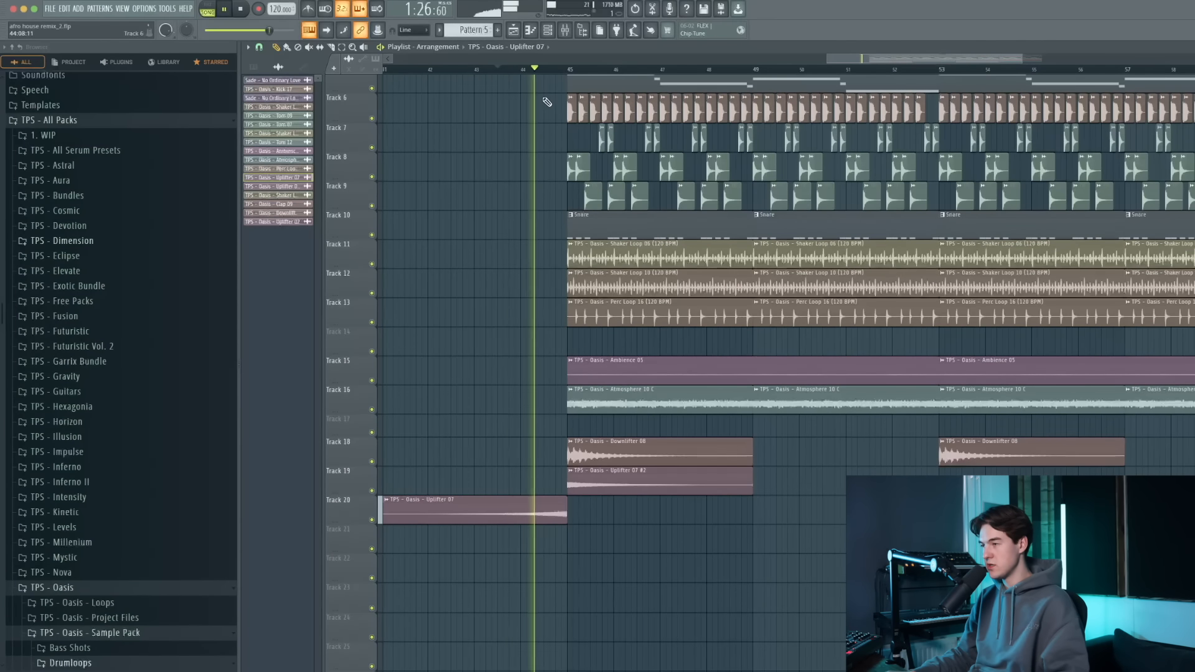
# Copy the uplifters forward, with Uplifter 07 at bar 49 on Track 20 and Uplifter 07 #2 at bars 53 and 61 on Track 19.
pyautogui.moveTo(544, 539); pyautogui.dragTo(959, 477)
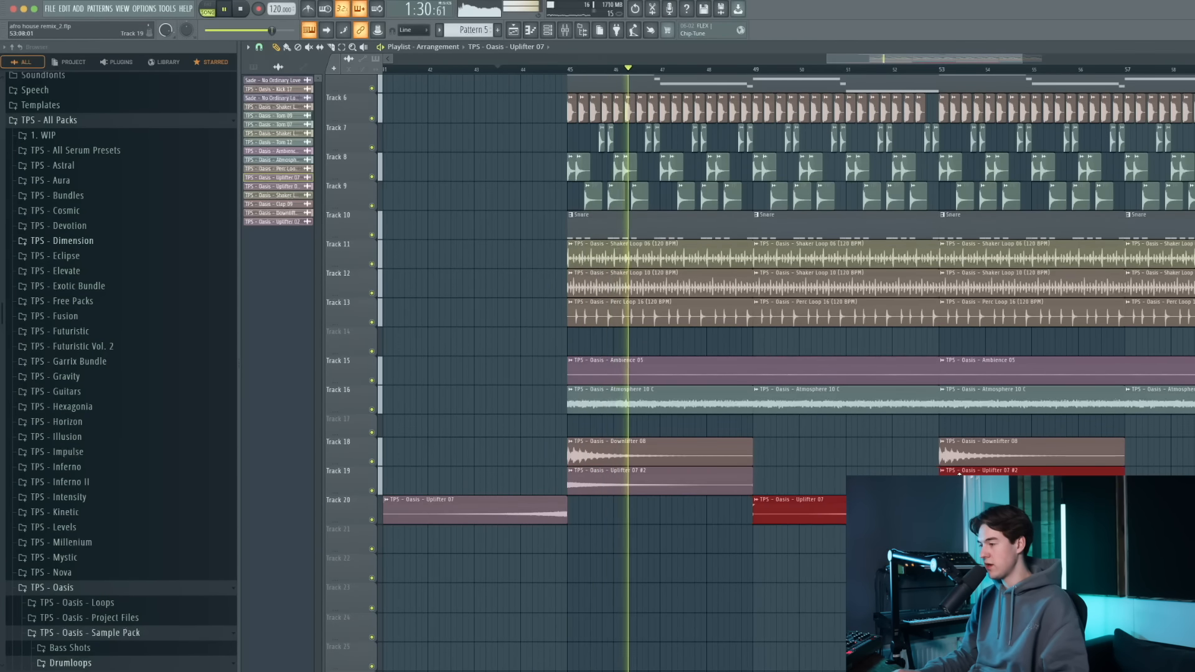
pyautogui.scroll(-4, 872, 535)
pyautogui.scroll(2, 896, 537)
pyautogui.moveTo(910, 471); pyautogui.dragTo(1099, 472)
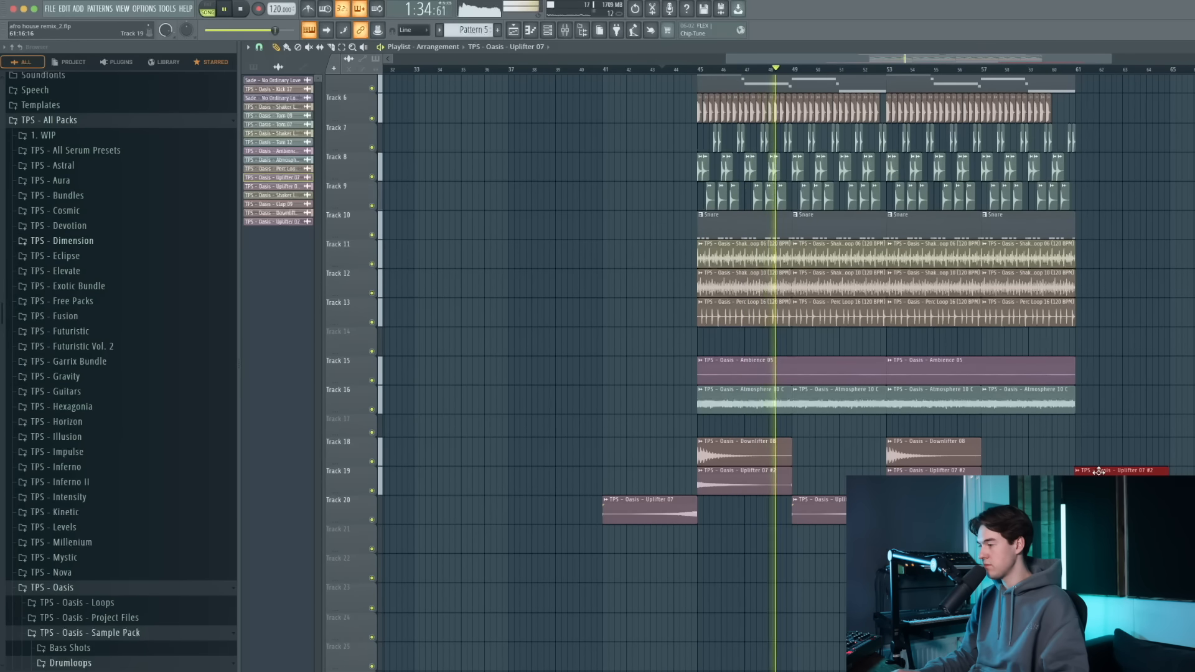
pyautogui.scroll(3, 1098, 471)
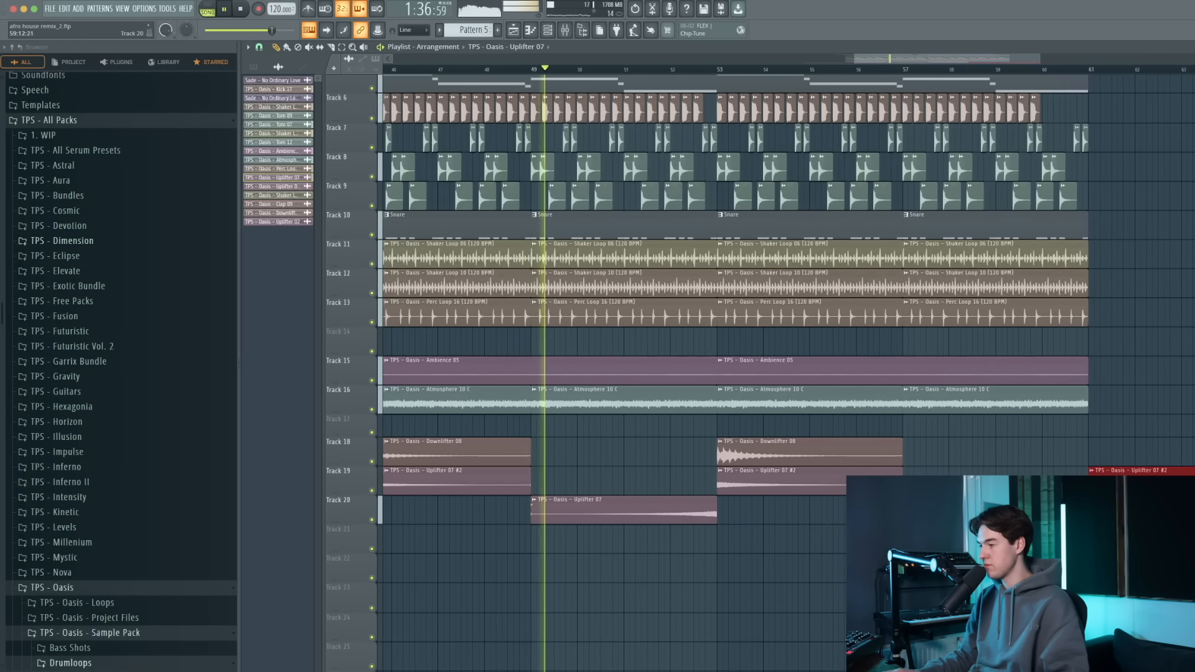
pyautogui.press('super+d')
# Add the Uplifter 02 clip on the track below Uplifter 07 and delete the Shaker Loop 06 clip from Track 14.
pyautogui.scroll(-4, 641, 357)
pyautogui.moveTo(289, 224); pyautogui.dragTo(508, 533)
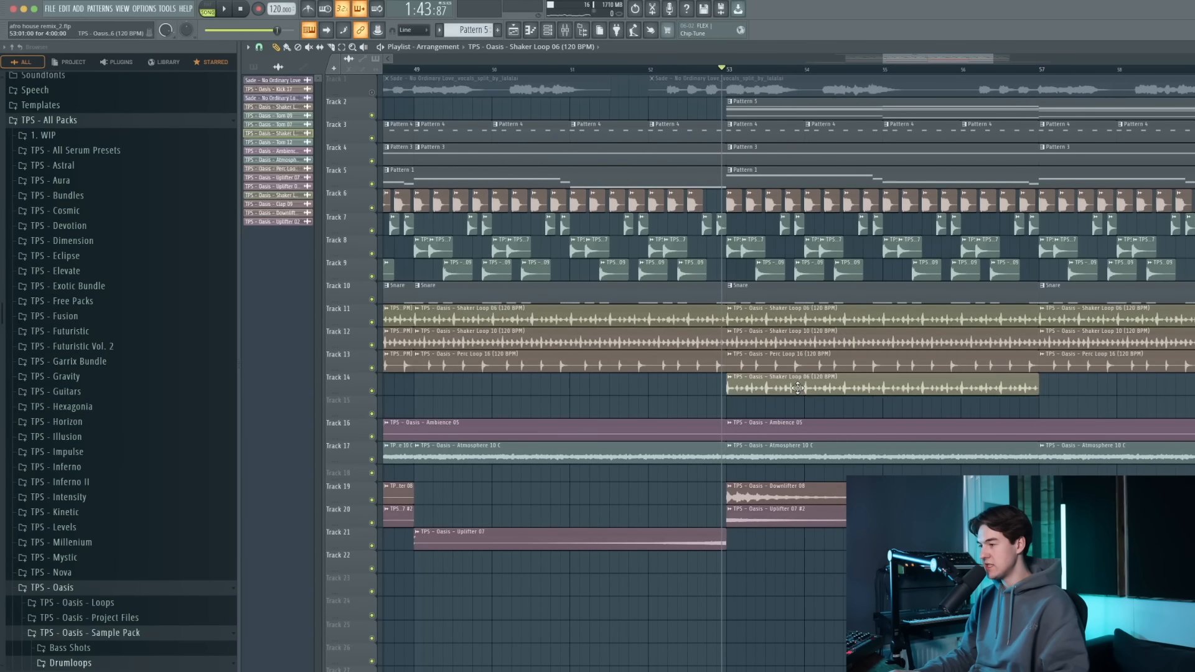
pyautogui.rightClick(797, 389)
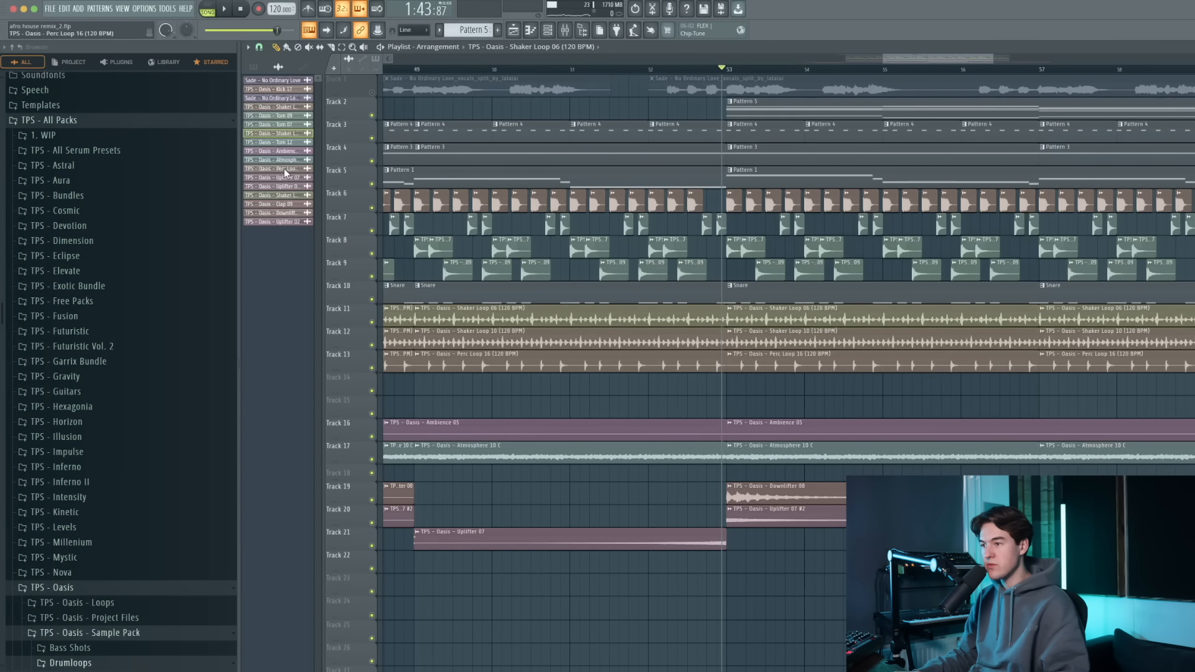
# Place the Shaker Loop 08 clip on Track 14 at bar 53, audition it soloed, and repeat it at bar 57.
pyautogui.moveTo(281, 198); pyautogui.dragTo(773, 387)
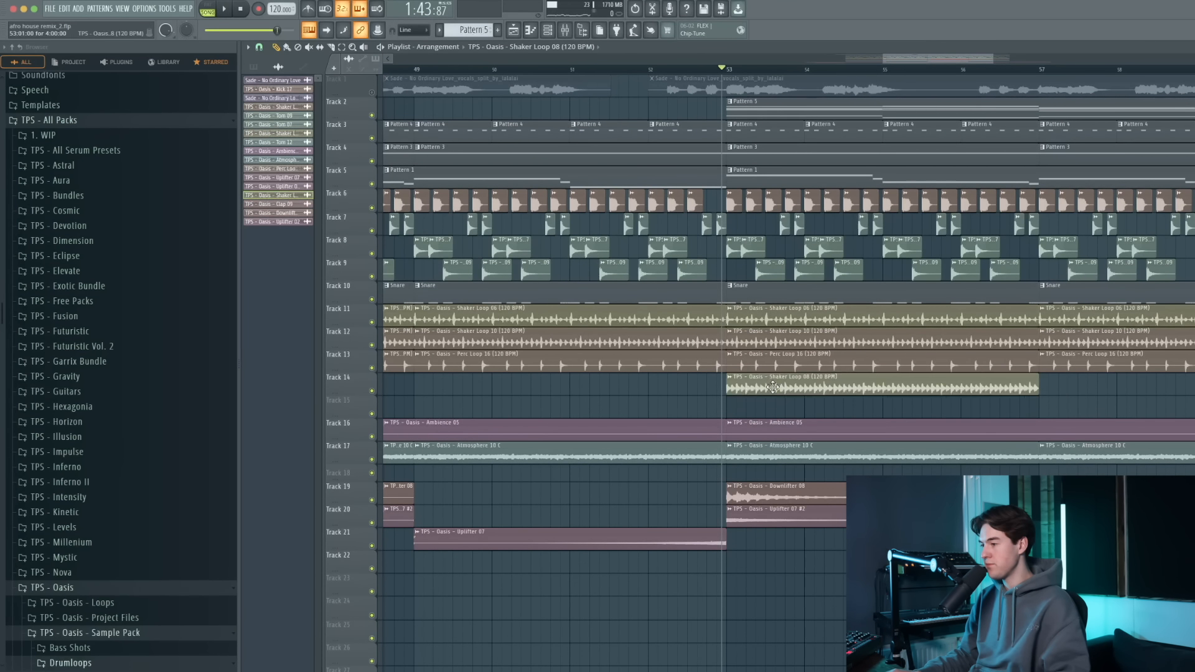
pyautogui.rightClick(372, 391)
pyautogui.press('space')
pyautogui.scroll(-3, 685, 393)
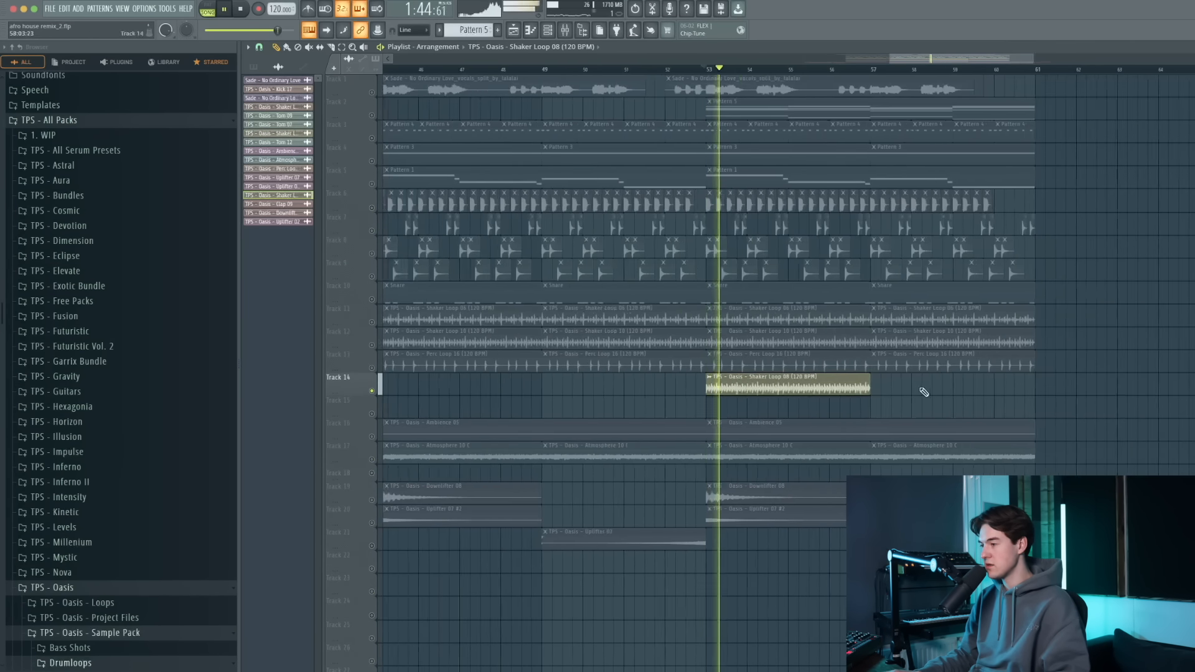
pyautogui.scroll(3, 918, 393)
pyautogui.click(883, 408)
pyautogui.moveTo(883, 408); pyautogui.dragTo(861, 382)
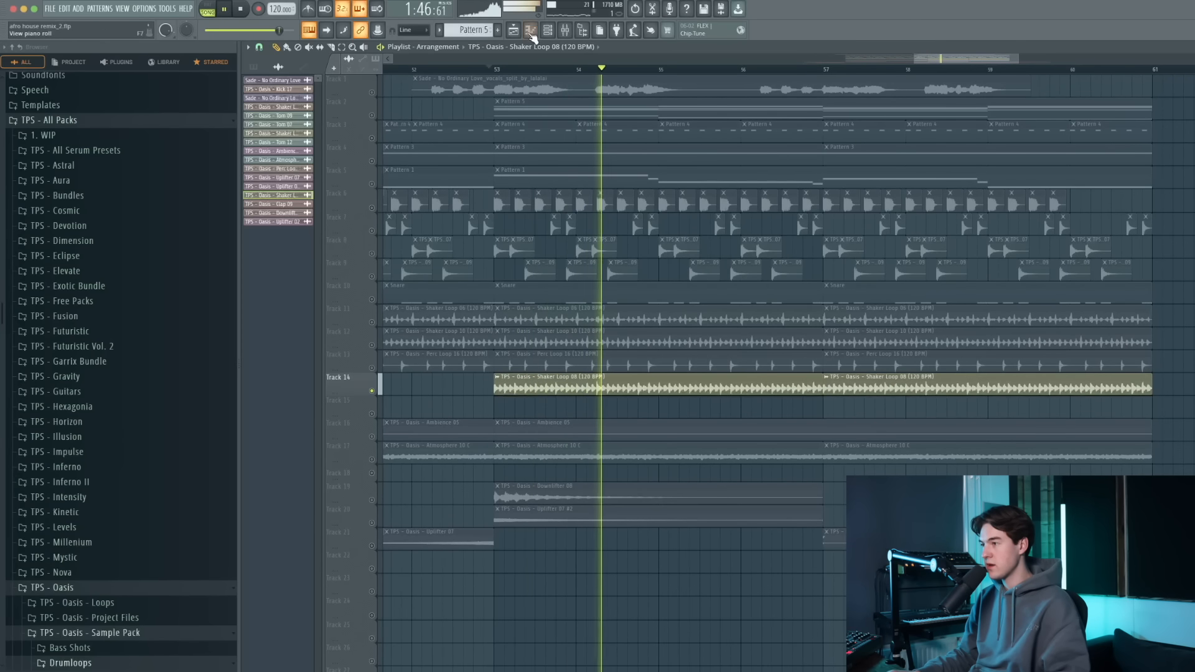
# Route Shaker Loop 08 to mixer insert 21 and add Kickstart 2 in slot 4 with its mix at 66%.
pyautogui.press('F9')
pyautogui.hotkey('ctrl', 'l')
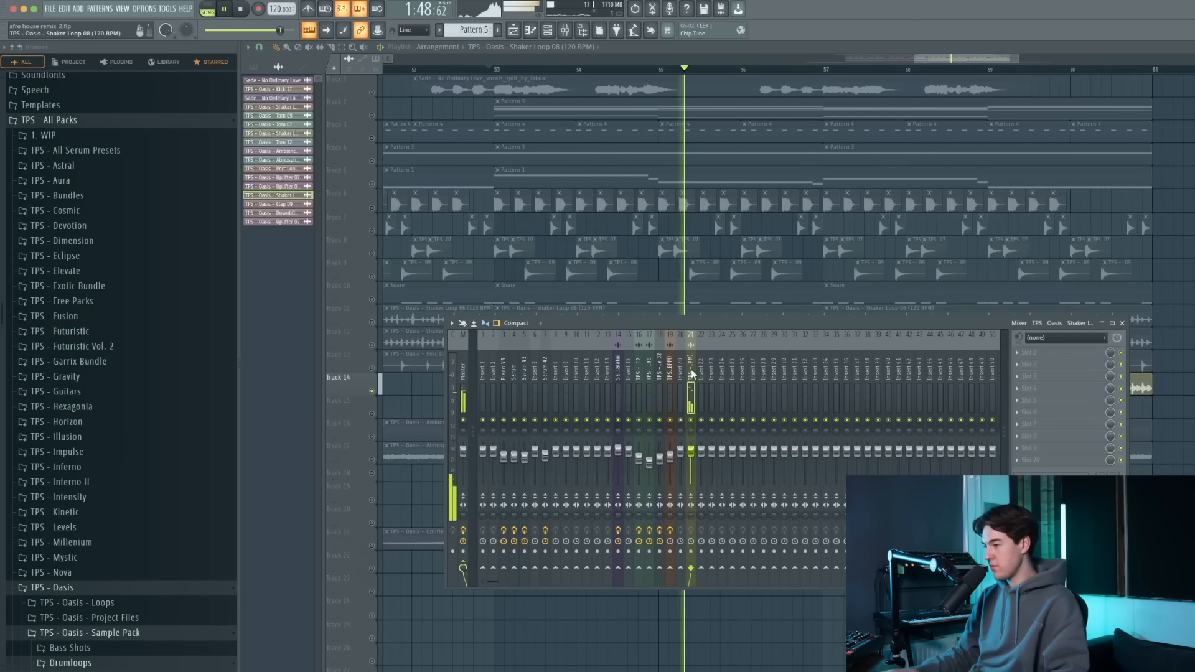
pyautogui.click(1073, 387)
pyautogui.press('k')
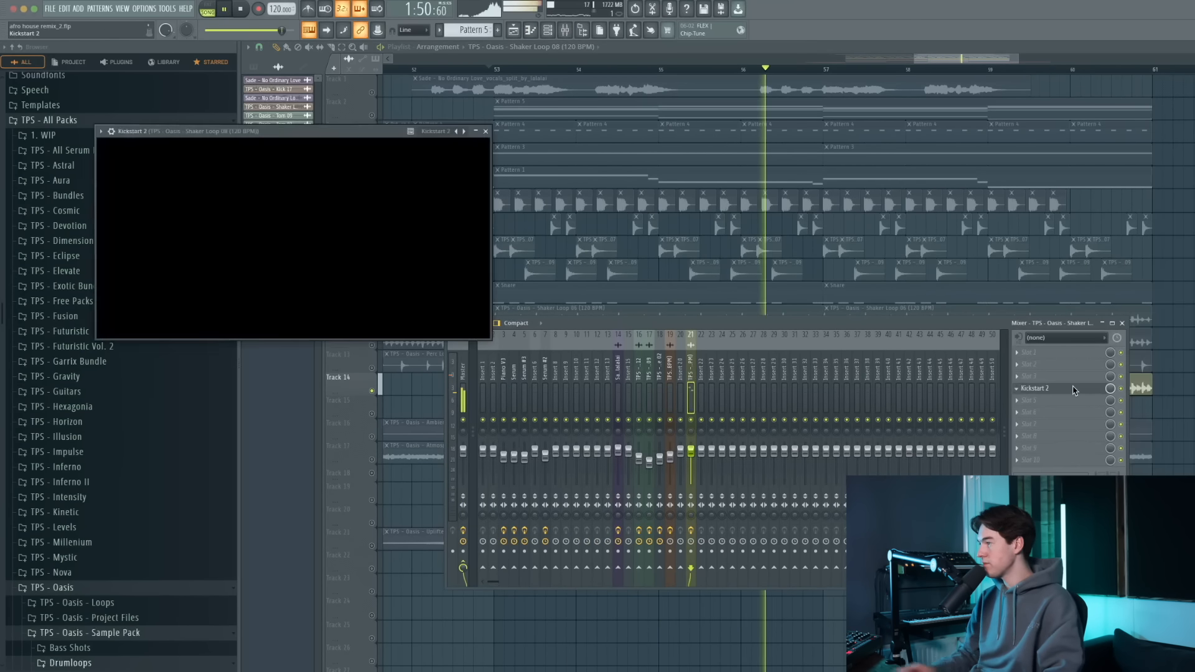
pyautogui.press('space')
pyautogui.press('space')
pyautogui.moveTo(175, 239); pyautogui.dragTo(175, 275)
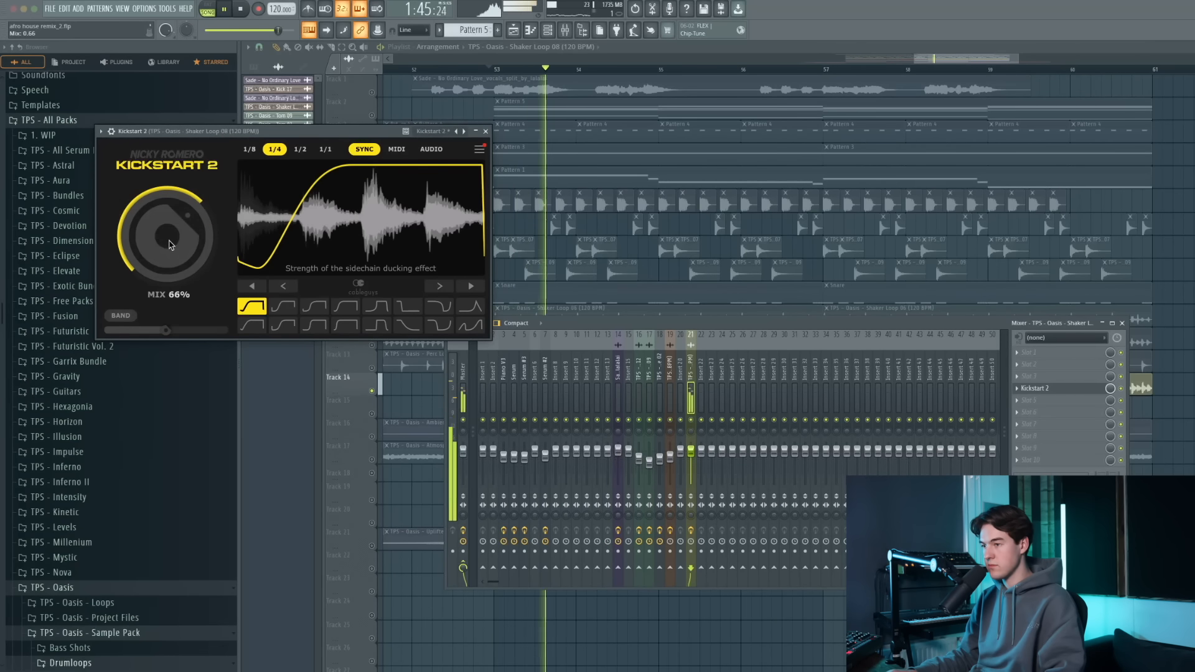
pyautogui.press('F9')
# Restore playback of all tracks except the vocal and set the Shaker Loop 08 channel volume to 43%.
pyautogui.rightClick(373, 391)
pyautogui.press('space')
pyautogui.press('space')
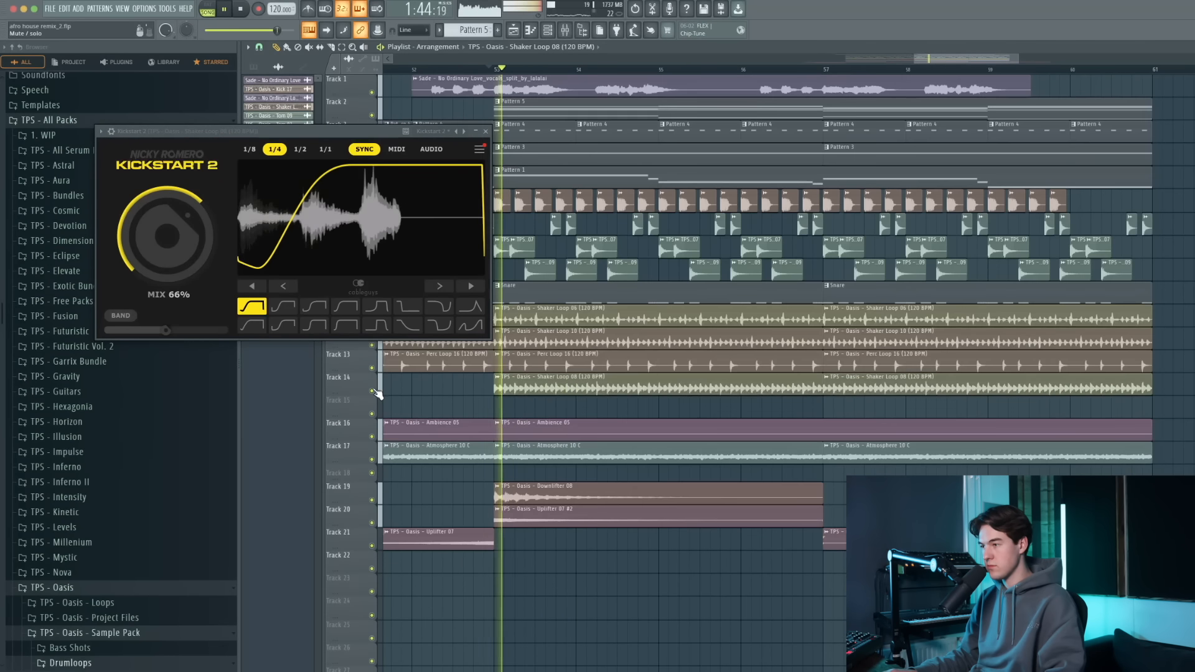
pyautogui.click(485, 131)
pyautogui.click(372, 92)
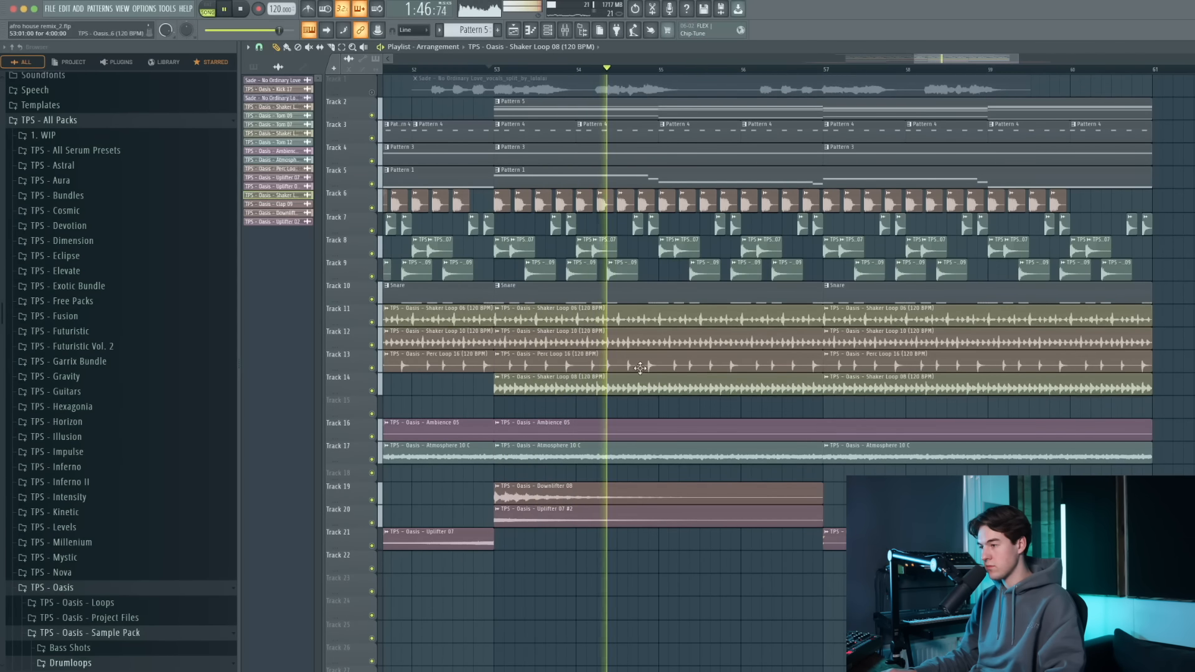
pyautogui.doubleClick(679, 387)
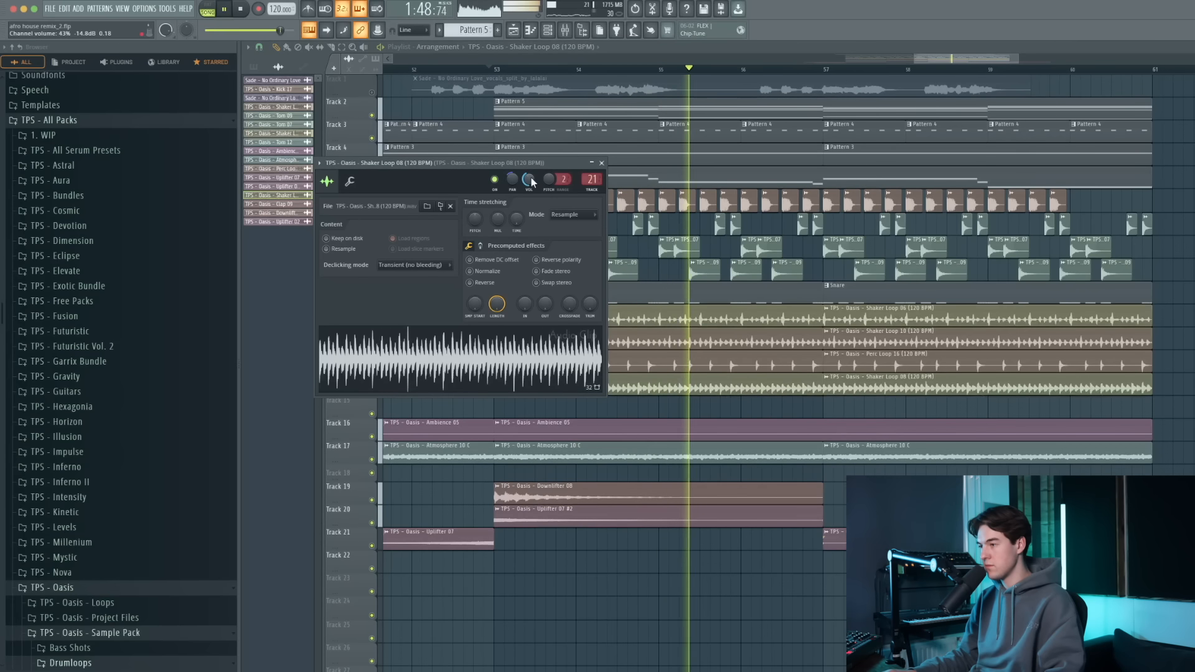
pyautogui.click(601, 163)
pyautogui.press('space')
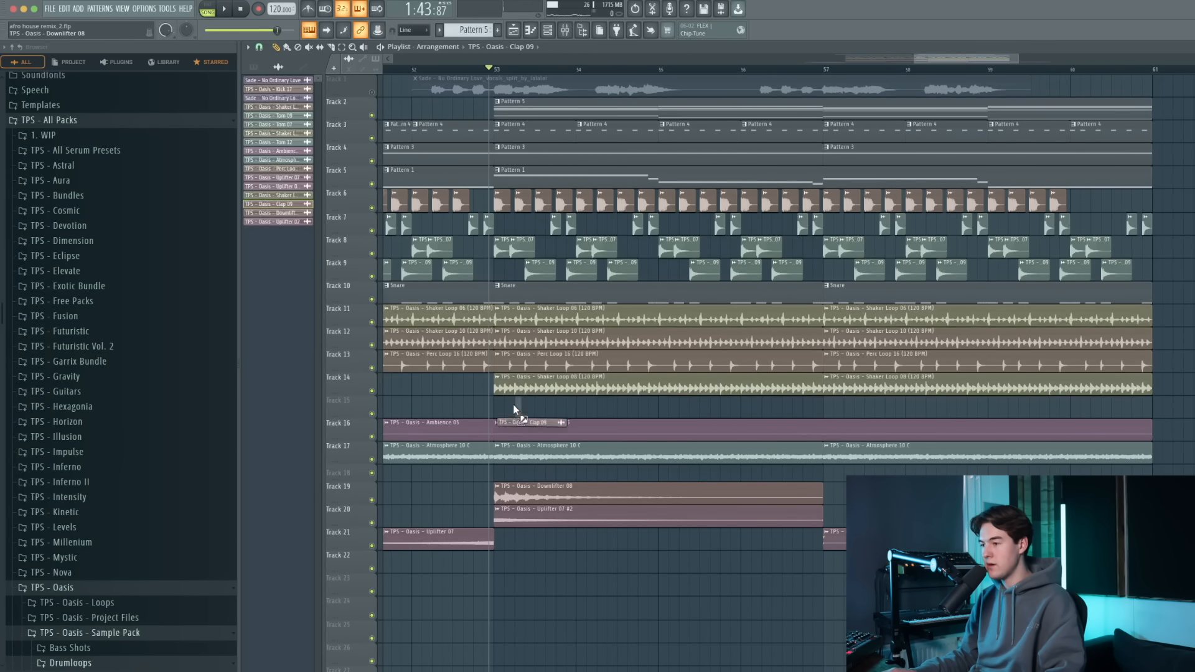
# Solo the Clap 09 clip on the second beat of bar 53 on Track 15 and check its channel settings.
pyautogui.rightClick(373, 414)
pyautogui.scroll(5, 486, 392)
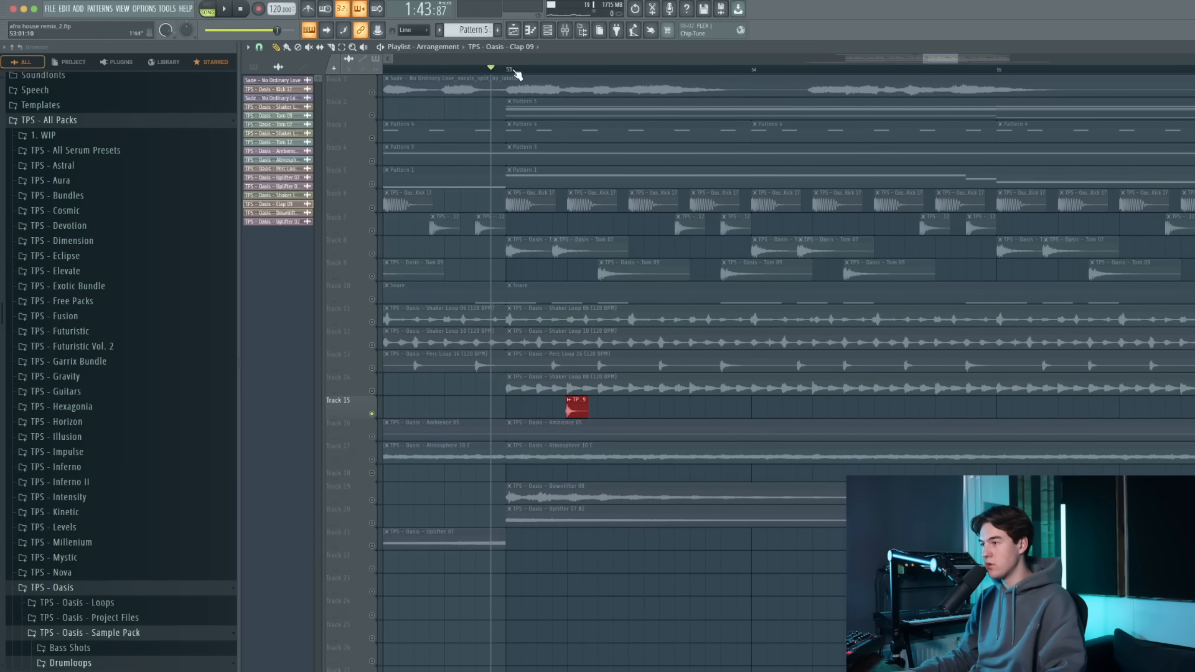
pyautogui.doubleClick(575, 412)
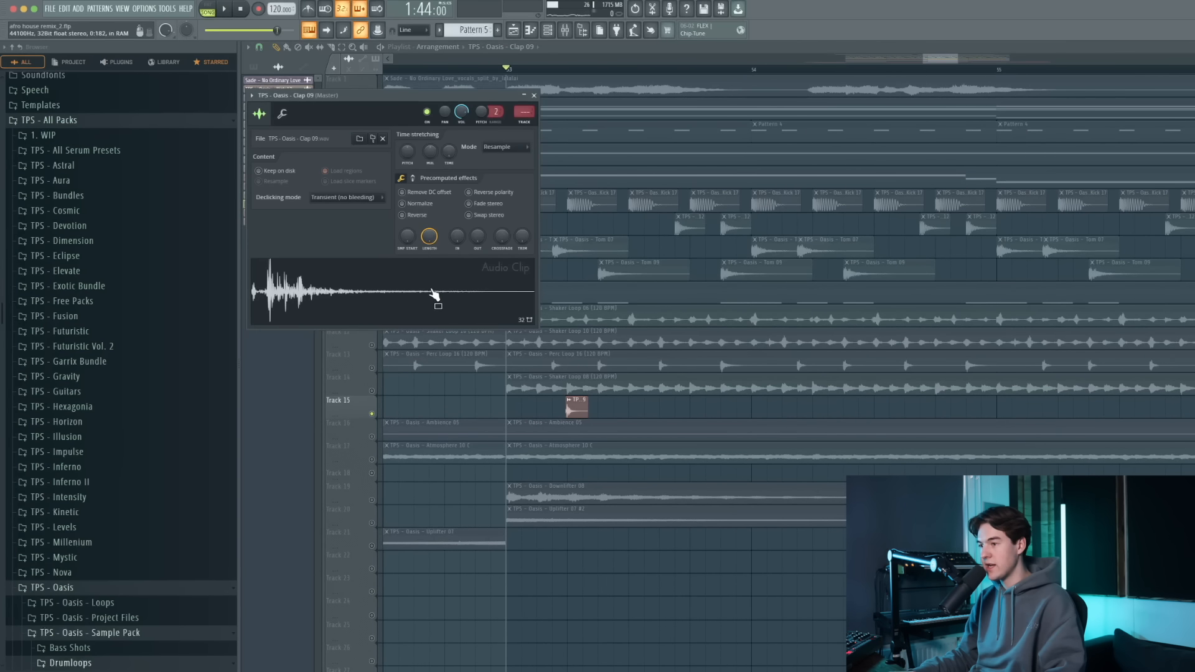
pyautogui.click(587, 415)
# Unmute the drum and percussion tracks from Track 14 up to Track 6 and play them together with the clap.
pyautogui.click(372, 391)
pyautogui.press('space')
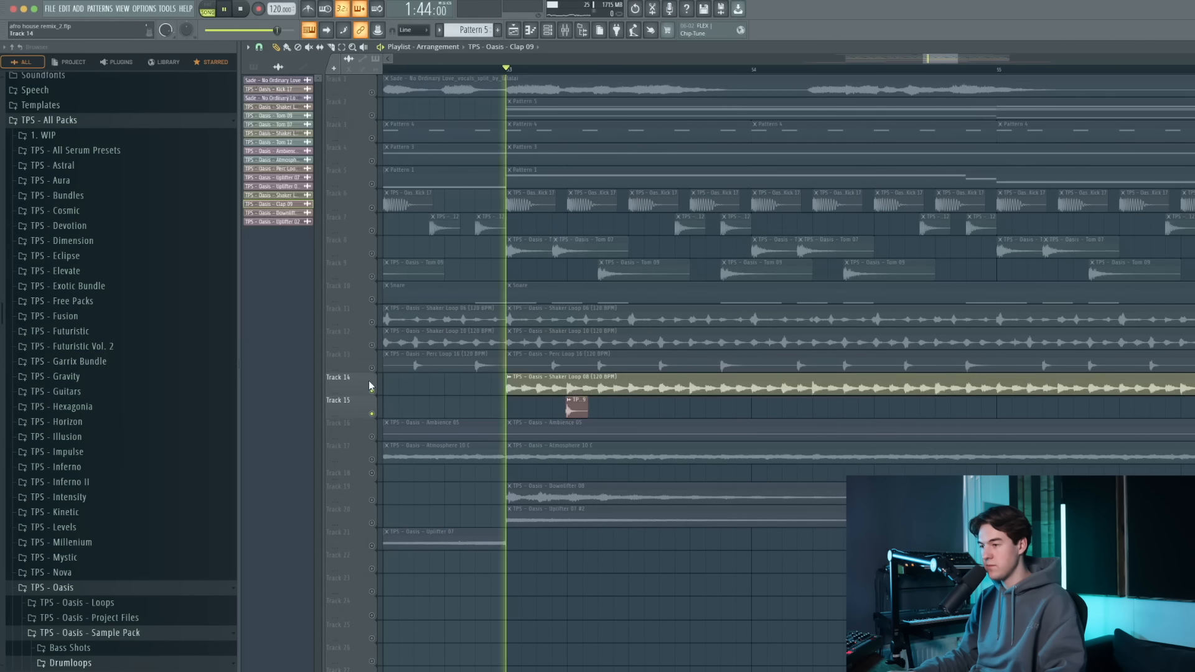
pyautogui.click(372, 367)
pyautogui.click(372, 346)
pyautogui.click(372, 322)
pyautogui.click(372, 299)
pyautogui.click(372, 276)
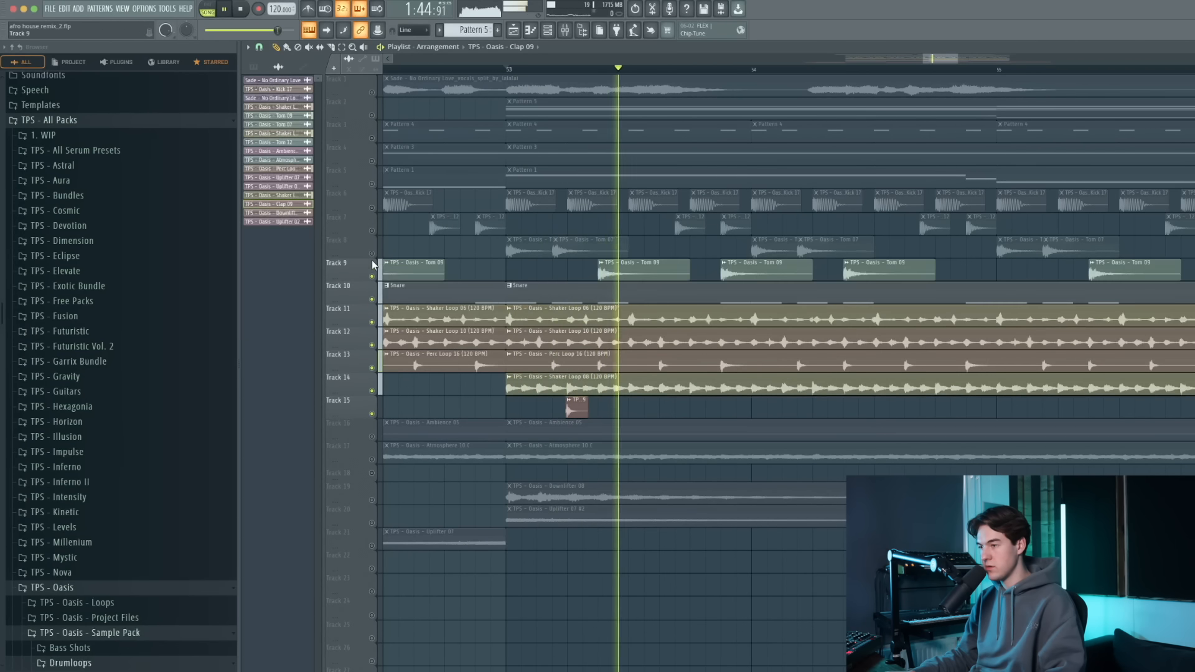
pyautogui.click(372, 253)
pyautogui.click(373, 230)
pyautogui.click(372, 208)
pyautogui.press('space')
# Add a second Clap 09 on the fourth beat of bar 53 and repeat the clap pattern along Track 15.
pyautogui.click(682, 406)
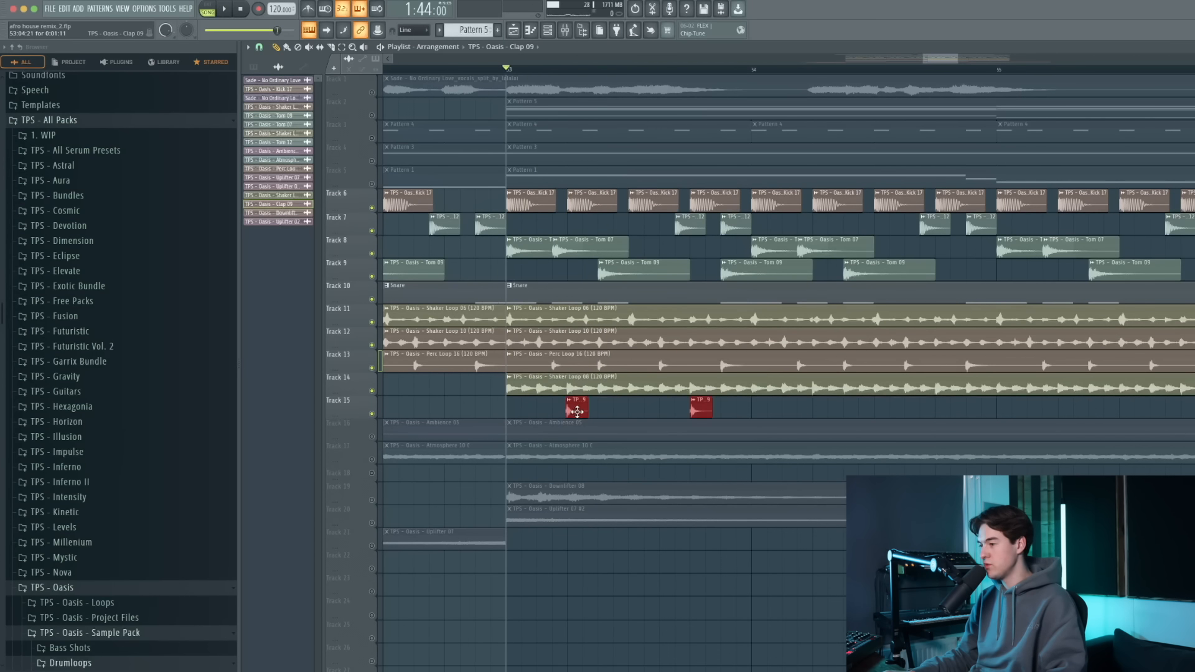
pyautogui.hotkey('ctrl', 'b')
pyautogui.press('space')
pyautogui.scroll(-3, 759, 407)
pyautogui.moveTo(923, 408); pyautogui.dragTo(585, 403)
pyautogui.hotkey('ctrl', 'b')
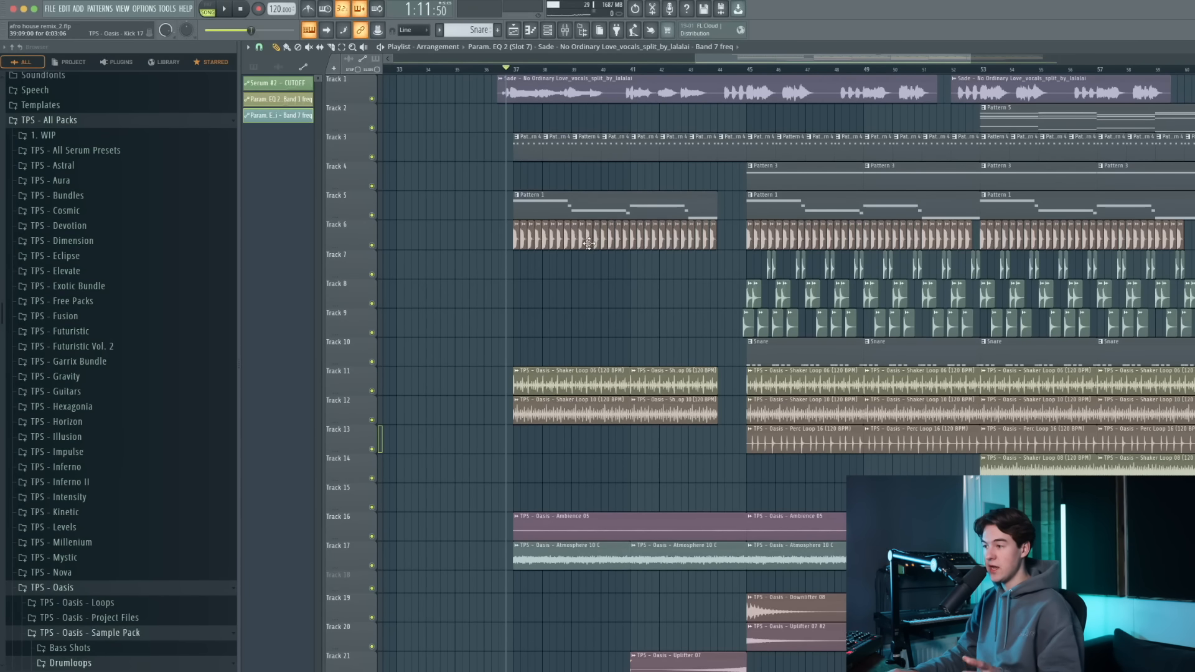
pyautogui.scroll(-3, 578, 248)
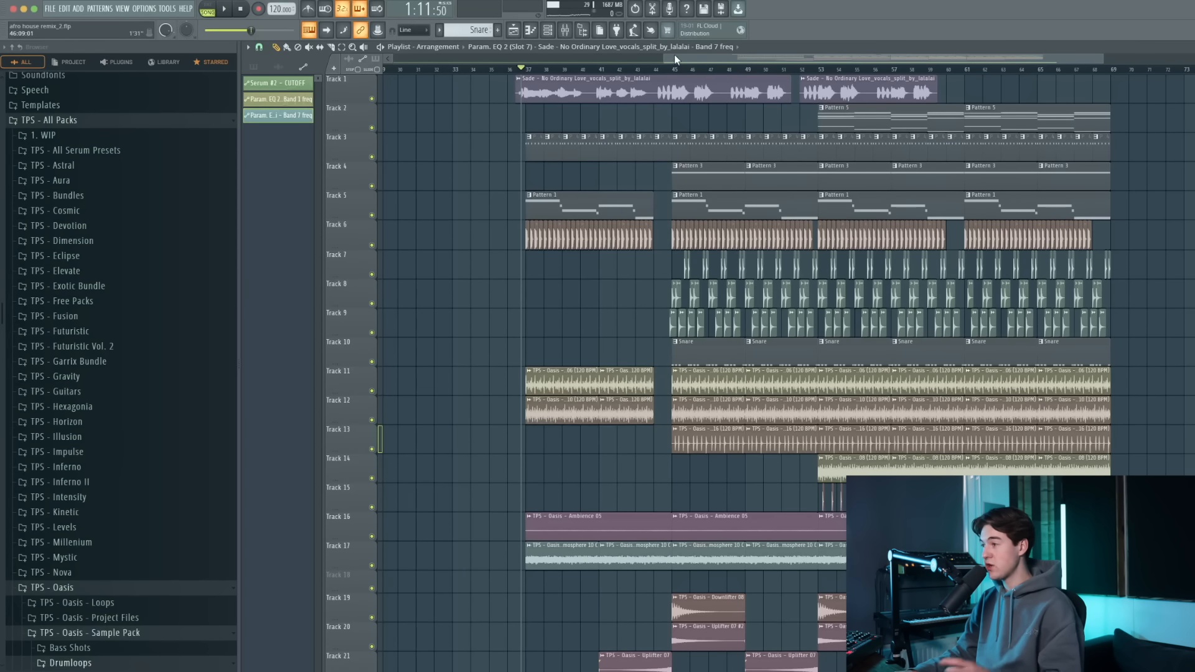
pyautogui.moveTo(936, 58); pyautogui.dragTo(987, 61)
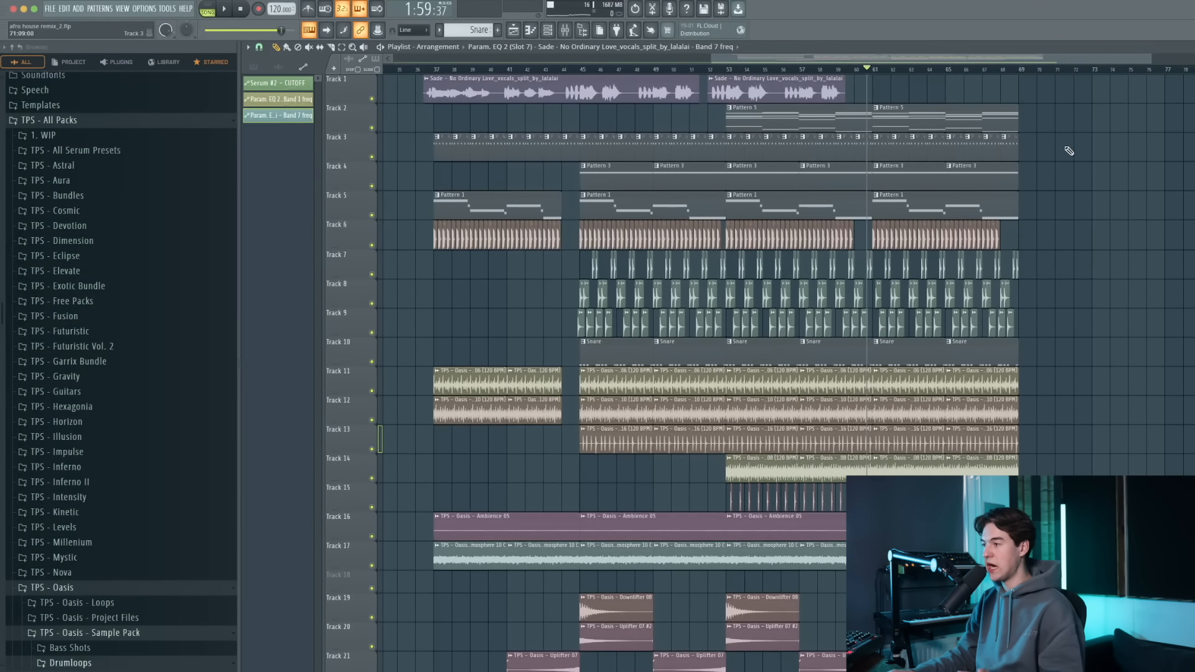